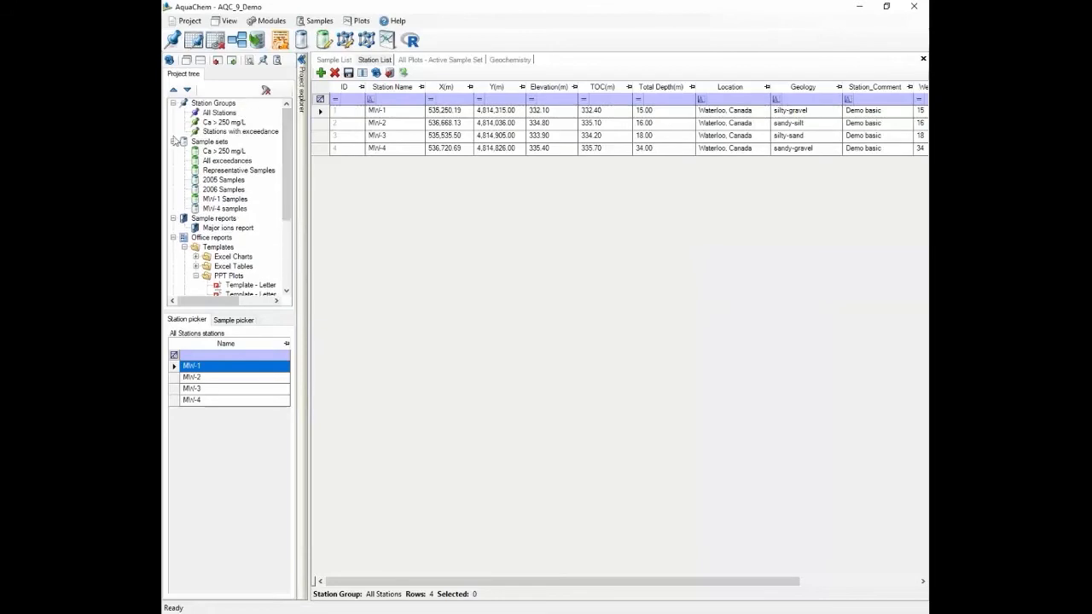
- Look through the project tree down to the plot collections and R-scripts, and check the sample picker and the station picker
{"action": "scroll", "coordinate": [288, 149], "scroll_direction": "down", "scroll_amount": 5}
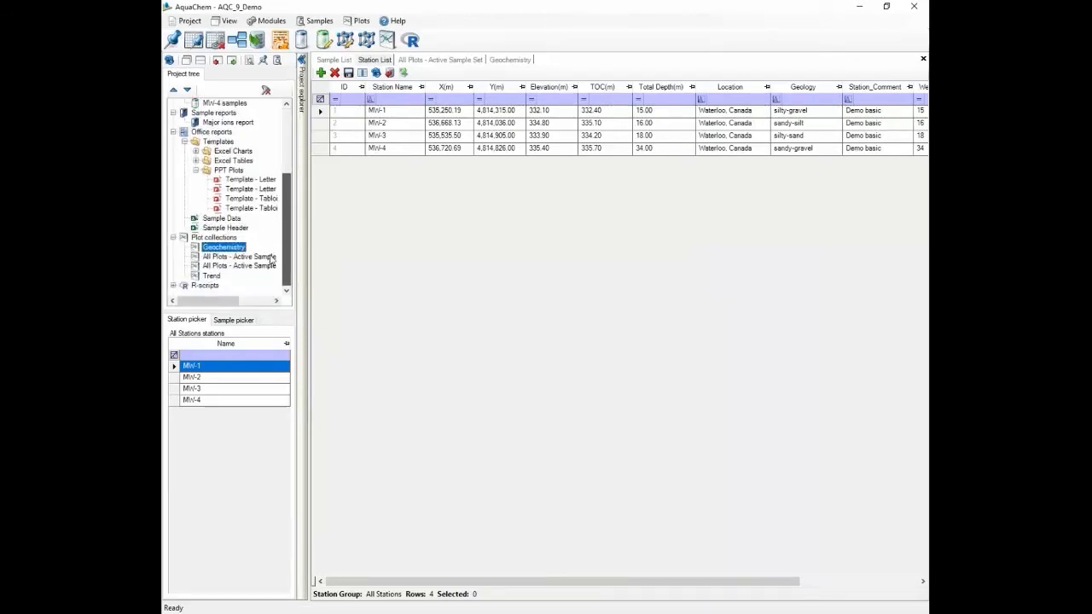
{"action": "scroll", "coordinate": [286, 158], "scroll_direction": "up", "scroll_amount": 5}
{"action": "scroll", "coordinate": [286, 141], "scroll_direction": "down", "scroll_amount": 5}
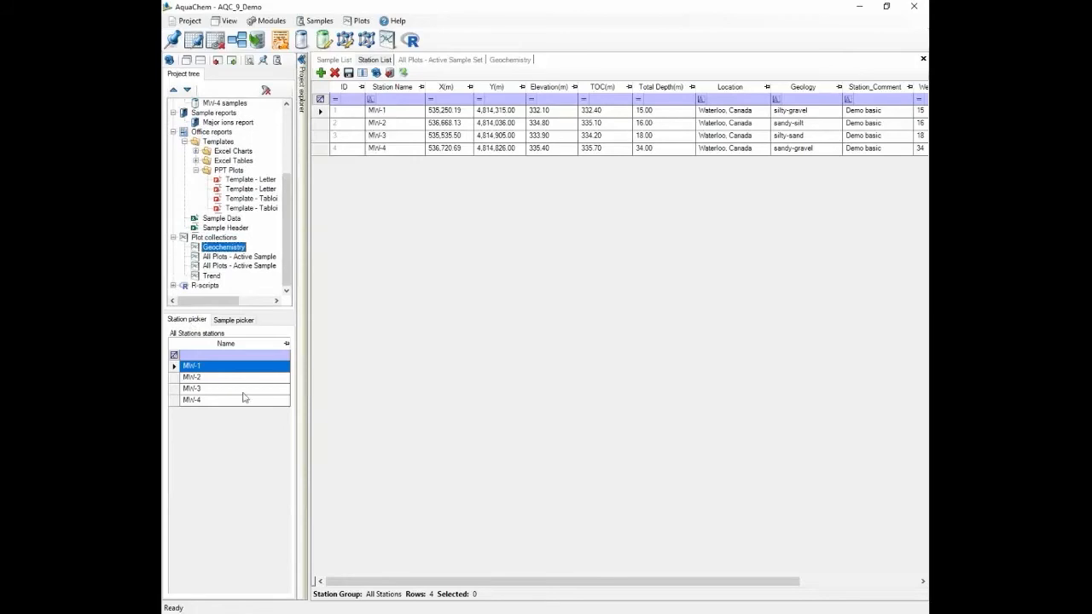
{"action": "left_click", "coordinate": [237, 321]}
{"action": "left_click", "coordinate": [196, 320]}
- Select stations MW-2, MW-3 and MW-4 in turn and return to MW-3, reviewing their attributes in the station list
{"action": "left_click", "coordinate": [174, 377]}
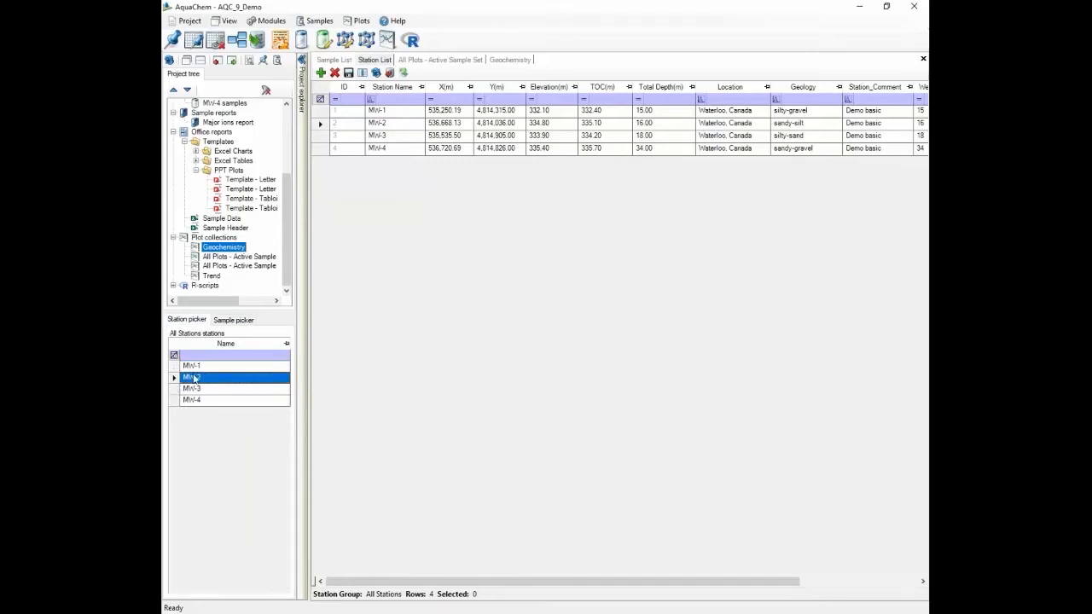
{"action": "left_click", "coordinate": [320, 123]}
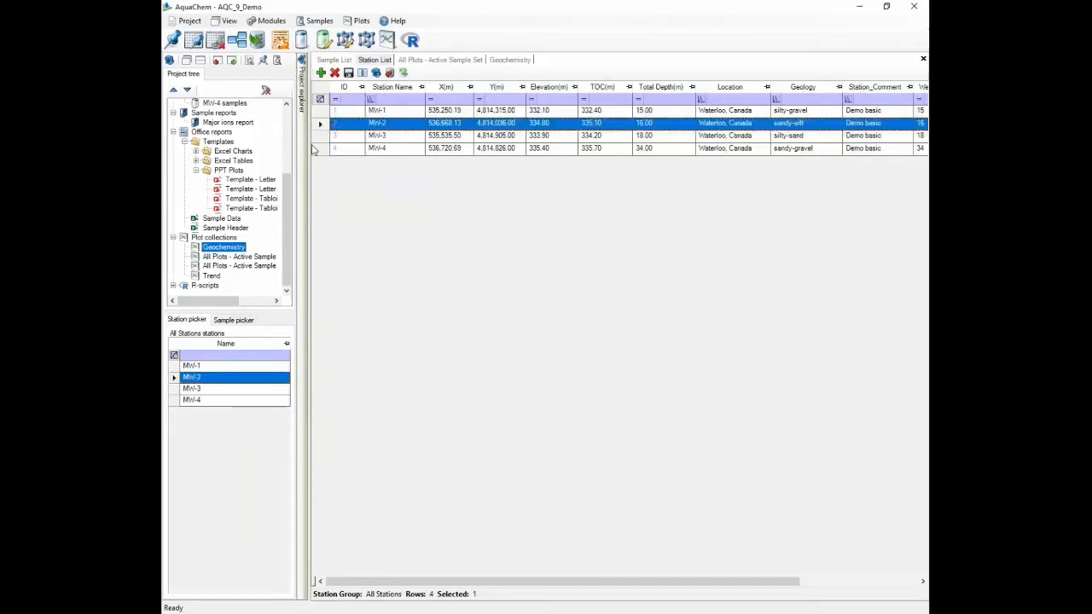
{"action": "left_click", "coordinate": [321, 136]}
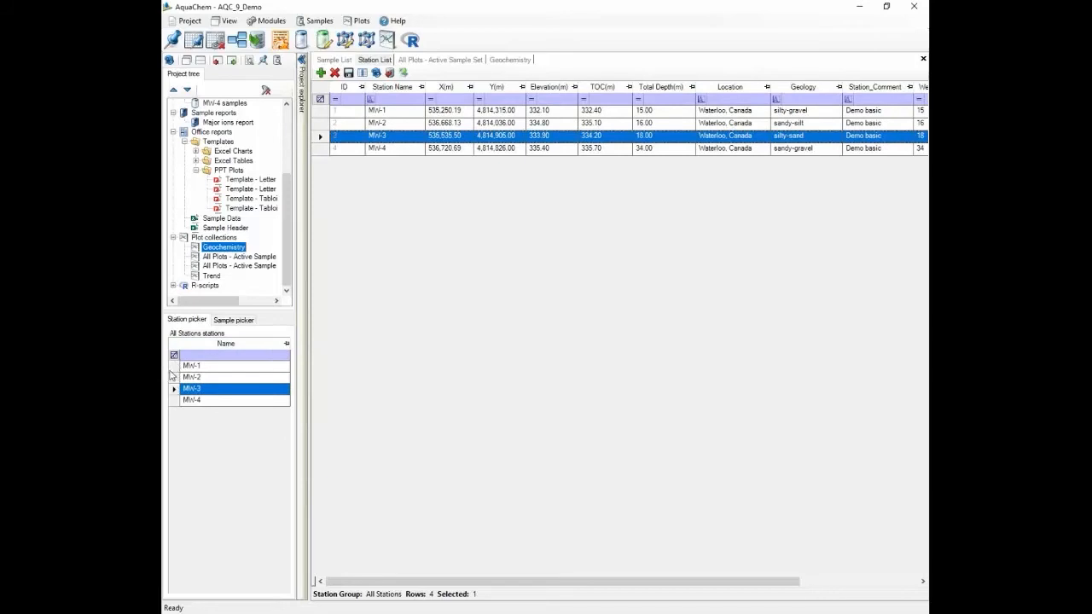
{"action": "left_click", "coordinate": [321, 148]}
{"action": "left_click", "coordinate": [321, 135]}
{"action": "left_click_drag", "start_coordinate": [556, 583], "coordinate": [466, 582]}
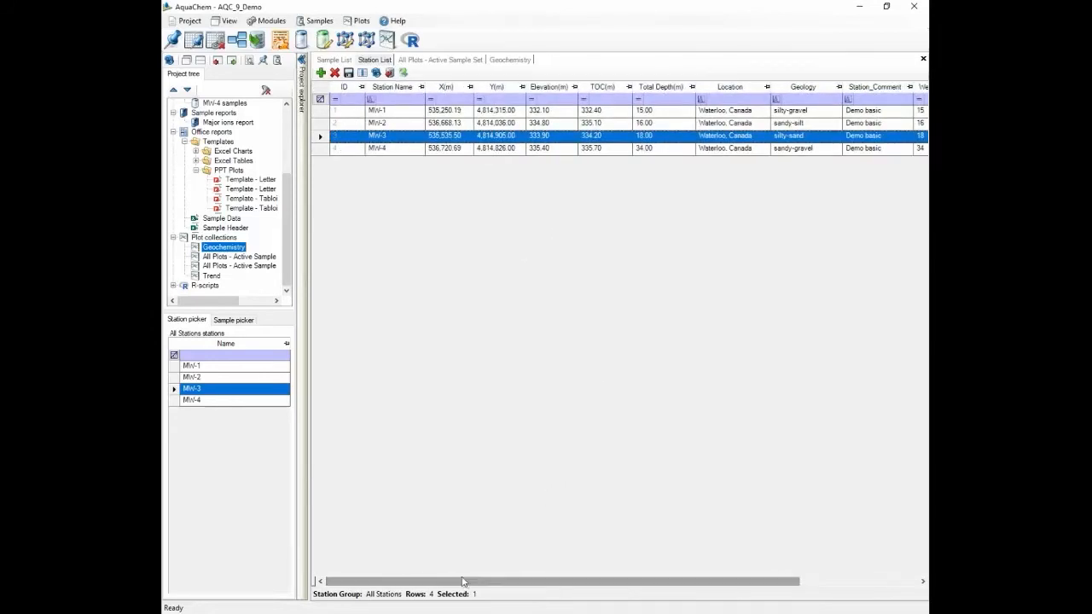
- Open the Template Manager, examine the Station Name field's properties under Description > Station, and close the manager
{"action": "left_click", "coordinate": [269, 21]}
{"action": "left_click", "coordinate": [281, 35]}
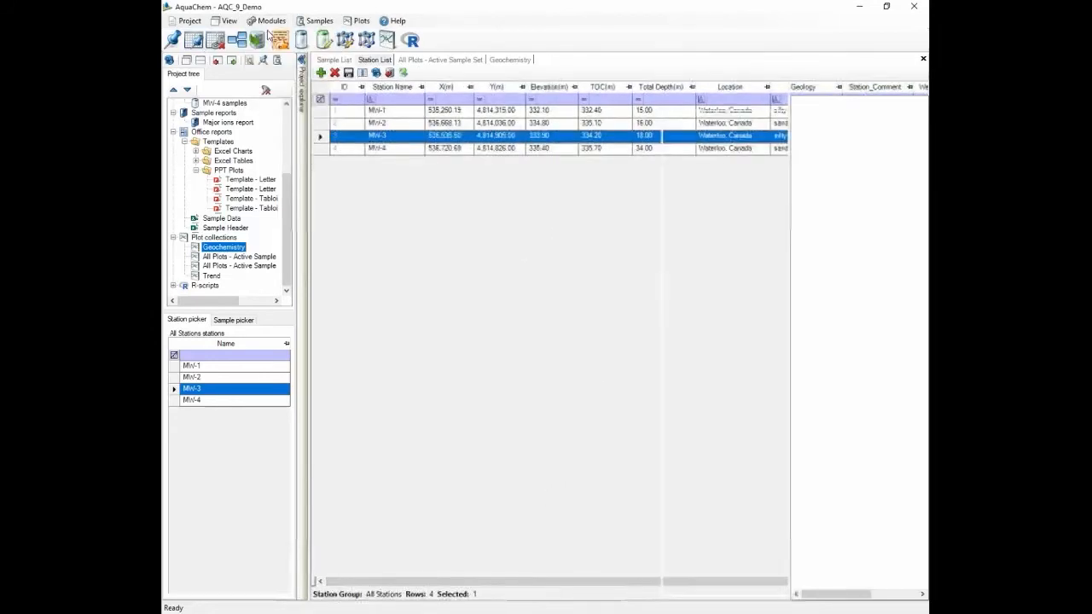
{"action": "left_click", "coordinate": [654, 349]}
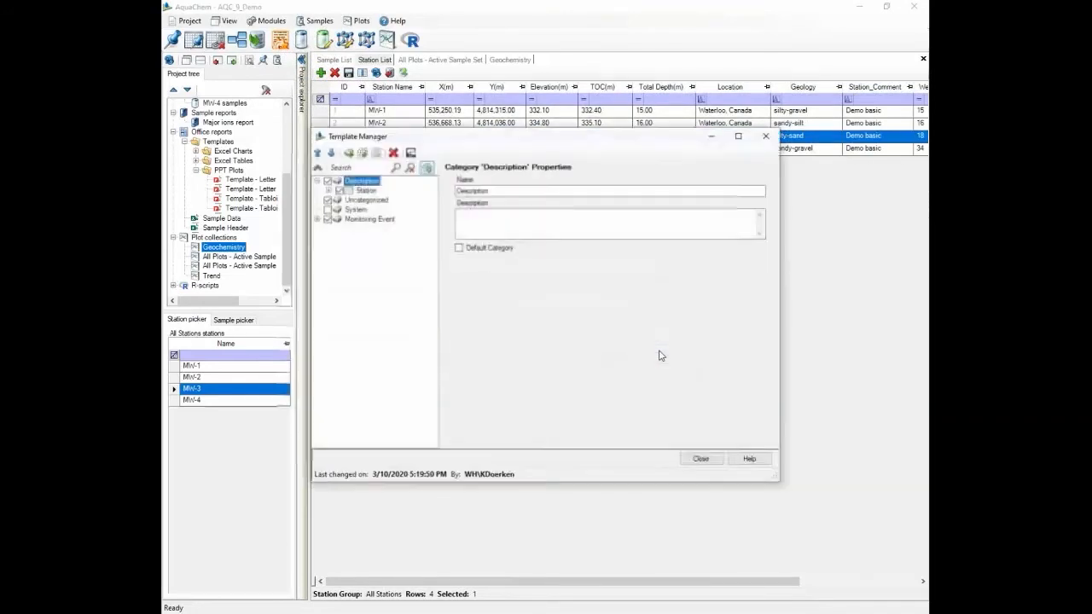
{"action": "left_click", "coordinate": [327, 190]}
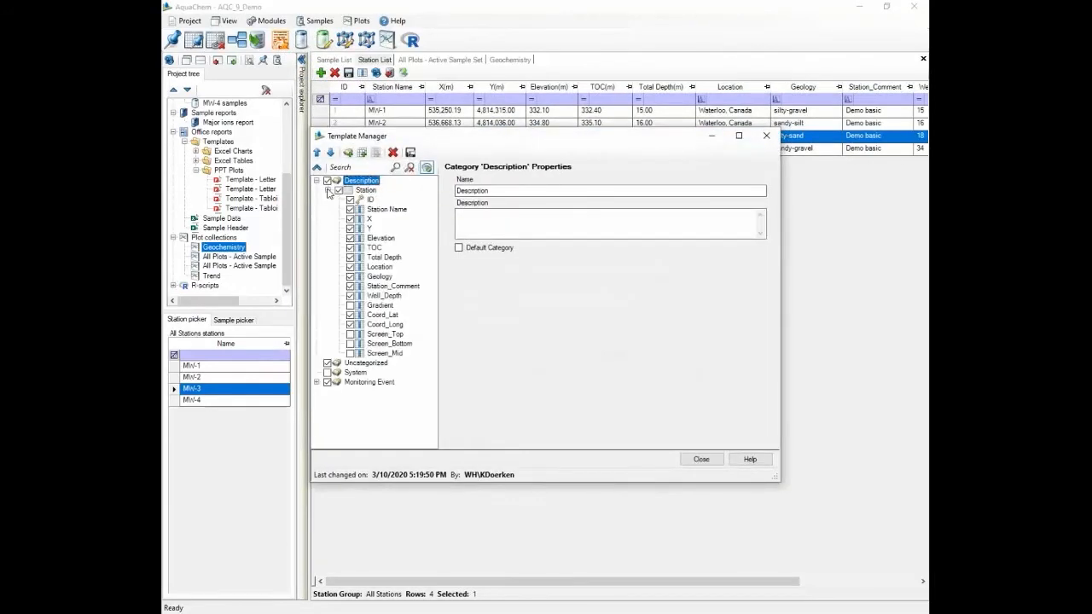
{"action": "left_click", "coordinate": [383, 211]}
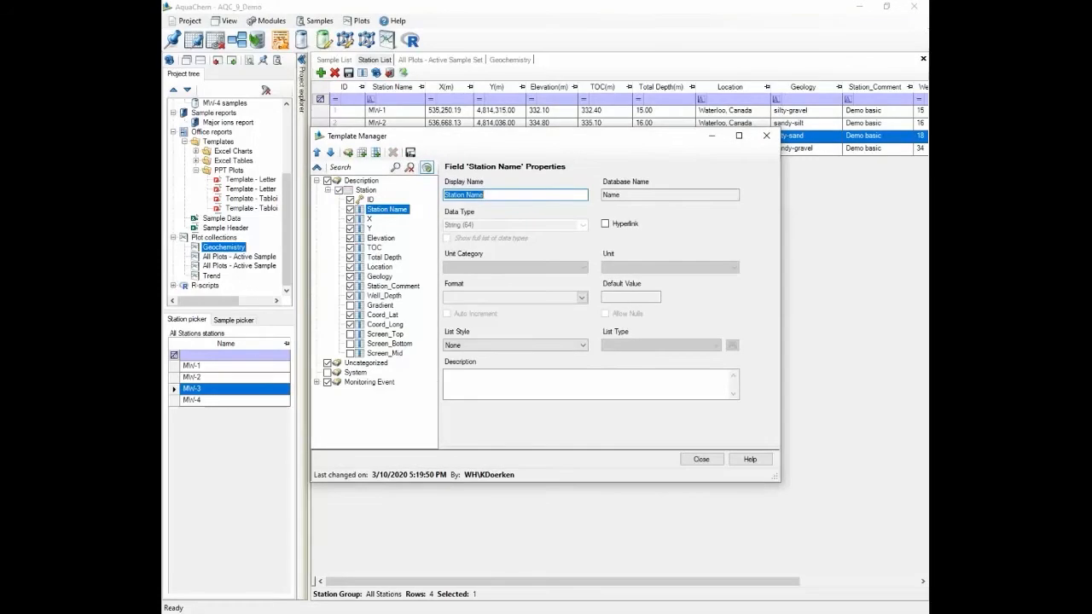
{"action": "left_click", "coordinate": [502, 349]}
{"action": "left_click", "coordinate": [502, 353]}
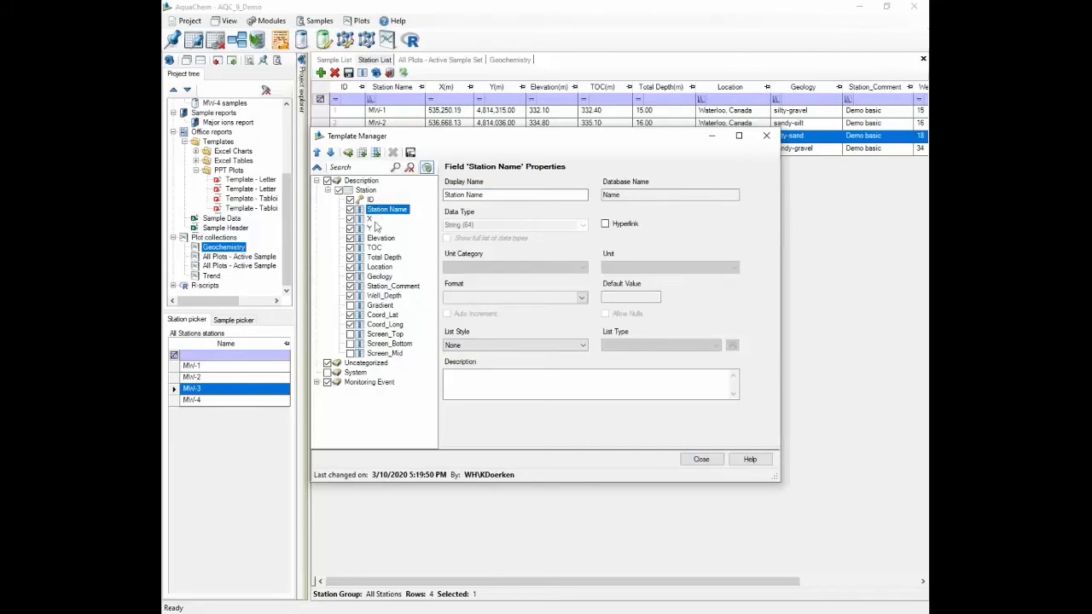
{"action": "left_click", "coordinate": [706, 461]}
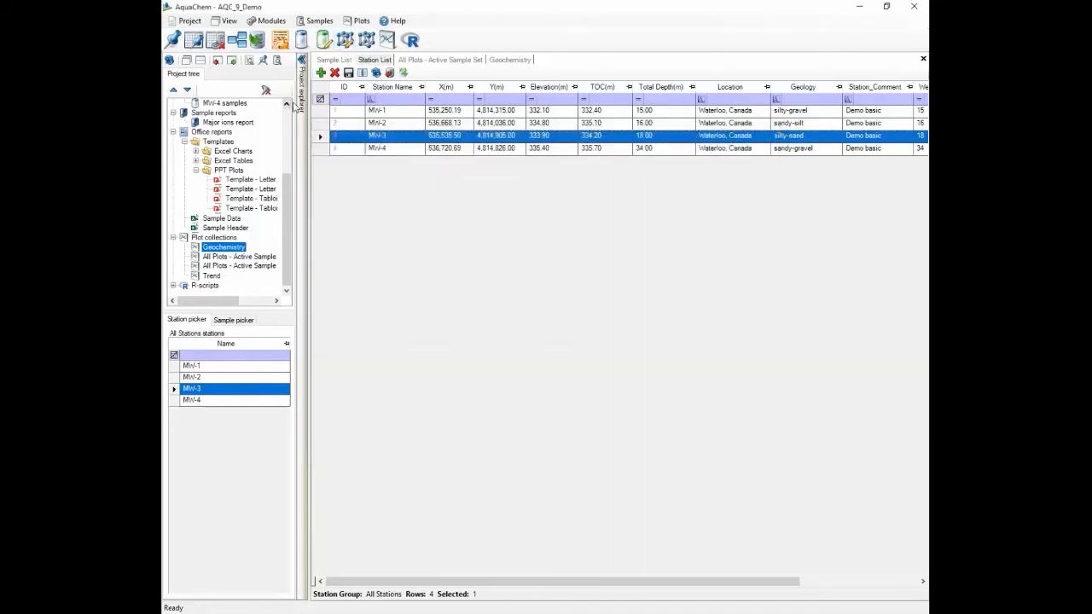
- Show the sample list and review which of its columns can be shown or hidden
{"action": "left_click", "coordinate": [334, 60]}
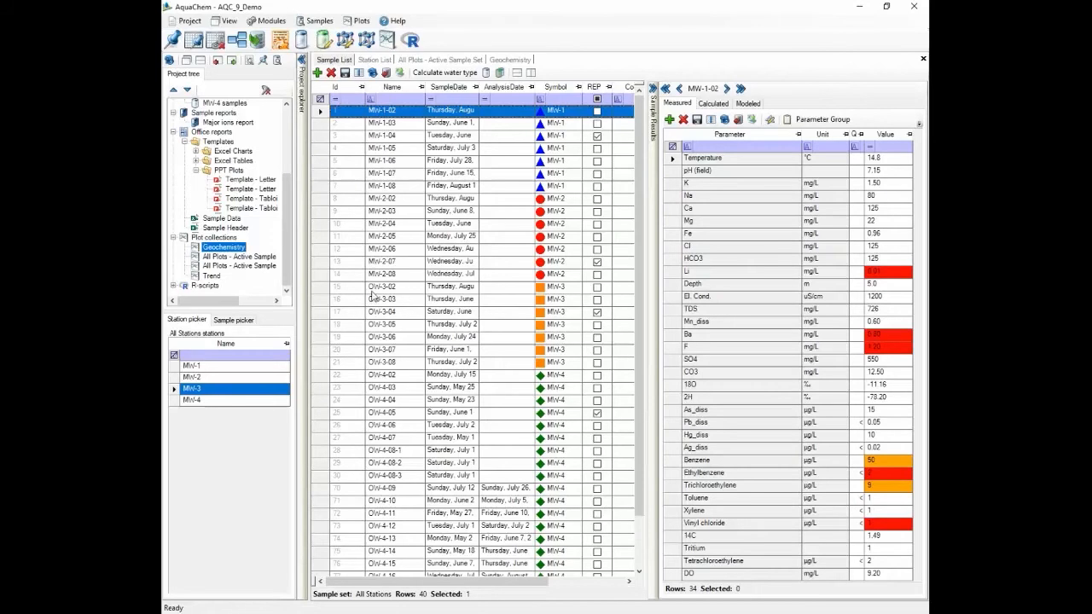
{"action": "left_click_drag", "start_coordinate": [512, 581], "coordinate": [378, 594]}
{"action": "left_click", "coordinate": [358, 74]}
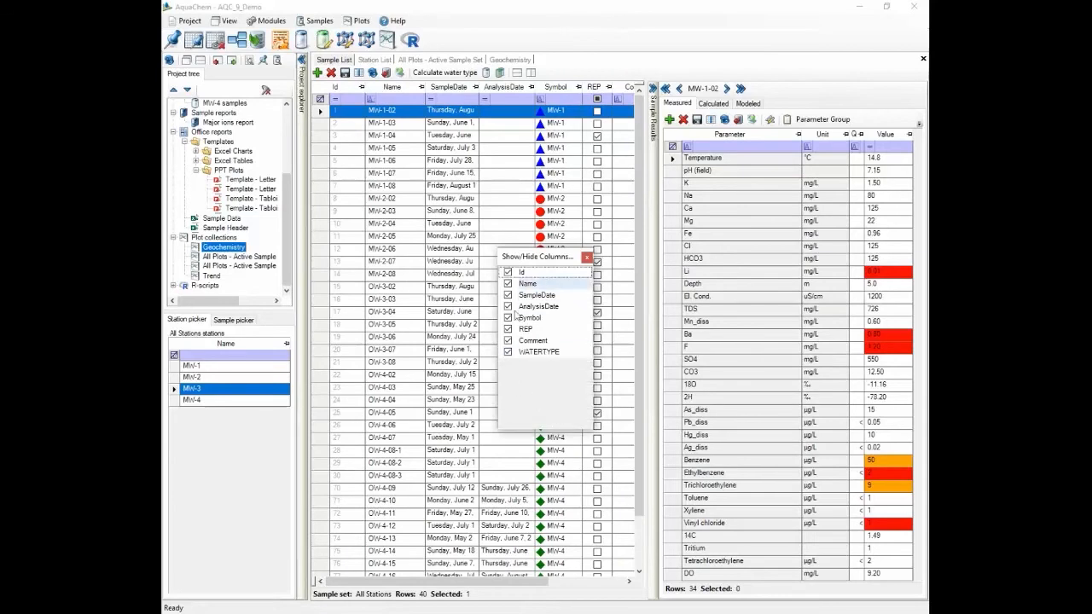
{"action": "left_click", "coordinate": [588, 258]}
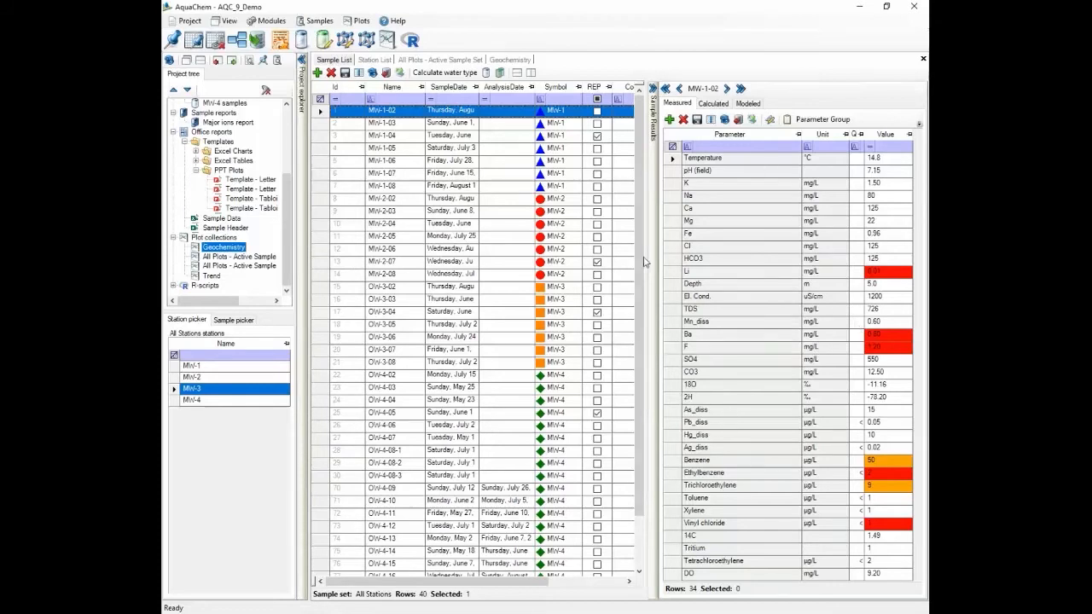
- Go through samples MW-1-03, MW-1-04, MW-1-05 and MW-1-07 to view their measured results
{"action": "left_click", "coordinate": [323, 127]}
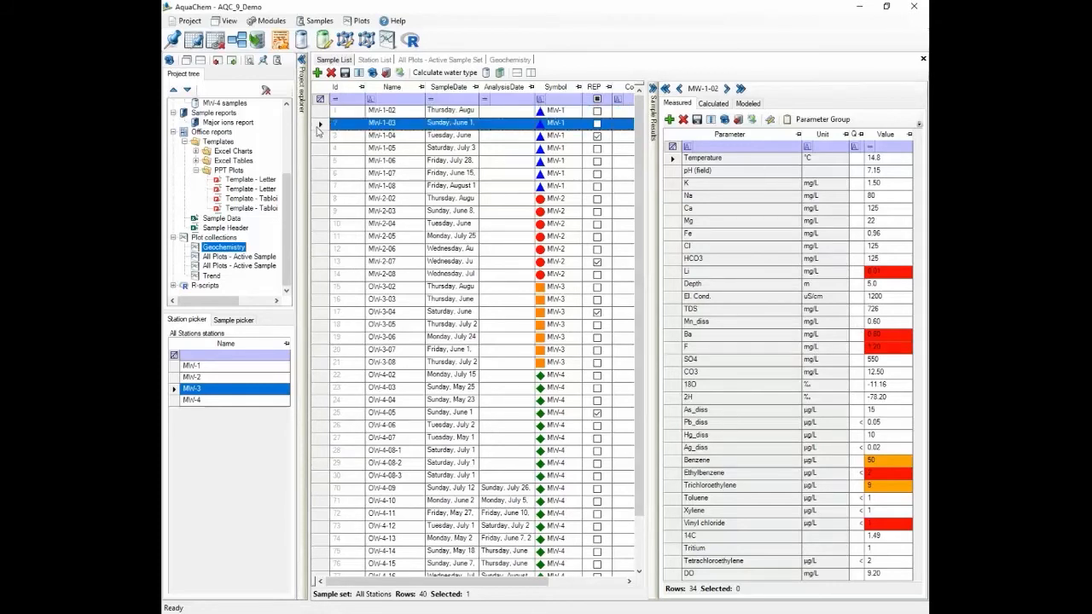
{"action": "left_click", "coordinate": [321, 139]}
{"action": "left_click", "coordinate": [321, 150]}
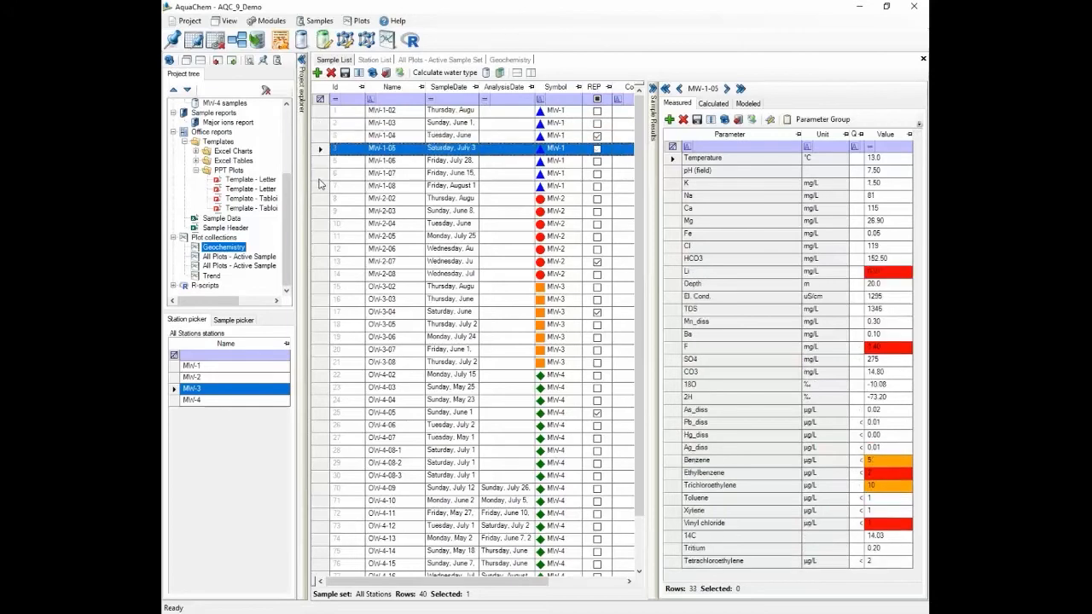
{"action": "left_click", "coordinate": [320, 177]}
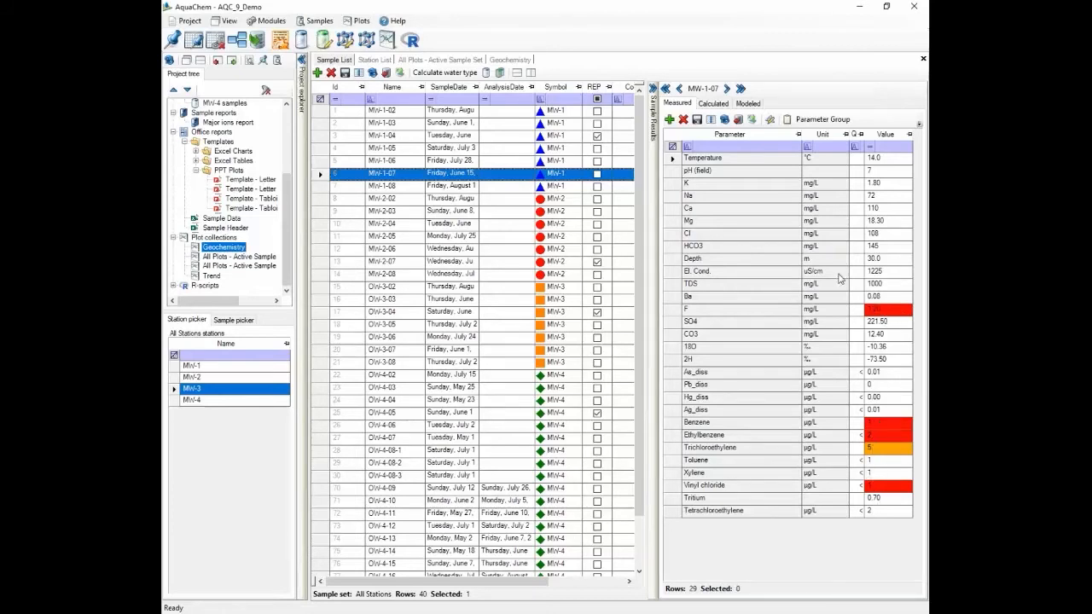
- Open the water quality standards and inspect the description and exceedance color of the EPA RSL - Tapwater standard
{"action": "left_click", "coordinate": [312, 22]}
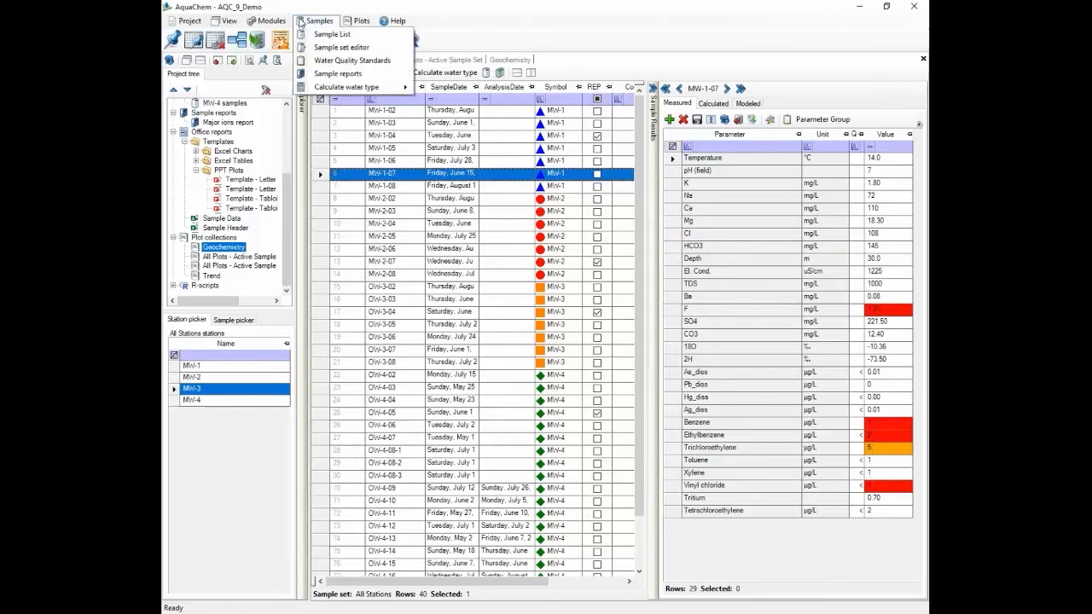
{"action": "left_click", "coordinate": [329, 62]}
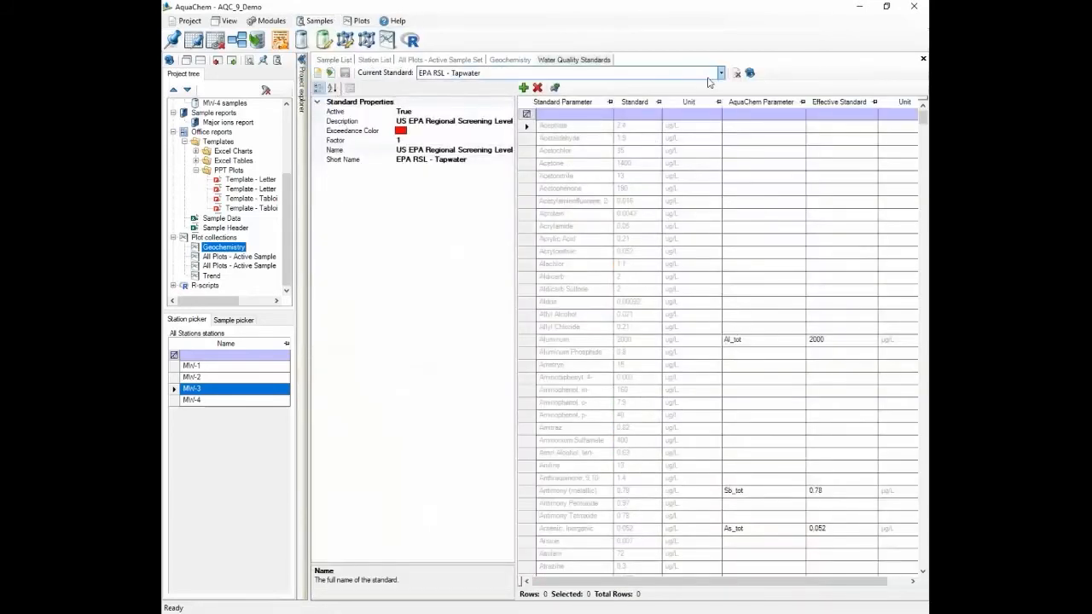
{"action": "left_click", "coordinate": [708, 73]}
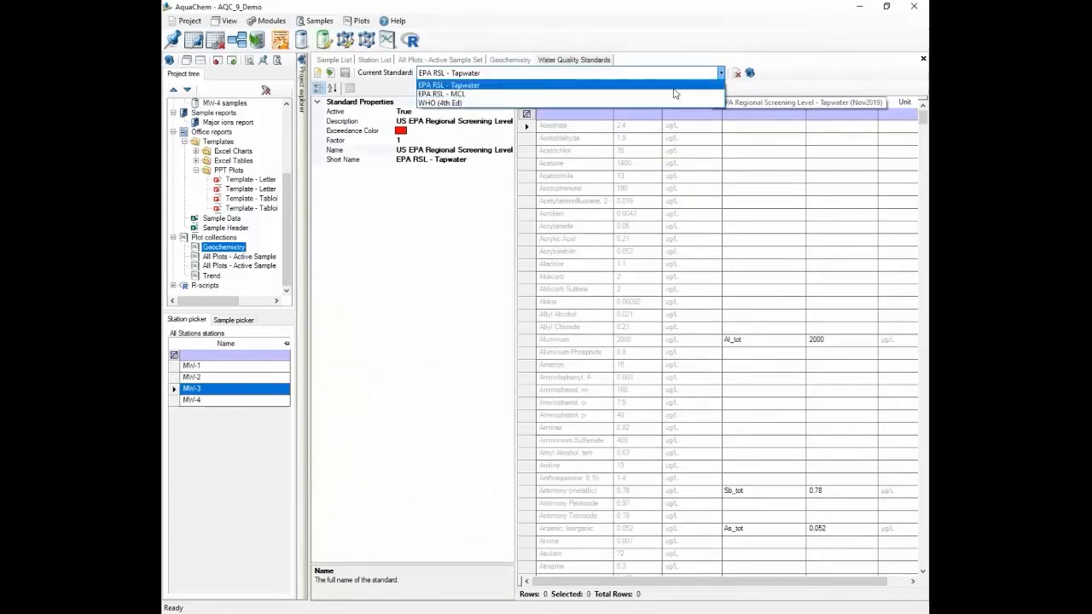
{"action": "left_click", "coordinate": [588, 85]}
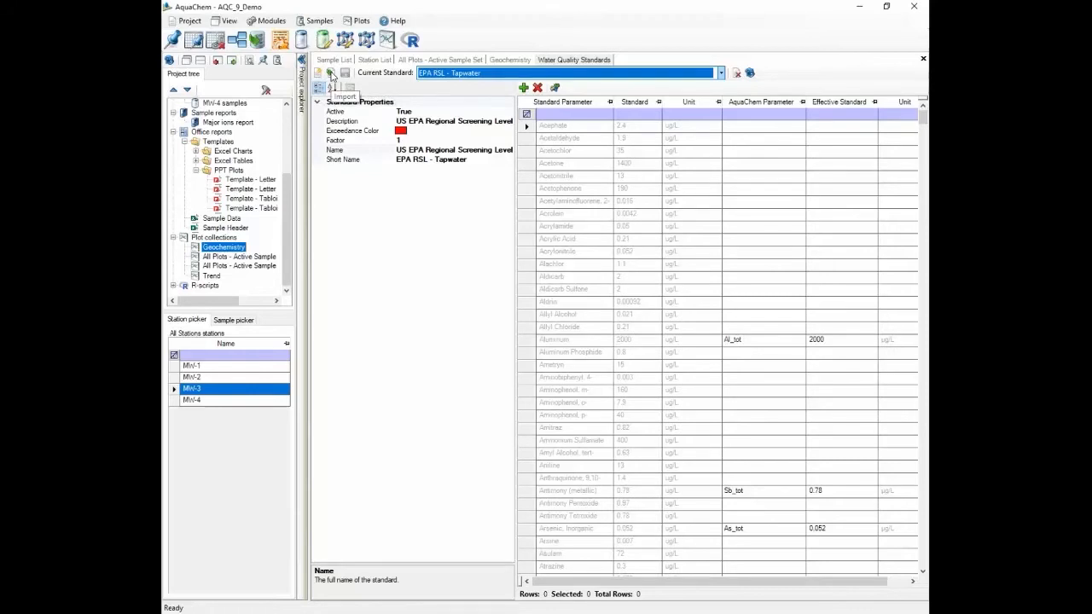
{"action": "left_click", "coordinate": [478, 122]}
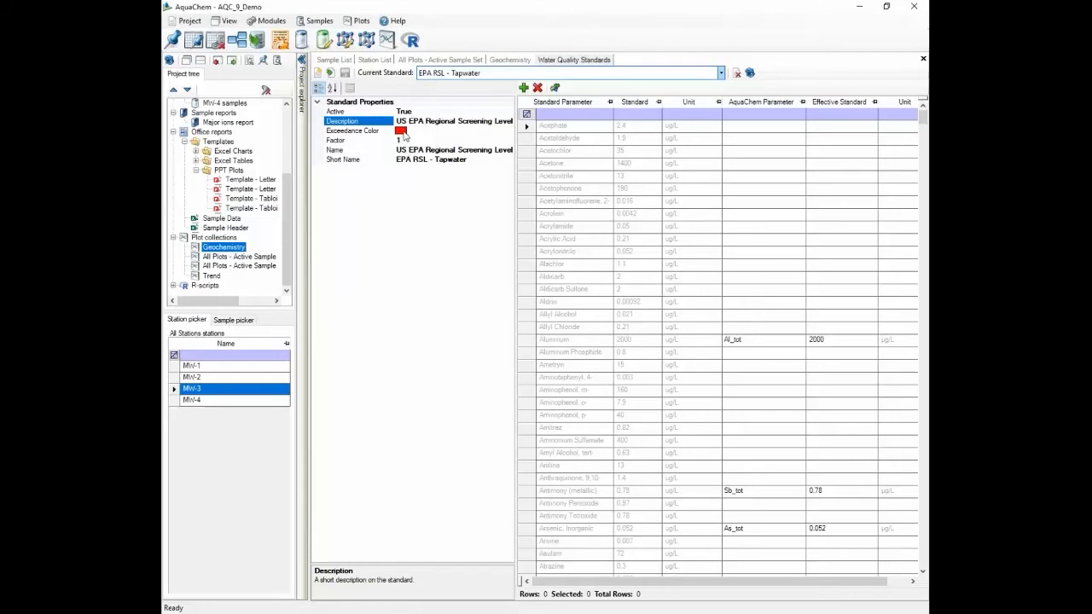
{"action": "left_click", "coordinate": [404, 133]}
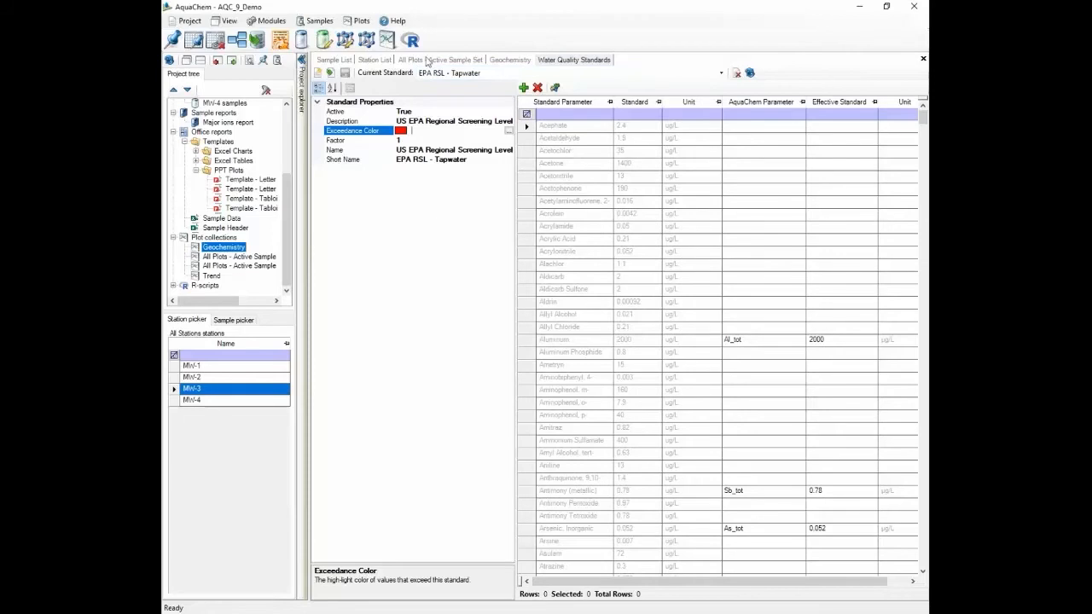
- Return to the sample list and filter the measured results of sample MW-1-07 to the Cations parameter group
{"action": "left_click", "coordinate": [332, 61]}
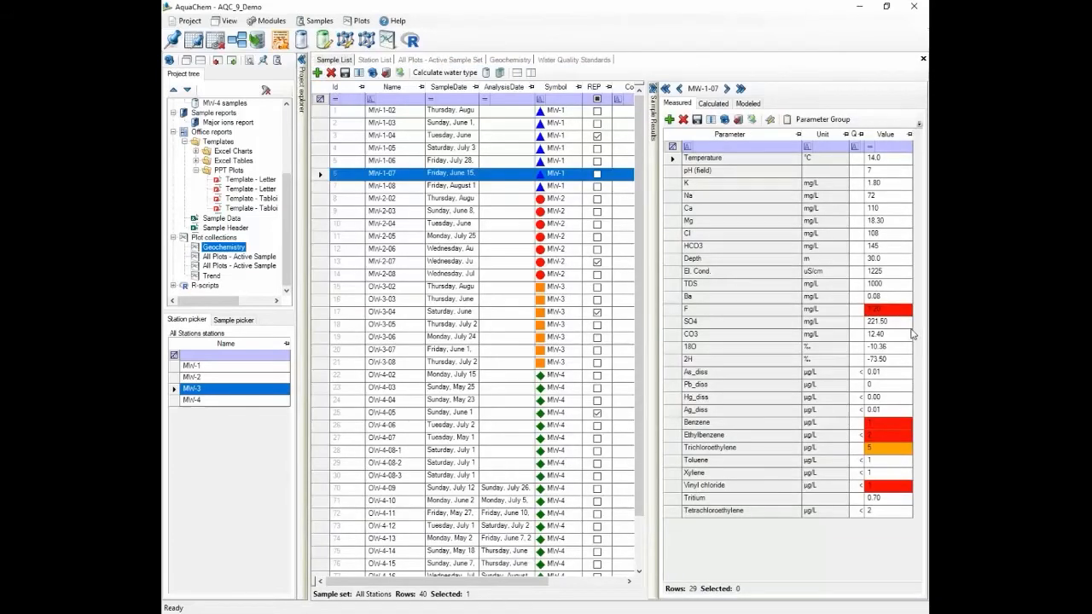
{"action": "left_click", "coordinate": [919, 123]}
{"action": "left_click", "coordinate": [918, 137]}
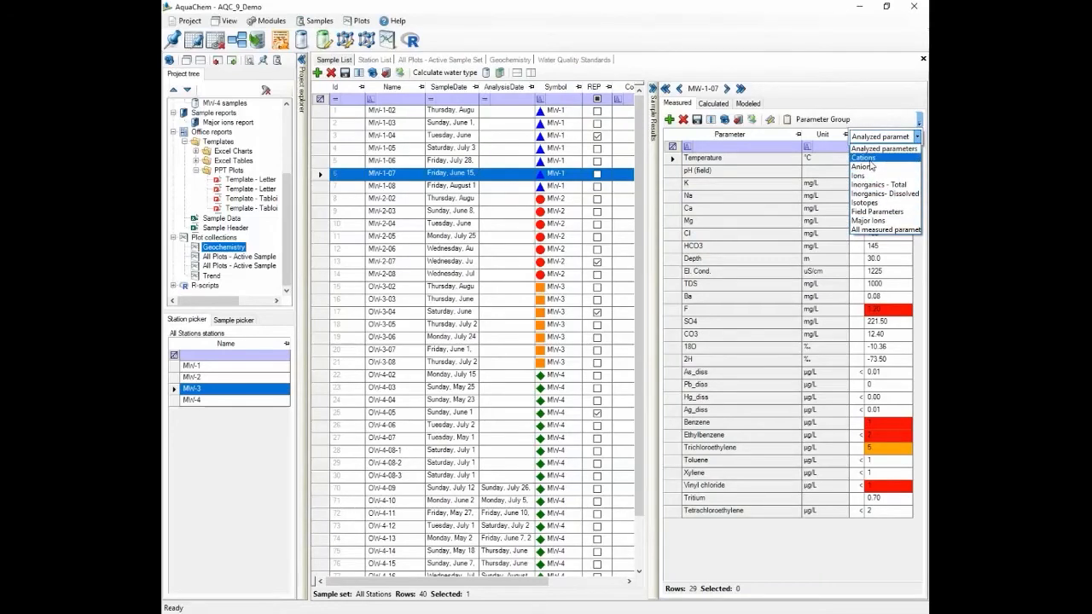
{"action": "left_click", "coordinate": [870, 159]}
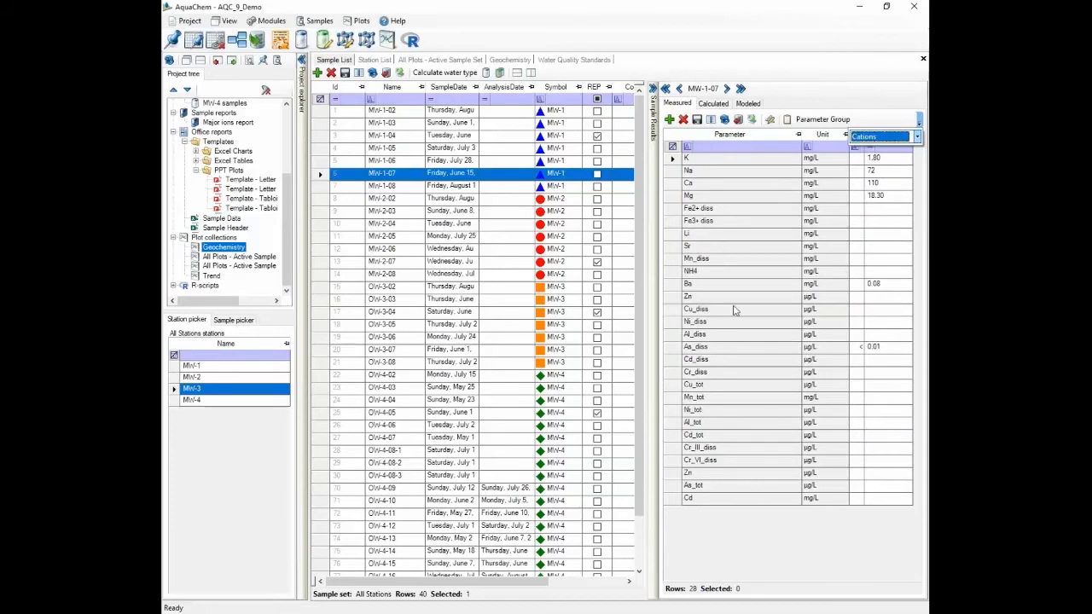
- Filter the measured results by the Inorganics - Total group and by the Inorganics- Dissolved group
{"action": "left_click", "coordinate": [917, 139]}
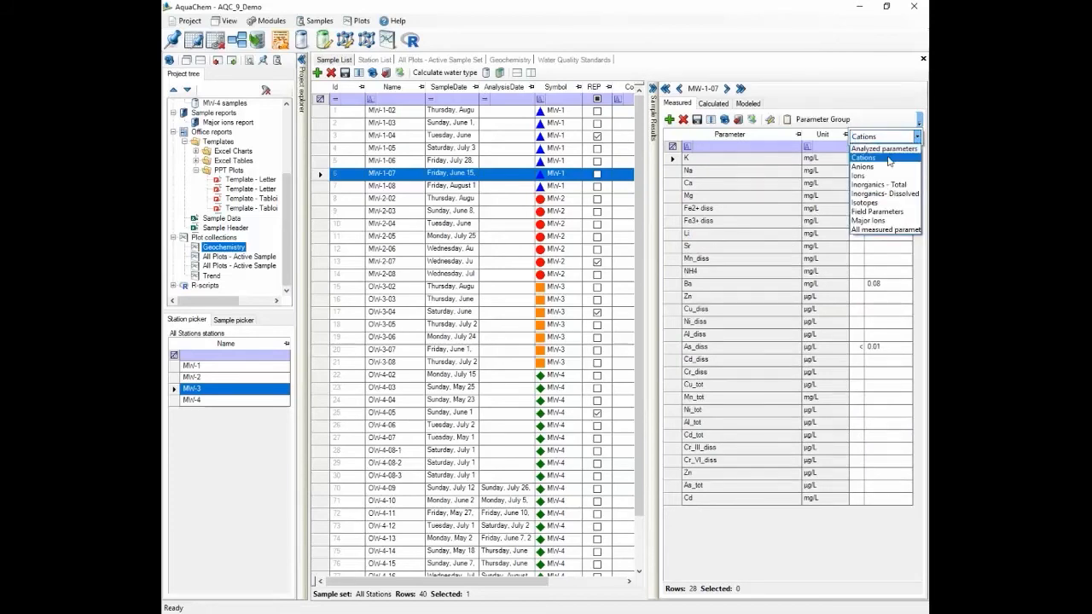
{"action": "left_click", "coordinate": [876, 189]}
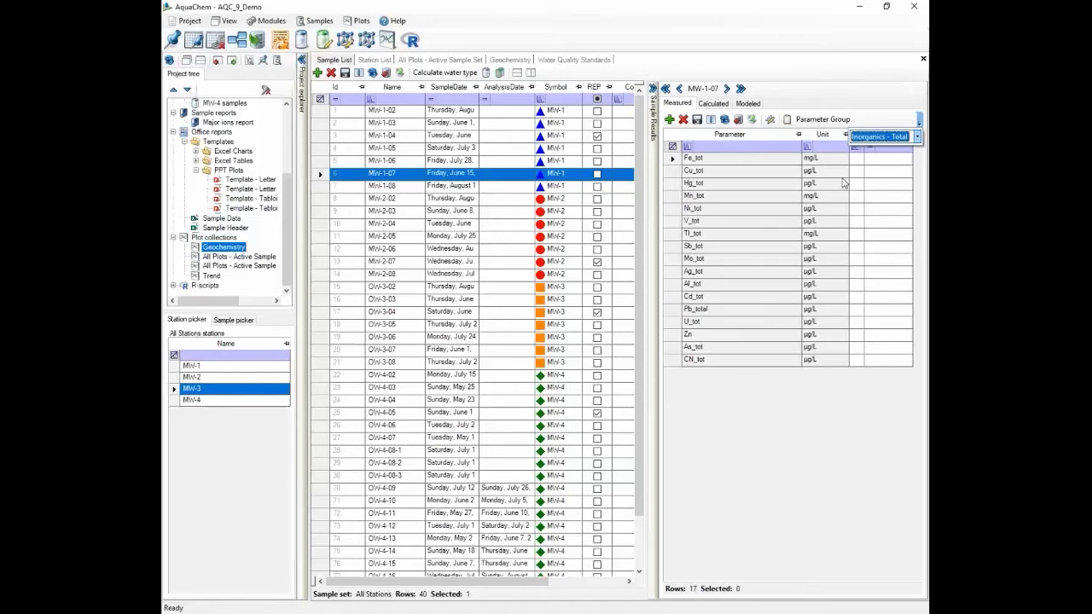
{"action": "left_click", "coordinate": [917, 138]}
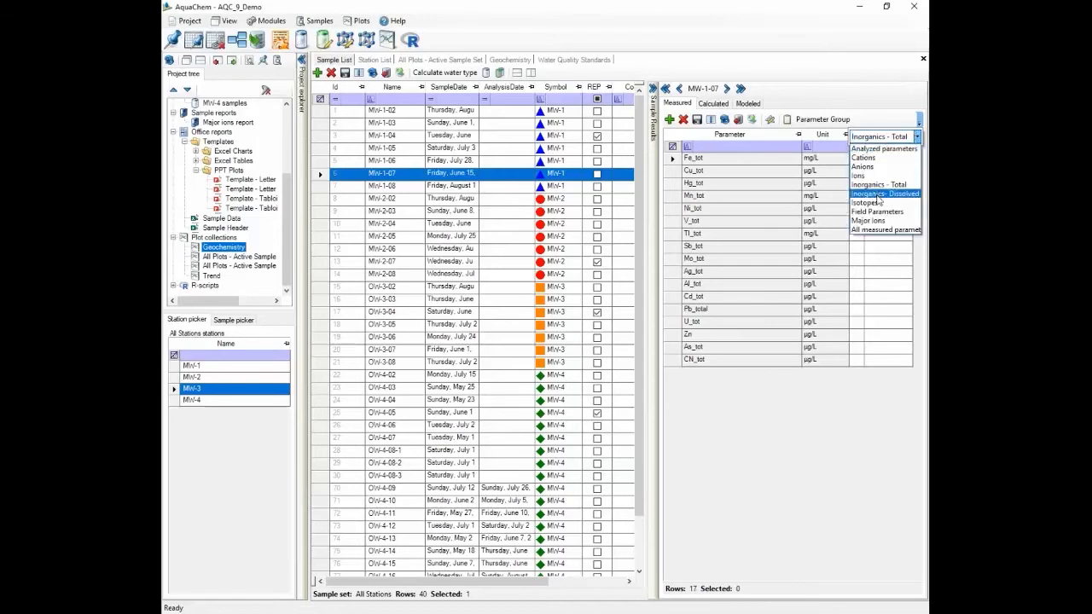
{"action": "left_click", "coordinate": [878, 195]}
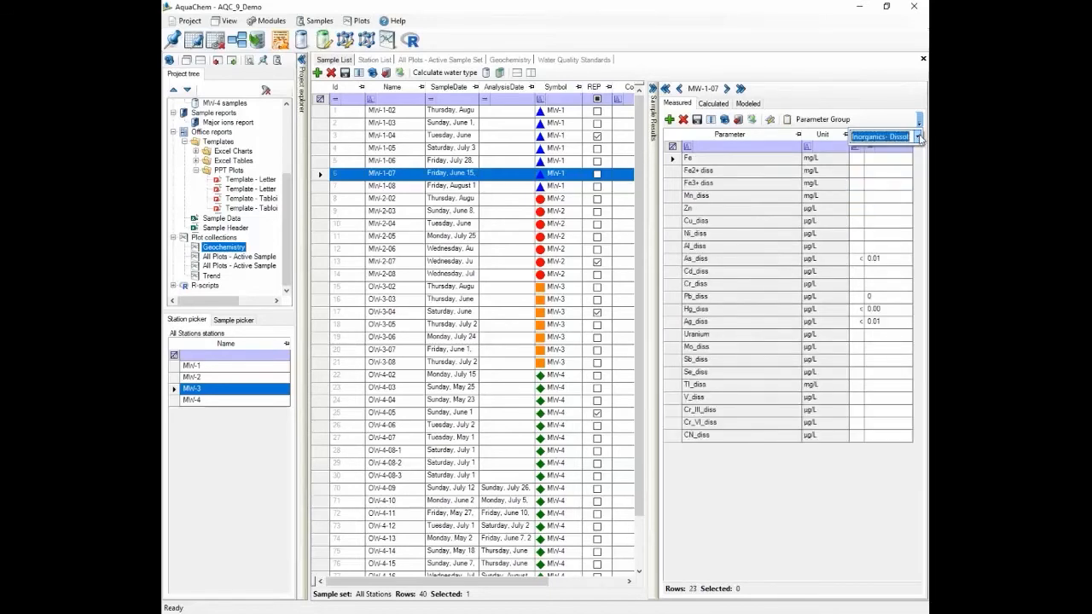
{"action": "left_click", "coordinate": [917, 137]}
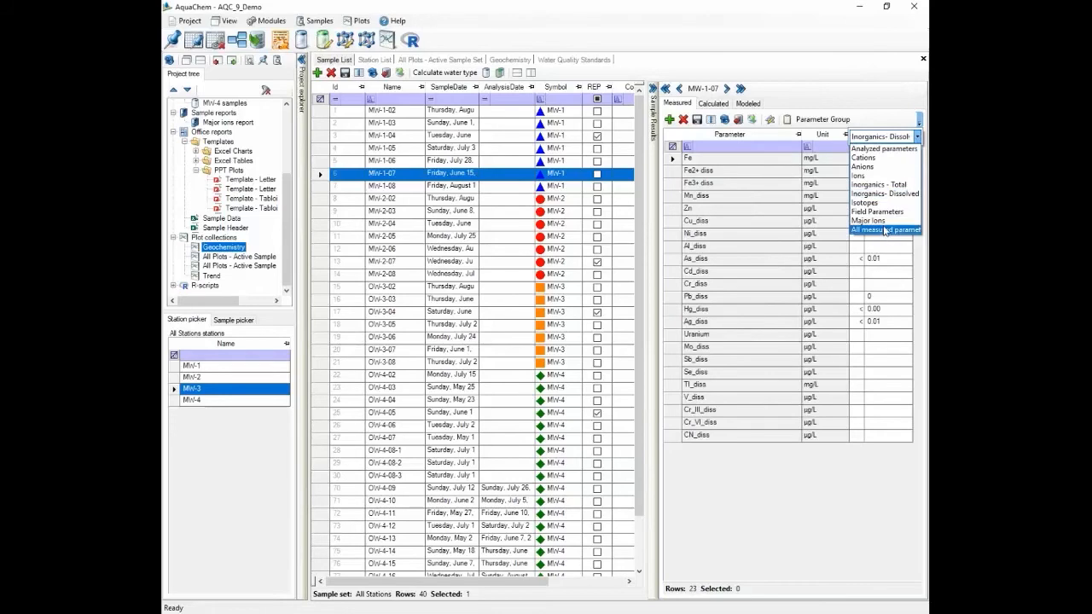
{"action": "left_click", "coordinate": [751, 239]}
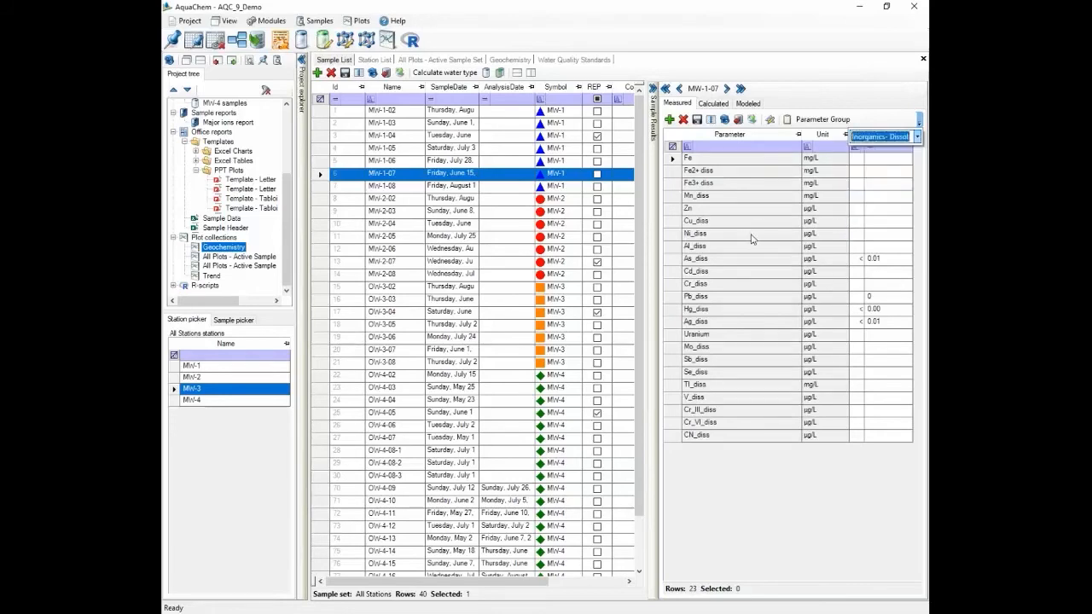
- Open the Parameter Group Editor, check the available source groups, and create a new parameter group named Organics
{"action": "left_click", "coordinate": [367, 43]}
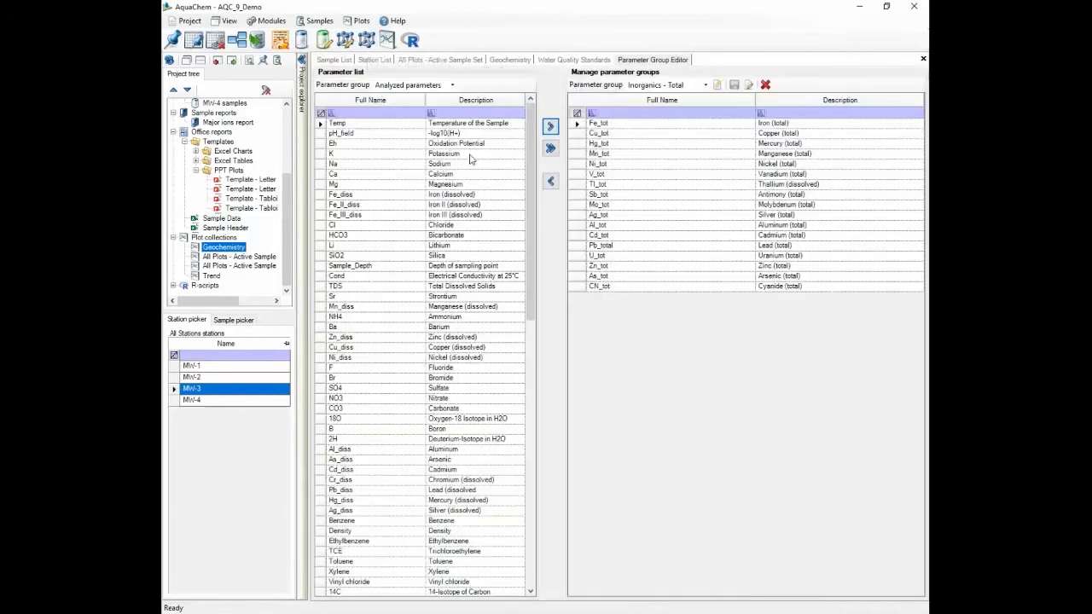
{"action": "left_click", "coordinate": [453, 85]}
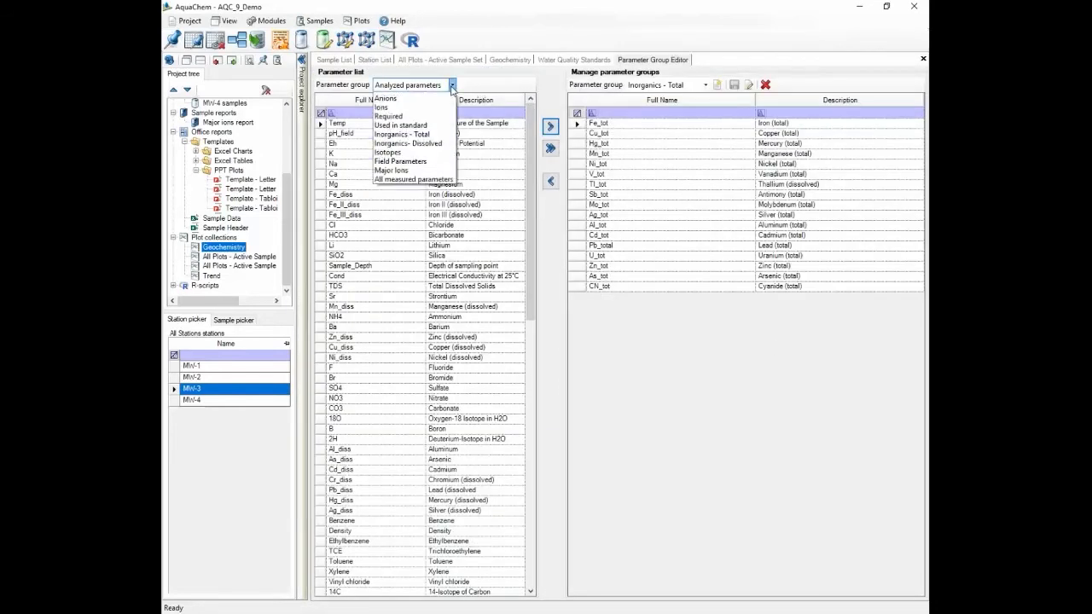
{"action": "left_click", "coordinate": [406, 98]}
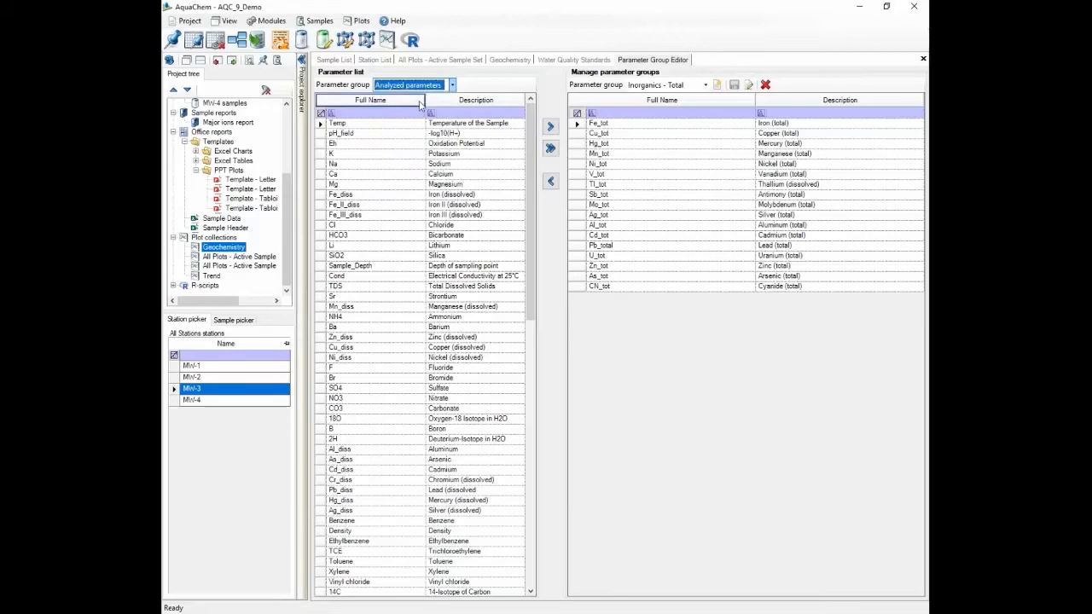
{"action": "left_click", "coordinate": [717, 85]}
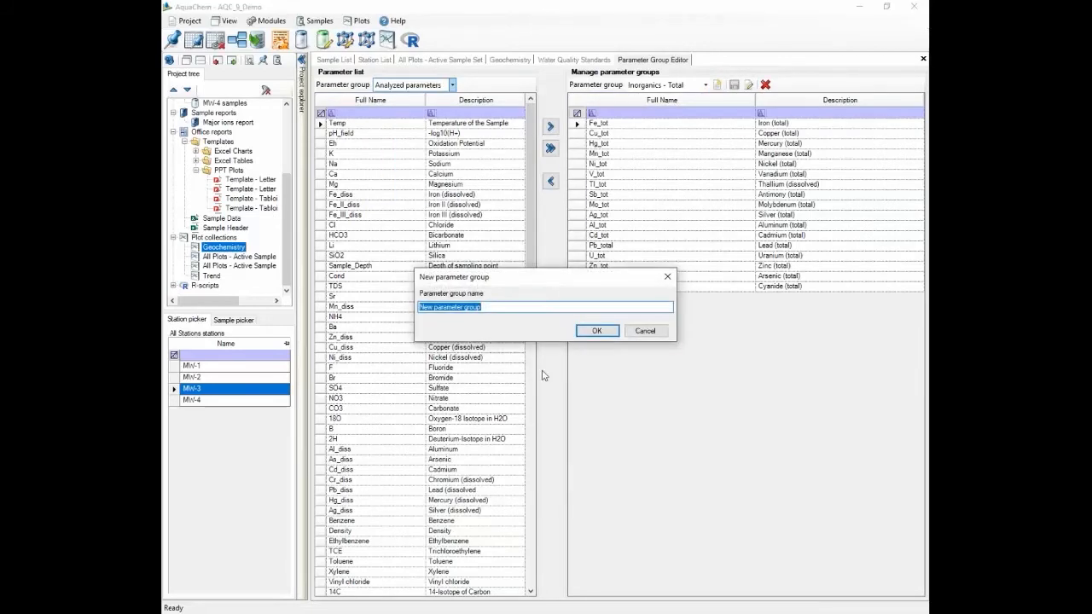
{"action": "type", "text": "Organics"}
{"action": "key", "text": "Return"}
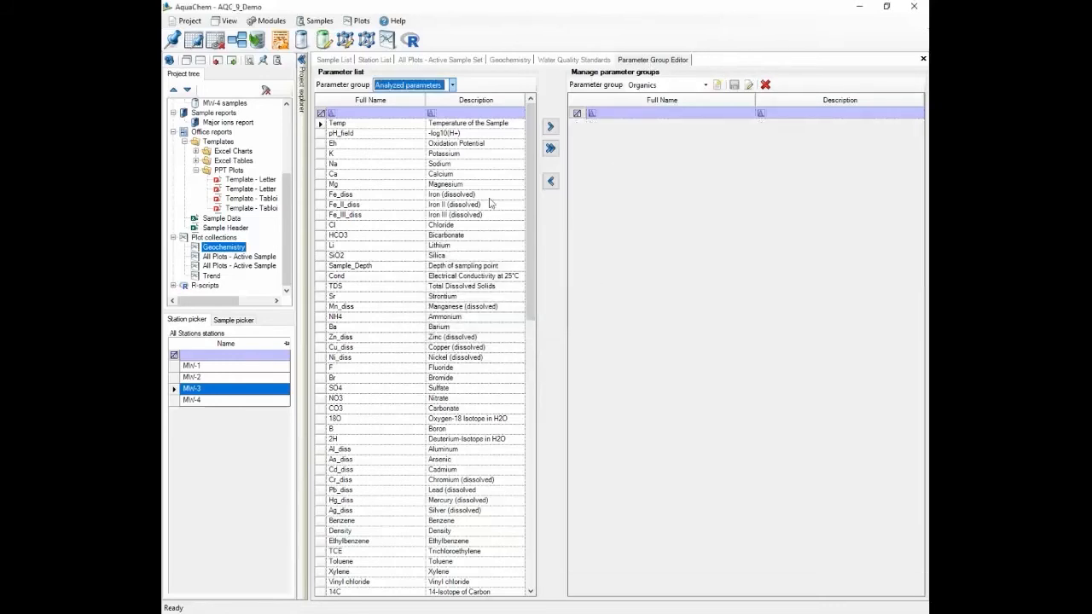
- Filter the analyzed parameters by the name tce and add TCE to the Organics group
{"action": "left_click_drag", "start_coordinate": [529, 141], "coordinate": [526, 183]}
{"action": "left_click", "coordinate": [360, 112]}
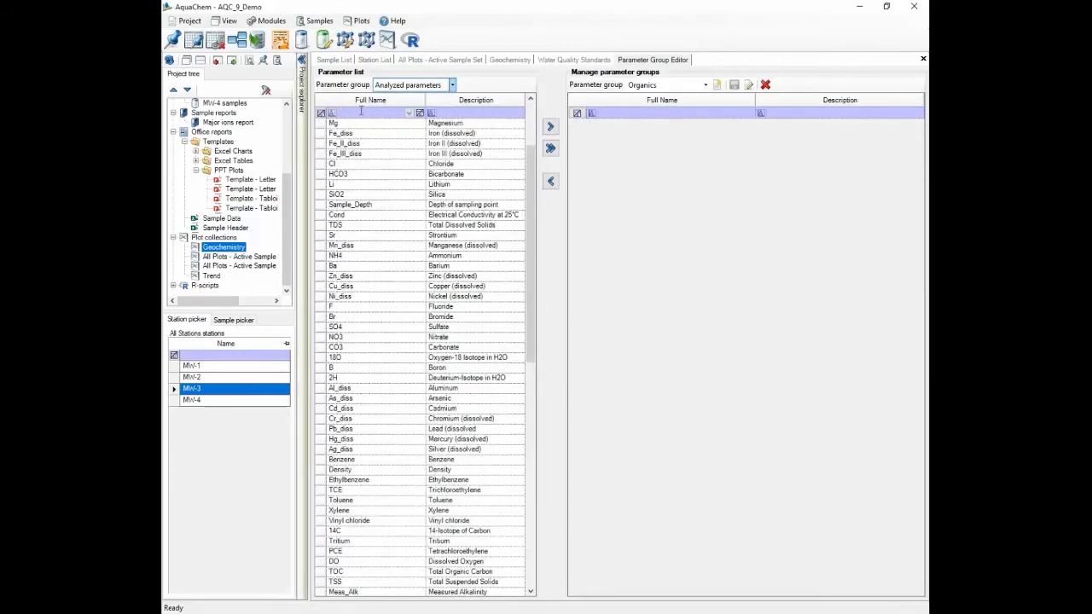
{"action": "type", "text": "tce"}
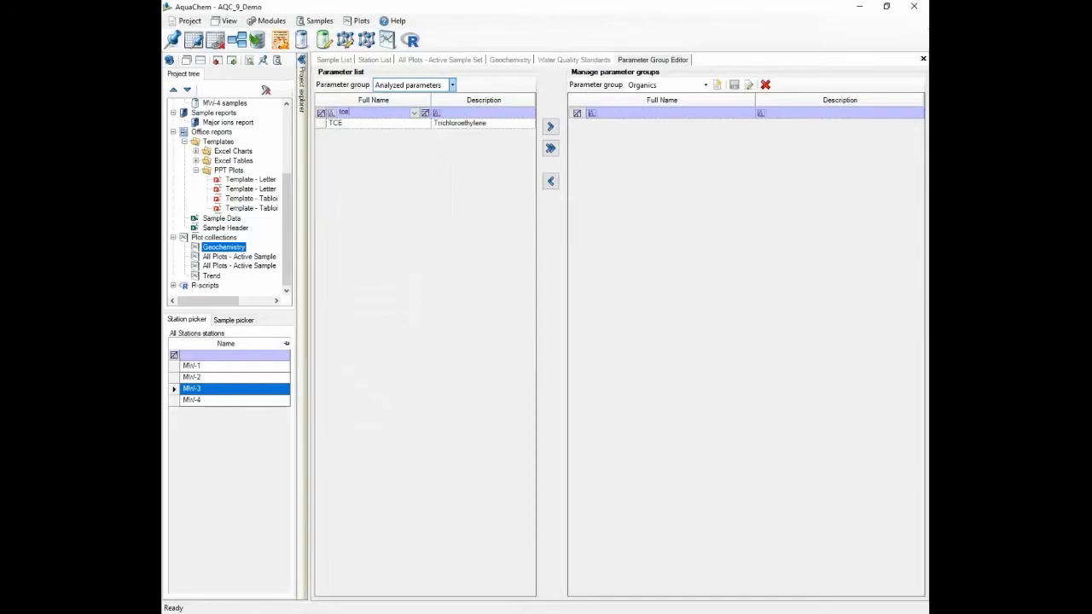
{"action": "left_click", "coordinate": [323, 126]}
{"action": "left_click", "coordinate": [548, 127]}
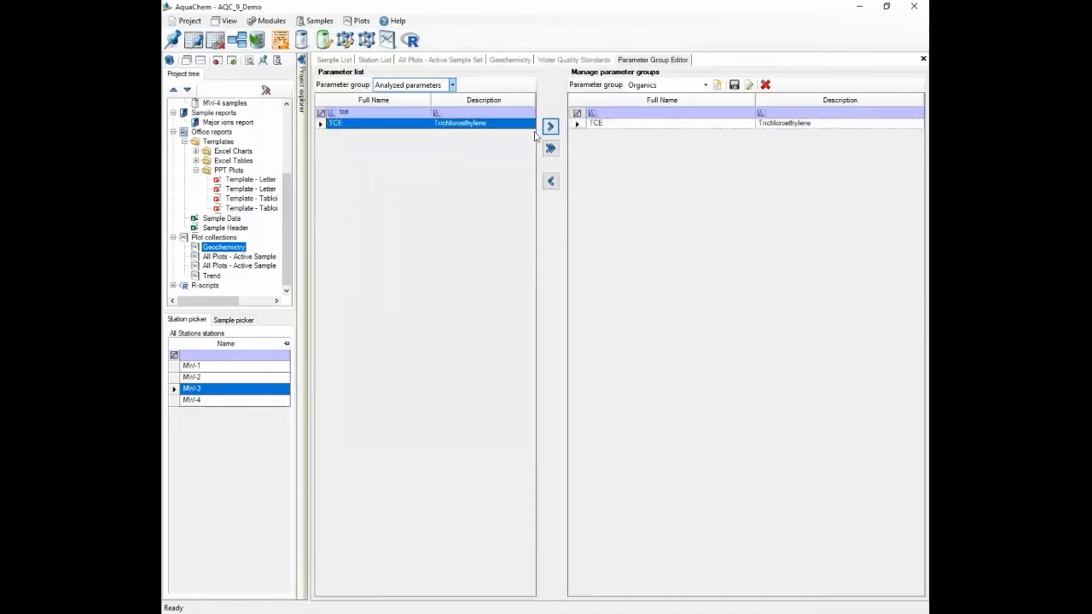
- Filter the analyzed parameters by PCE, add PCE to the Organics group, and save the group
{"action": "left_click", "coordinate": [358, 115]}
{"action": "key", "text": "ctrl+a"}
{"action": "type", "text": "PCE"}
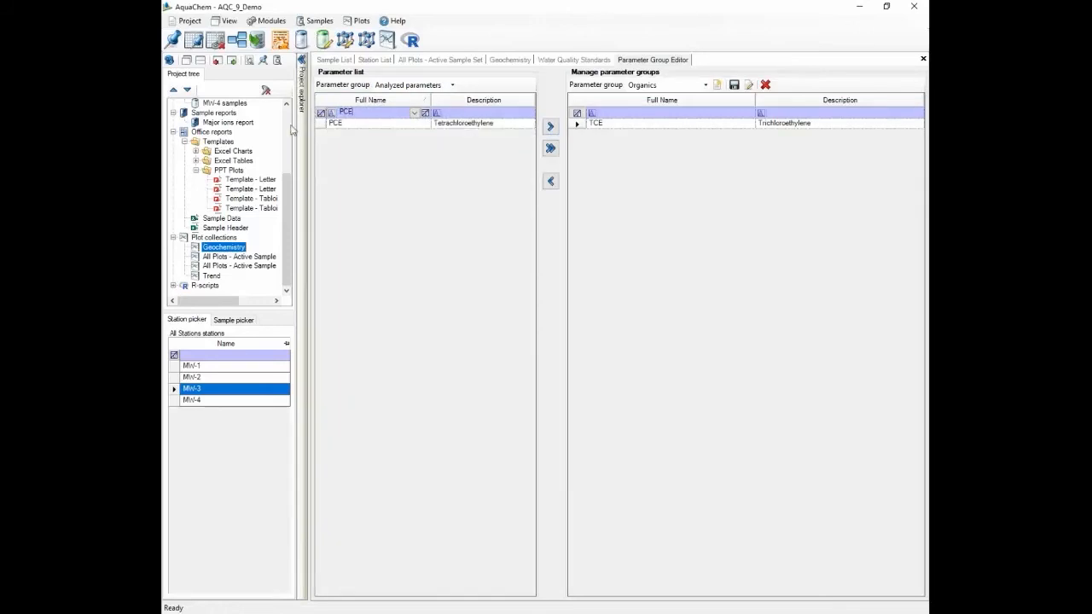
{"action": "left_click", "coordinate": [322, 125]}
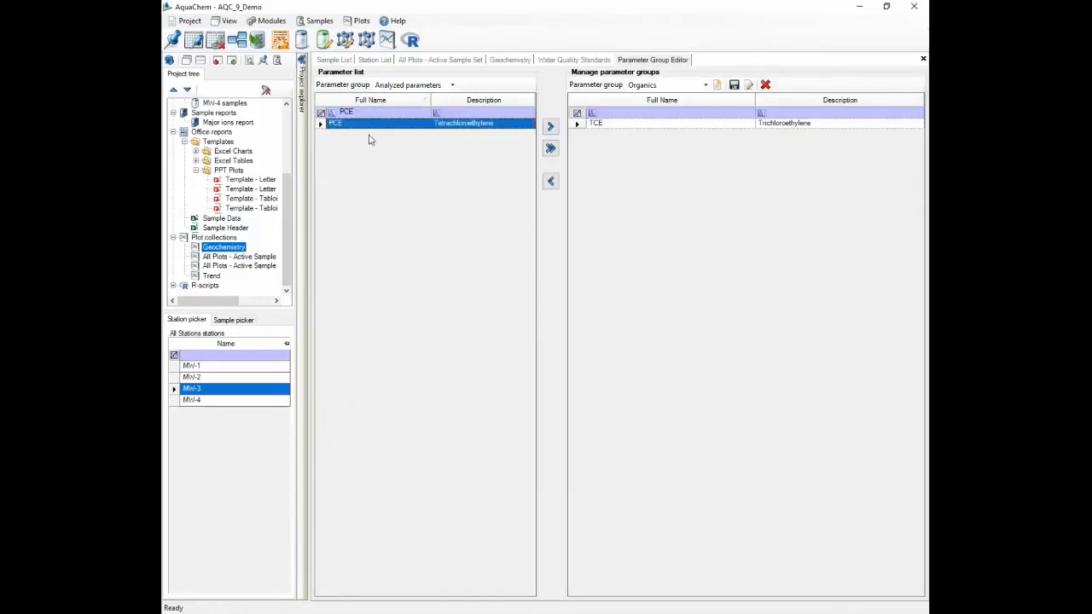
{"action": "left_click", "coordinate": [550, 126]}
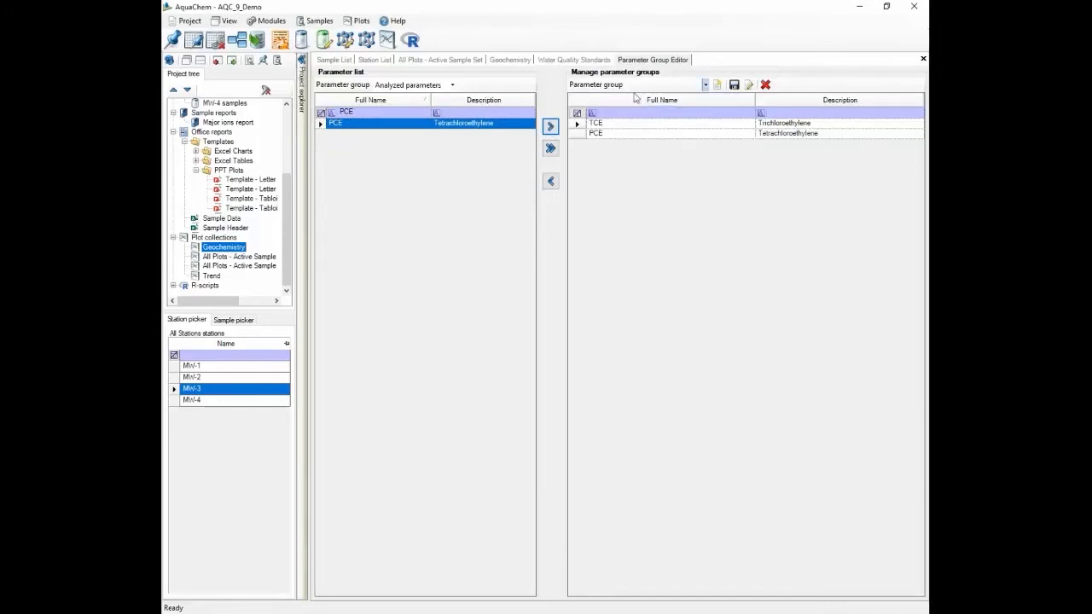
{"action": "left_click", "coordinate": [735, 87]}
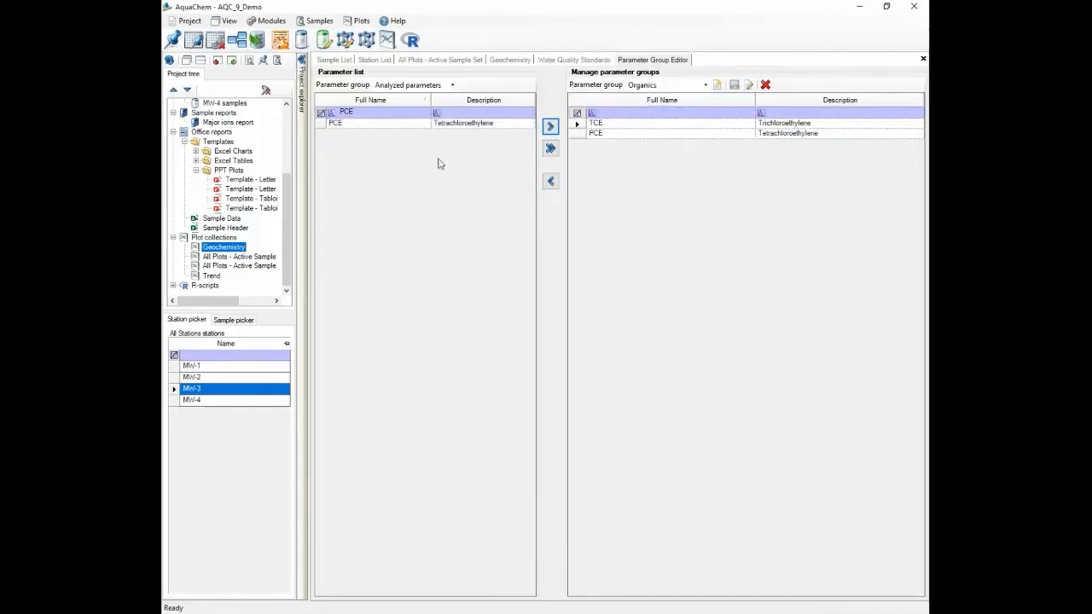
- Return to the sample list and filter the measured results of sample MW-1-07 to the Organics parameter group
{"action": "left_click", "coordinate": [333, 60]}
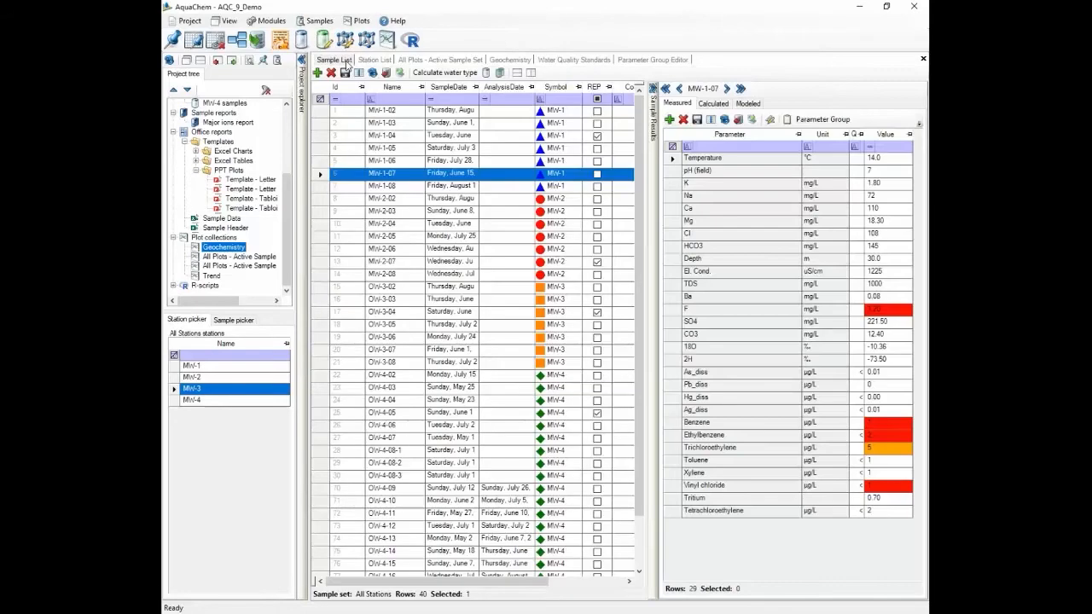
{"action": "left_click", "coordinate": [917, 124]}
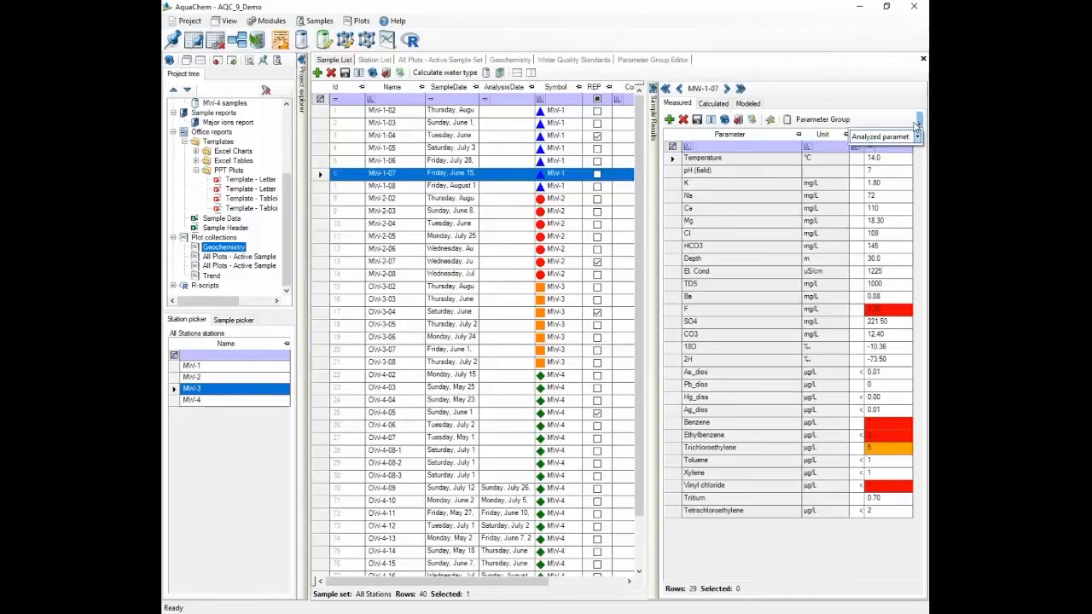
{"action": "left_click", "coordinate": [911, 139]}
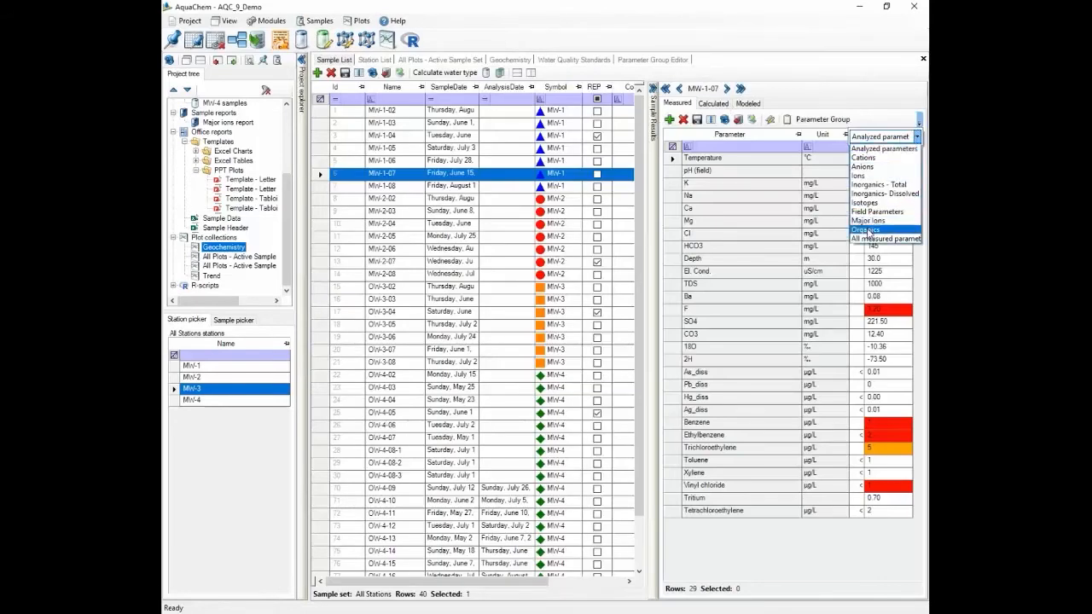
{"action": "left_click", "coordinate": [872, 232]}
{"action": "left_click", "coordinate": [907, 114]}
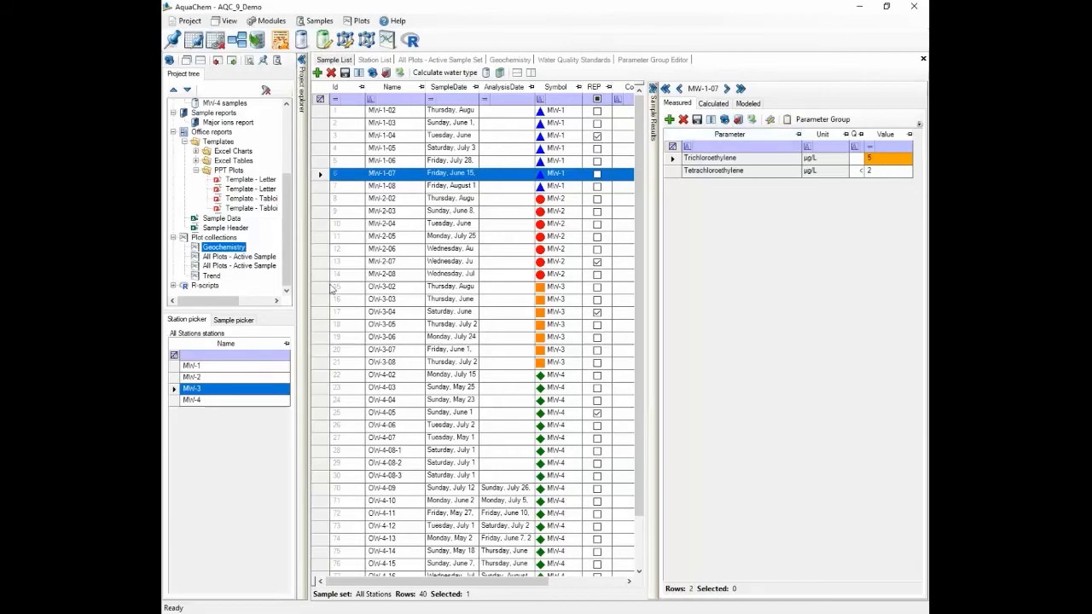
- Open the Parameter Editor and look through the analyzed parameters and the properties of the Ca parameter
{"action": "left_click", "coordinate": [633, 61]}
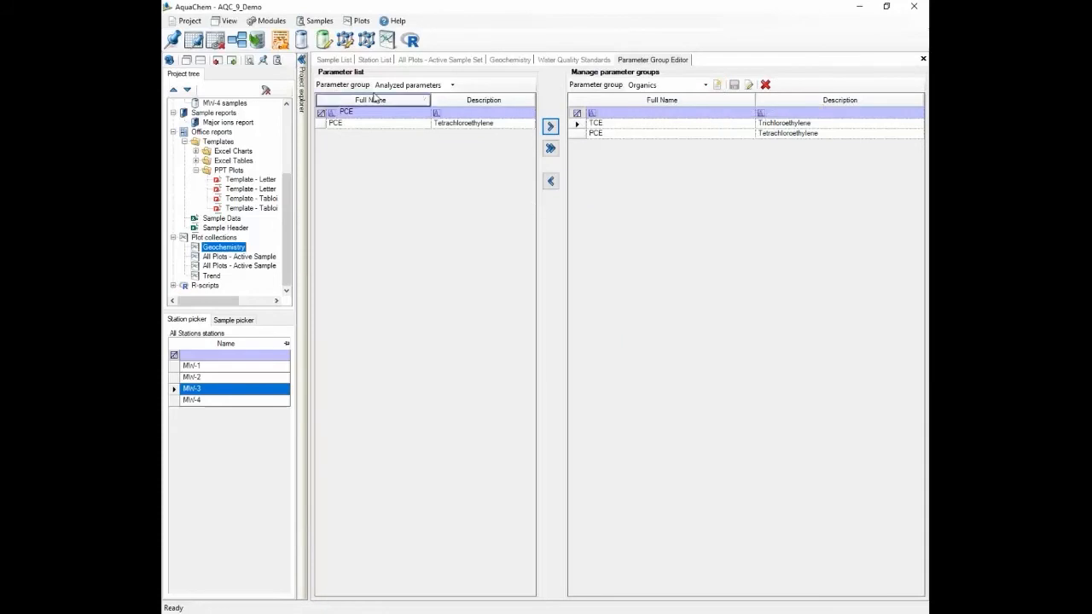
{"action": "left_click", "coordinate": [345, 39]}
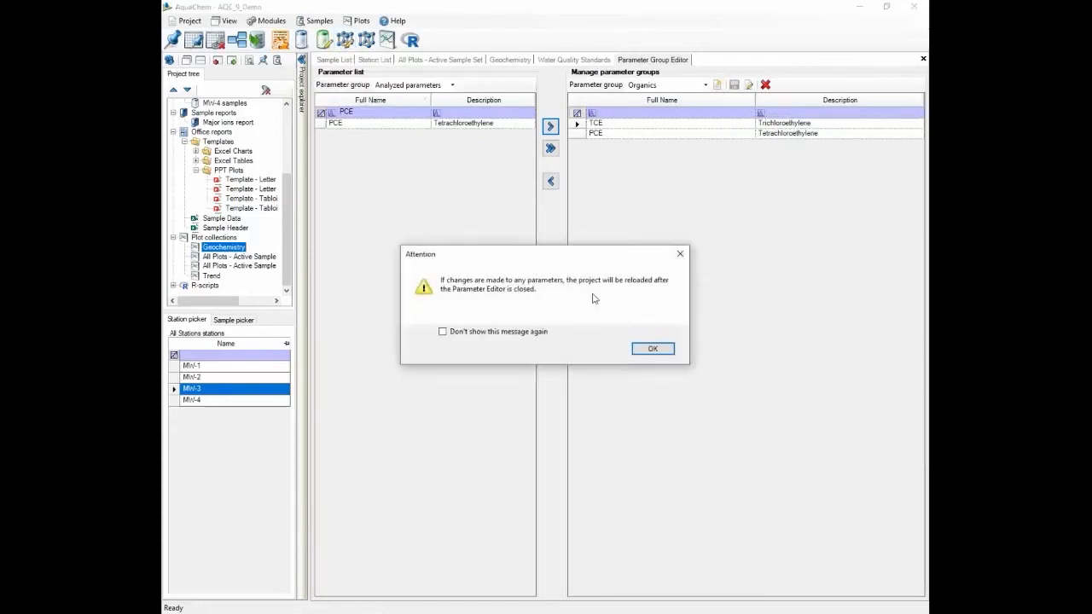
{"action": "left_click", "coordinate": [657, 346]}
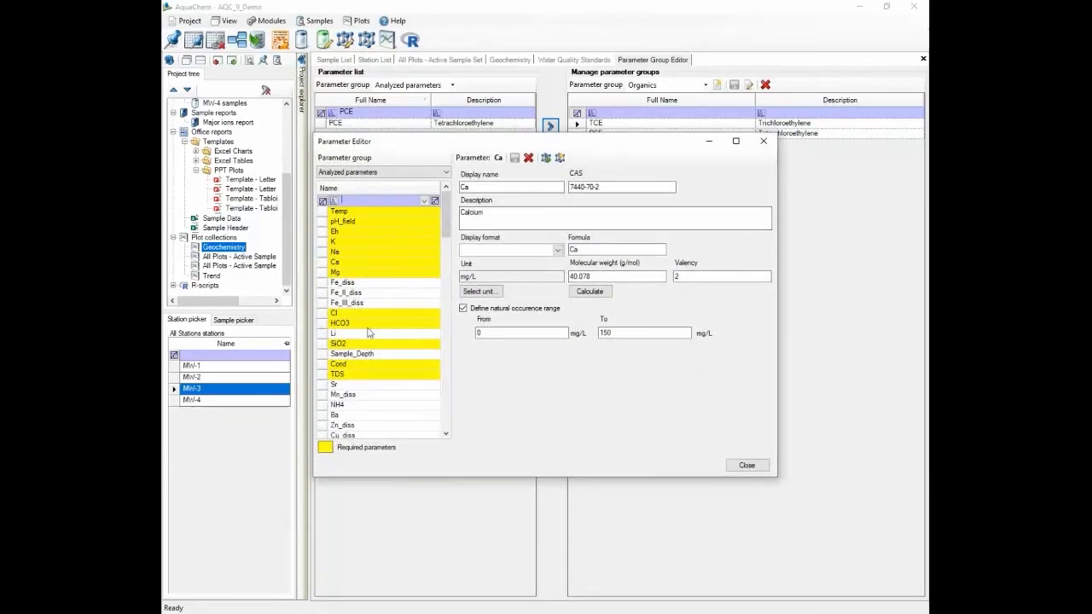
{"action": "left_click_drag", "start_coordinate": [446, 223], "coordinate": [446, 230]}
{"action": "scroll", "coordinate": [446, 231], "scroll_direction": "up", "scroll_amount": 1}
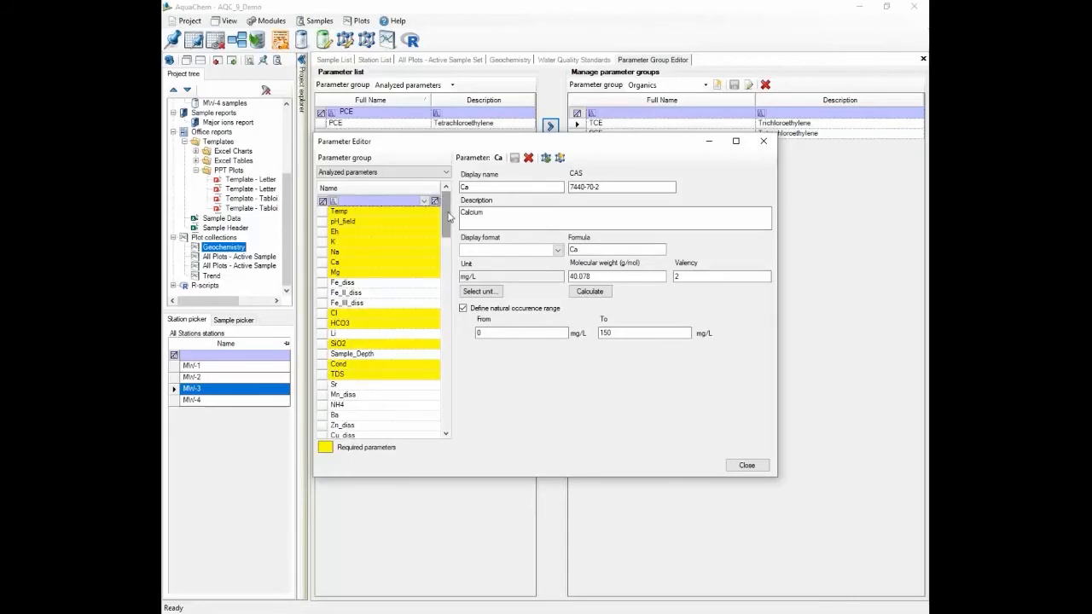
{"action": "mouse_move", "coordinate": [447, 218]}
{"action": "left_mouse_down"}
{"action": "mouse_move", "coordinate": [438, 397]}
{"action": "mouse_move", "coordinate": [442, 204]}
{"action": "left_mouse_up"}
- Try changing the Ca parameter's formula to CaOH2 and calculating its molecular weight
{"action": "left_click", "coordinate": [588, 249]}
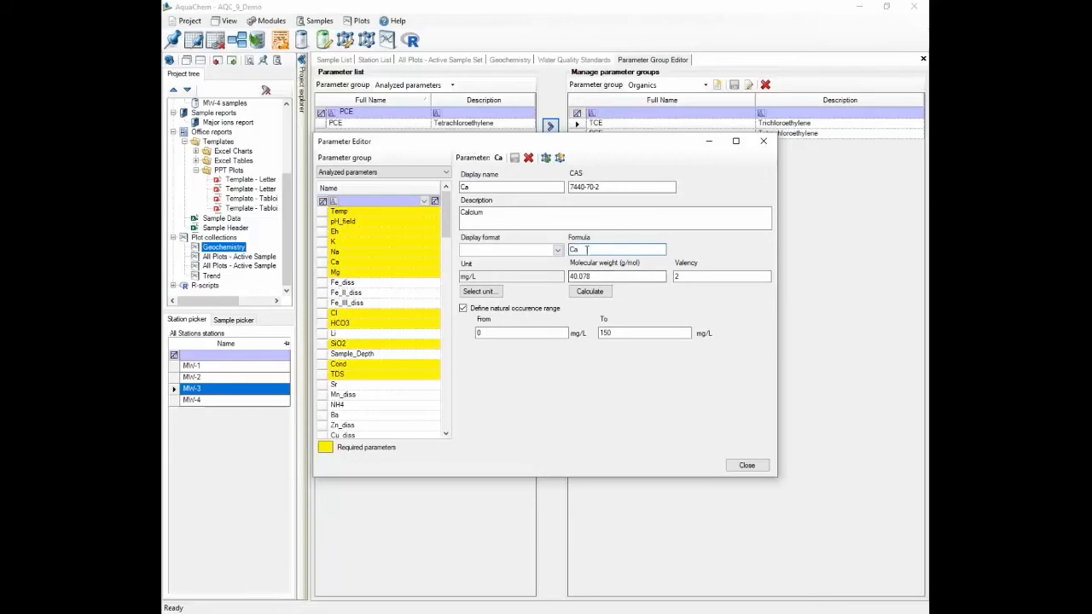
{"action": "double_click", "coordinate": [587, 250]}
{"action": "type", "text": "OH2"}
{"action": "left_click", "coordinate": [590, 291]}
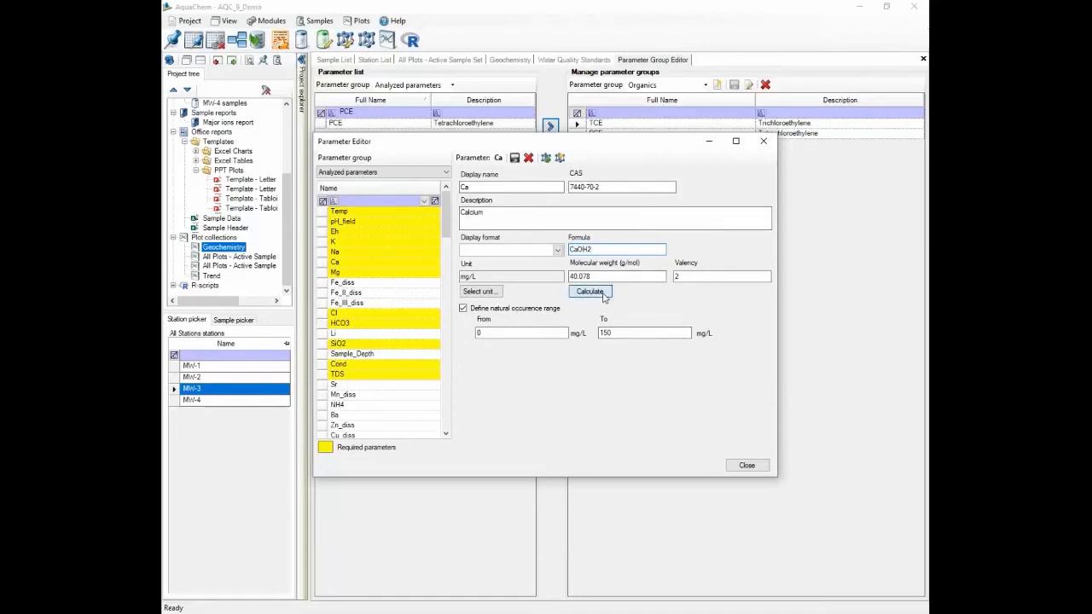
- Restore the formula to Ca with its recalculated molecular weight, and close the Parameter Editor without saving
{"action": "left_click", "coordinate": [601, 249]}
{"action": "left_click", "coordinate": [589, 291]}
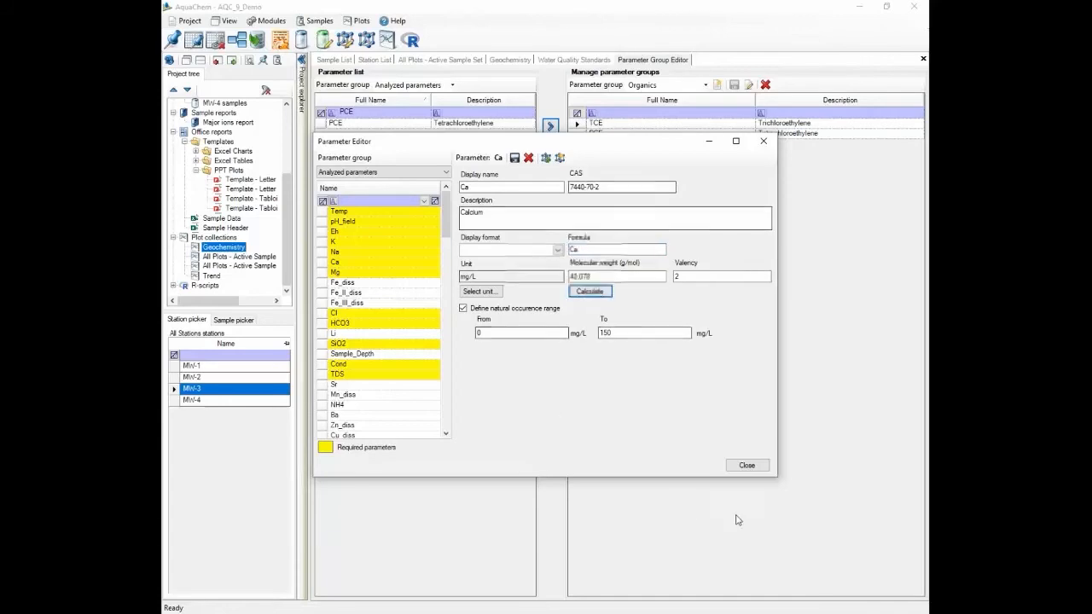
{"action": "left_click", "coordinate": [746, 465]}
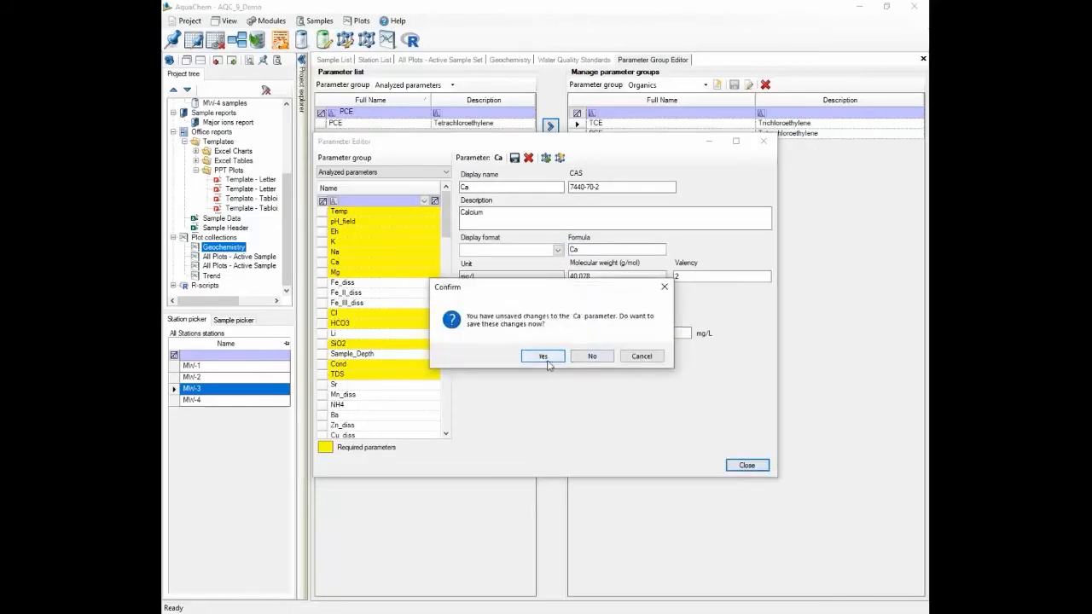
{"action": "left_click", "coordinate": [591, 358]}
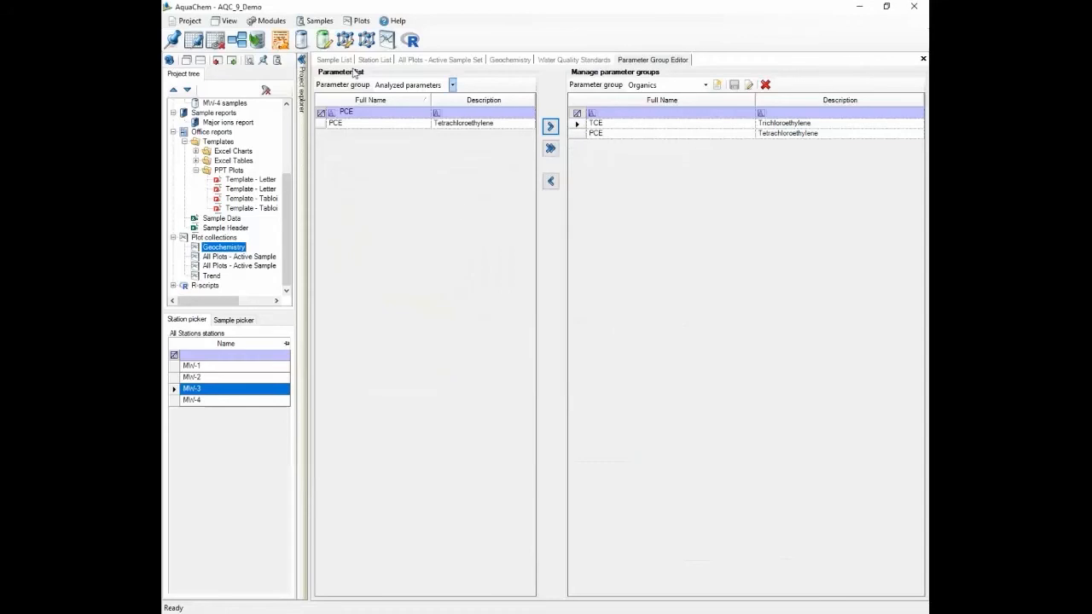
- View the calculated values of sample MW-1-07 in the sample list, and inspect the available functions in the project properties
{"action": "left_click", "coordinate": [331, 60]}
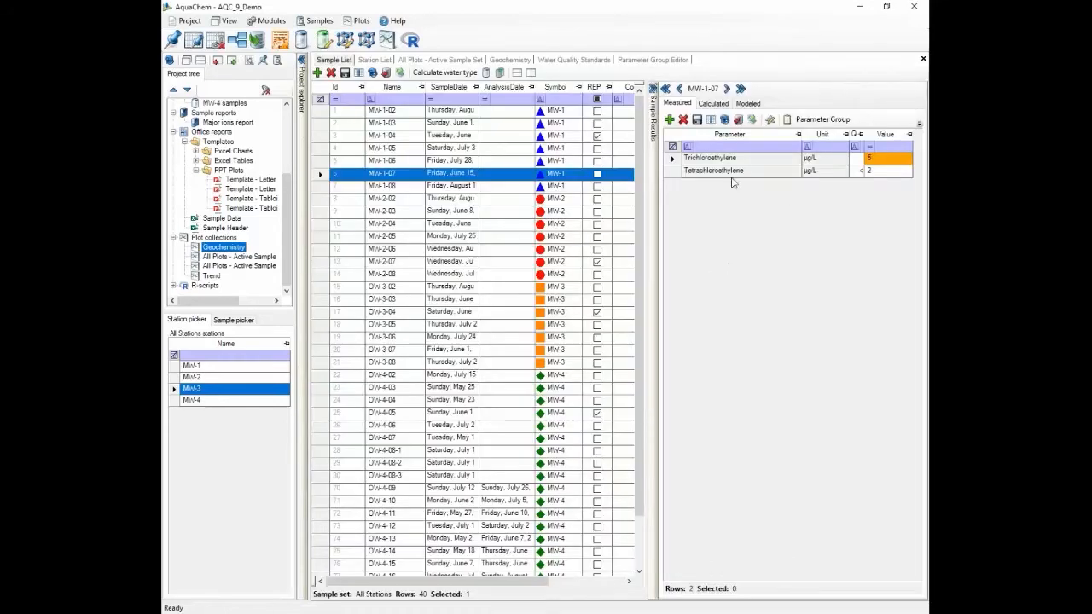
{"action": "left_click", "coordinate": [714, 104]}
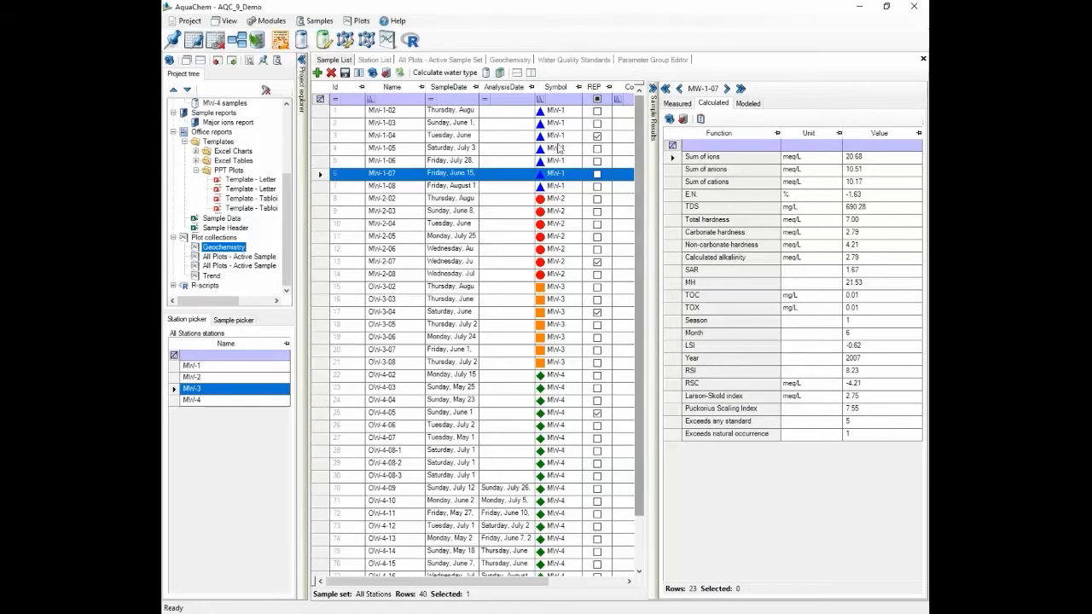
{"action": "left_click", "coordinate": [194, 22]}
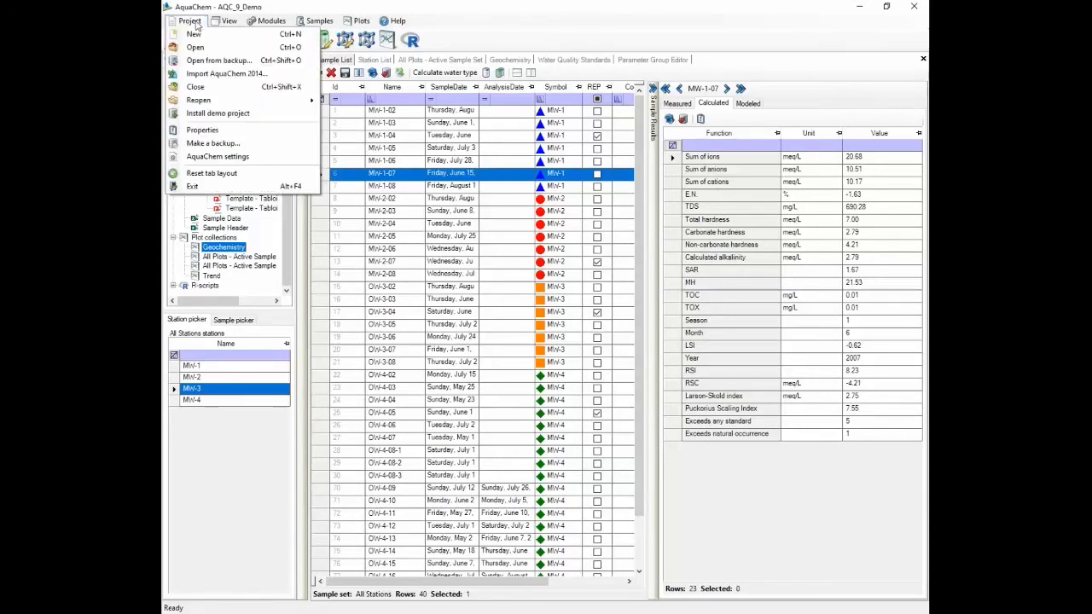
{"action": "left_click", "coordinate": [202, 130]}
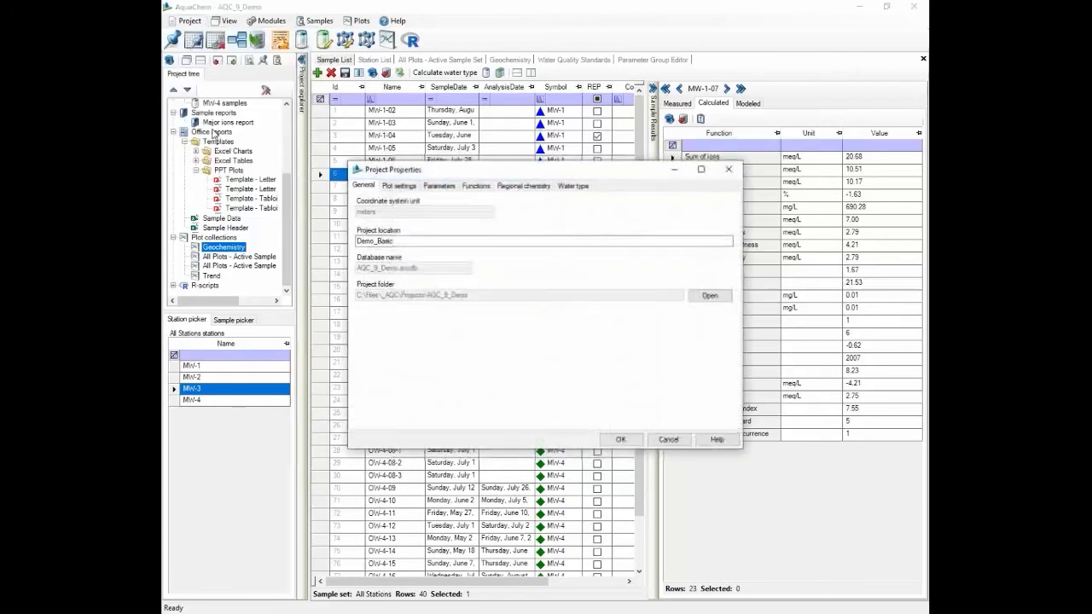
{"action": "left_click", "coordinate": [473, 186]}
{"action": "mouse_move", "coordinate": [481, 241]}
{"action": "left_mouse_down"}
{"action": "mouse_move", "coordinate": [484, 291]}
{"action": "mouse_move", "coordinate": [478, 223]}
{"action": "left_mouse_up"}
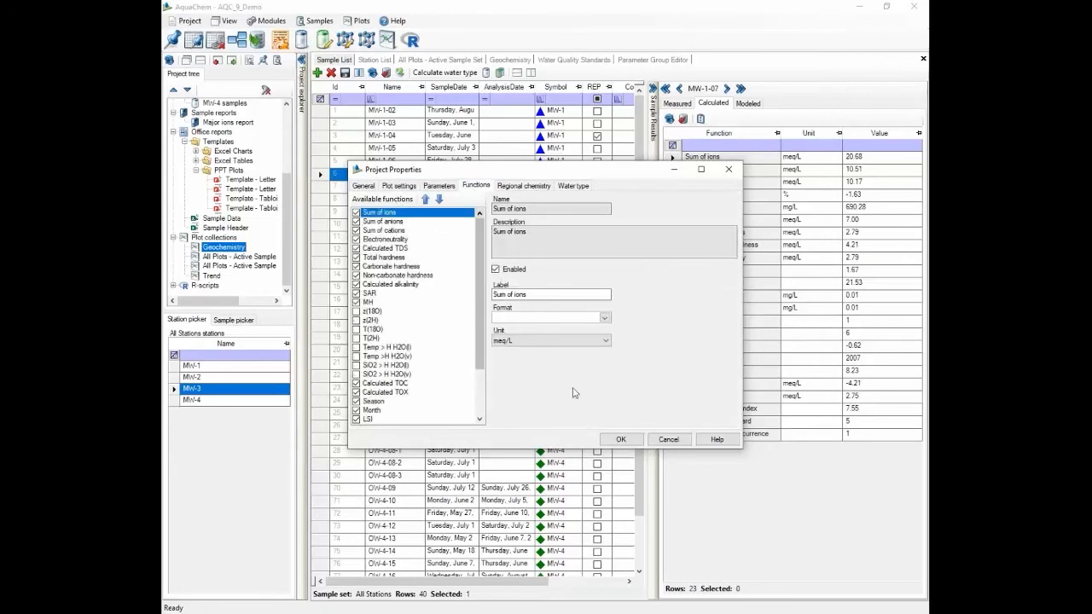
- Try setting the Sum of ions unit to mg/L, view the required parameter mapping, and discard the project property changes
{"action": "left_click", "coordinate": [538, 343]}
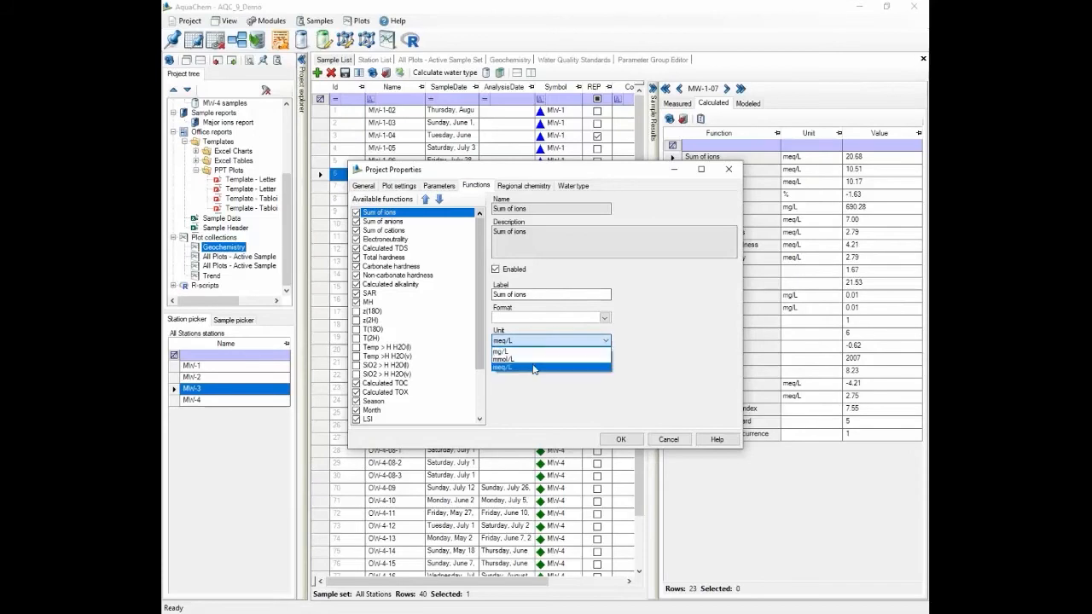
{"action": "left_click", "coordinate": [543, 353]}
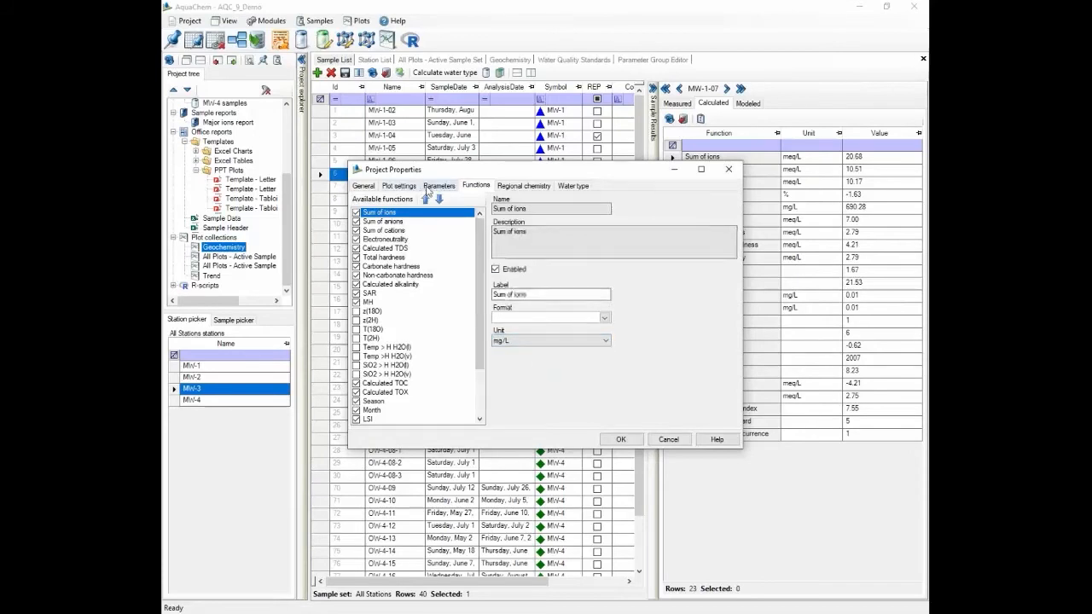
{"action": "left_click", "coordinate": [437, 186]}
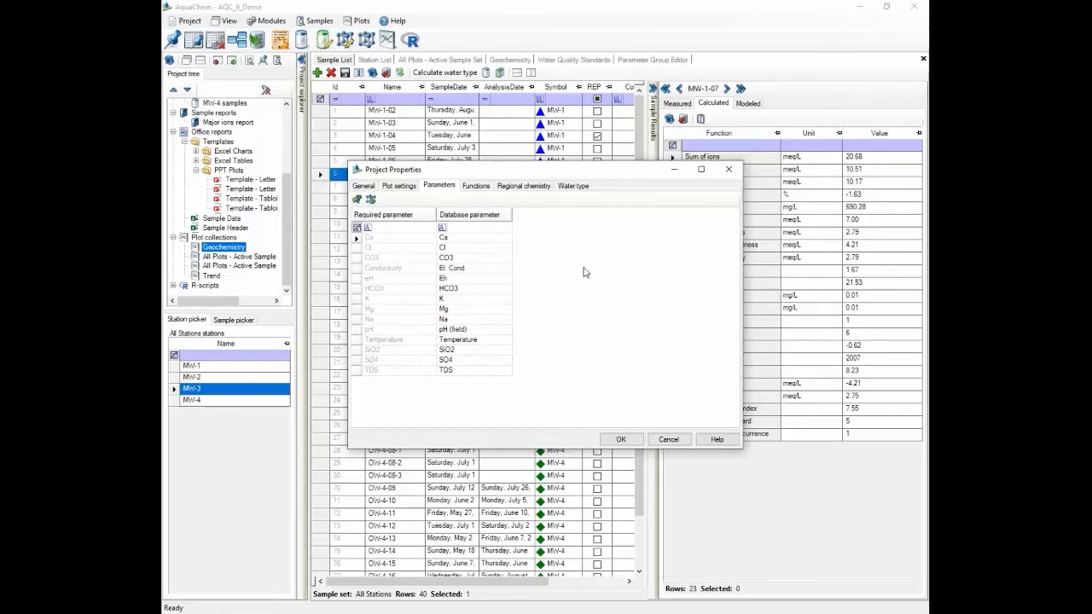
{"action": "left_click", "coordinate": [668, 440]}
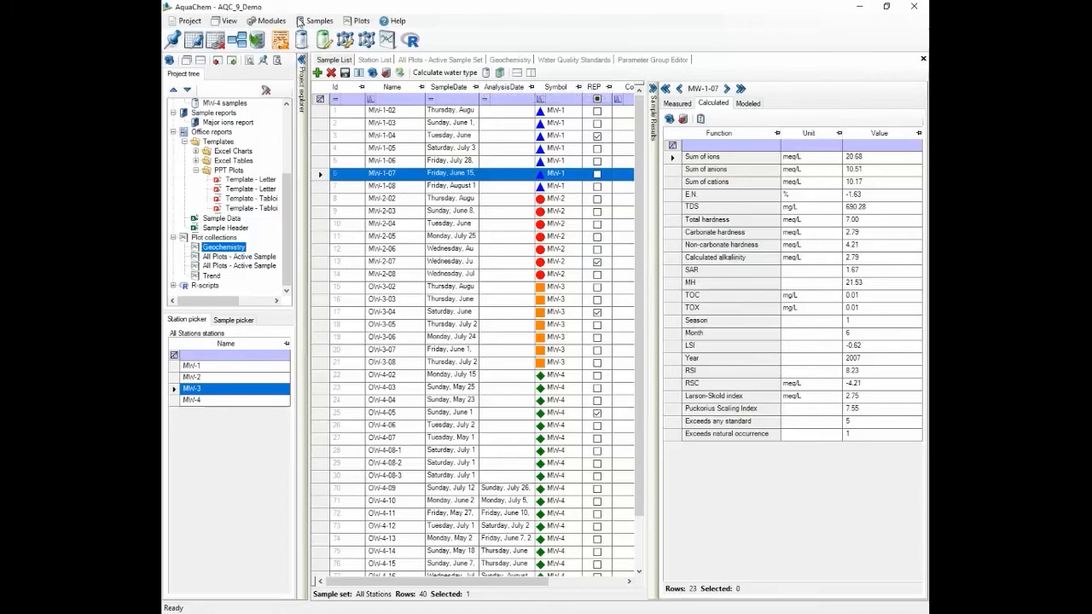
- Inspect the water type settings, including the WATERTYPE field, the long water type option and the major ion threshold, without saving changes
{"action": "left_click", "coordinate": [300, 20]}
{"action": "mouse_move", "coordinate": [378, 87]}
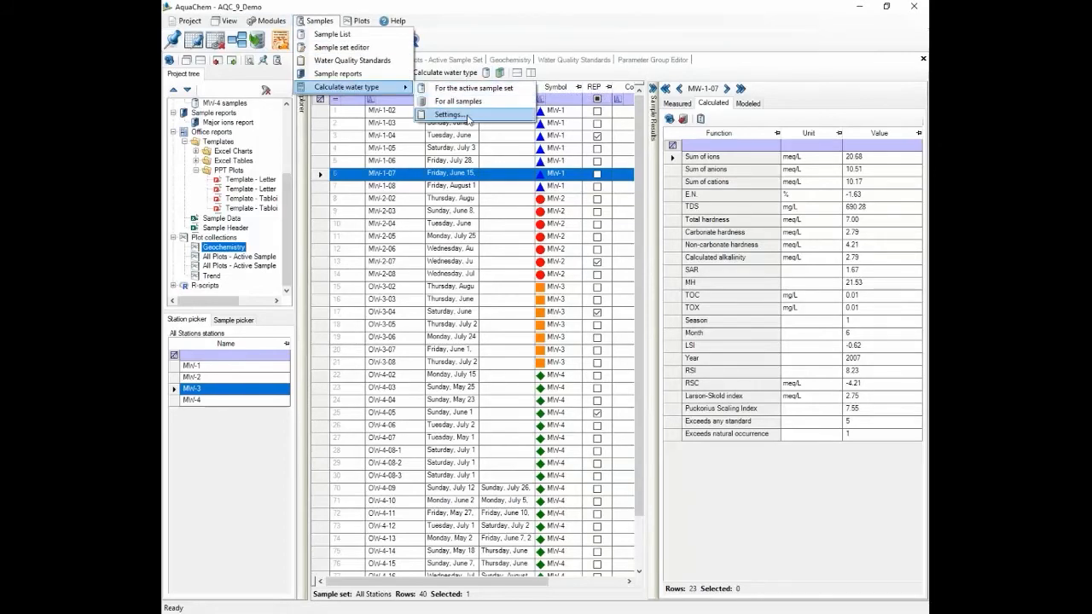
{"action": "left_click", "coordinate": [467, 117]}
{"action": "left_click", "coordinate": [386, 218]}
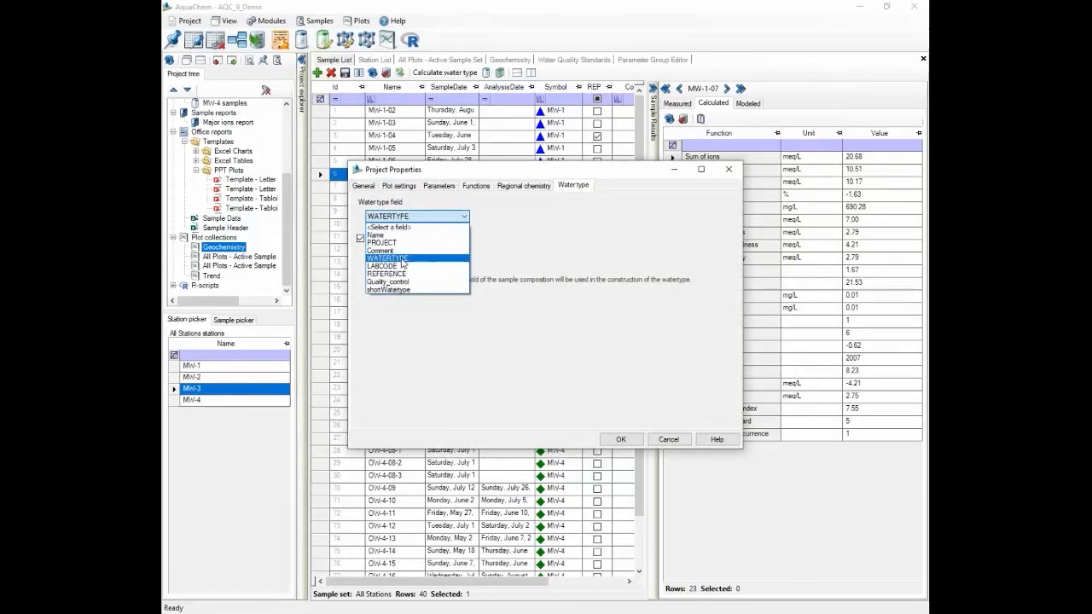
{"action": "left_click", "coordinate": [401, 258]}
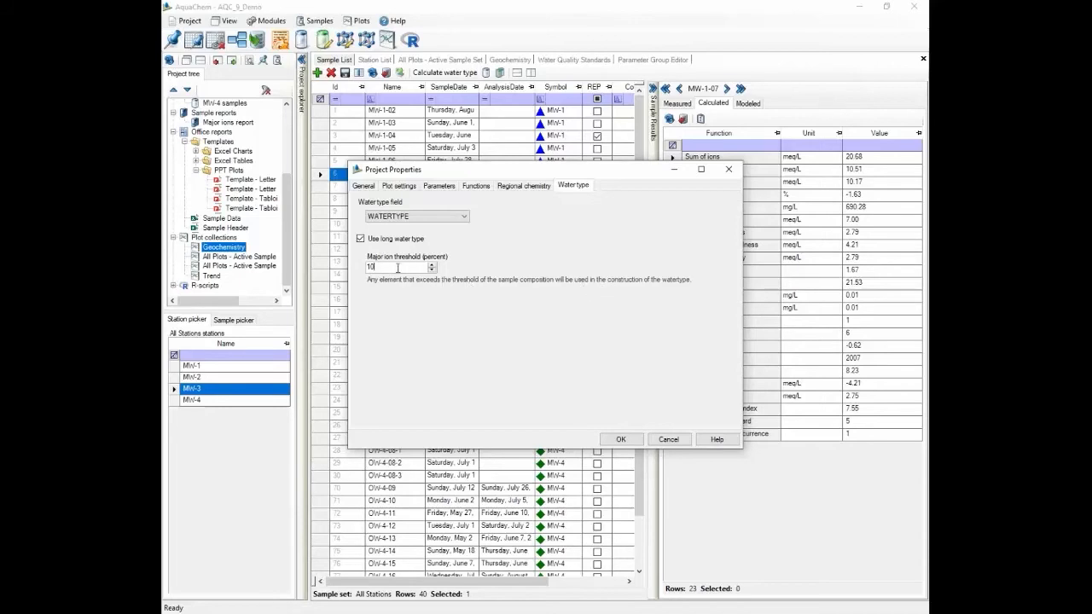
{"action": "left_click", "coordinate": [382, 240]}
{"action": "left_click", "coordinate": [382, 245]}
{"action": "left_click", "coordinate": [666, 439]}
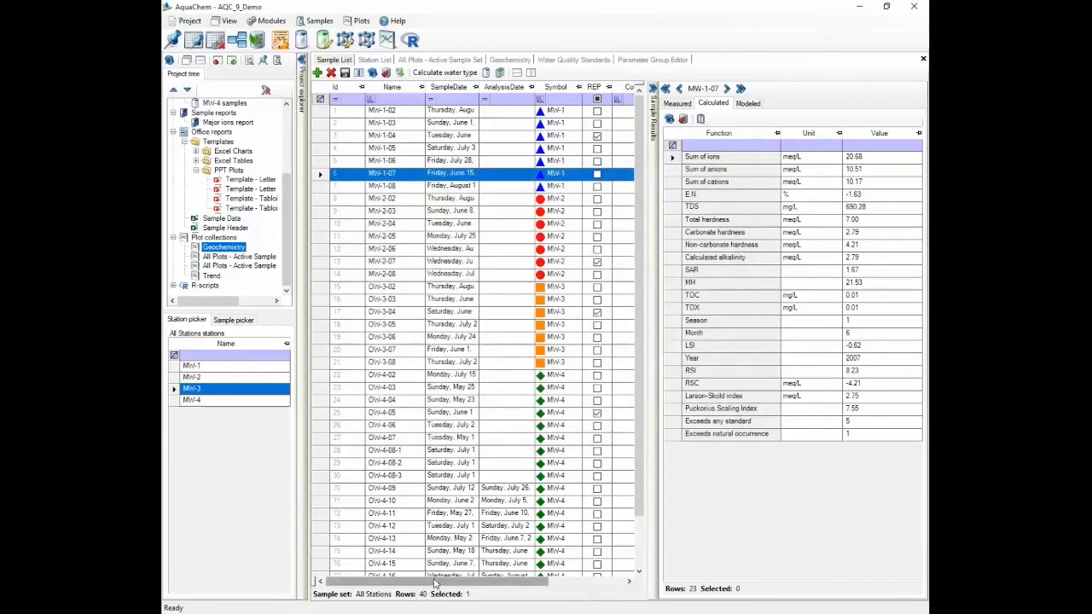
- Calculate the water type for the first eleven MW-4 samples in the sample list
{"action": "left_click_drag", "start_coordinate": [435, 583], "coordinate": [507, 583]}
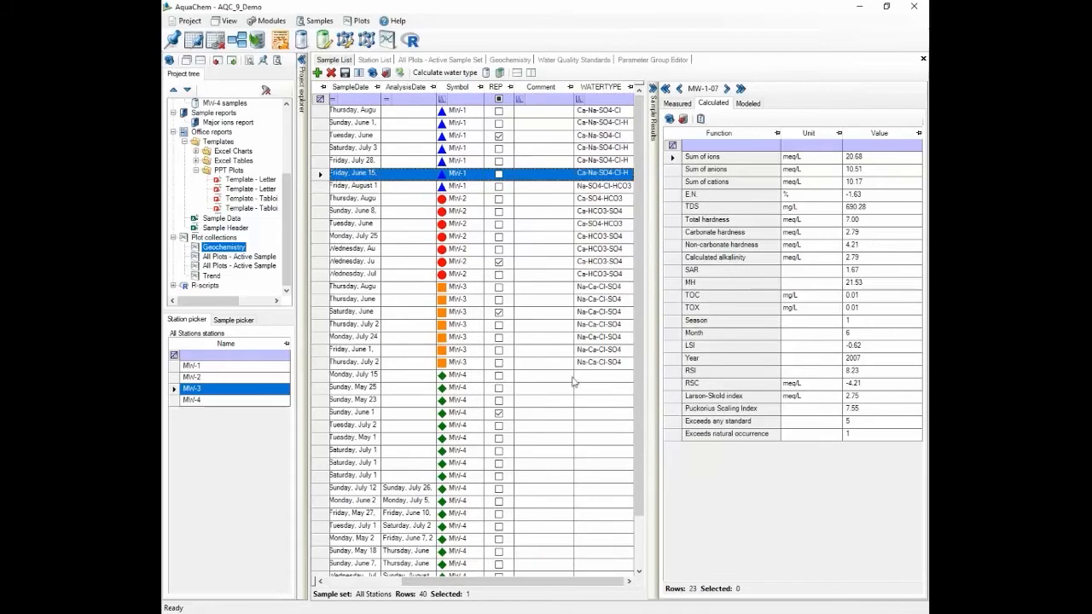
{"action": "left_click_drag", "start_coordinate": [321, 377], "coordinate": [323, 519]}
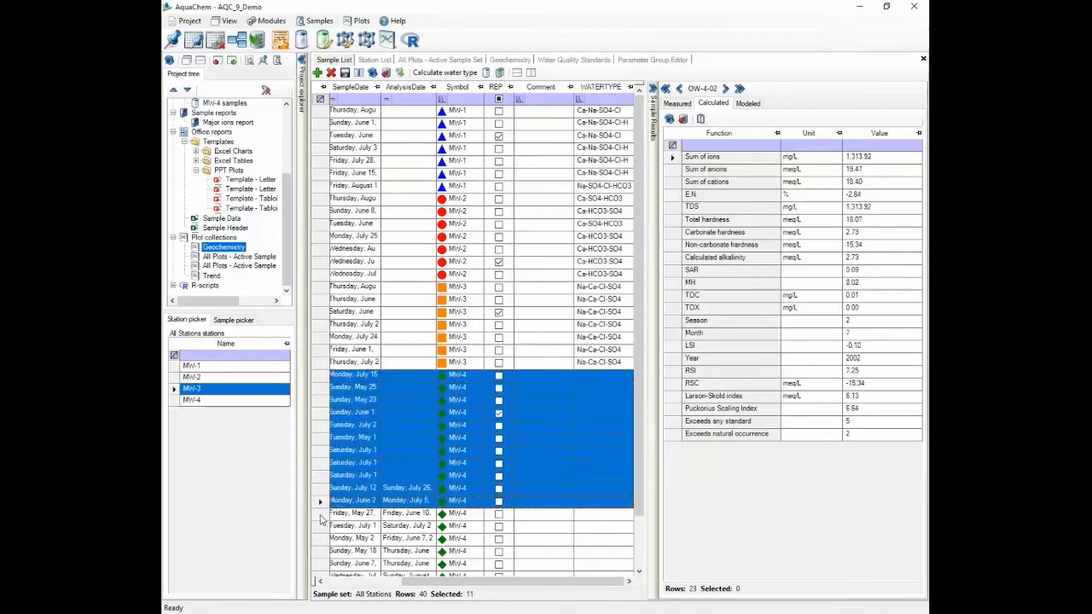
{"action": "left_click", "coordinate": [486, 73]}
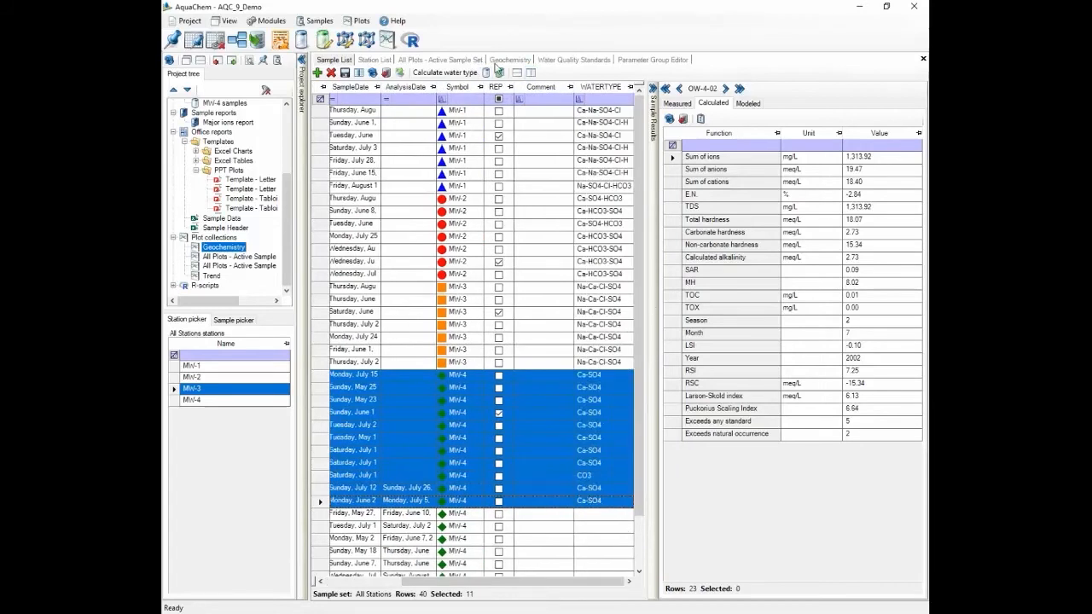
- Review the water type settings again and close the project properties without changes
{"action": "left_click", "coordinate": [317, 20]}
{"action": "mouse_move", "coordinate": [352, 90]}
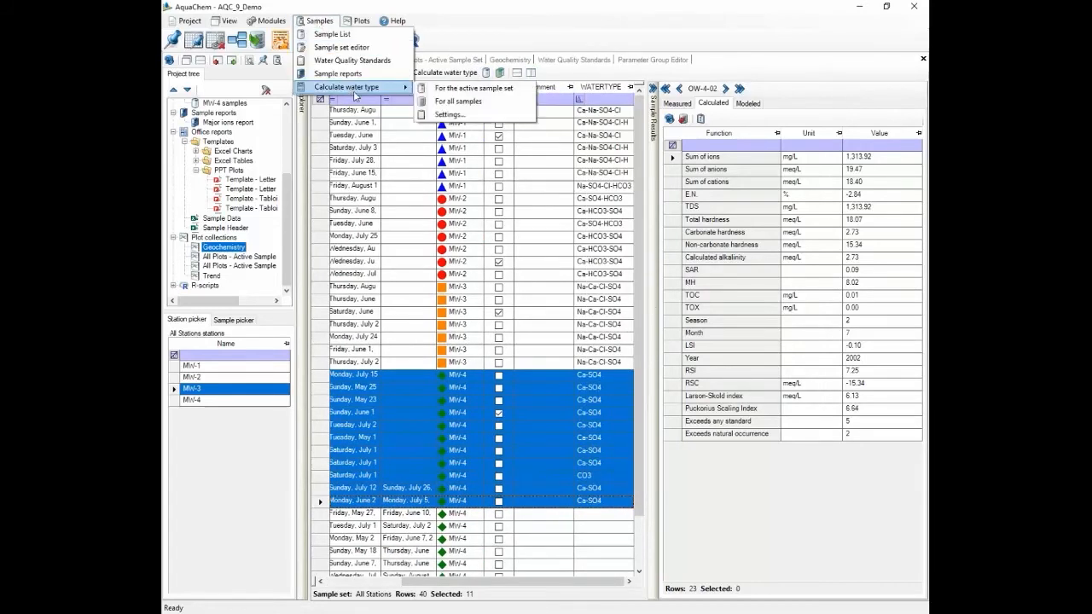
{"action": "left_click", "coordinate": [445, 113]}
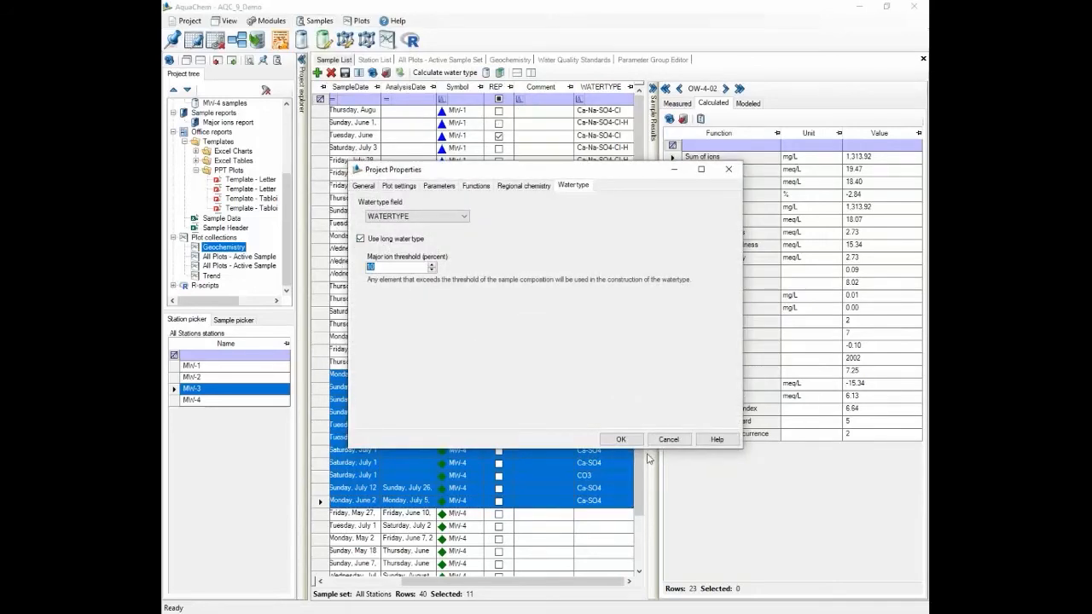
{"action": "left_click", "coordinate": [669, 439]}
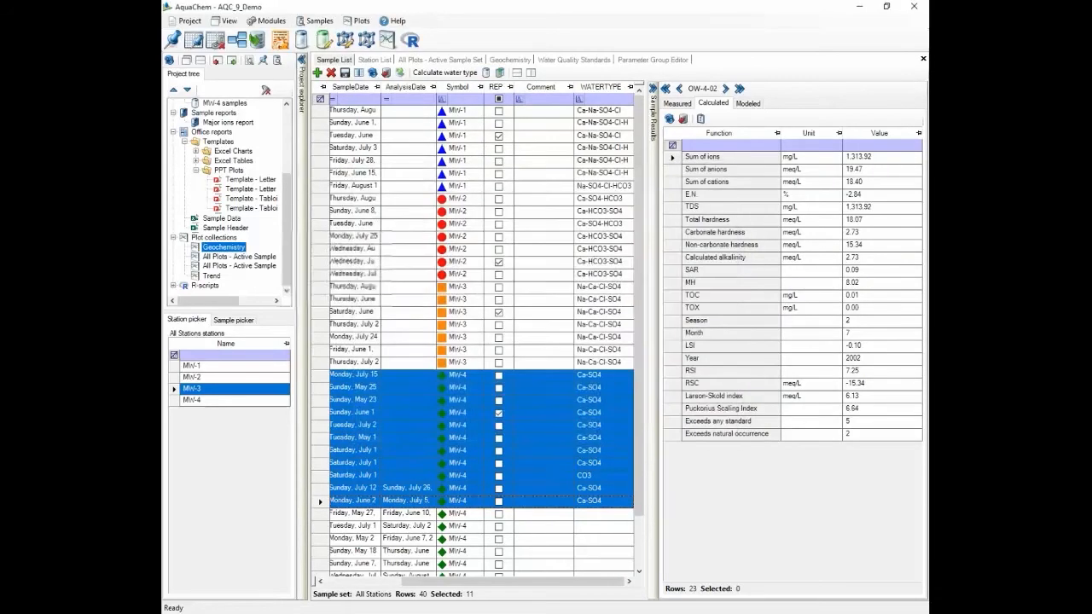
- Calculate the water type for all samples in the list and review the WATERTYPE column
{"action": "left_click", "coordinate": [500, 74]}
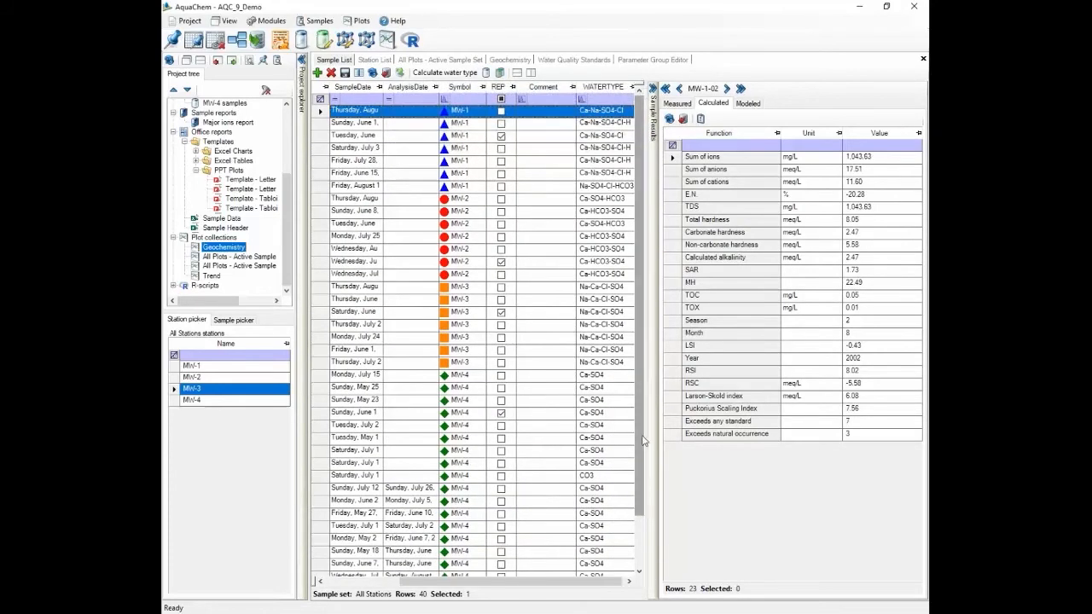
{"action": "scroll", "coordinate": [629, 536], "scroll_direction": "down", "scroll_amount": 1}
{"action": "scroll", "coordinate": [527, 333], "scroll_direction": "up", "scroll_amount": 1}
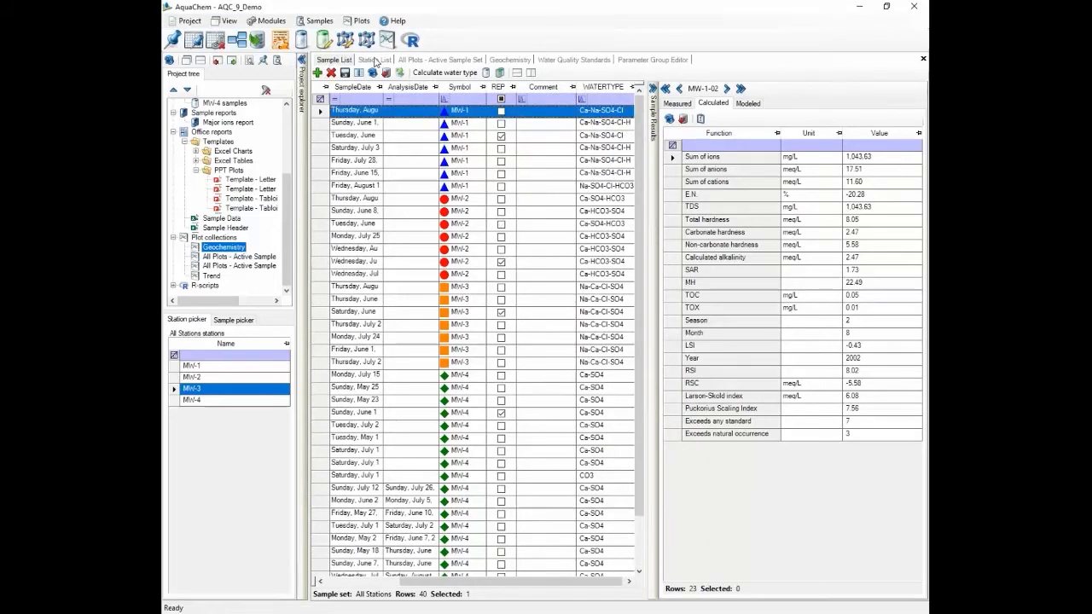
- Open the sample set editor and load the dynamic station group Ca > 250 mg/L for editing
{"action": "scroll", "coordinate": [287, 187], "scroll_direction": "up", "scroll_amount": 4}
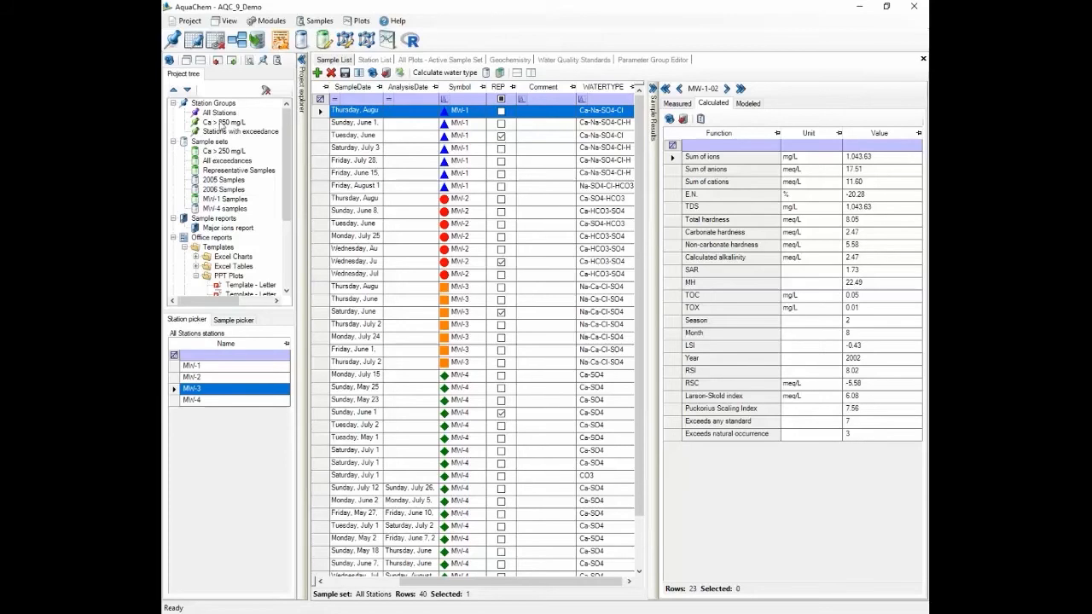
{"action": "left_click", "coordinate": [317, 20]}
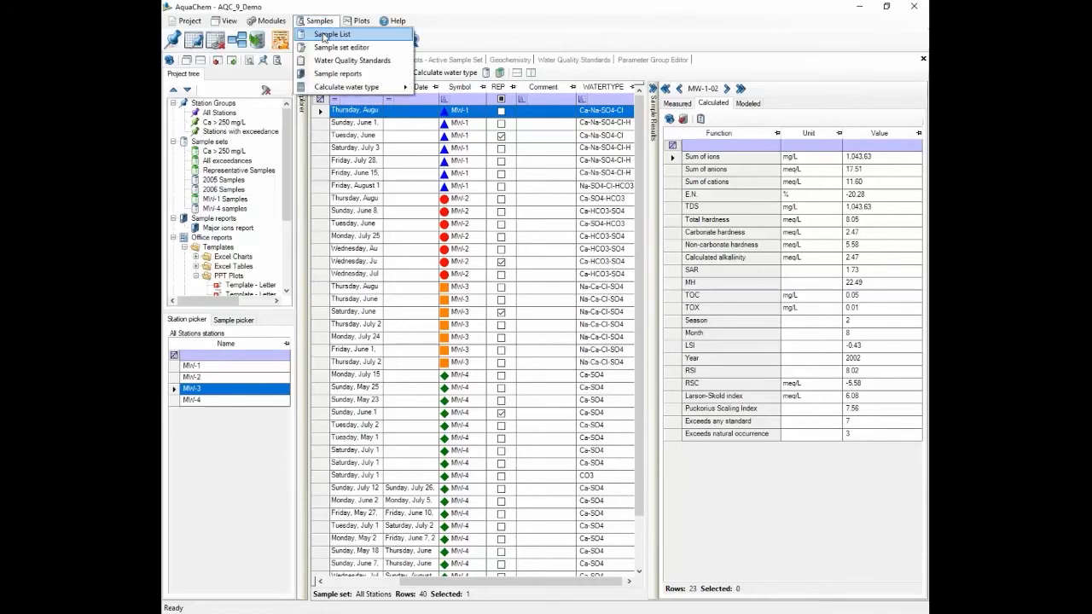
{"action": "left_click", "coordinate": [339, 47]}
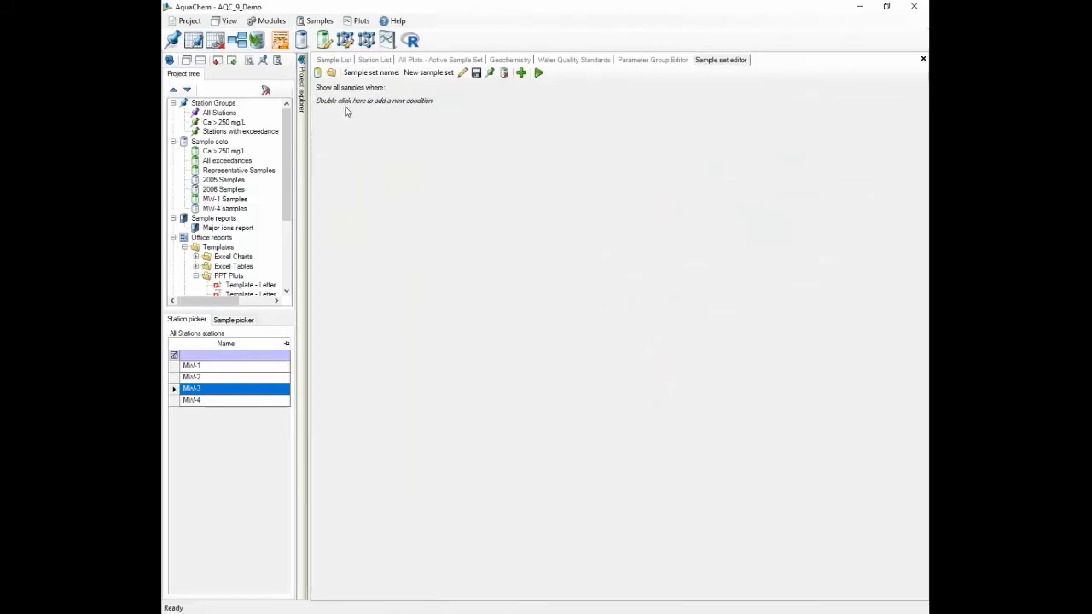
{"action": "right_click", "coordinate": [223, 123]}
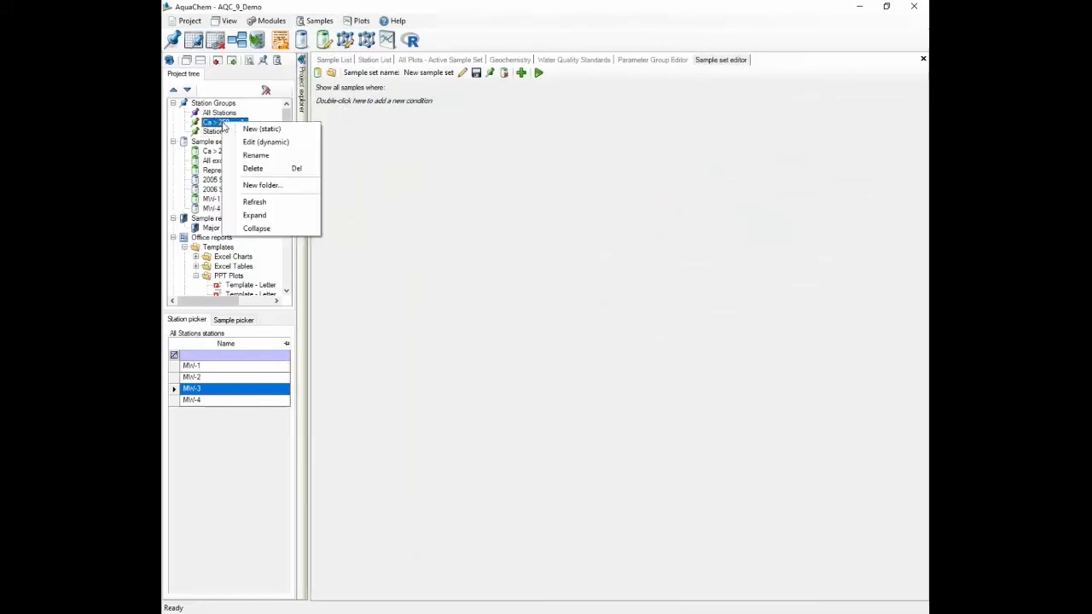
{"action": "left_click", "coordinate": [260, 142]}
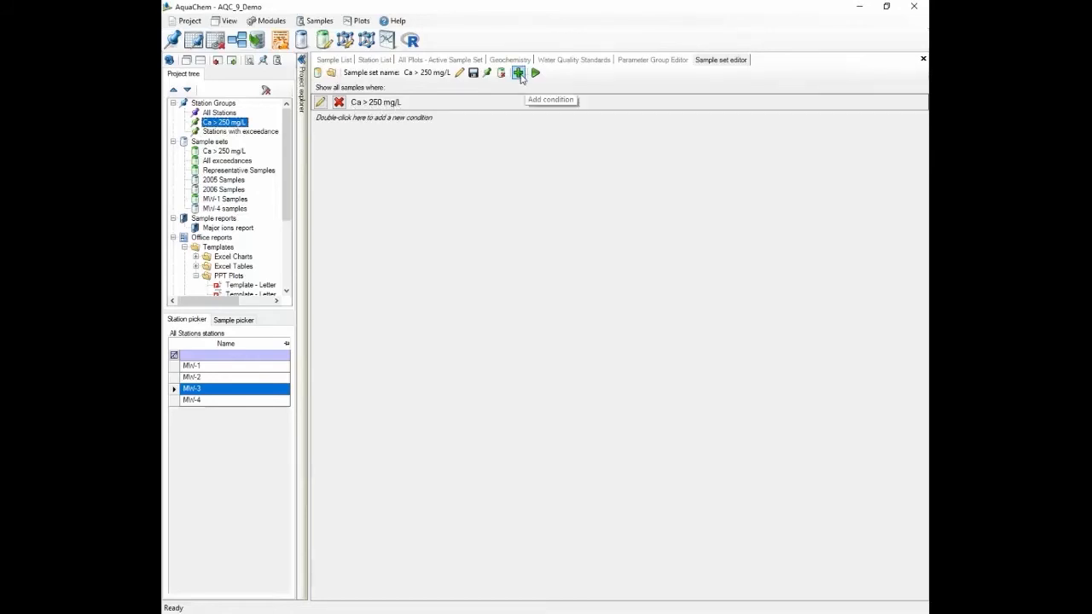
- Start a new condition of the Parameter value type for the Ca > 250 mg/L set
{"action": "left_click", "coordinate": [519, 75]}
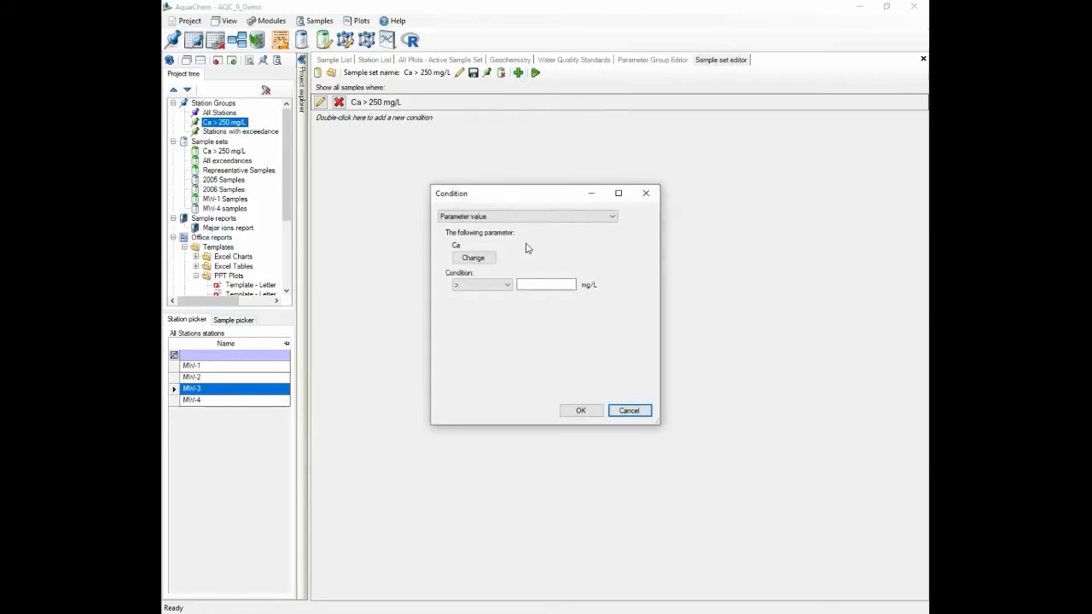
{"action": "left_click", "coordinate": [526, 219]}
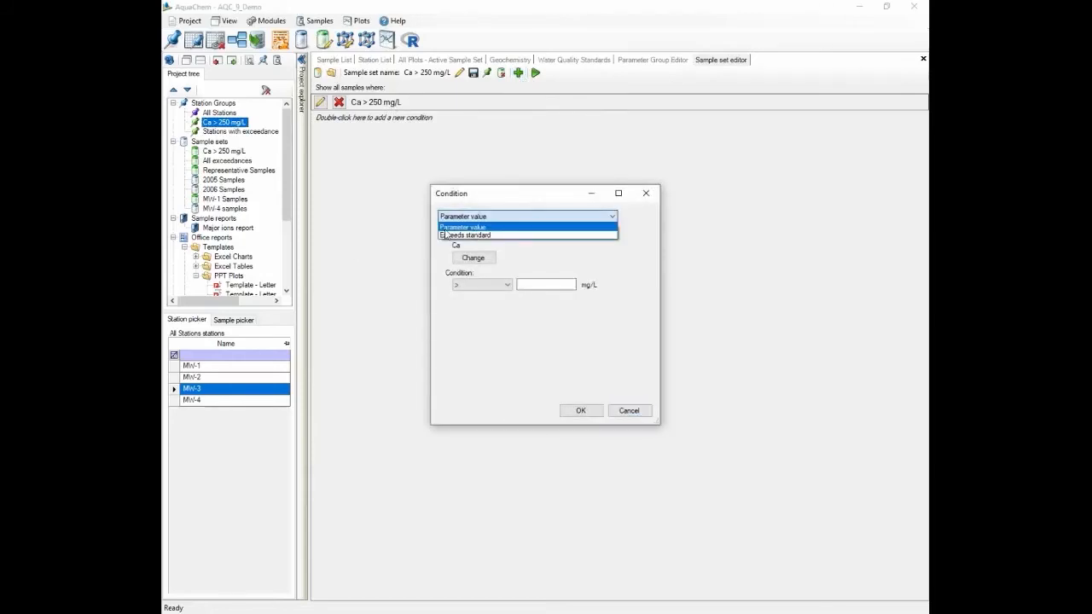
{"action": "left_click", "coordinate": [473, 229]}
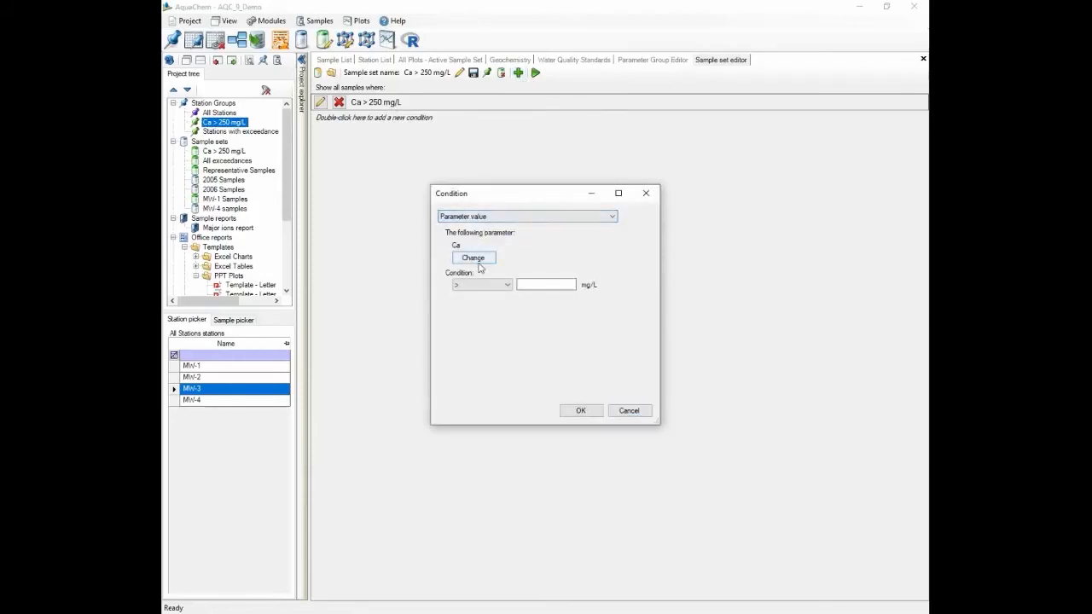
{"action": "left_click", "coordinate": [530, 288]}
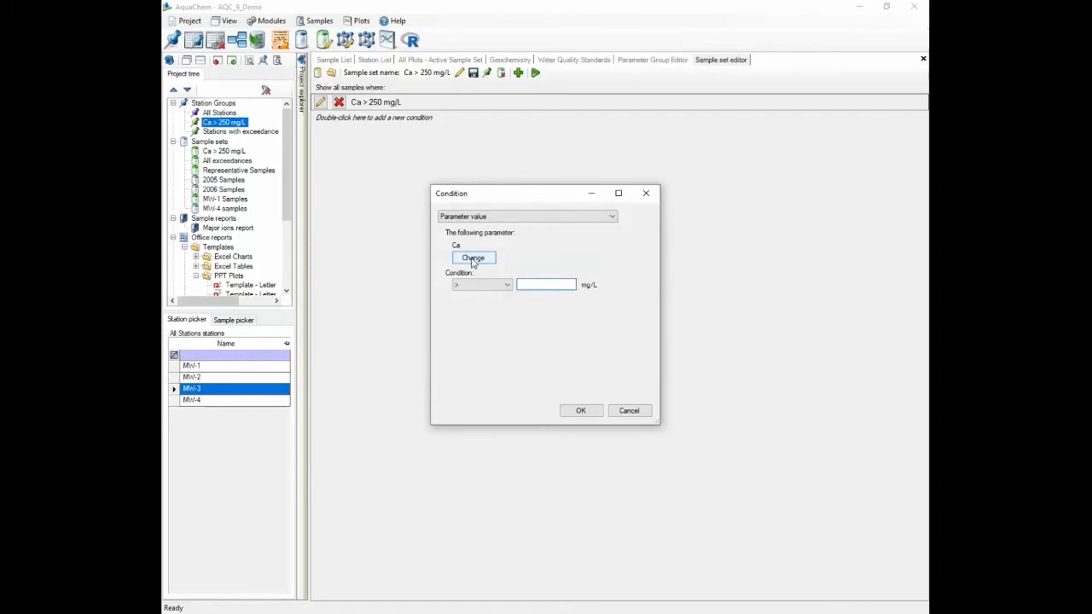
- Try Mg as the condition's parameter, and view the available comparison operators and condition types
{"action": "left_click", "coordinate": [473, 259]}
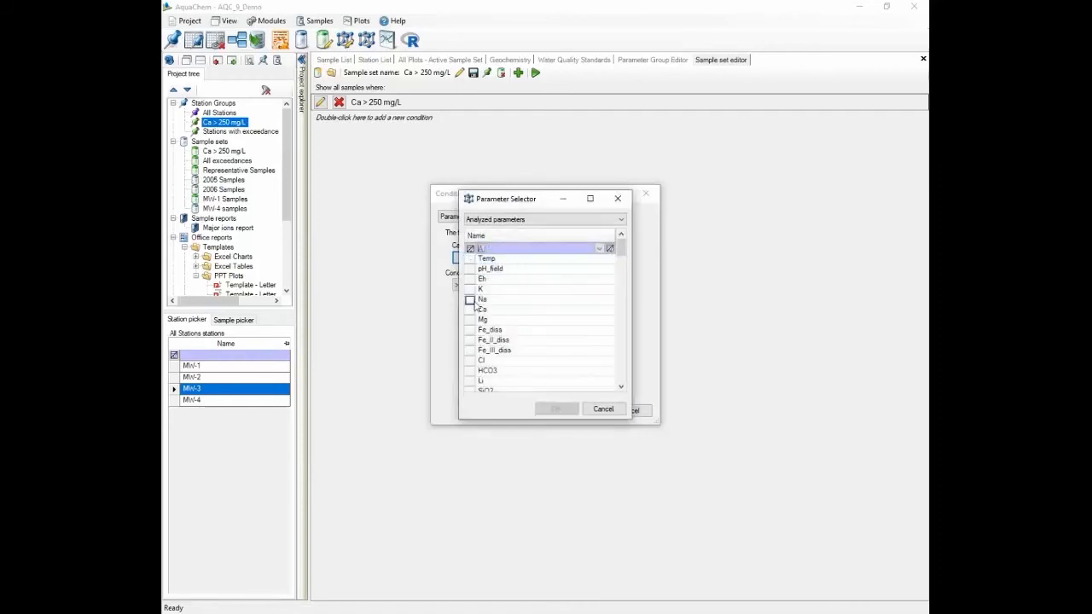
{"action": "left_click", "coordinate": [474, 319]}
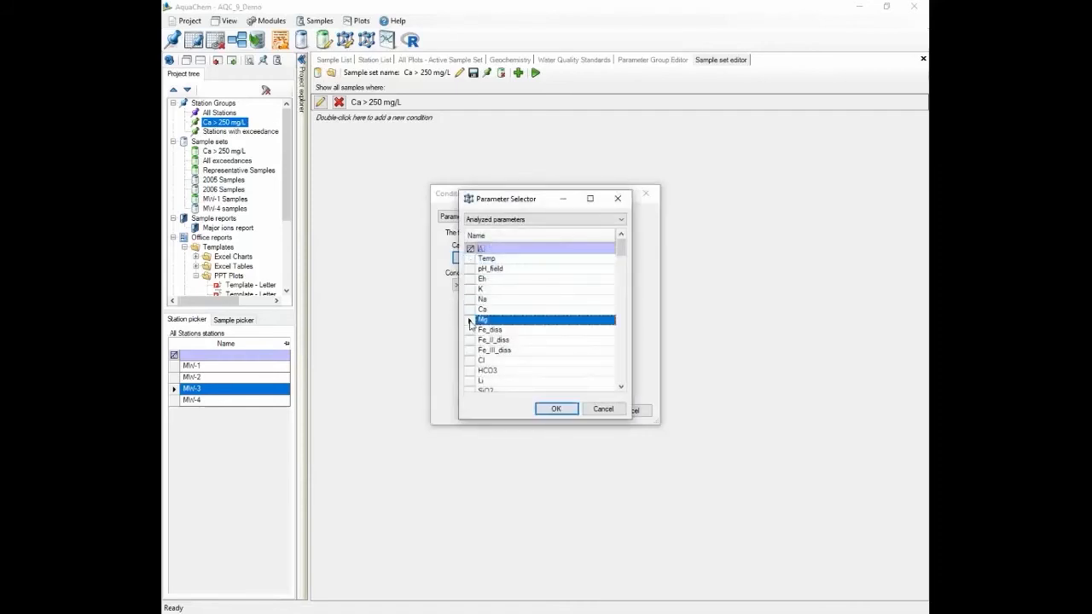
{"action": "left_click", "coordinate": [557, 410]}
{"action": "left_click", "coordinate": [483, 289]}
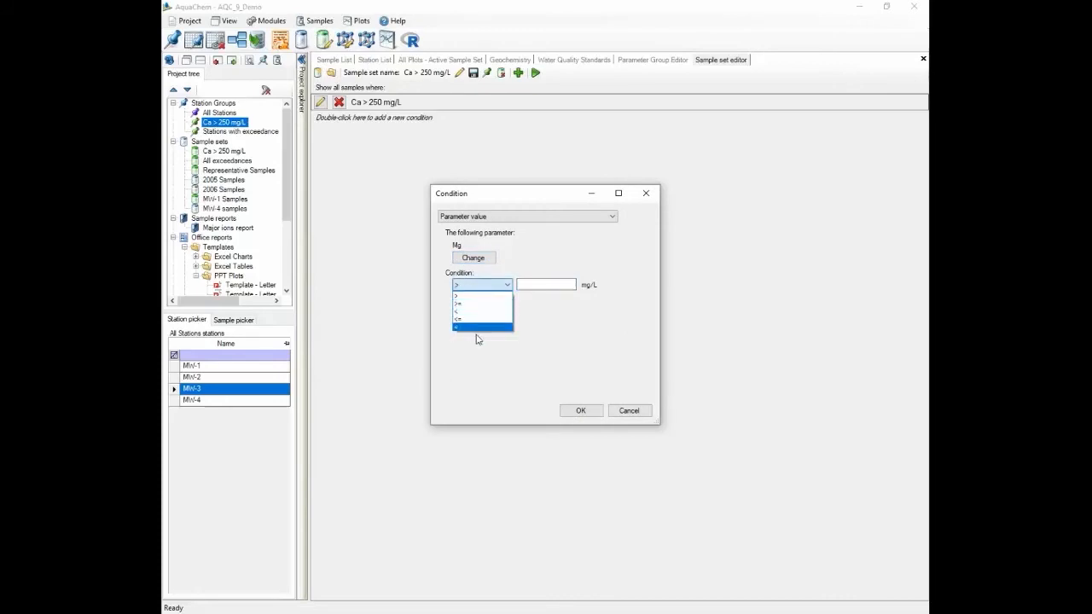
{"action": "left_click", "coordinate": [557, 261]}
{"action": "left_click", "coordinate": [496, 218]}
{"action": "left_click", "coordinate": [498, 227]}
{"action": "left_click", "coordinate": [536, 218]}
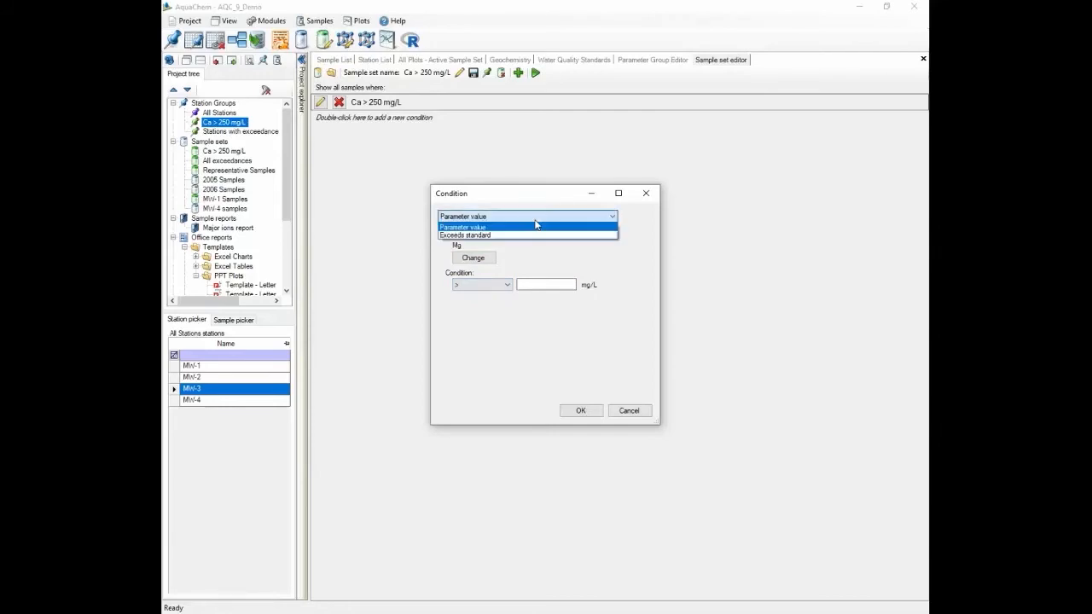
{"action": "left_click", "coordinate": [535, 226]}
- Define the condition as the station parameter Station Name starting with MW, add it, and run the query to list matching samples
{"action": "left_click", "coordinate": [473, 258]}
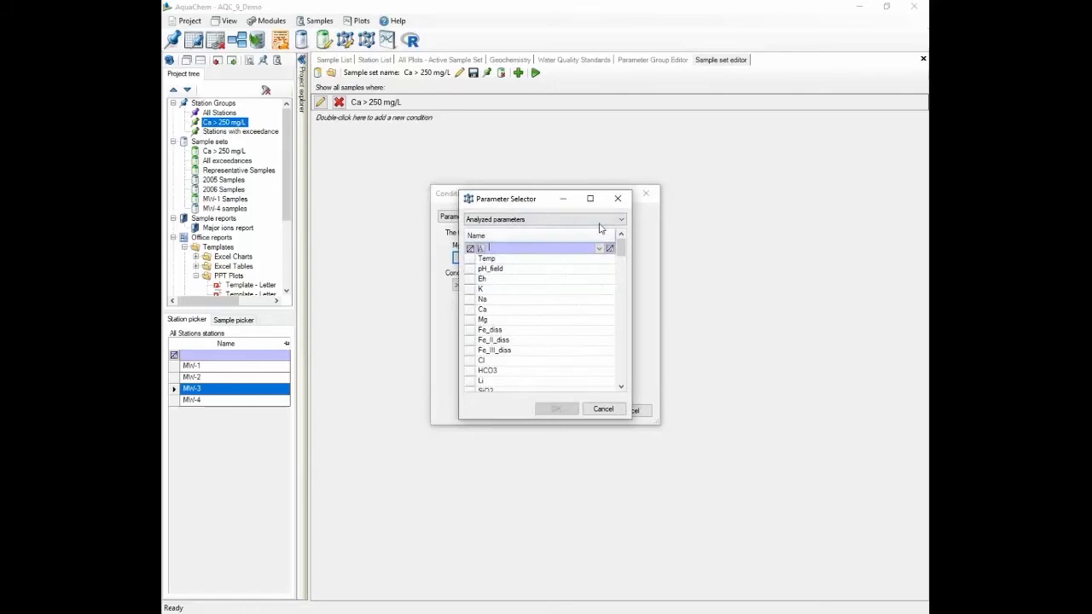
{"action": "left_click", "coordinate": [598, 221]}
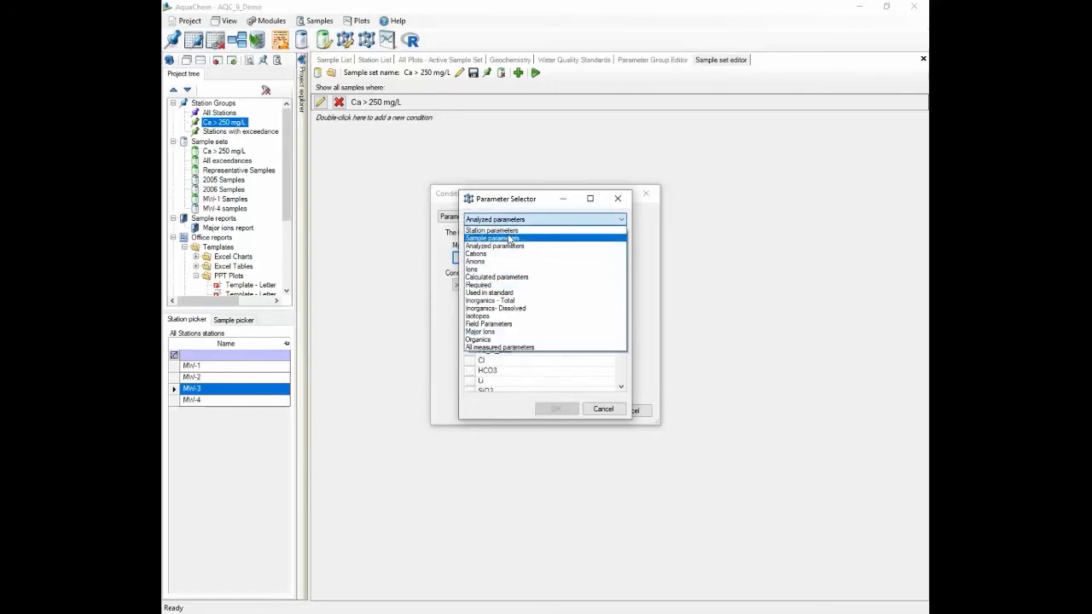
{"action": "left_click", "coordinate": [509, 231]}
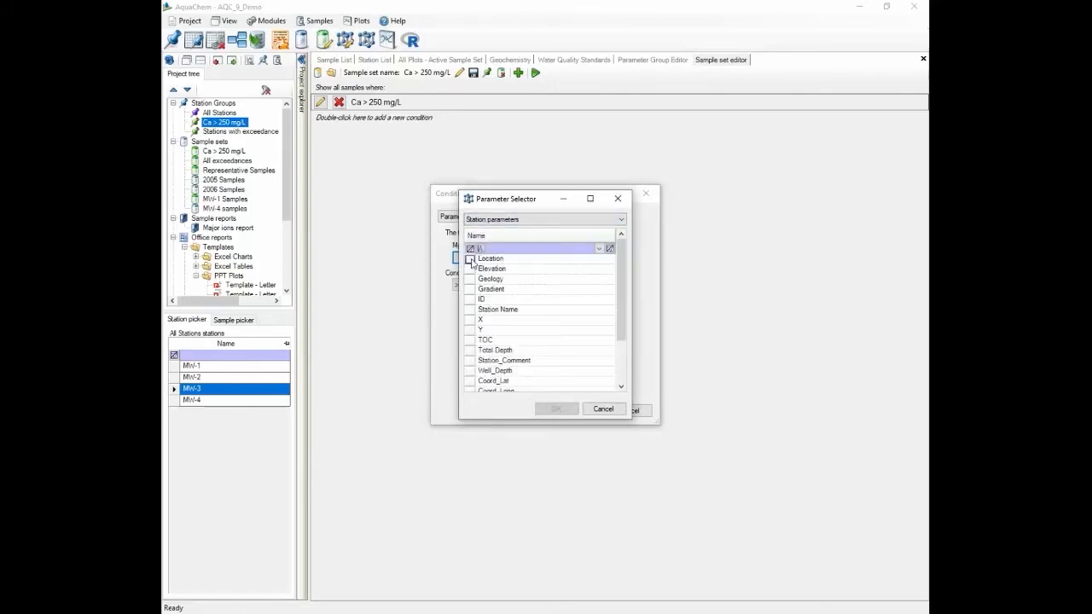
{"action": "left_click", "coordinate": [483, 309]}
{"action": "left_click", "coordinate": [556, 408]}
{"action": "left_click", "coordinate": [508, 284]}
{"action": "left_click", "coordinate": [477, 300]}
{"action": "left_click", "coordinate": [538, 284]}
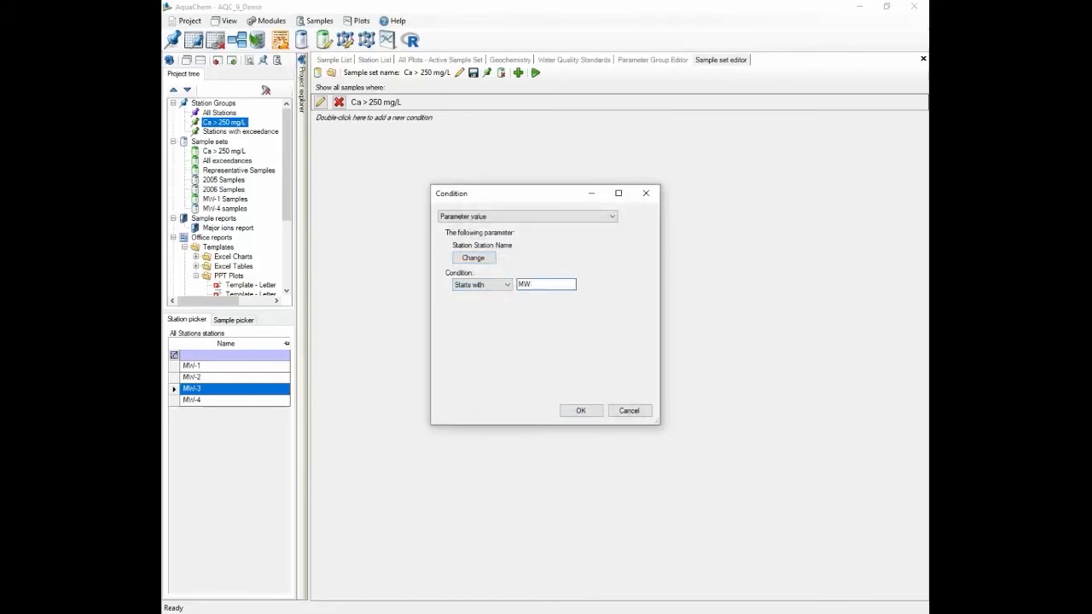
{"action": "left_click", "coordinate": [580, 410]}
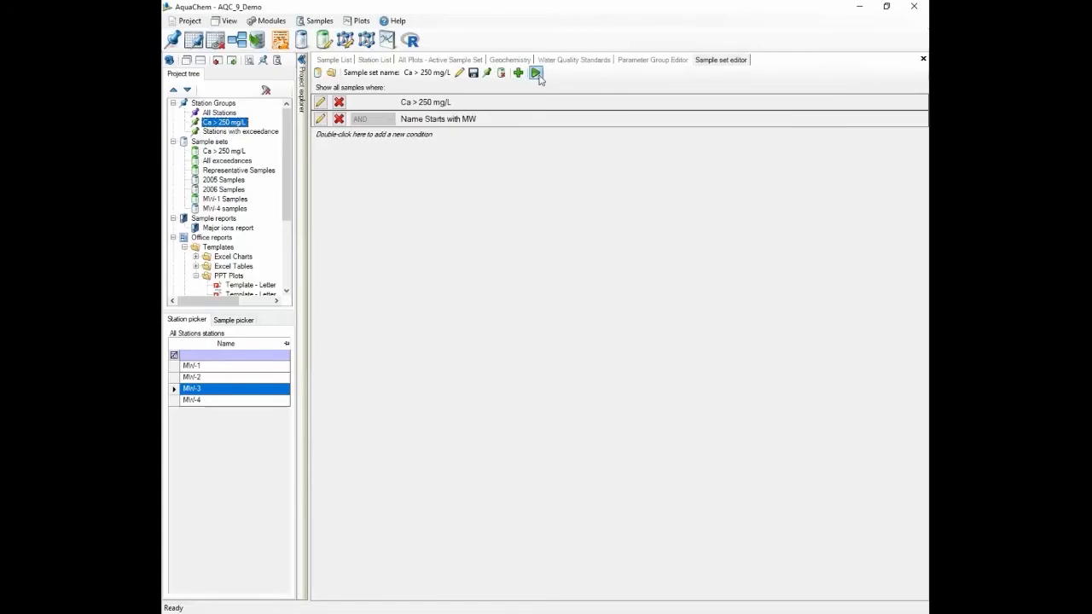
{"action": "left_click", "coordinate": [535, 74]}
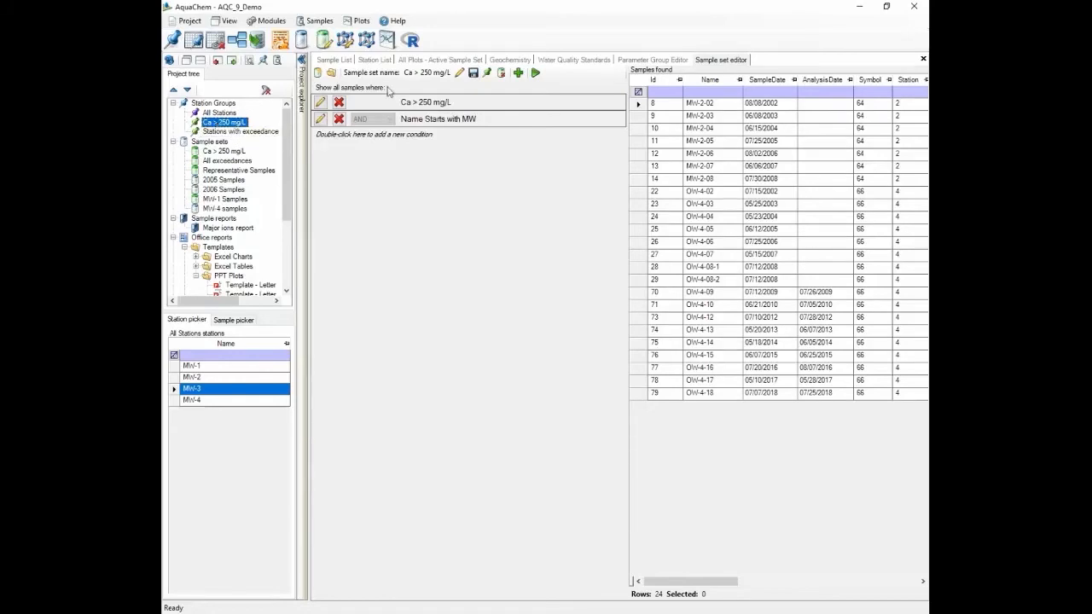
- Start a new sample set with a condition of the Exceeds standard type
{"action": "left_click", "coordinate": [317, 73]}
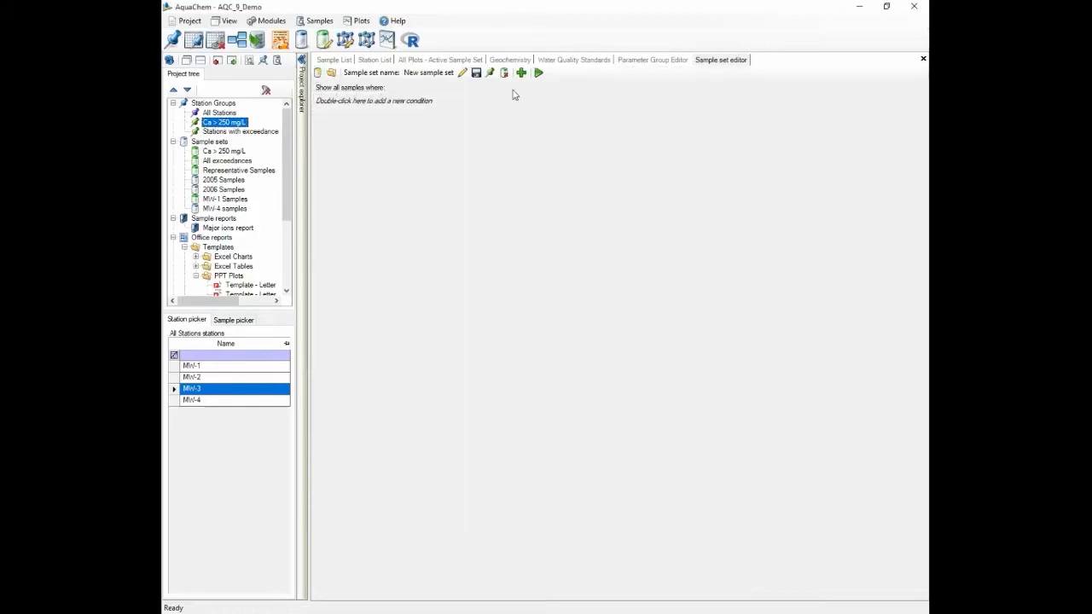
{"action": "left_click", "coordinate": [520, 73]}
{"action": "left_click", "coordinate": [486, 217]}
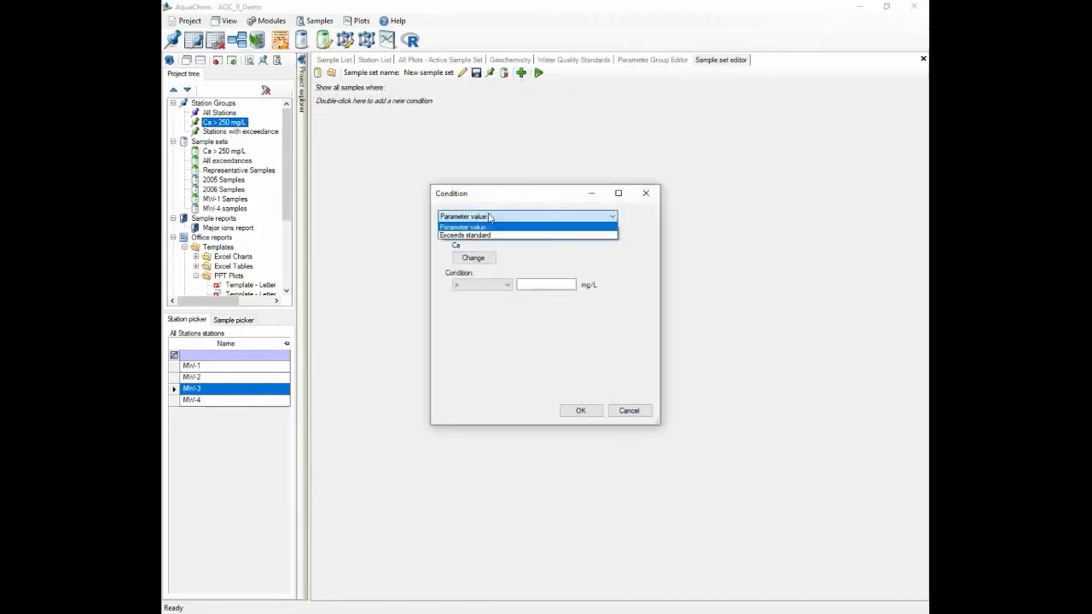
{"action": "left_click", "coordinate": [490, 237]}
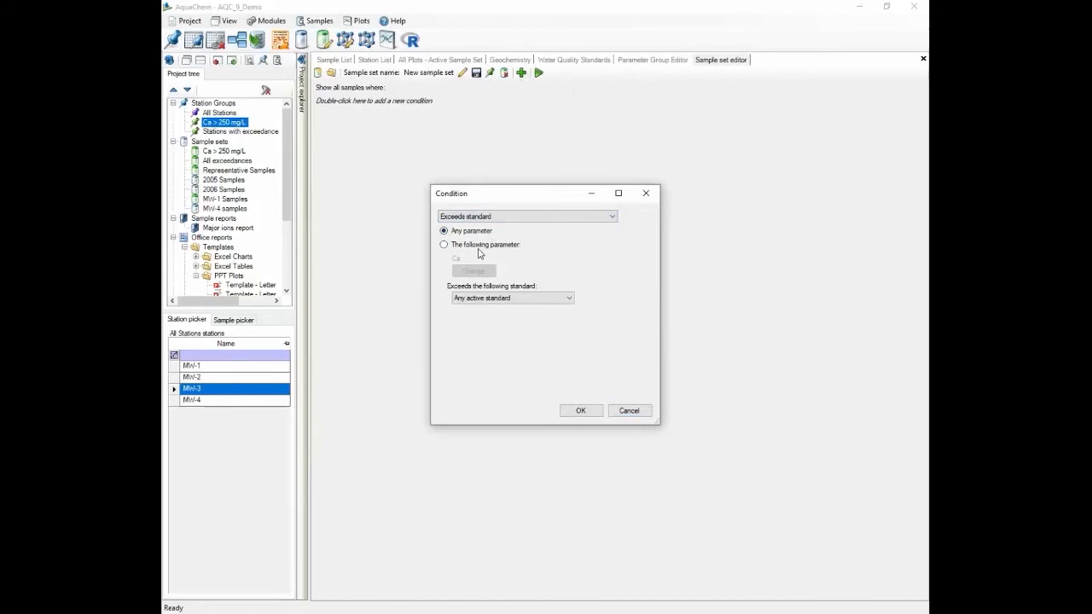
- Restrict the Exceeds standard condition to the analyzed parameter TCE
{"action": "left_click", "coordinate": [471, 245]}
{"action": "left_click", "coordinate": [473, 270]}
{"action": "left_click", "coordinate": [497, 251]}
{"action": "type", "text": "TCE"}
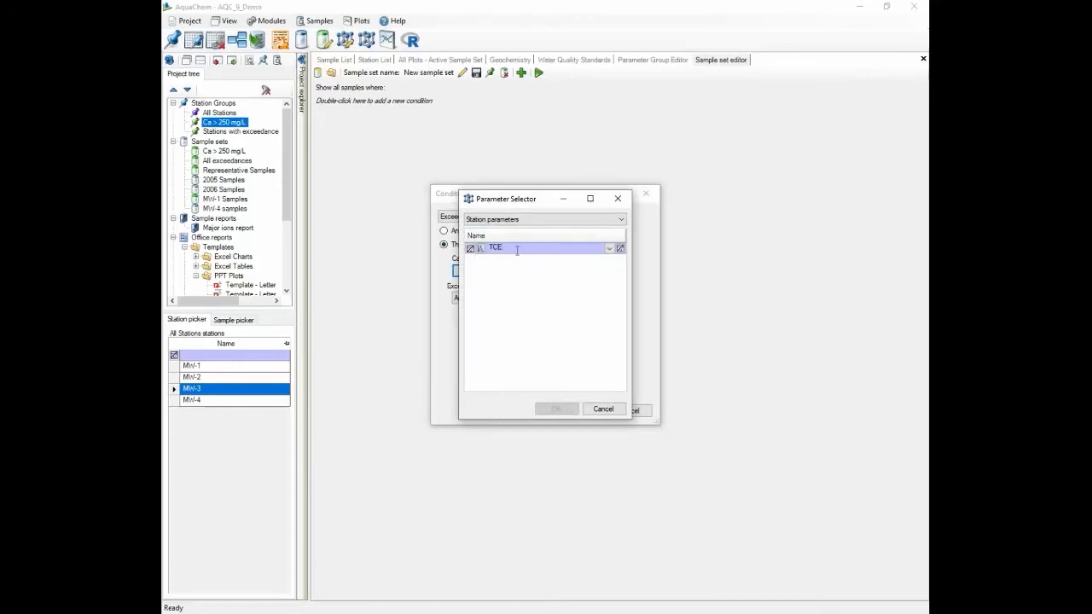
{"action": "left_click", "coordinate": [546, 220]}
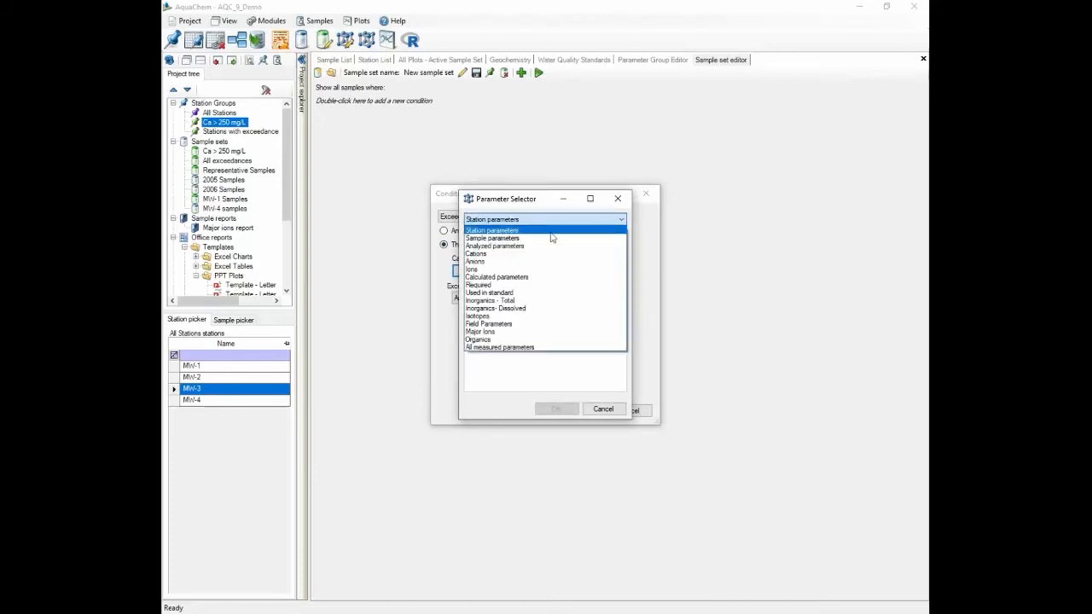
{"action": "left_click", "coordinate": [503, 249]}
{"action": "left_click", "coordinate": [470, 259]}
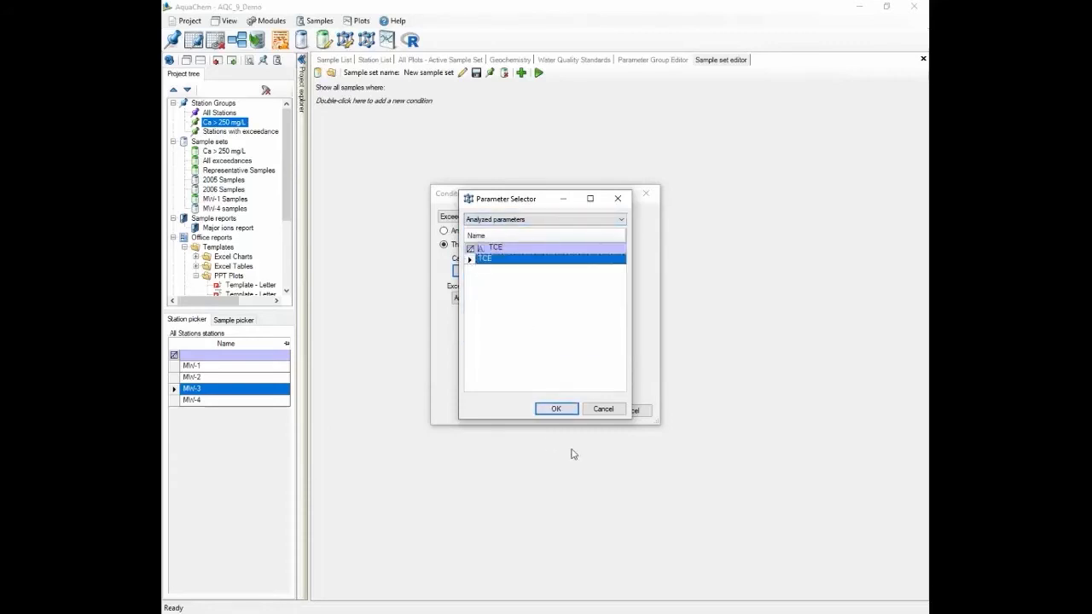
{"action": "left_click", "coordinate": [555, 410]}
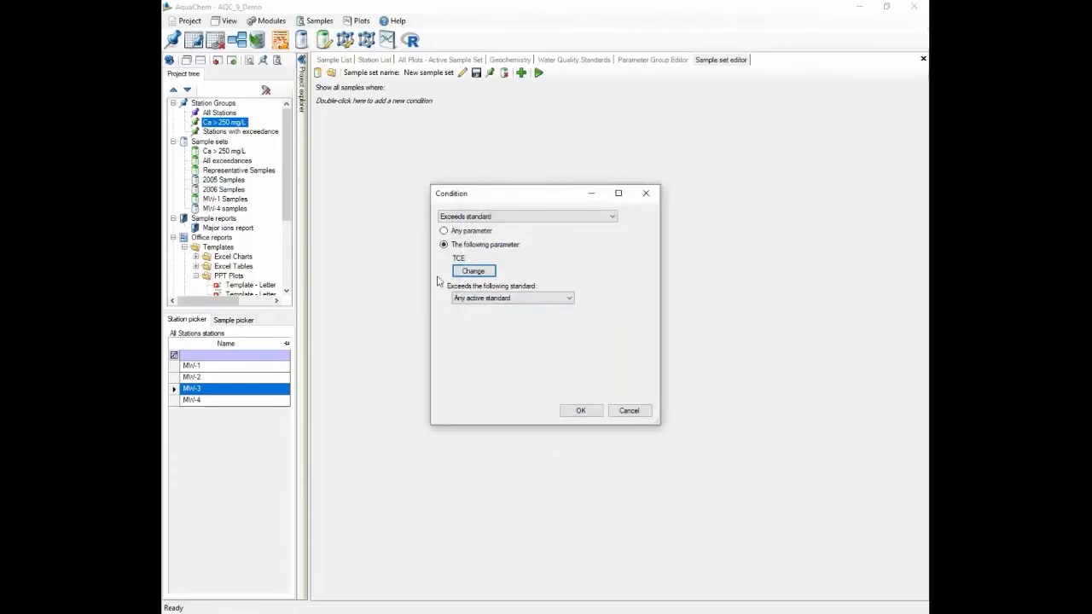
- Set the exceeded standard to EPA RSL - MCL, add the condition, and run the query to list matching samples
{"action": "left_click", "coordinate": [493, 302]}
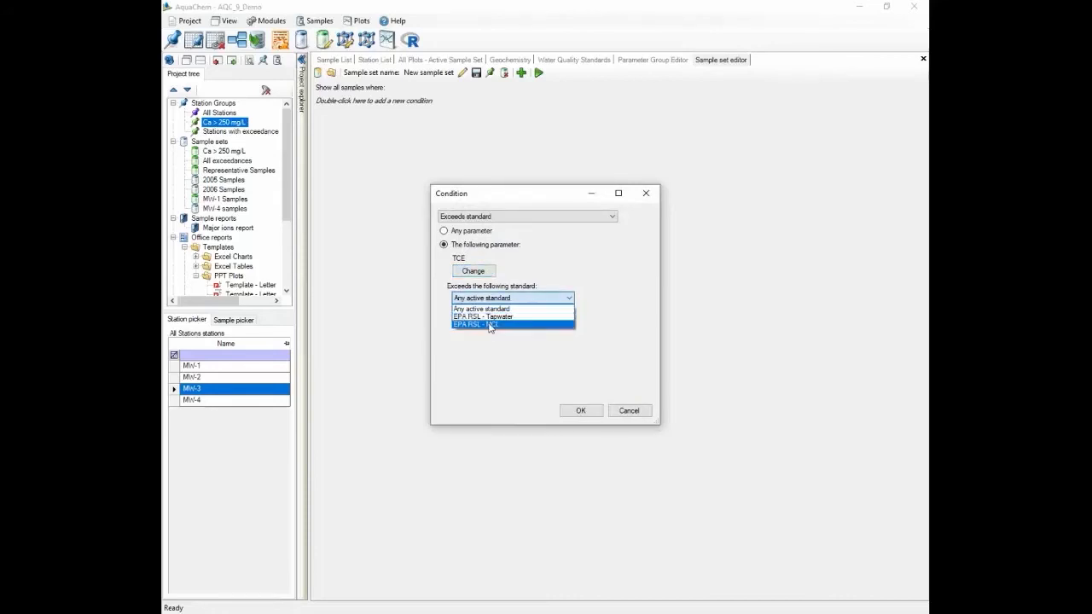
{"action": "left_click", "coordinate": [528, 351]}
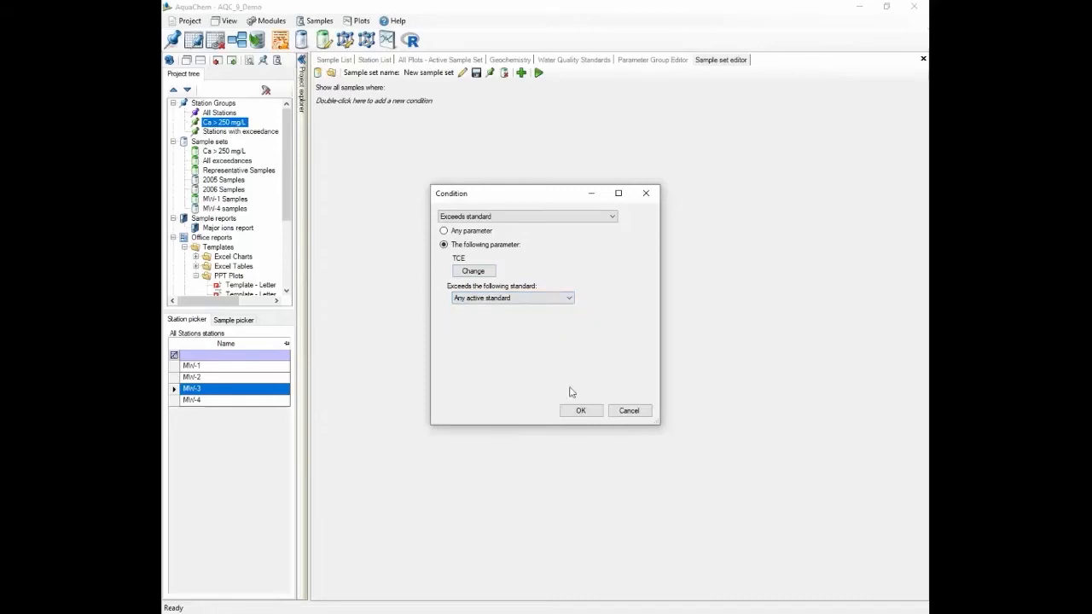
{"action": "left_click", "coordinate": [529, 302]}
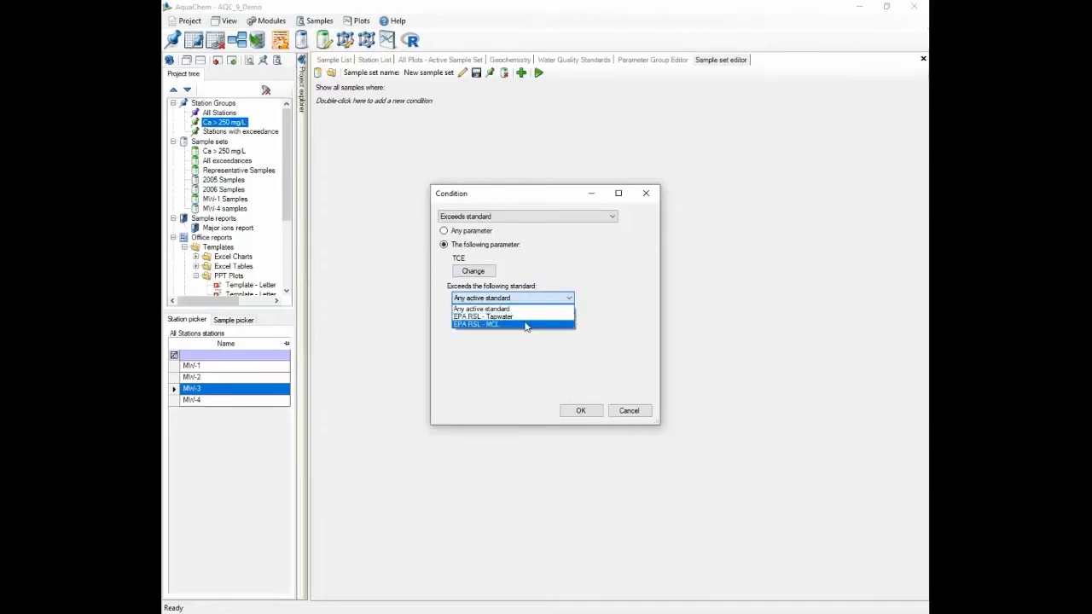
{"action": "left_click", "coordinate": [527, 324]}
{"action": "left_click", "coordinate": [581, 410]}
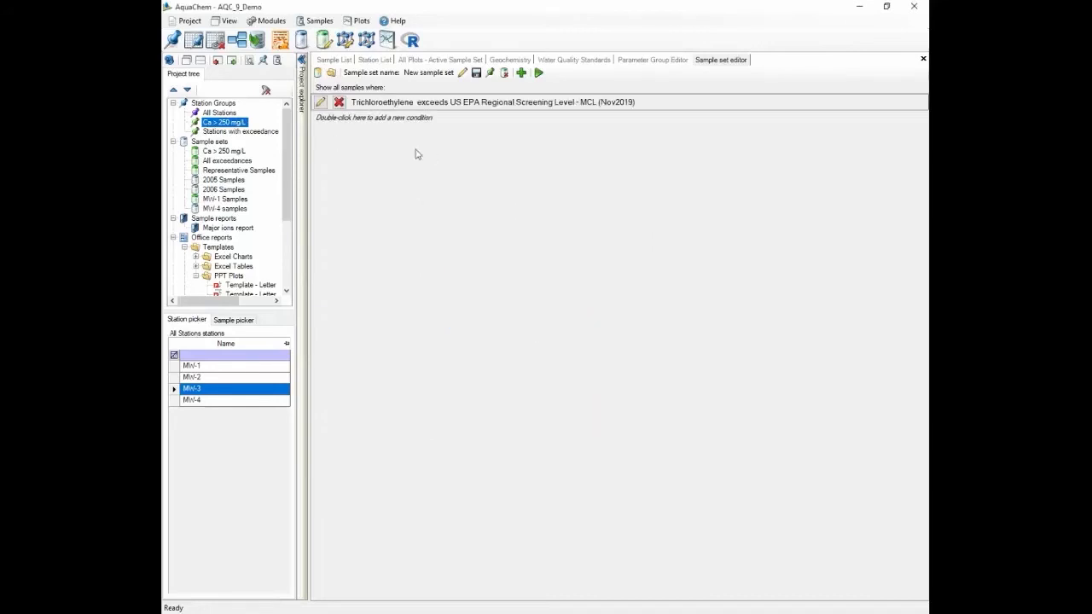
{"action": "left_click", "coordinate": [538, 73]}
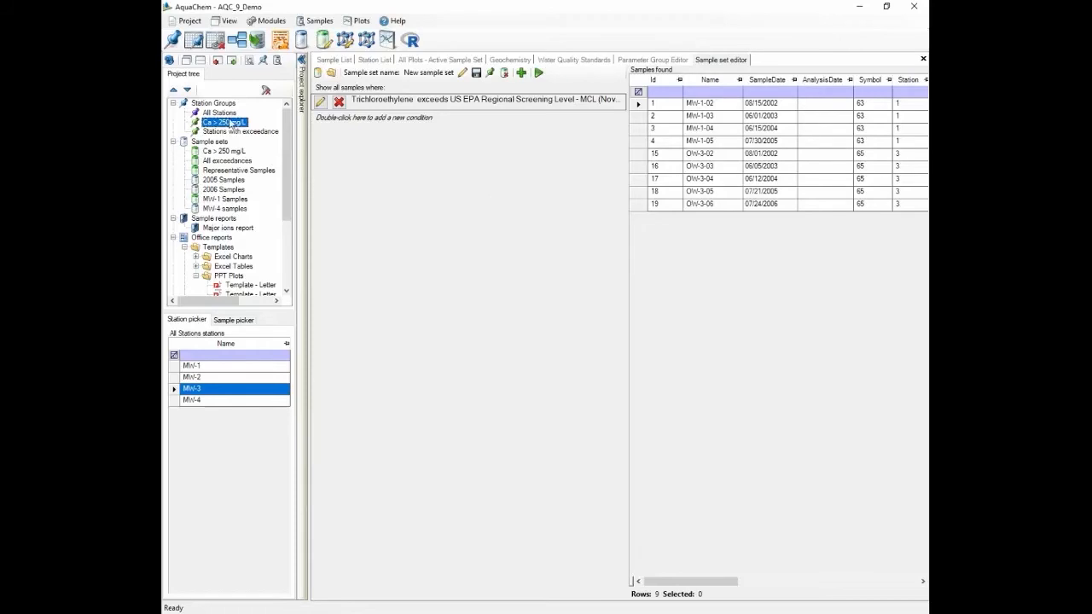
- Save the new sample set and rename it TCE Exceedances in the project tree
{"action": "left_click", "coordinate": [476, 74]}
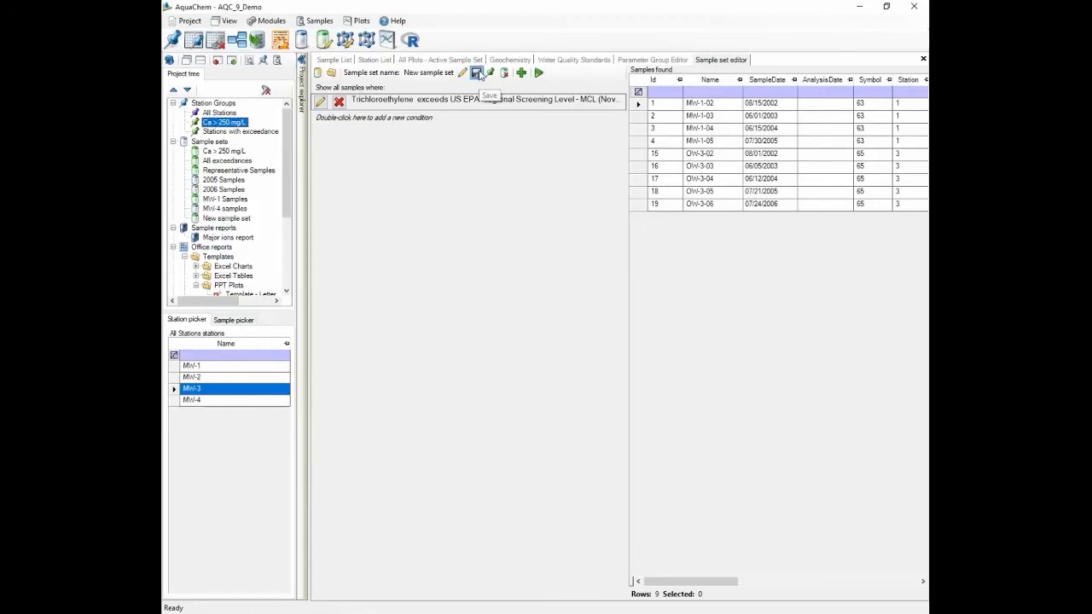
{"action": "left_click", "coordinate": [221, 219]}
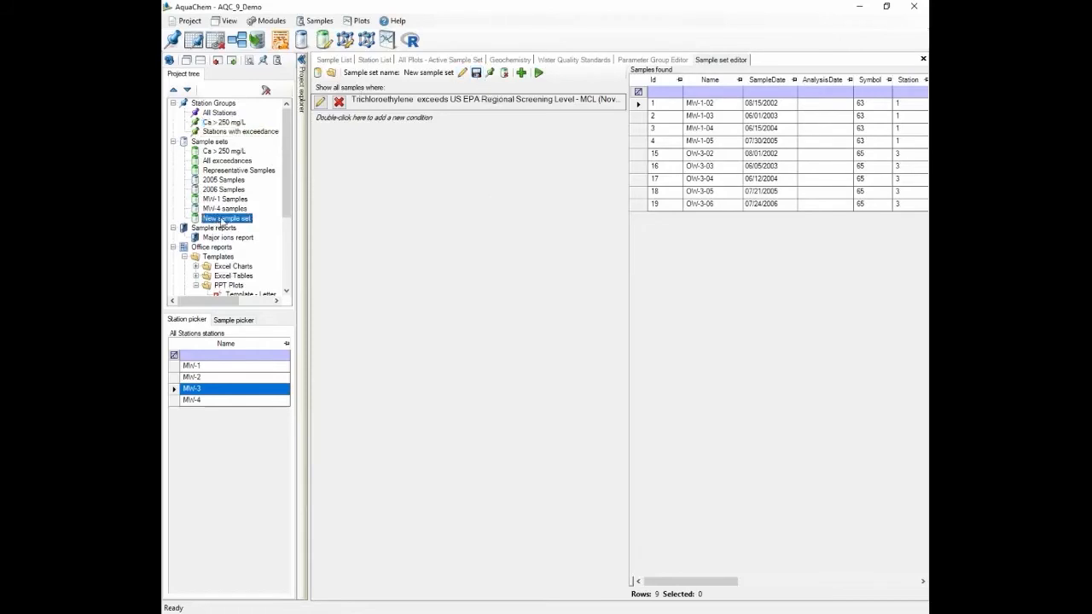
{"action": "right_click", "coordinate": [230, 224]}
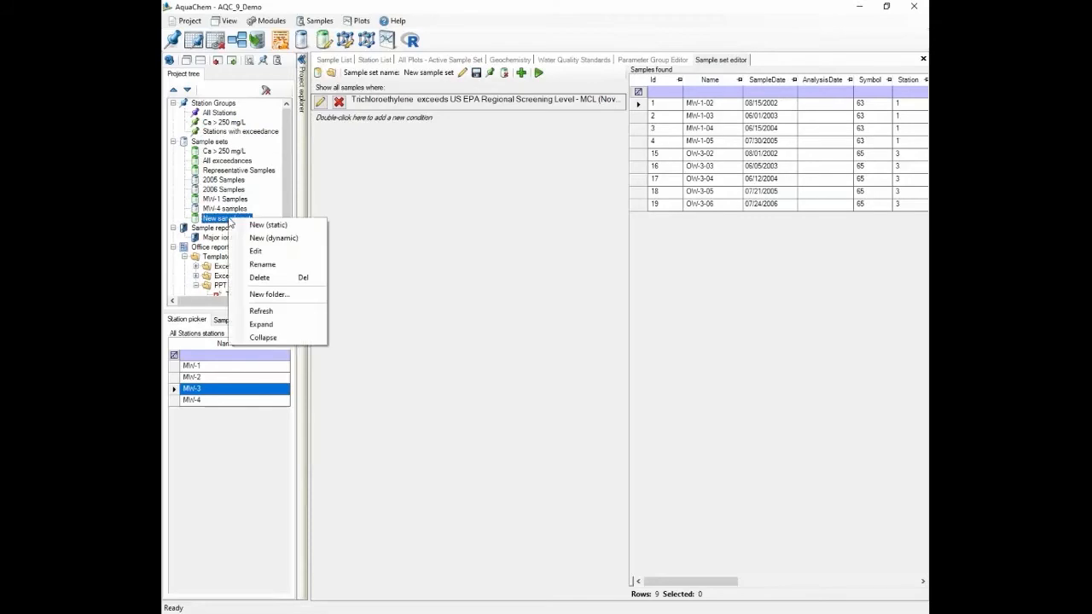
{"action": "left_click", "coordinate": [261, 264]}
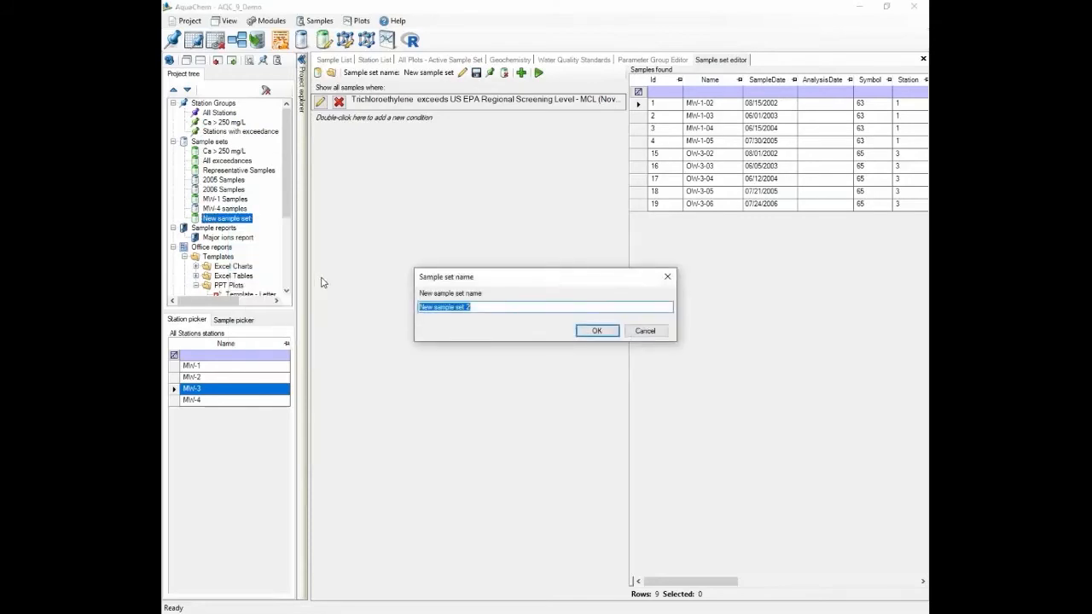
{"action": "type", "text": "TCE Exceedances"}
{"action": "key", "text": "Return"}
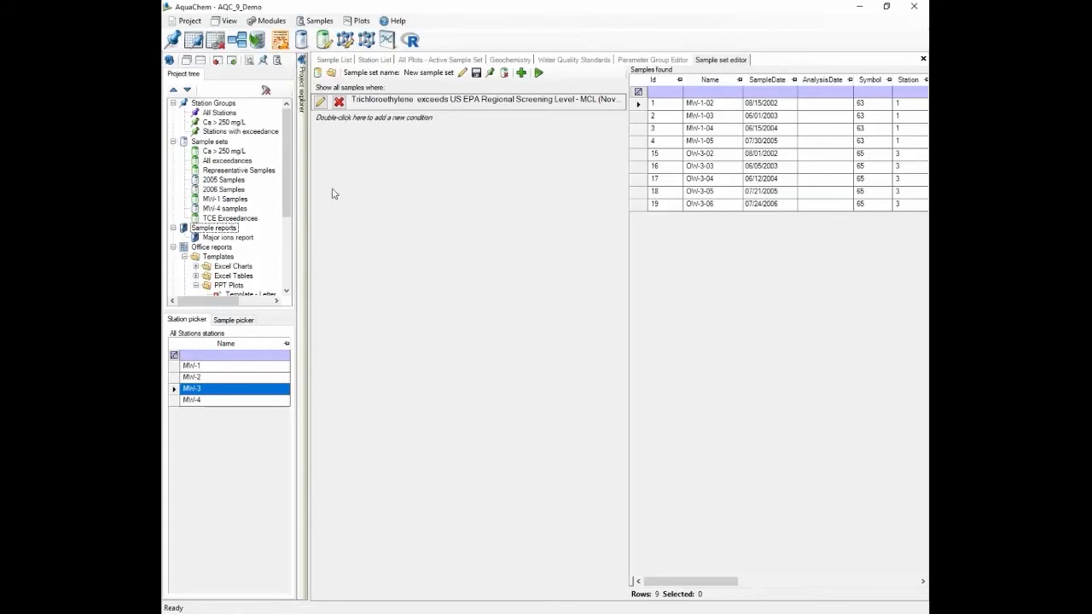
- Start a second condition of the Parameter value type using the sample parameter SampleDate
{"action": "left_click", "coordinate": [521, 73]}
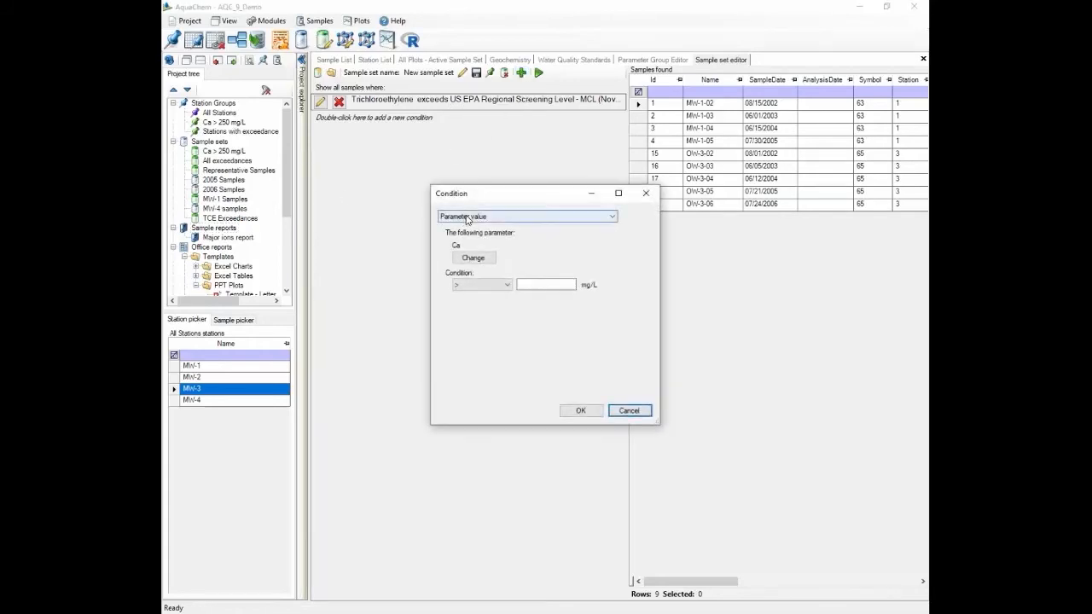
{"action": "left_click", "coordinate": [471, 217]}
{"action": "left_click", "coordinate": [469, 226]}
{"action": "left_click", "coordinate": [474, 256]}
{"action": "left_click", "coordinate": [510, 220]}
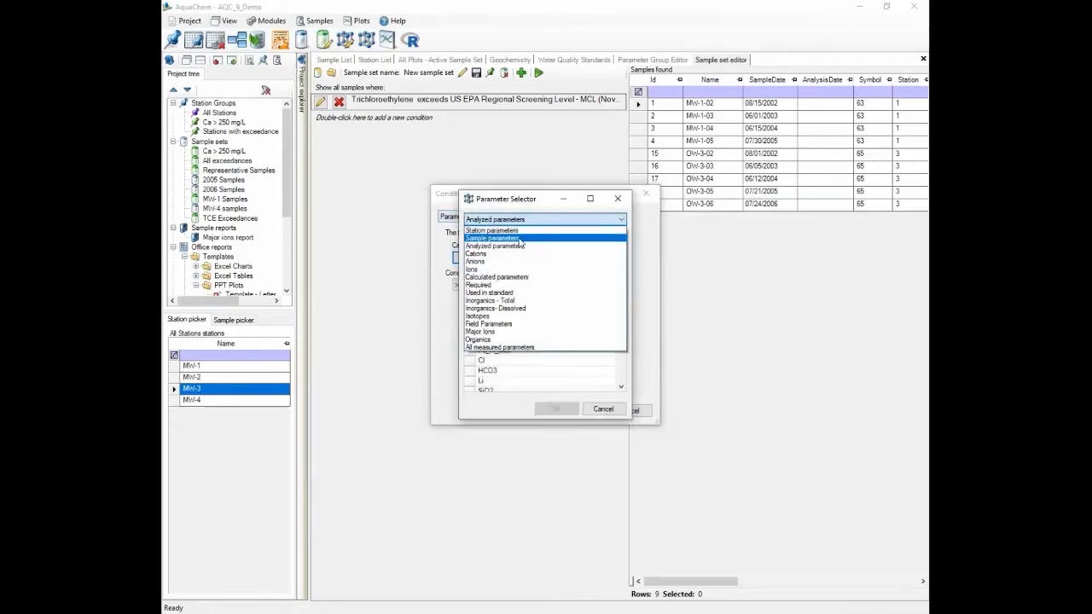
{"action": "left_click", "coordinate": [504, 238]}
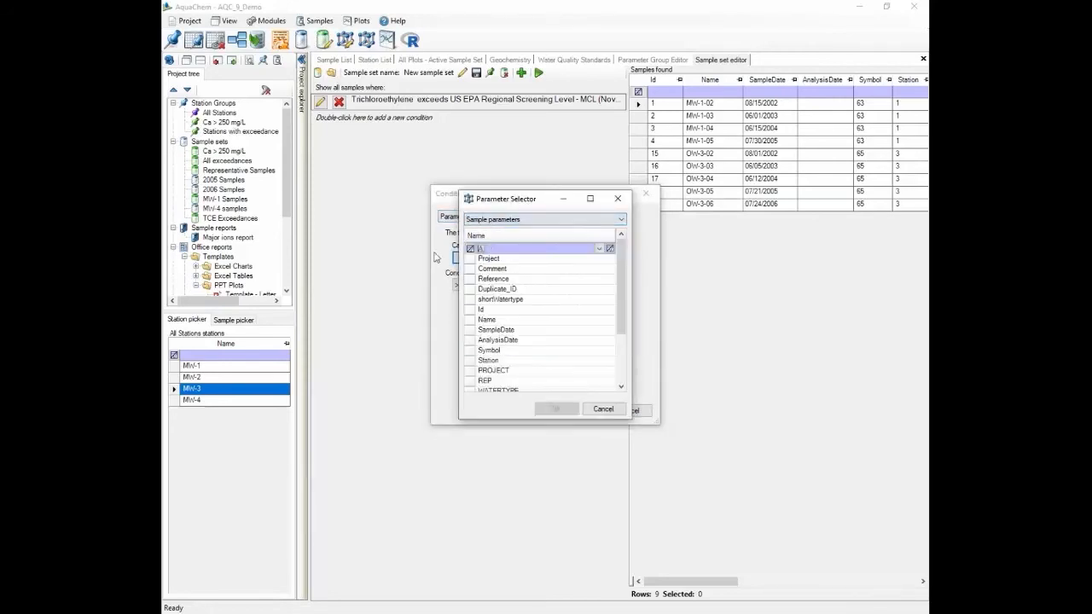
{"action": "double_click", "coordinate": [506, 331]}
- Require sample dates greater than January 1, 2020, add the condition, and run the combined query
{"action": "left_click", "coordinate": [604, 286]}
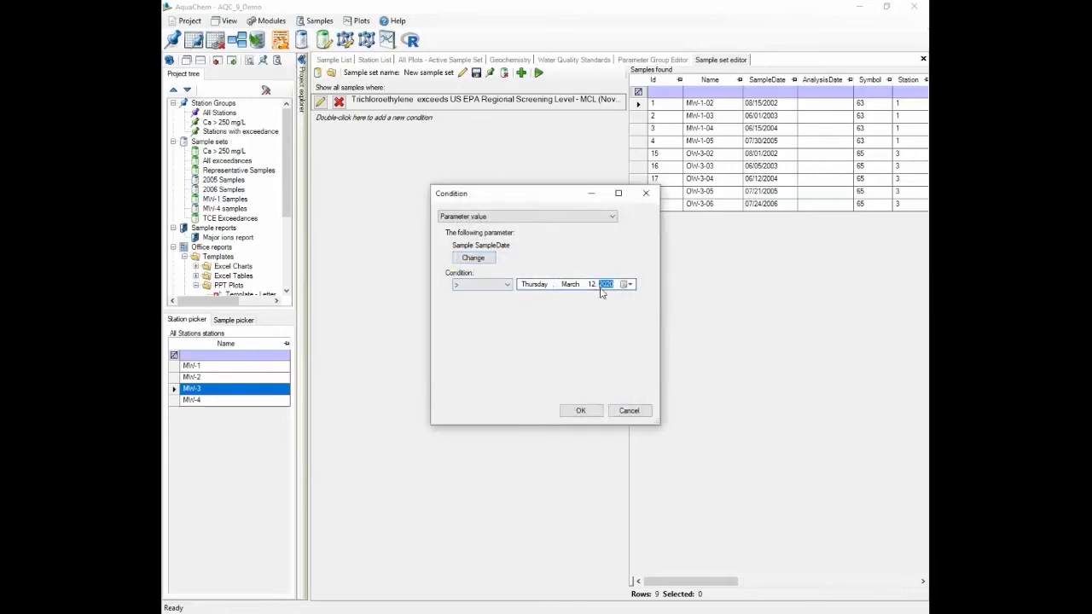
{"action": "left_click", "coordinate": [503, 285]}
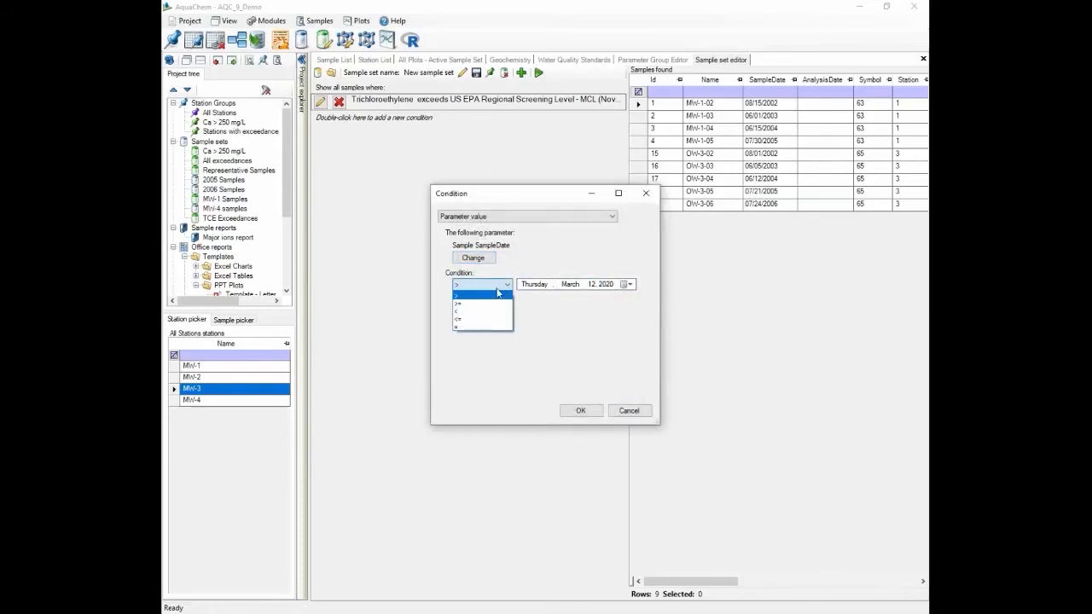
{"action": "left_click", "coordinate": [498, 293]}
{"action": "left_click", "coordinate": [627, 284]}
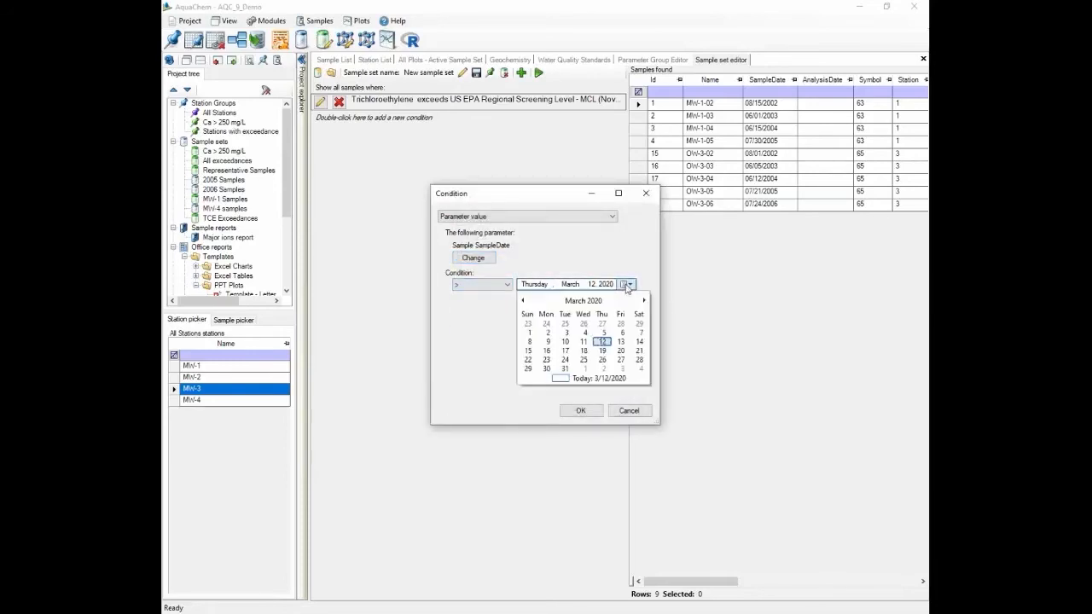
{"action": "left_click", "coordinate": [585, 303]}
{"action": "left_click", "coordinate": [531, 320]}
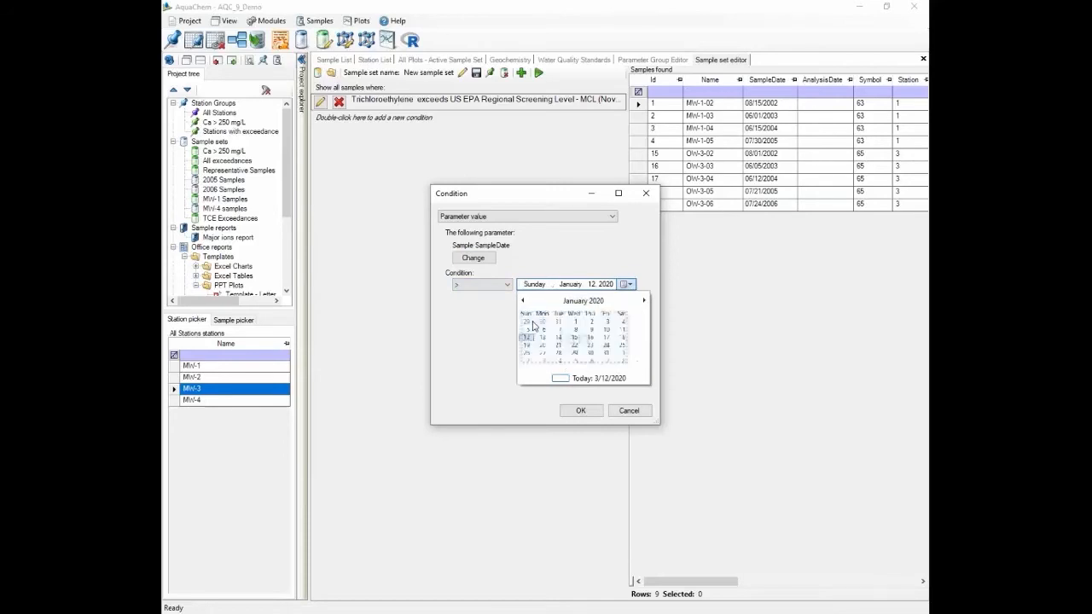
{"action": "left_click", "coordinate": [584, 326]}
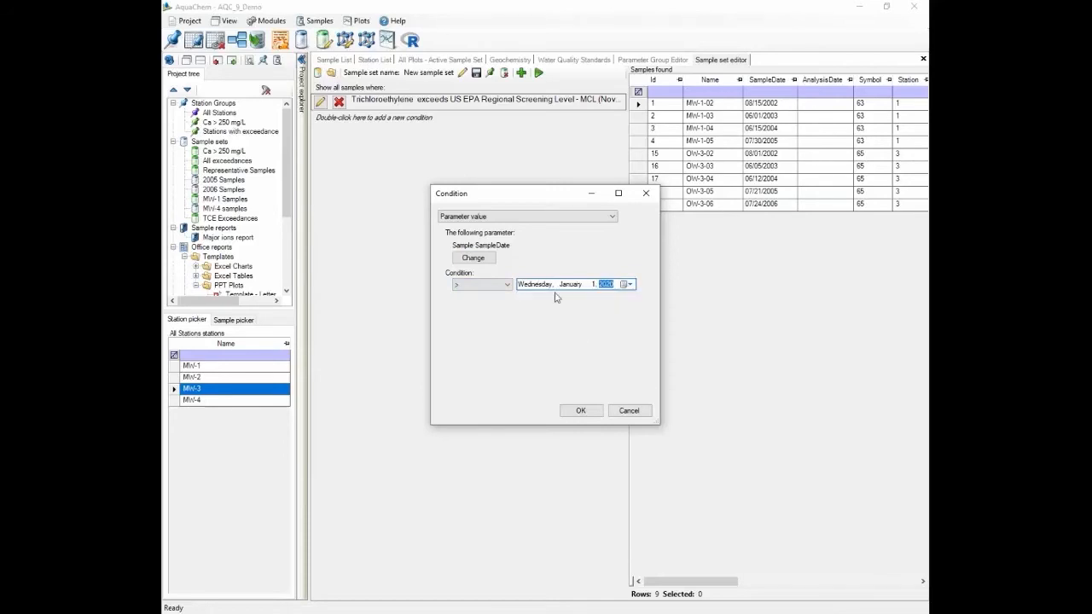
{"action": "left_click", "coordinate": [584, 411]}
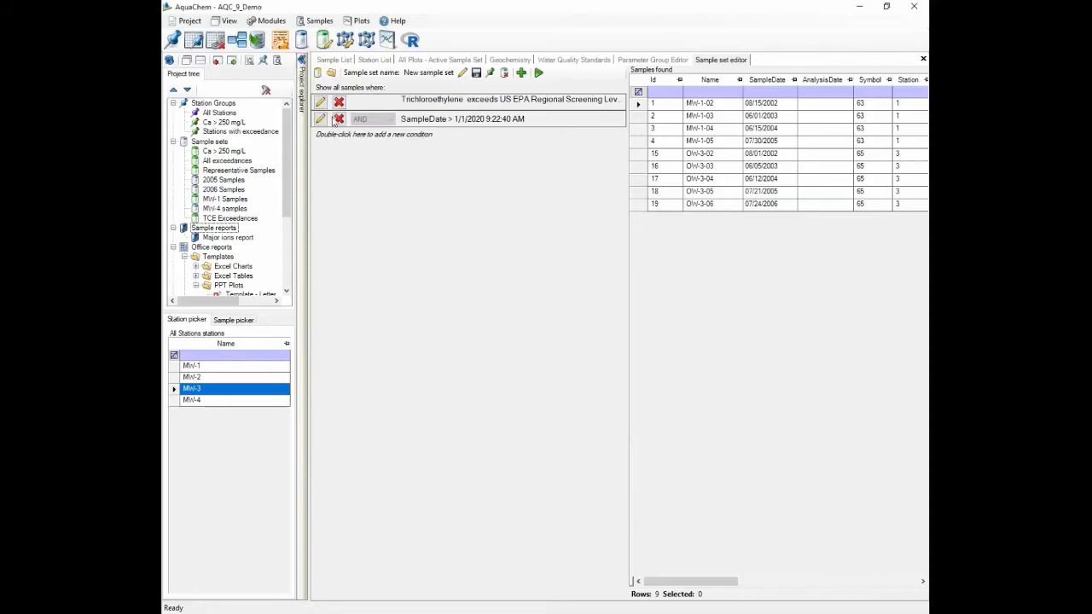
{"action": "left_click", "coordinate": [503, 73]}
{"action": "left_click", "coordinate": [539, 73]}
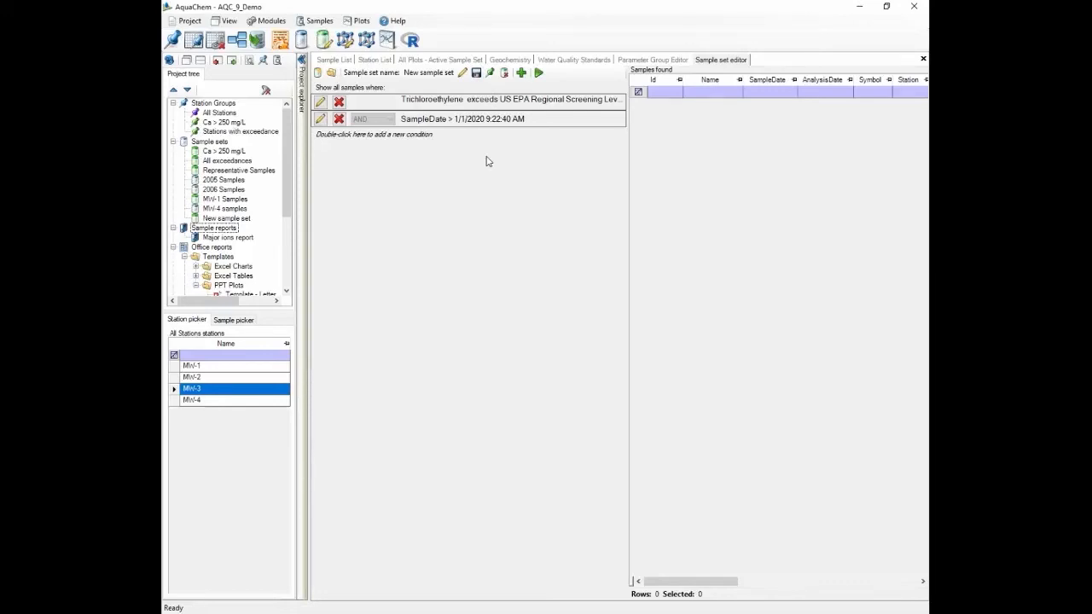
- Browse the All Plots pages, including the Durov, Meteoric water line, Quantile, Stiff and Na vs Cl plots
{"action": "left_click_drag", "start_coordinate": [287, 147], "coordinate": [287, 109]}
{"action": "left_click", "coordinate": [452, 60]}
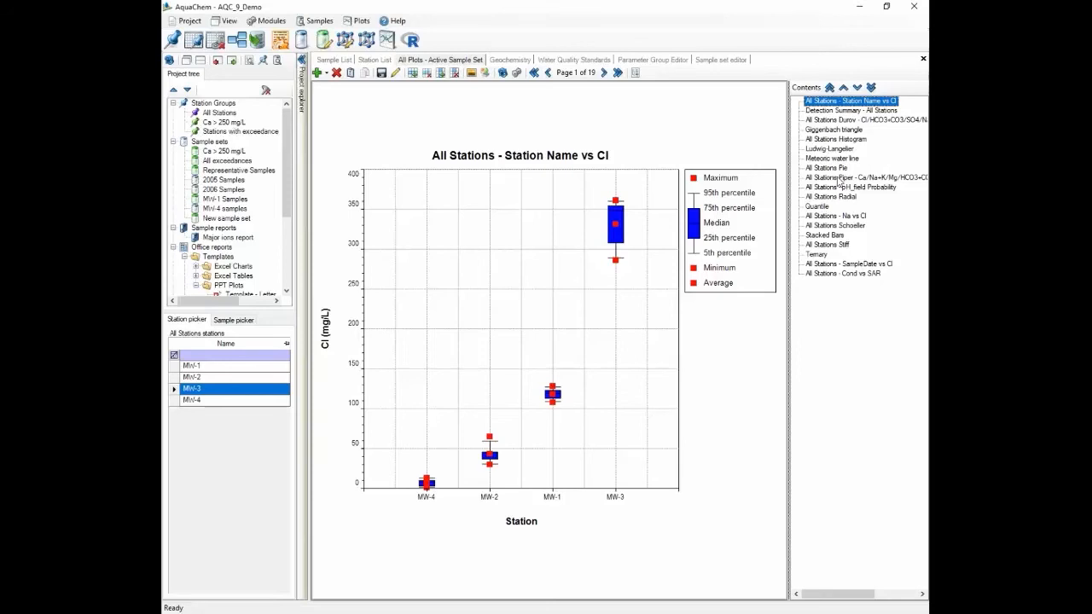
{"action": "left_click", "coordinate": [824, 120]}
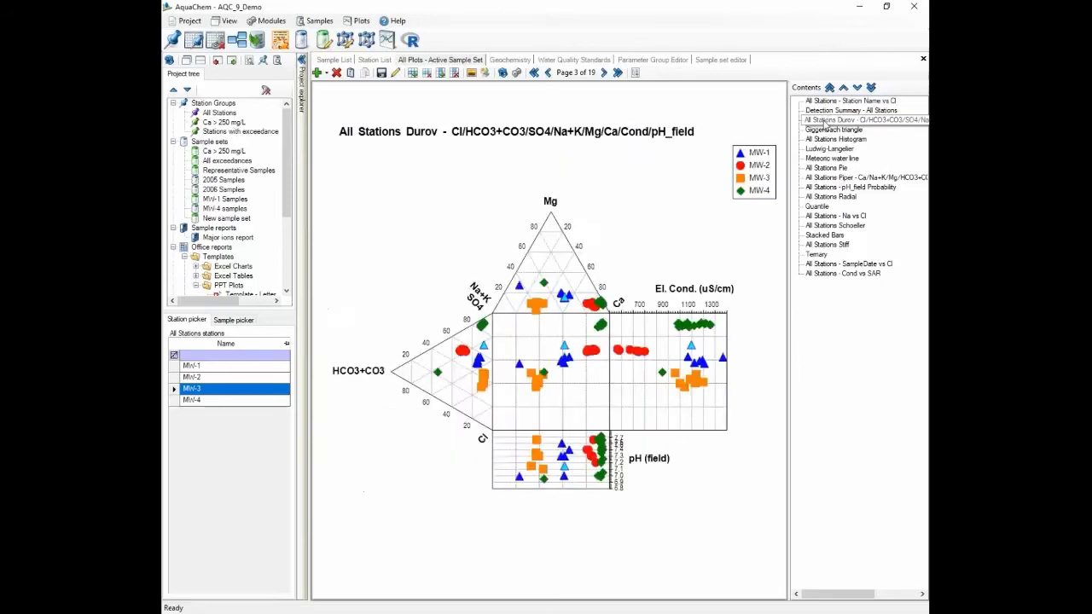
{"action": "left_click", "coordinate": [825, 159]}
{"action": "left_click", "coordinate": [824, 206]}
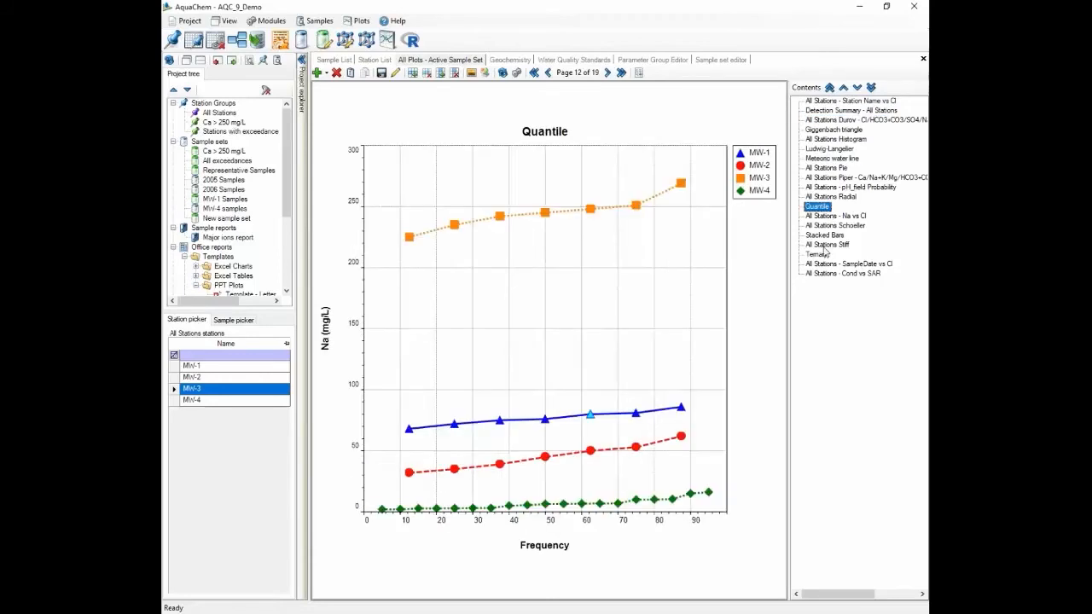
{"action": "left_click", "coordinate": [825, 246]}
{"action": "left_click", "coordinate": [827, 215]}
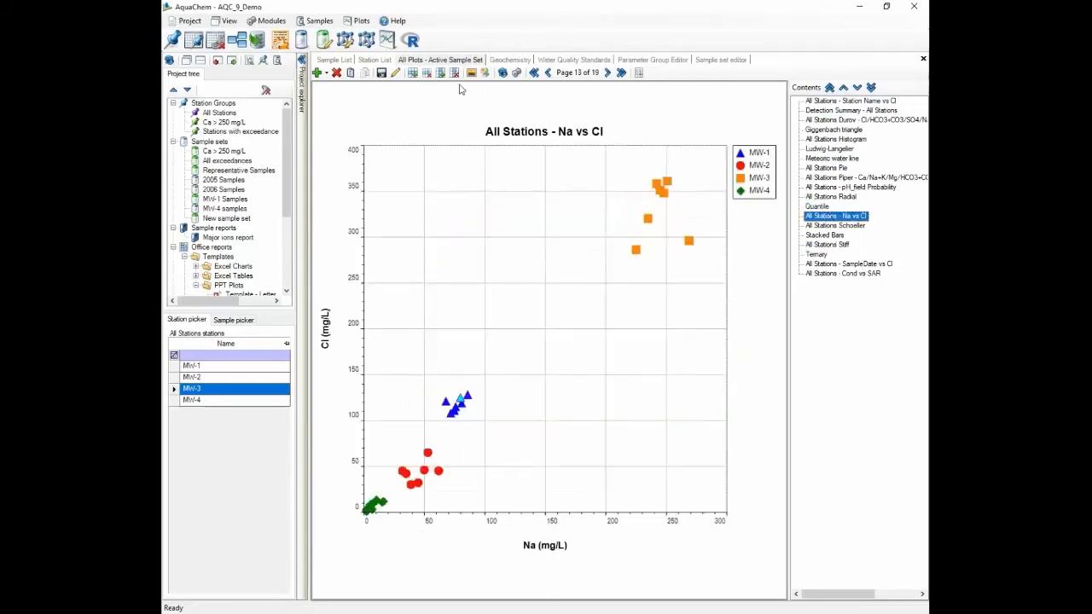
- Try a plot page layout of two rows and three columns
{"action": "left_click", "coordinate": [410, 73]}
{"action": "left_click", "coordinate": [440, 74]}
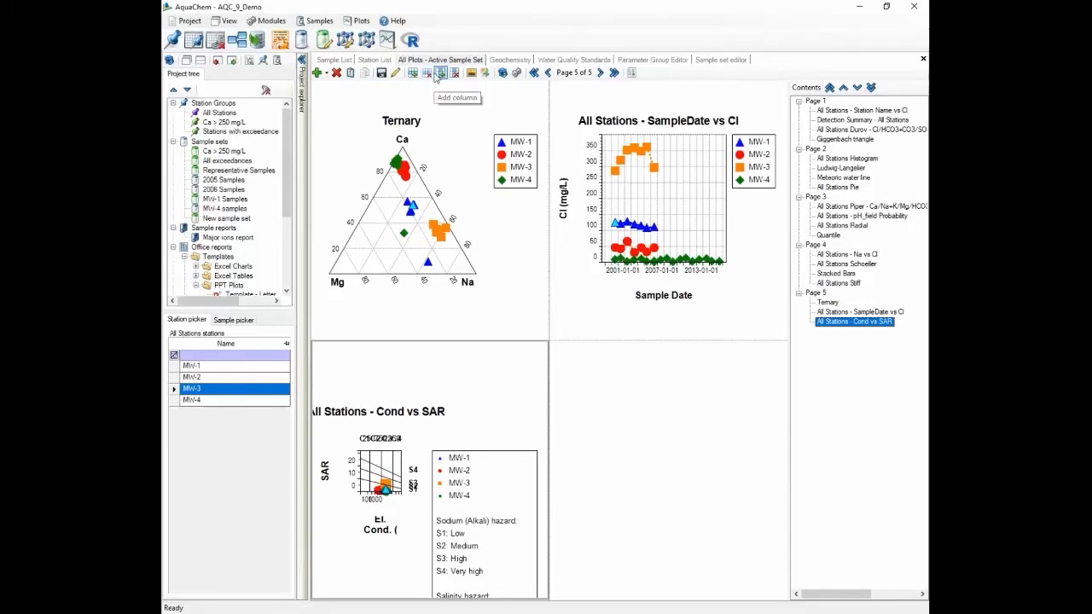
{"action": "left_click", "coordinate": [440, 74]}
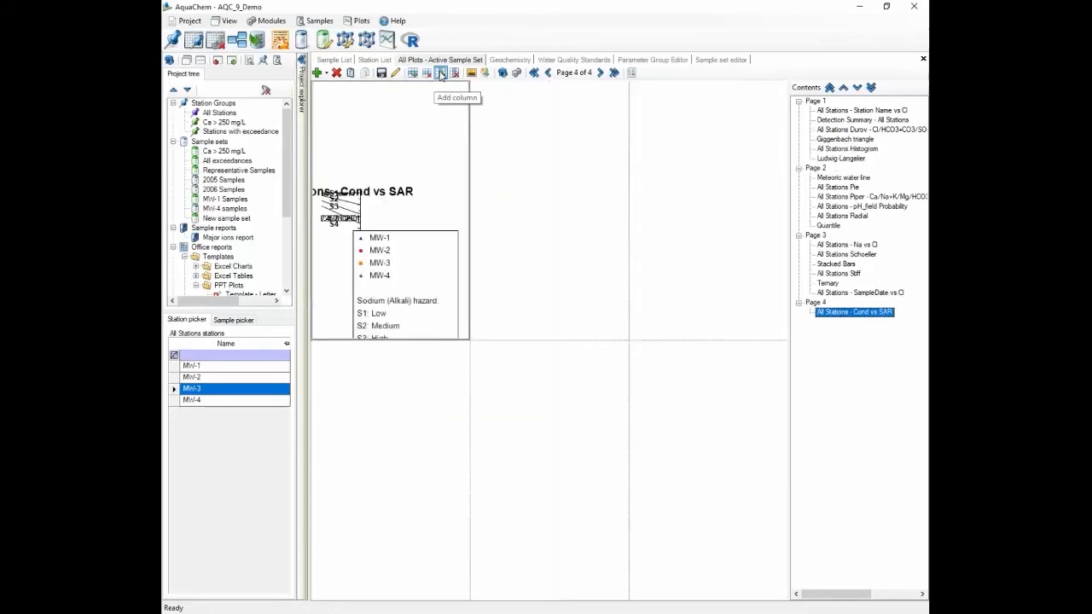
- Remove the two added columns and the added row to return to one plot per page
{"action": "left_click", "coordinate": [455, 75]}
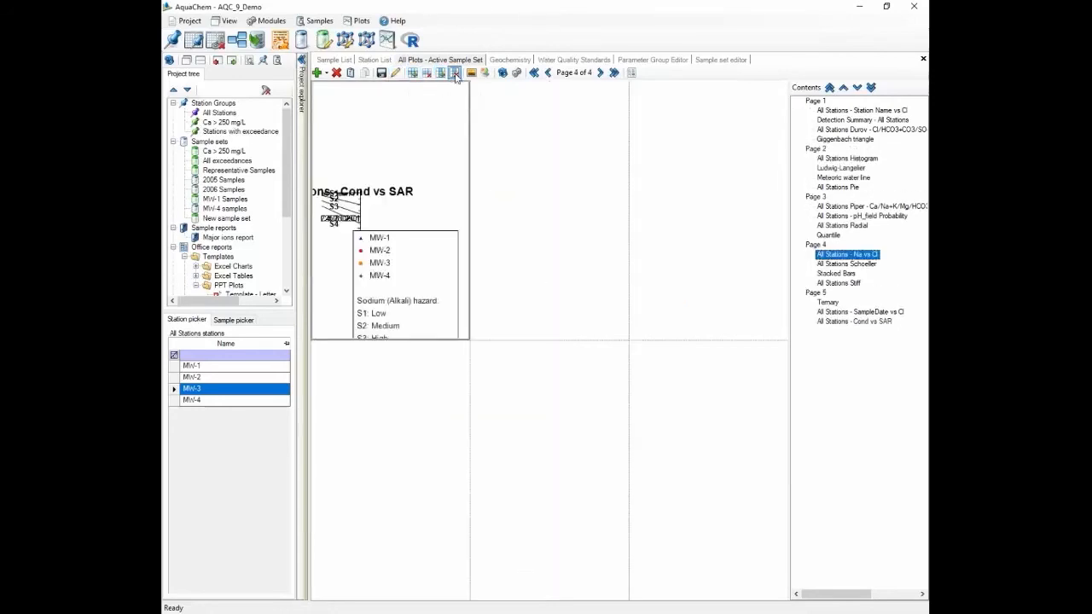
{"action": "left_click", "coordinate": [455, 74]}
{"action": "left_click", "coordinate": [427, 75]}
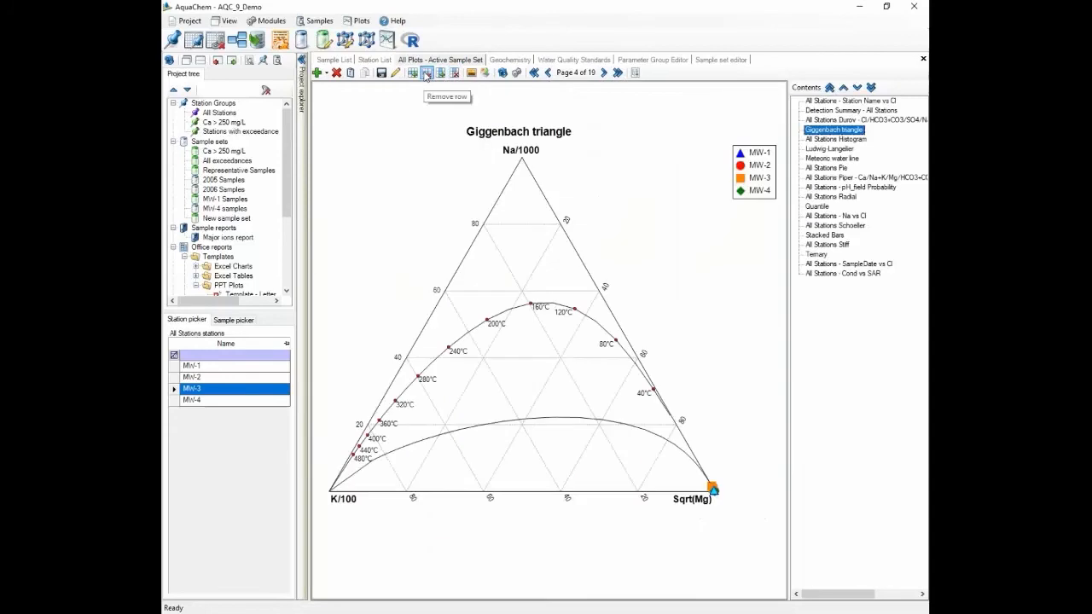
- View the Station Name vs Cl box plot, the Durov plot and the Giggenbach triangle
{"action": "left_click", "coordinate": [828, 101]}
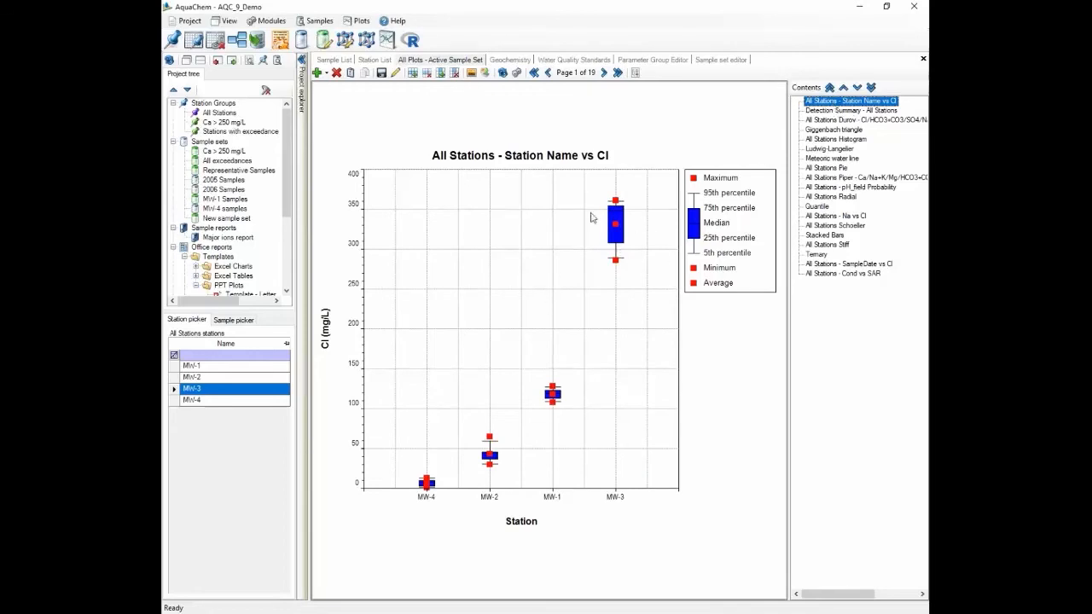
{"action": "left_click", "coordinate": [839, 120]}
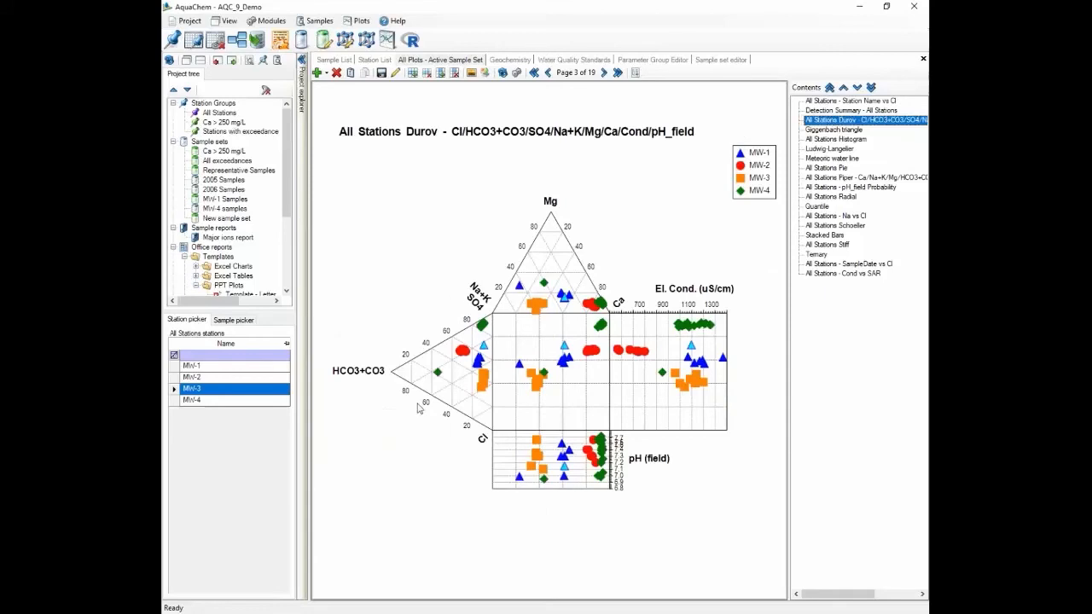
{"action": "left_click", "coordinate": [831, 129]}
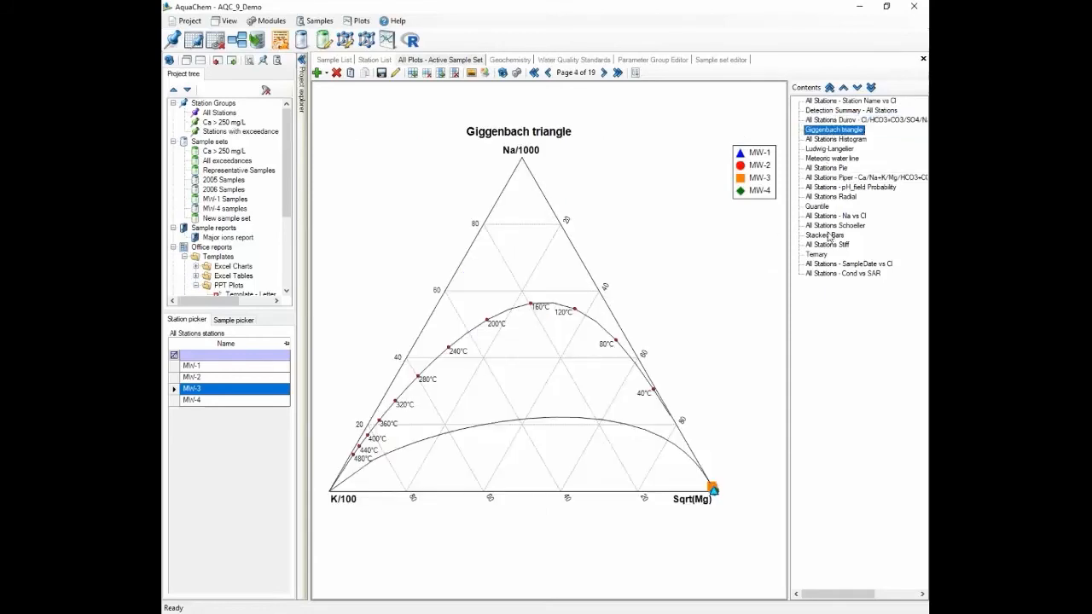
- View the All Stations Stiff plot and the Piper plot, selecting stations MW-2 and MW-3 in the station list
{"action": "left_click", "coordinate": [833, 244]}
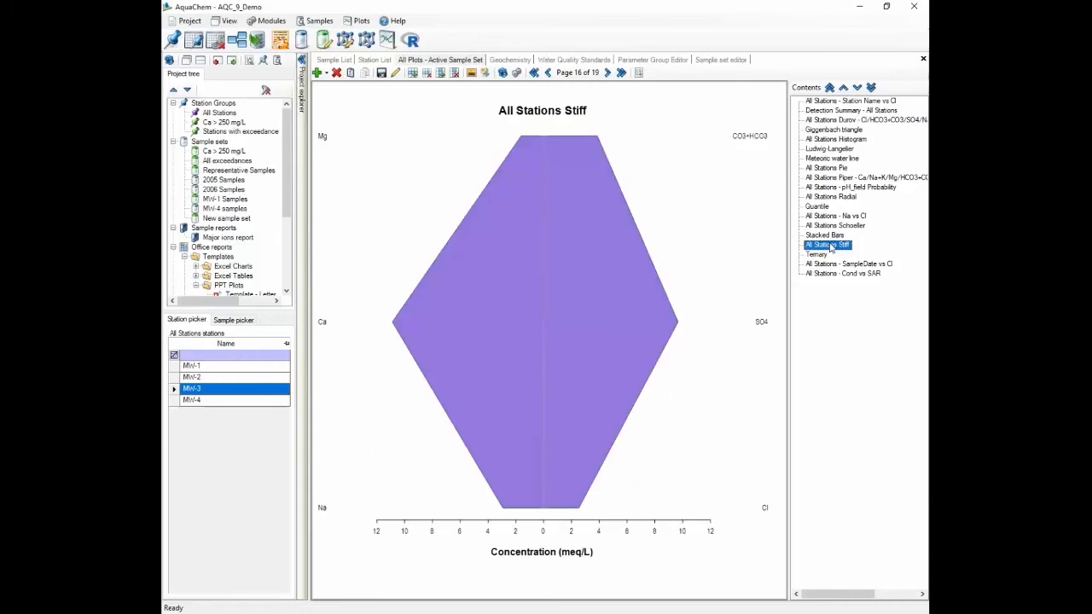
{"action": "left_click", "coordinate": [840, 178]}
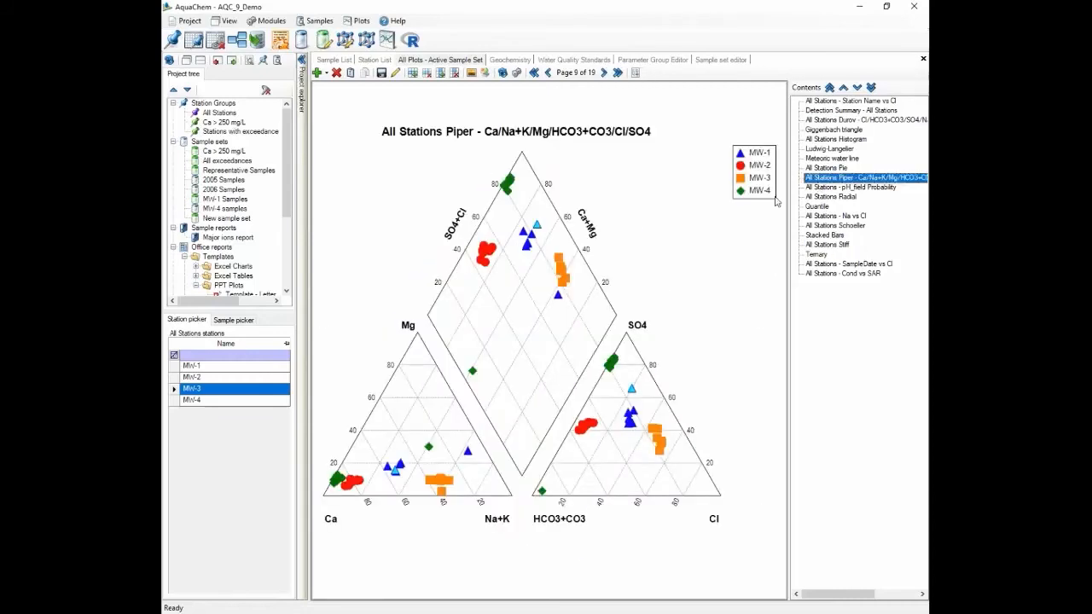
{"action": "left_click", "coordinate": [175, 377]}
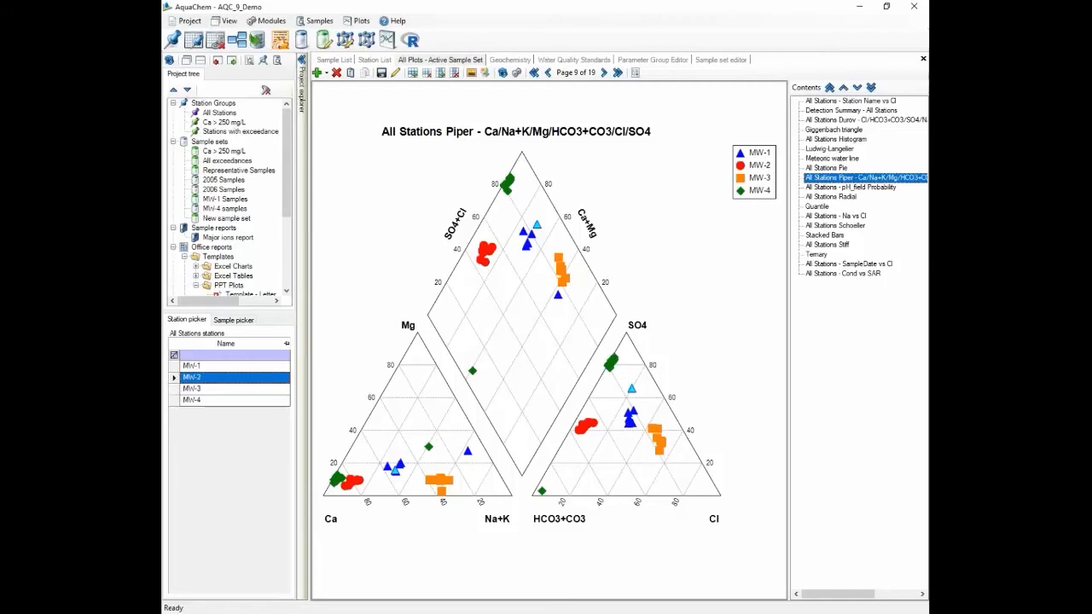
{"action": "left_click", "coordinate": [173, 389]}
- Highlight samples on the Piper plot by selecting MW-1-02 through MW-1-05, MW-1-06, MW-1-08 and MW-2-03 in the sample picker
{"action": "left_click", "coordinate": [233, 320]}
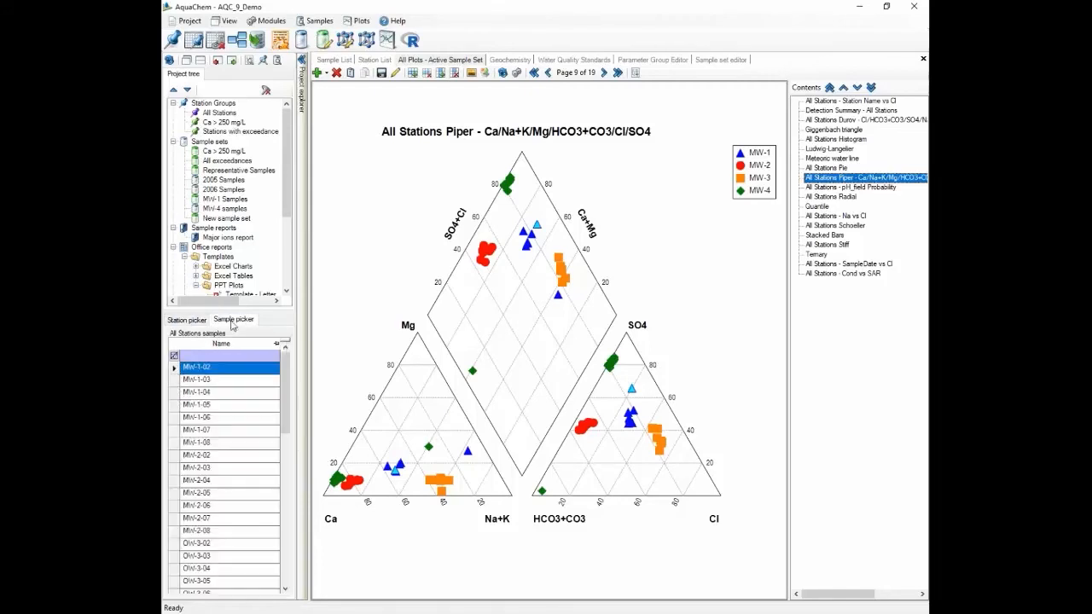
{"action": "left_click_drag", "start_coordinate": [174, 368], "coordinate": [173, 405]}
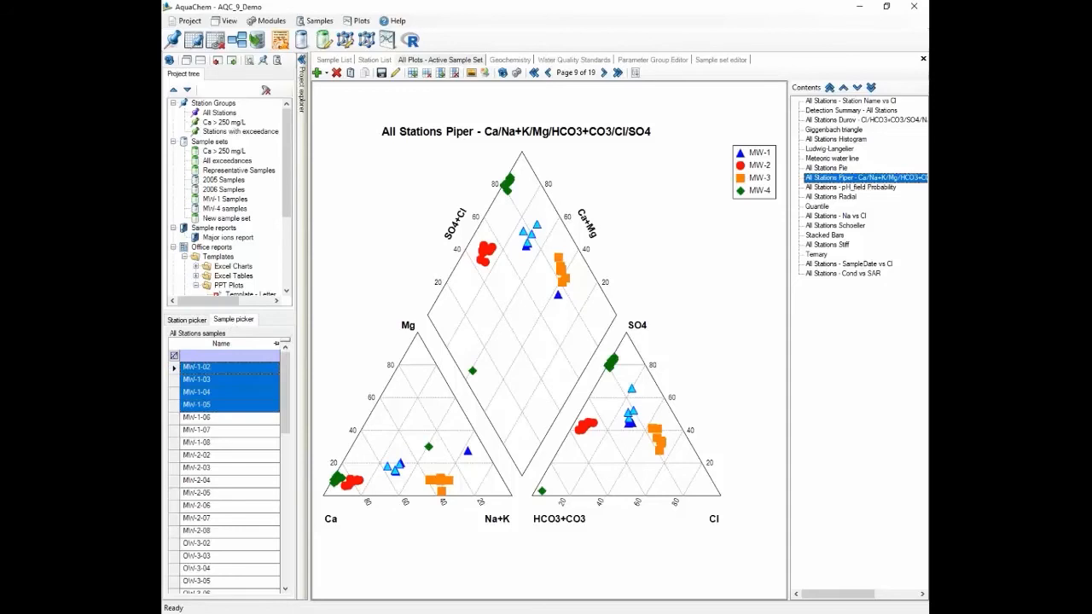
{"action": "left_click", "coordinate": [174, 417]}
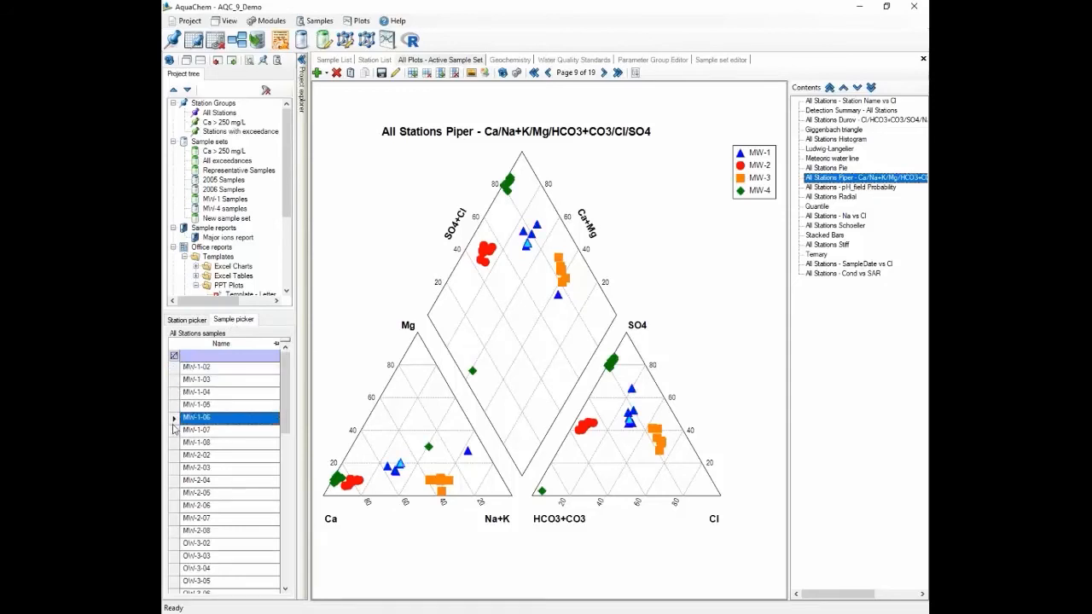
{"action": "left_click", "coordinate": [174, 444]}
{"action": "left_click", "coordinate": [174, 468]}
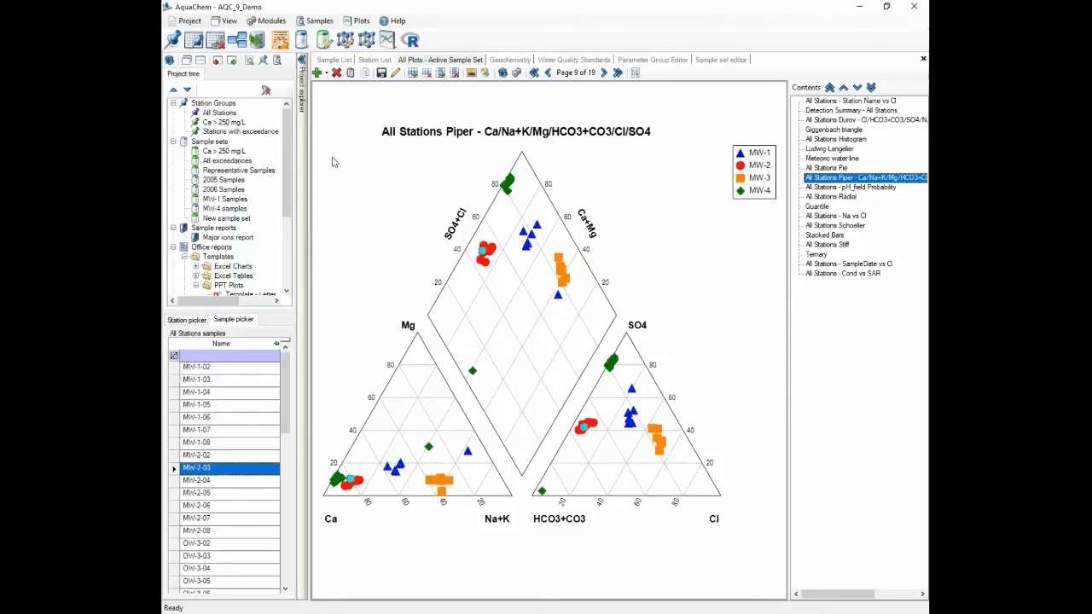
- Place the All Plots window in a new horizontal tab group and show the Sample List above it
{"action": "left_click_drag", "start_coordinate": [427, 61], "coordinate": [443, 327]}
{"action": "left_click", "coordinate": [474, 349]}
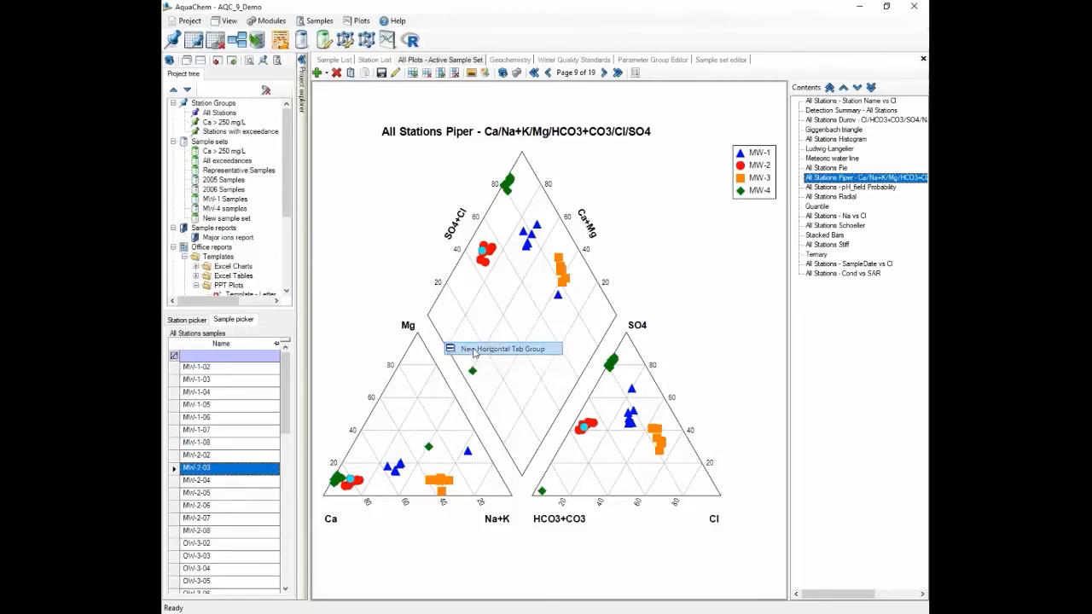
{"action": "left_click", "coordinate": [334, 60]}
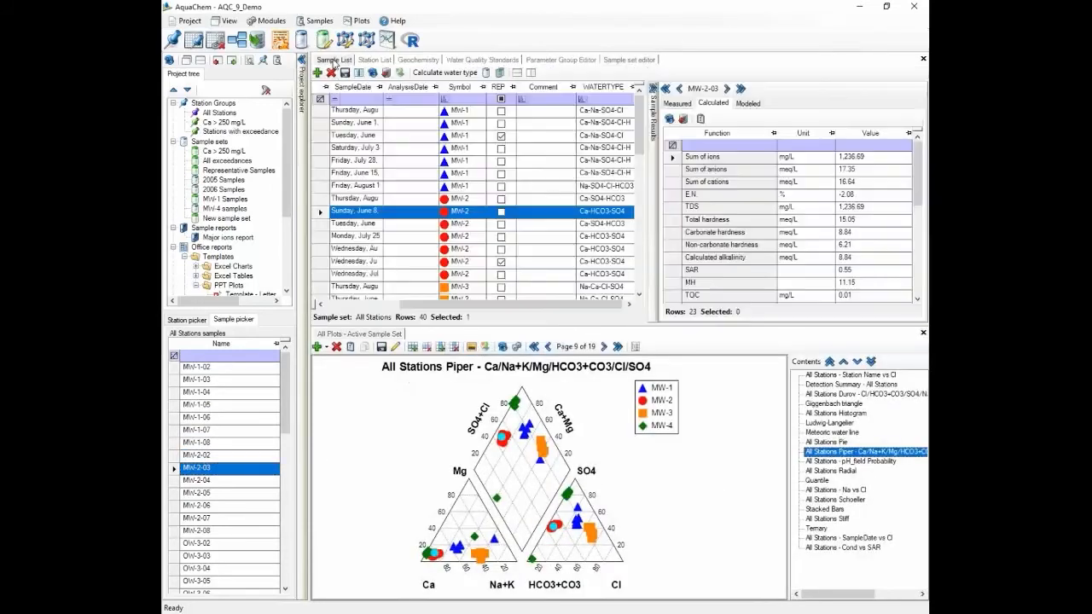
- Select individual MW-1 samples in the Sample List, including MW-1-08 and MW-1-07, to highlight them on the Piper plot
{"action": "left_click", "coordinate": [322, 187]}
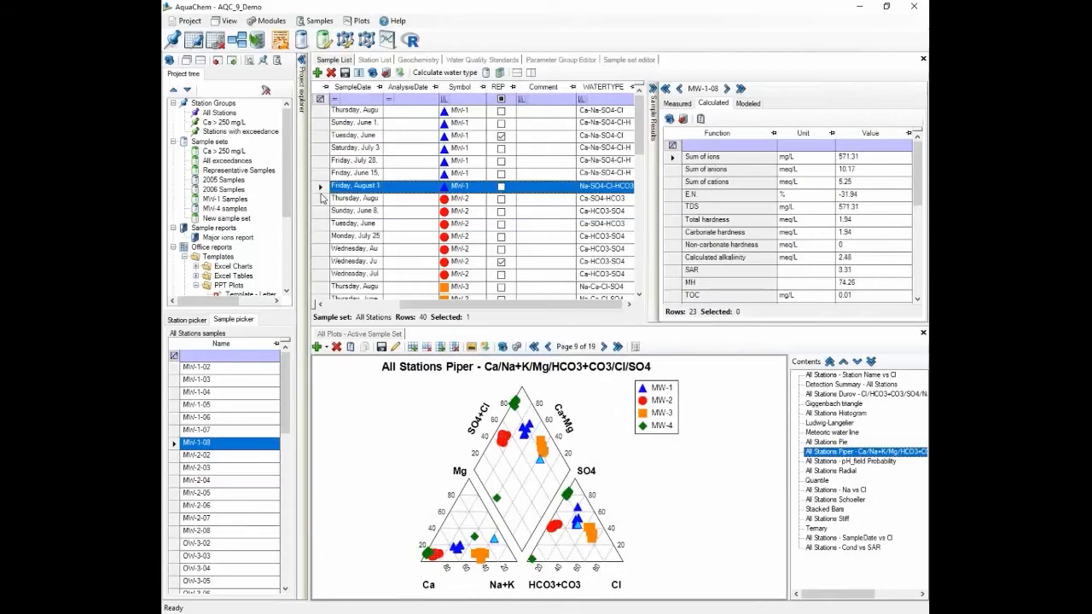
{"action": "left_click", "coordinate": [328, 136]}
{"action": "left_click", "coordinate": [321, 173]}
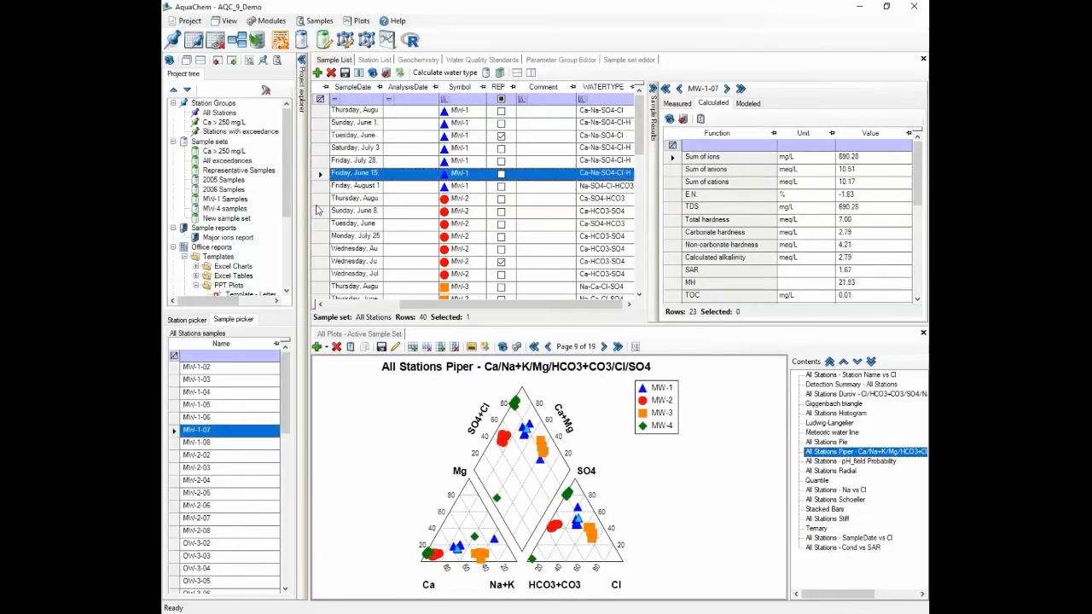
- Select an outlying MW-4 point, an MW-3 point and a clustered MW-4 point on the Piper plot to locate their samples
{"action": "left_click", "coordinate": [497, 498]}
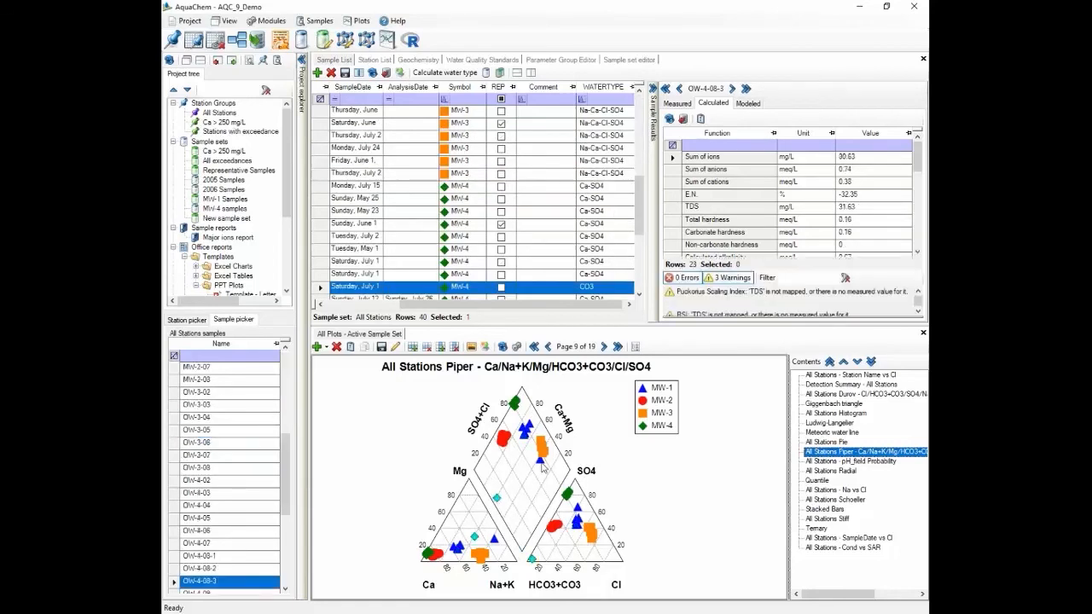
{"action": "left_click", "coordinate": [542, 452]}
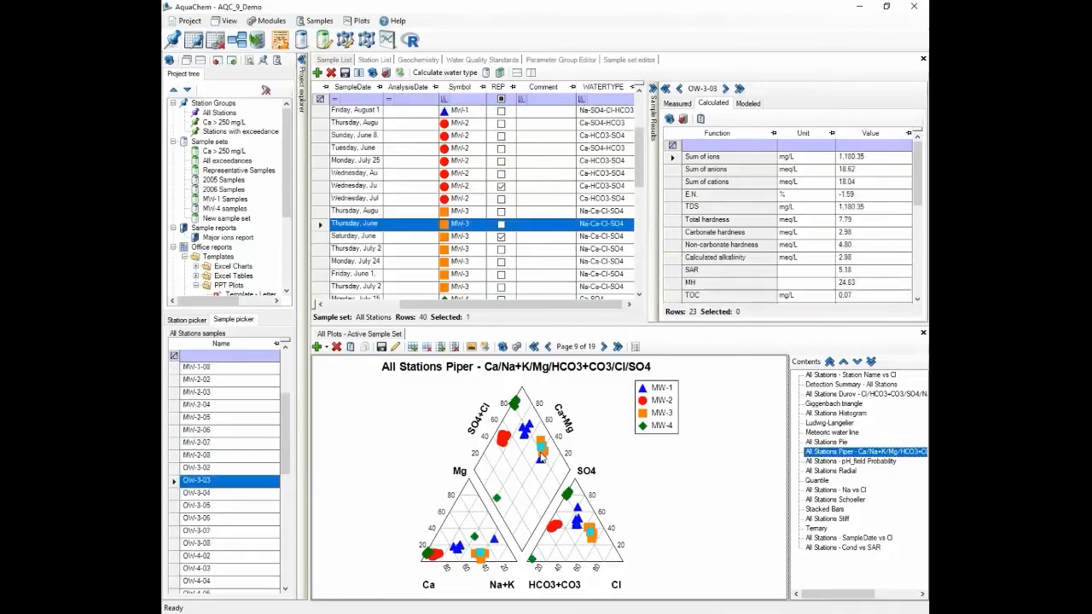
{"action": "left_click", "coordinate": [514, 403]}
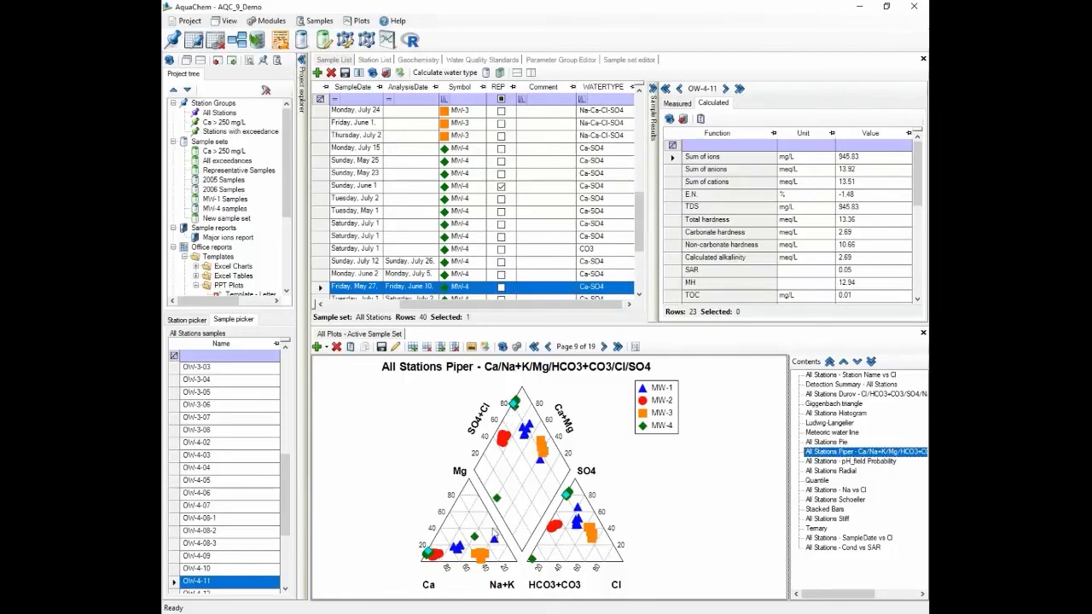
- Display the All Stations Na vs Cl plot and return the All Plots window to the main tab group
{"action": "left_click", "coordinate": [832, 490]}
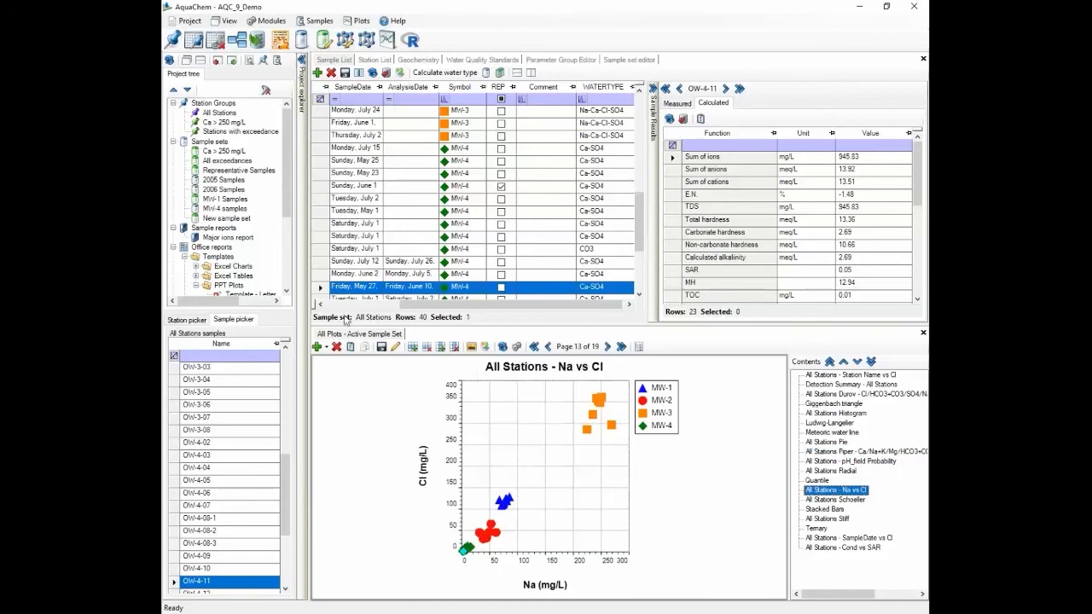
{"action": "left_click_drag", "start_coordinate": [681, 55], "coordinate": [682, 58]}
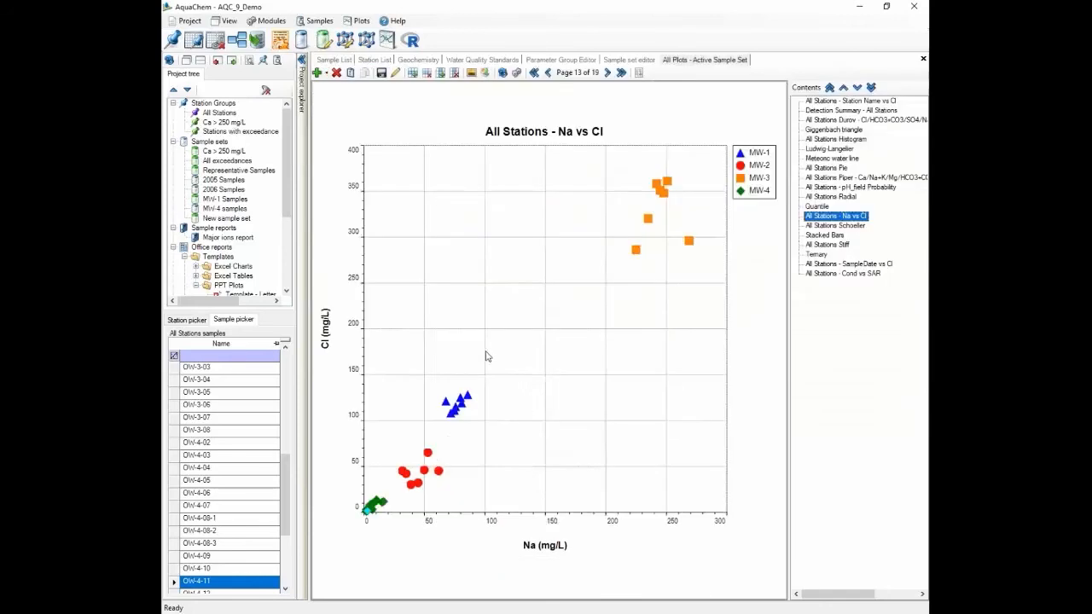
- Add a linear line named 1:1 with a slope of 1 to the Na vs Cl plot
{"action": "double_click", "coordinate": [498, 306]}
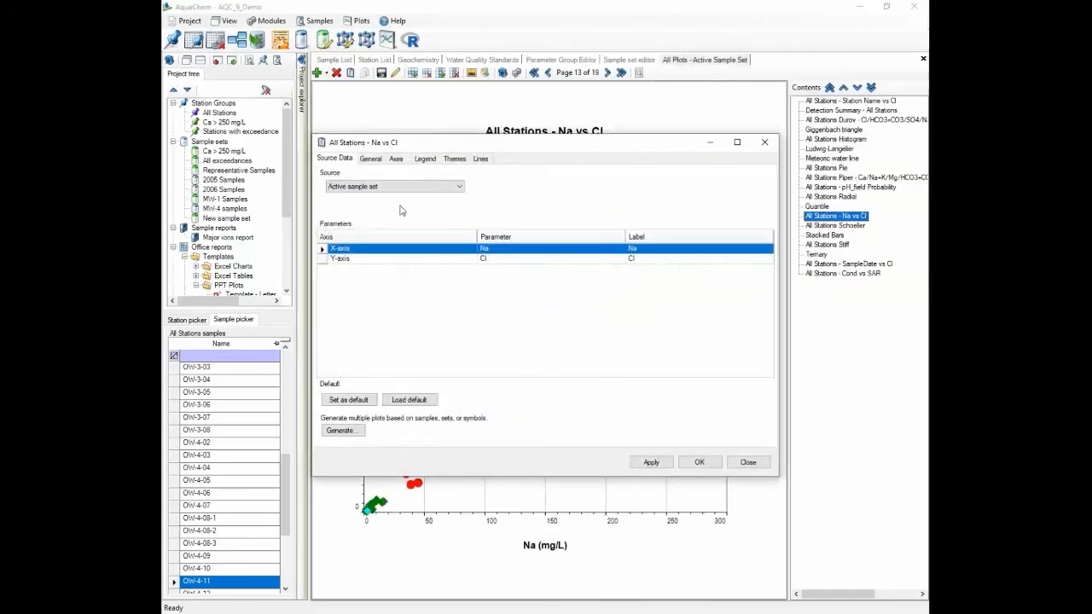
{"action": "left_click", "coordinate": [478, 158]}
{"action": "left_click", "coordinate": [341, 172]}
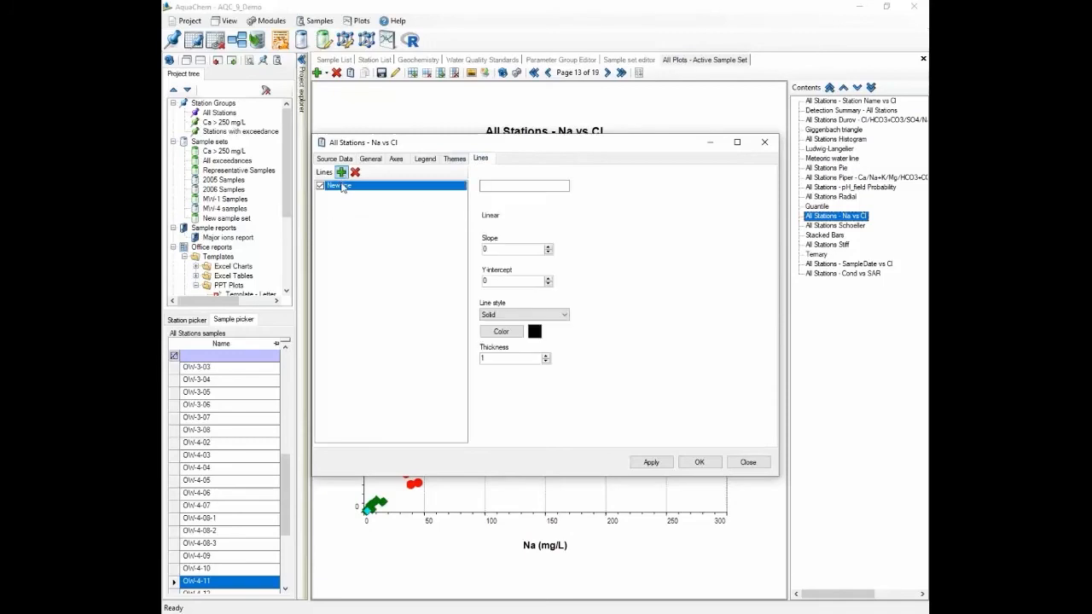
{"action": "type", "text": "1:1"}
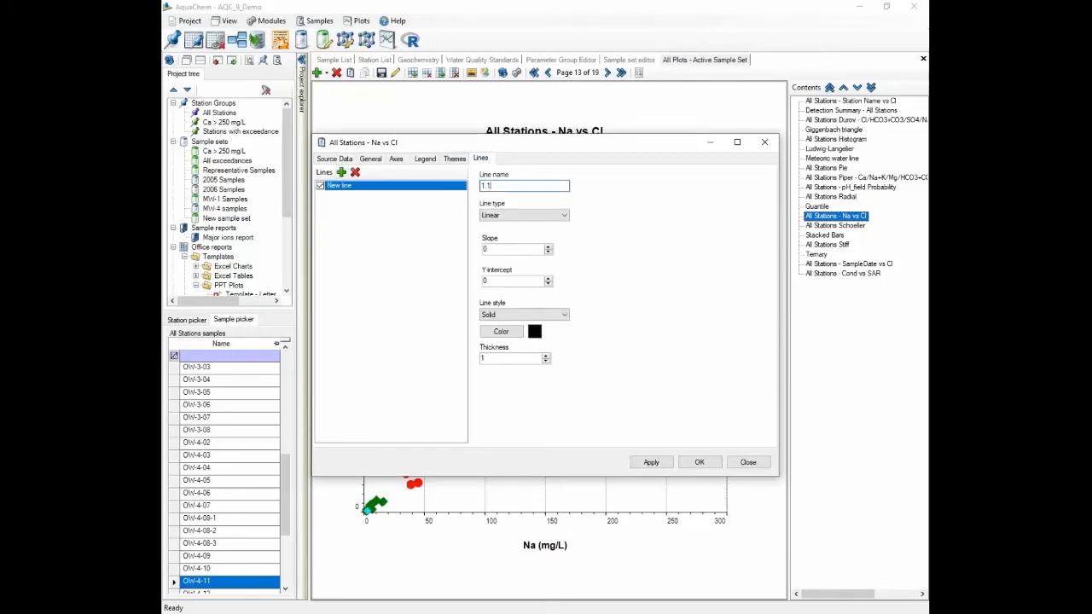
{"action": "double_click", "coordinate": [517, 249]}
{"action": "type", "text": "1"}
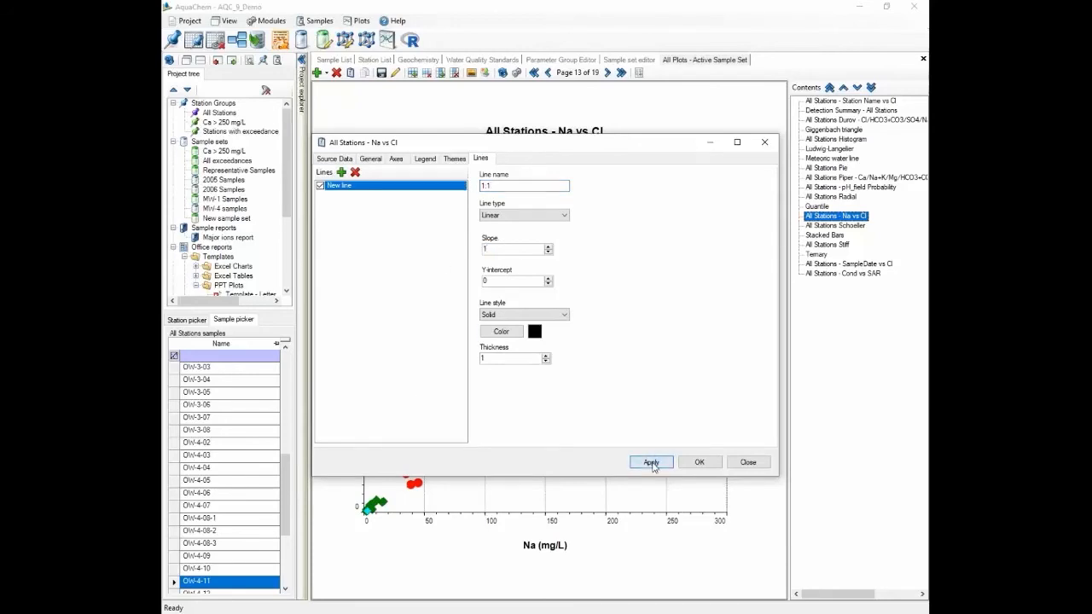
{"action": "left_click", "coordinate": [697, 461]}
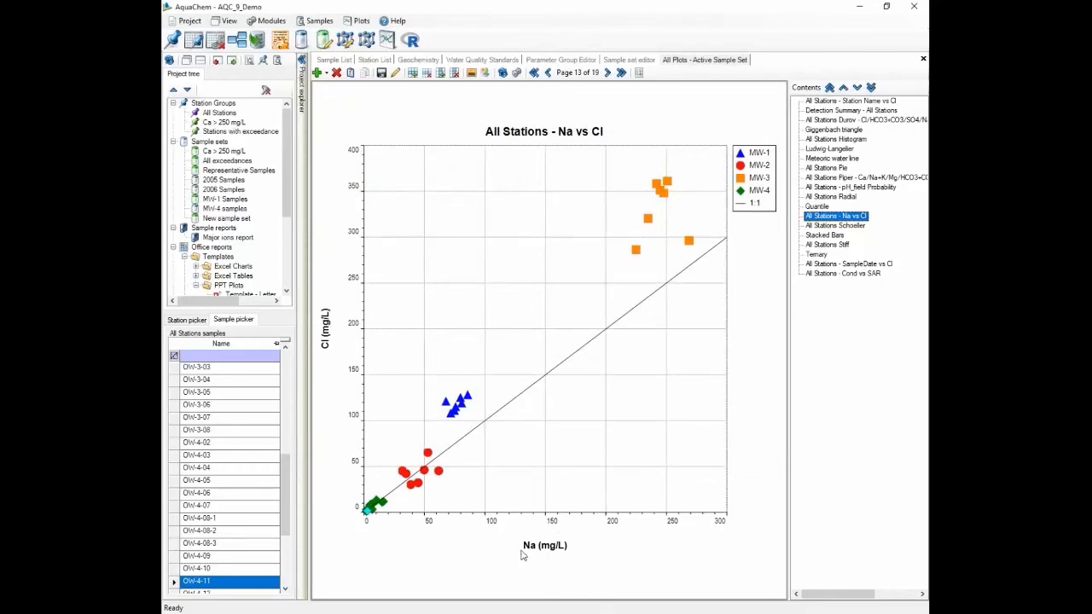
- Set the X-axis unit of the Na vs Cl plot to meq/L
{"action": "double_click", "coordinate": [514, 253]}
{"action": "left_click", "coordinate": [335, 159]}
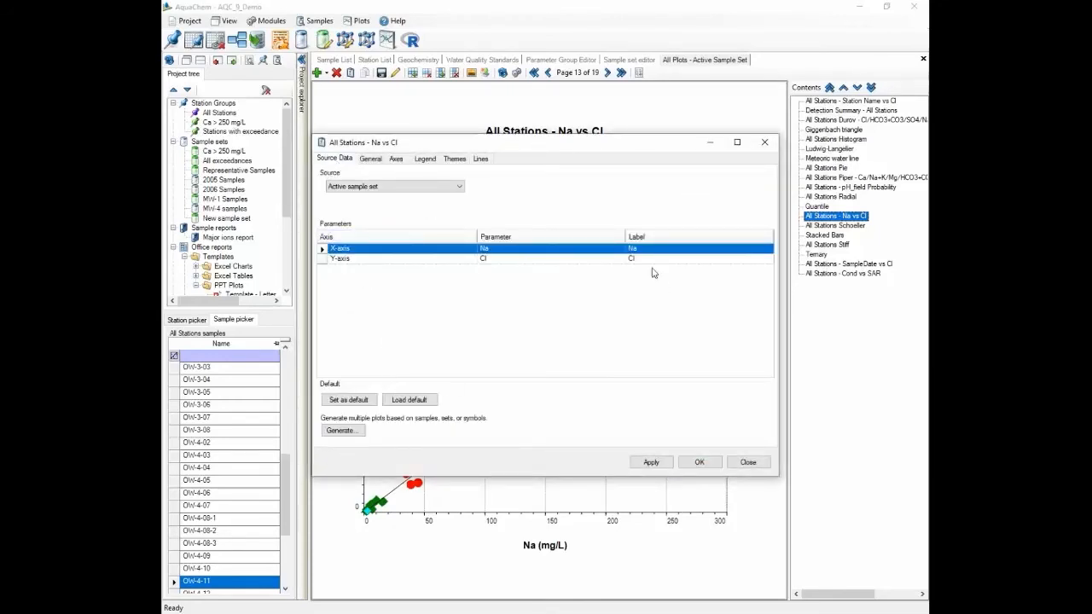
{"action": "left_click", "coordinate": [396, 159]}
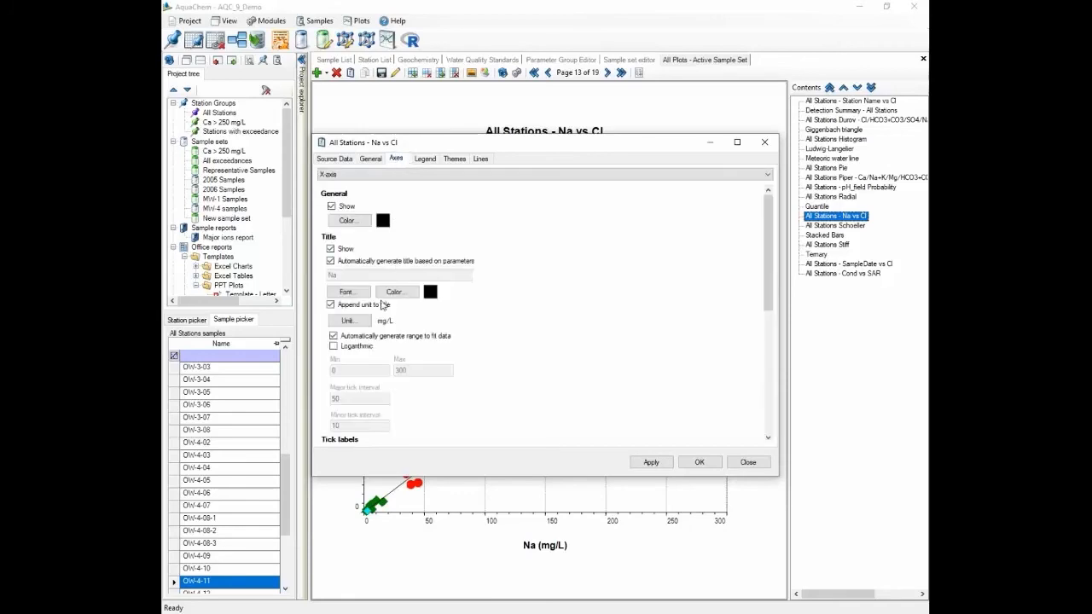
{"action": "left_click", "coordinate": [348, 322]}
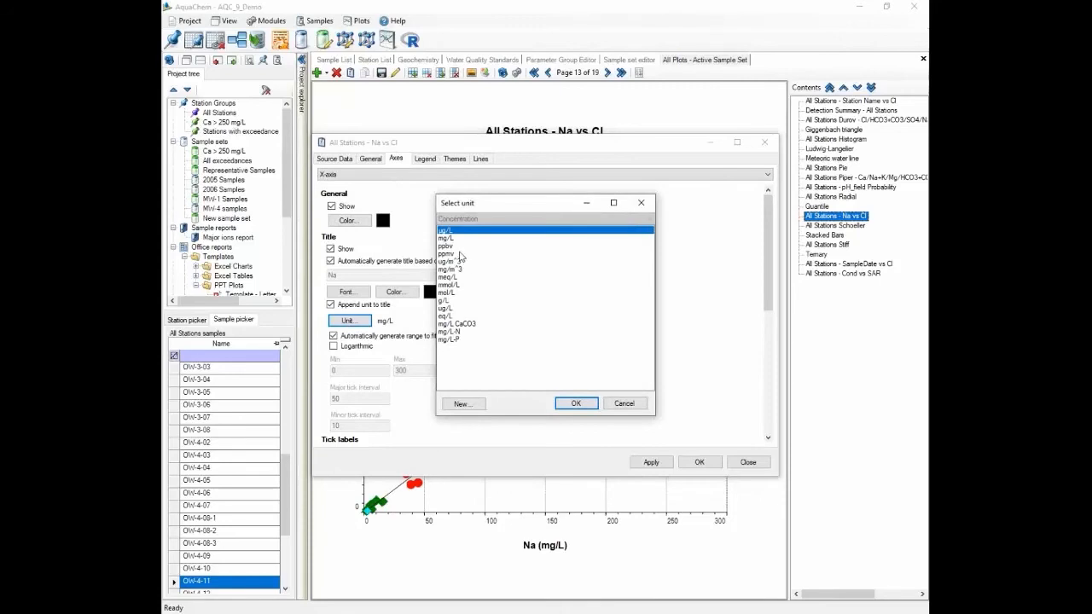
{"action": "left_click", "coordinate": [447, 278]}
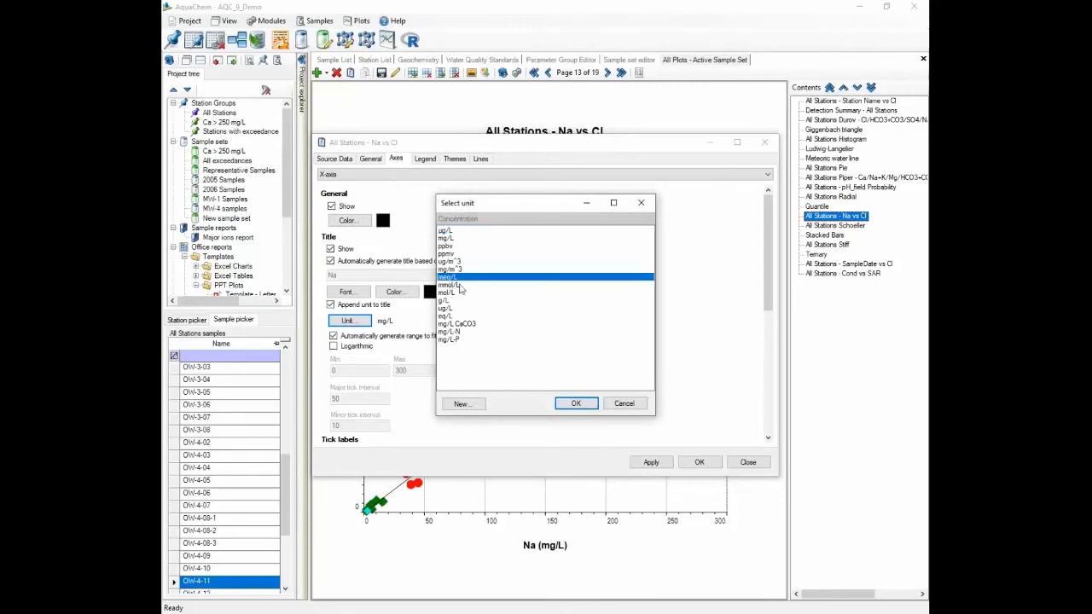
{"action": "left_click", "coordinate": [578, 402]}
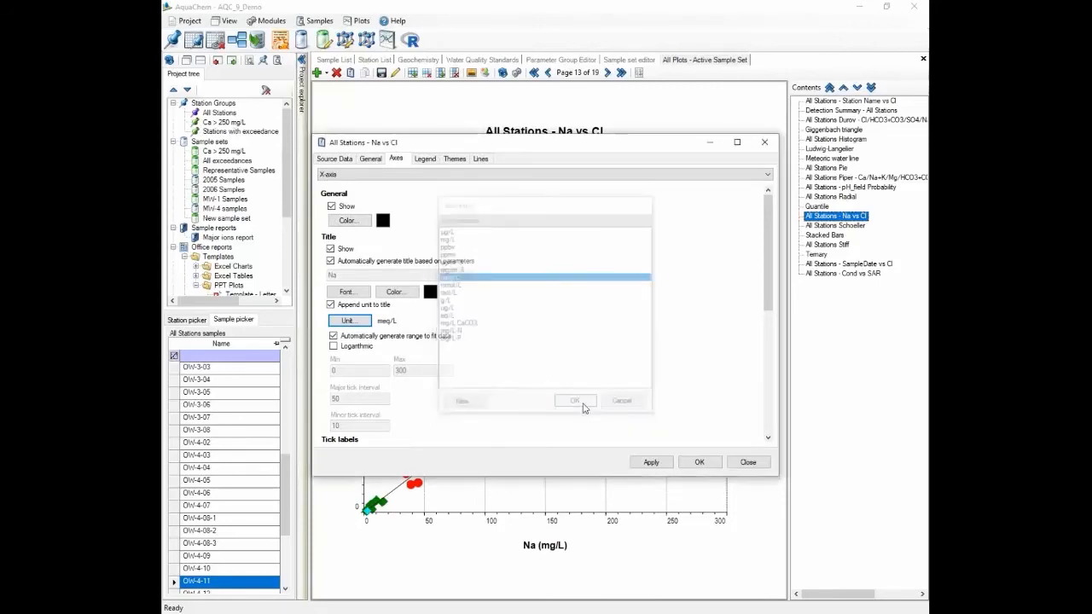
{"action": "left_click", "coordinate": [647, 461]}
- Set the Y-axis unit of the Na vs Cl plot to meq/L and close the plot properties
{"action": "left_click", "coordinate": [413, 176]}
{"action": "left_click", "coordinate": [413, 193]}
{"action": "left_click", "coordinate": [349, 320]}
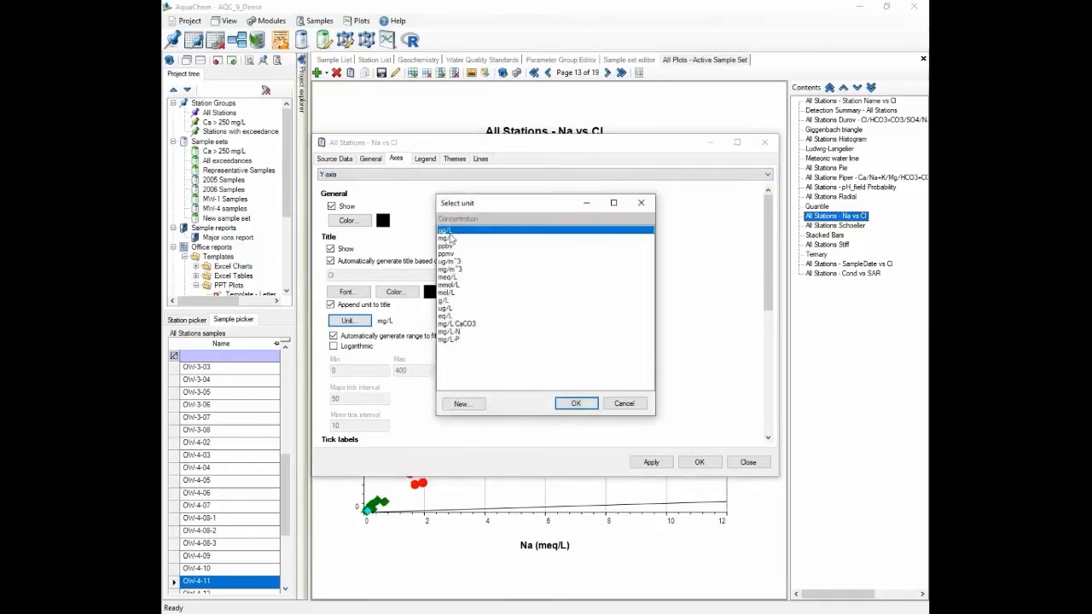
{"action": "left_click", "coordinate": [453, 279]}
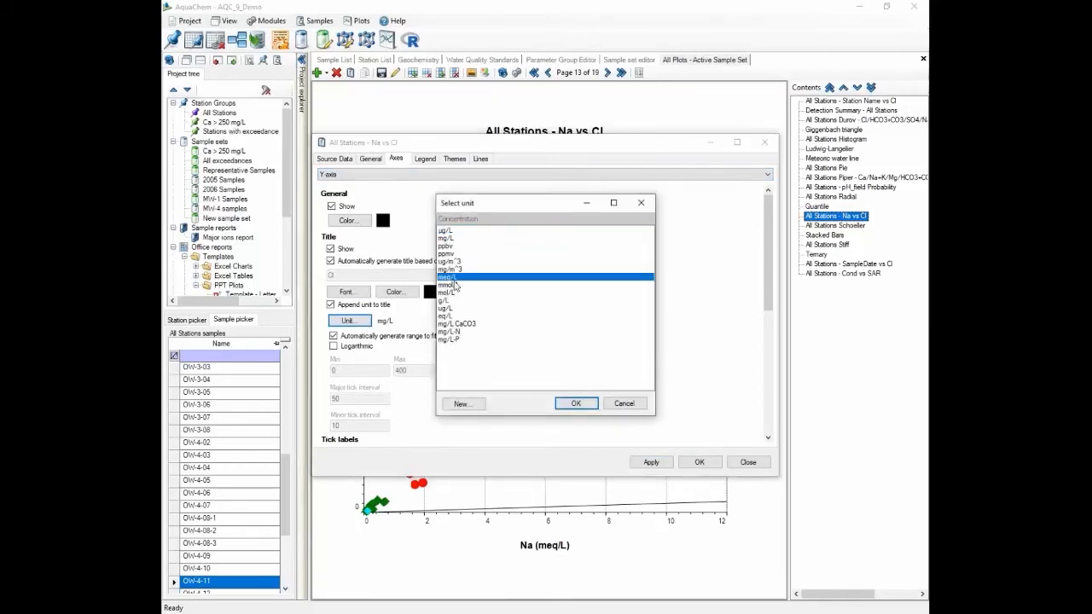
{"action": "left_click", "coordinate": [576, 403]}
{"action": "left_click", "coordinate": [651, 462]}
{"action": "left_click", "coordinate": [699, 461]}
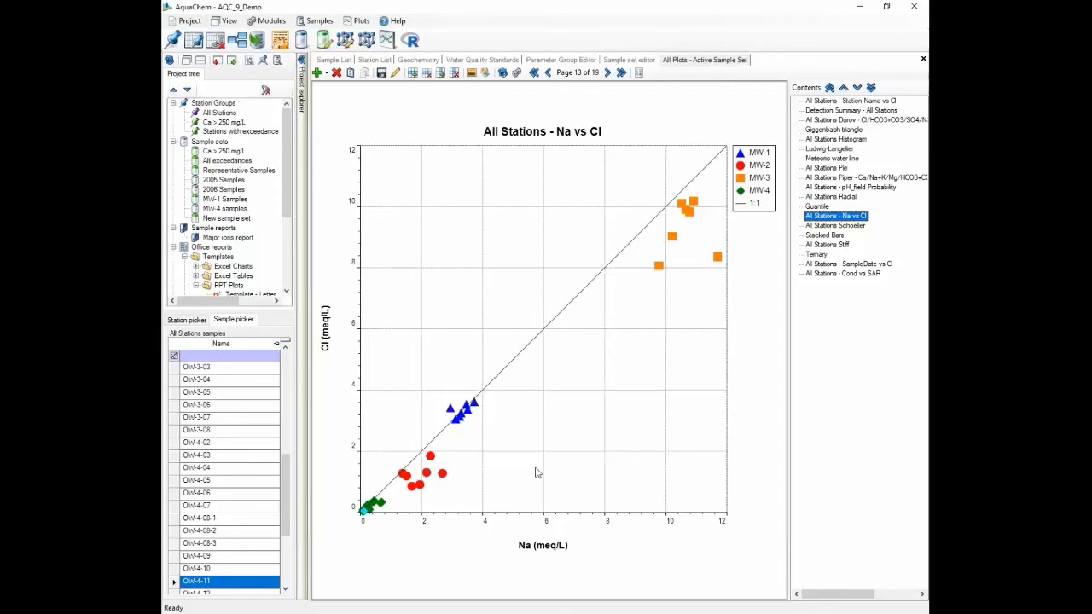
- View the Schoeller, Ludwig-Langelier and pH_field Probability plots
{"action": "left_click", "coordinate": [833, 226]}
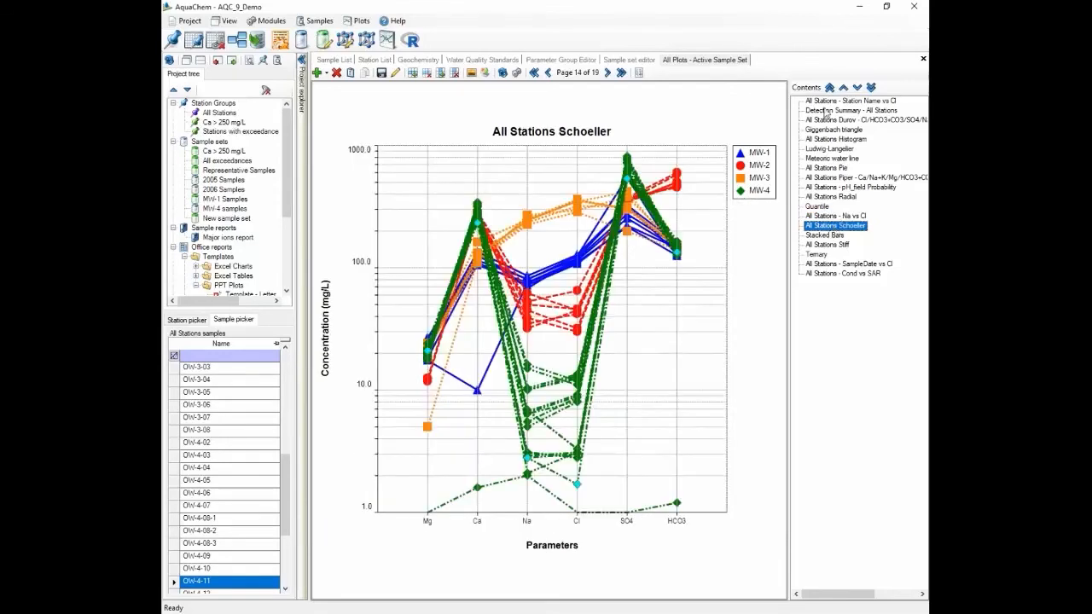
{"action": "left_click", "coordinate": [827, 149]}
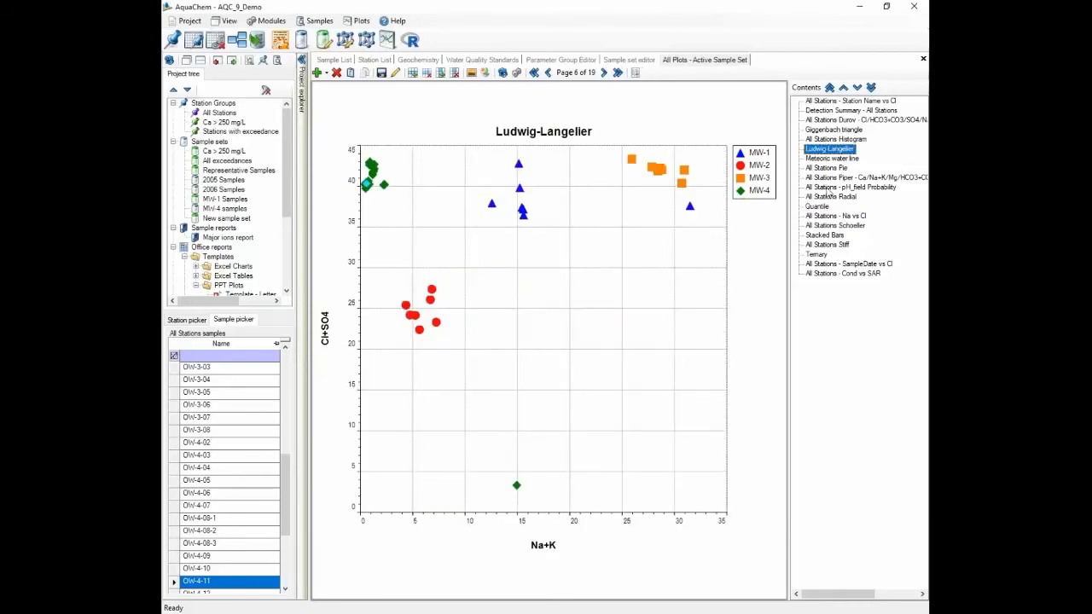
{"action": "left_click", "coordinate": [827, 188]}
{"action": "mouse_move", "coordinate": [289, 158]}
{"action": "left_mouse_down"}
{"action": "mouse_move", "coordinate": [291, 195]}
{"action": "mouse_move", "coordinate": [291, 158]}
{"action": "left_mouse_up"}
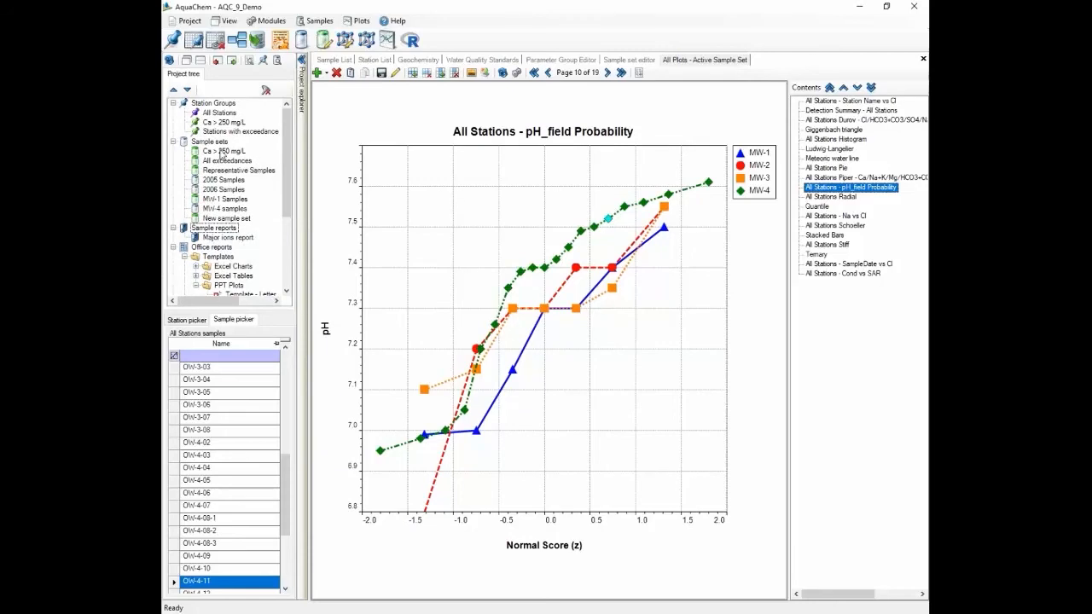
- Review the source data options of the pH_field Probability plot, keeping Active sample set as the source
{"action": "double_click", "coordinate": [391, 190]}
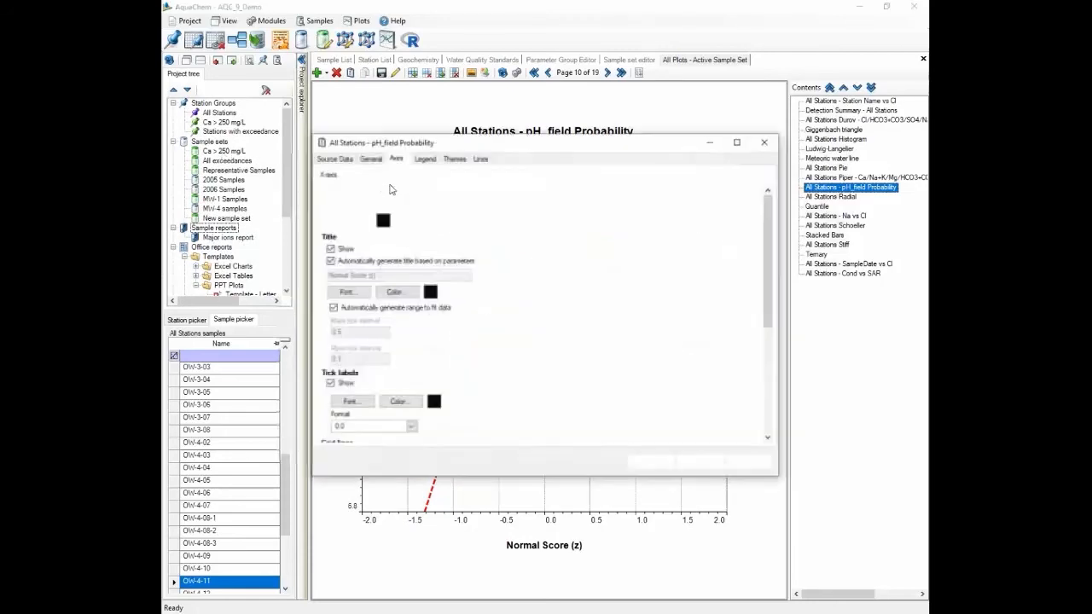
{"action": "left_click", "coordinate": [334, 159]}
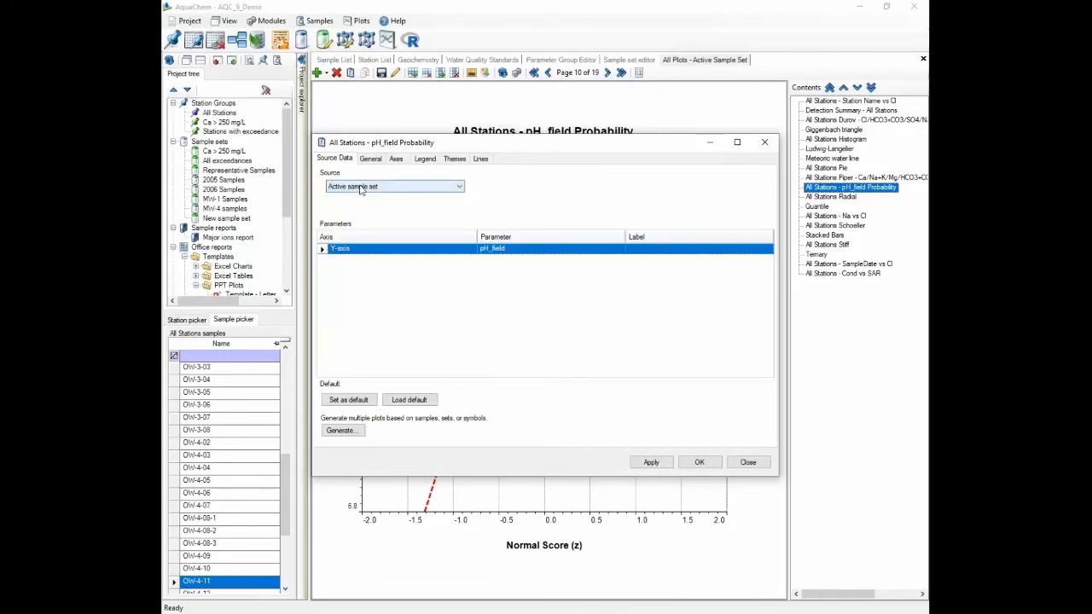
{"action": "left_click", "coordinate": [361, 187]}
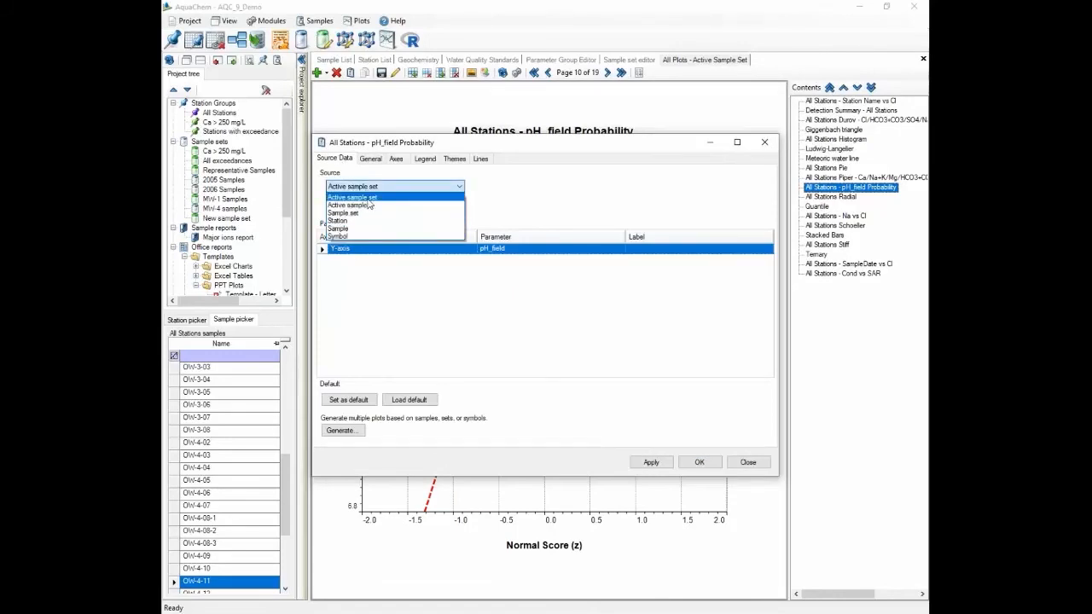
{"action": "left_click", "coordinate": [368, 199]}
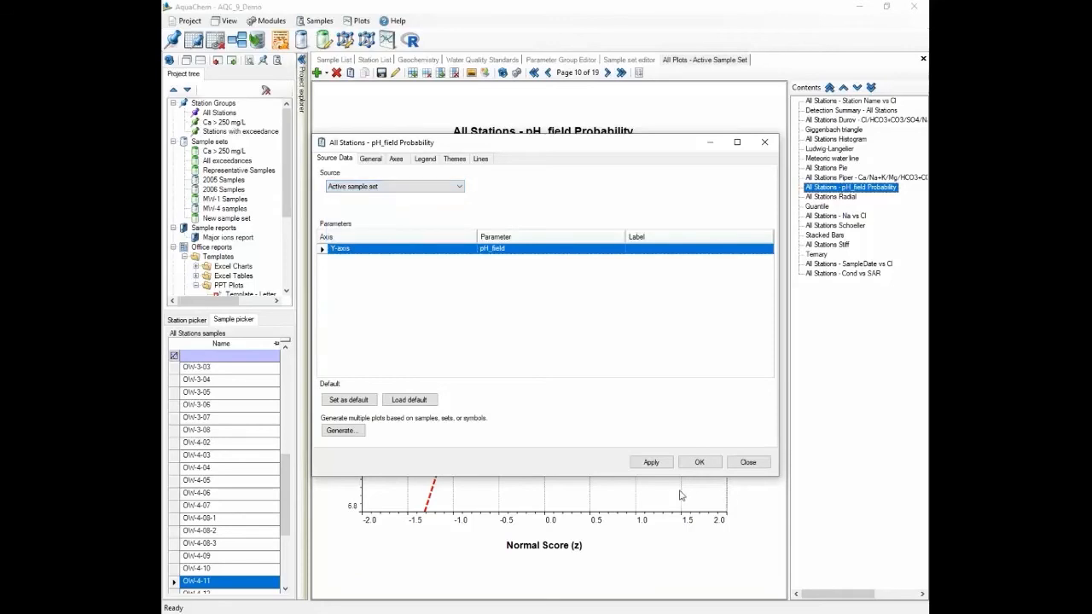
{"action": "left_click", "coordinate": [699, 461]}
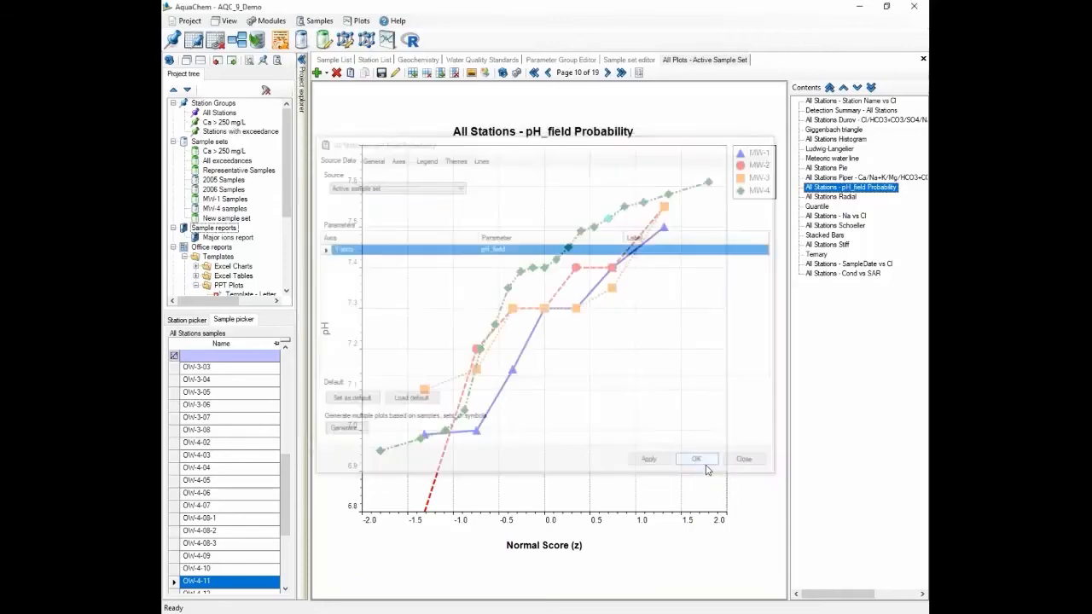
- View the pH_field Probability plot for the Ca > 250 mg/L sample set, and switch back to All Stations
{"action": "left_click", "coordinate": [223, 151]}
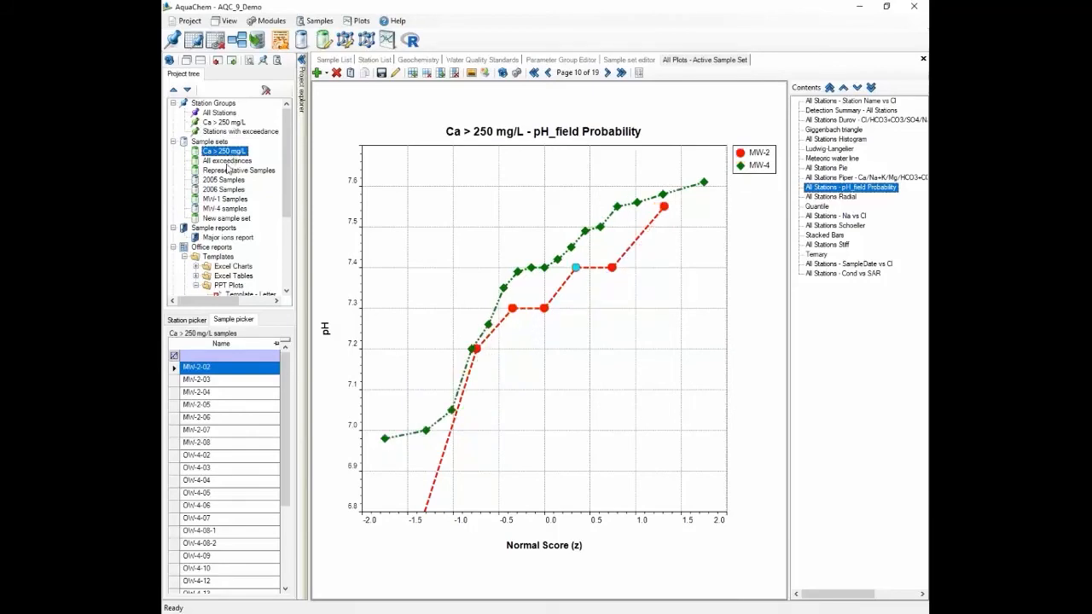
{"action": "left_click", "coordinate": [222, 113]}
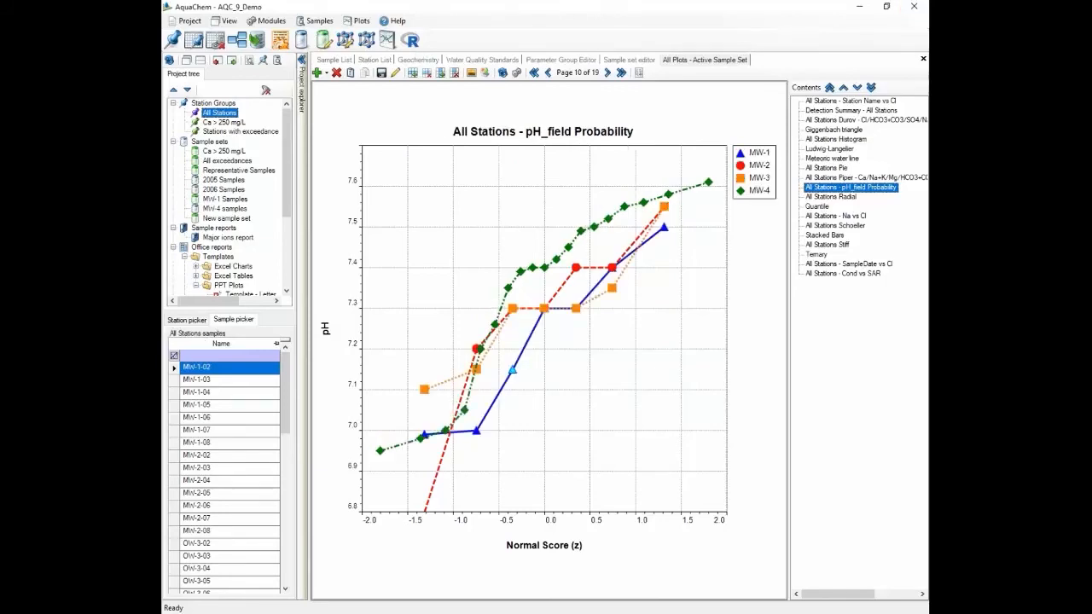
- Show the Geochemistry plots and select individual samples one after another, including MW-1-05, MW-1-06, MW-1-07 and MW-2-02
{"action": "left_click", "coordinate": [419, 60]}
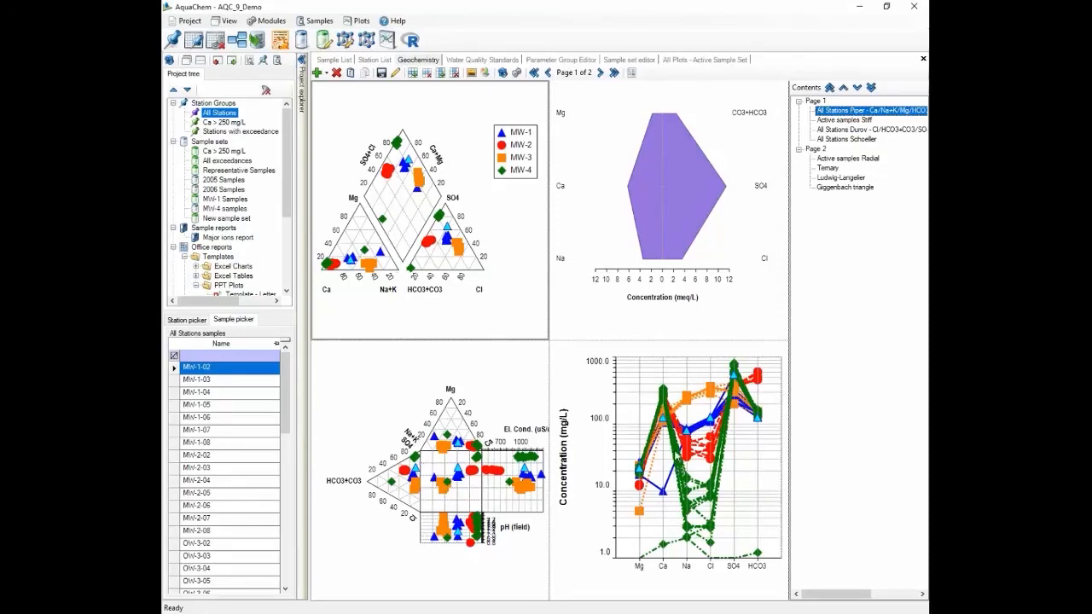
{"action": "left_click", "coordinate": [184, 381]}
{"action": "left_click", "coordinate": [175, 407]}
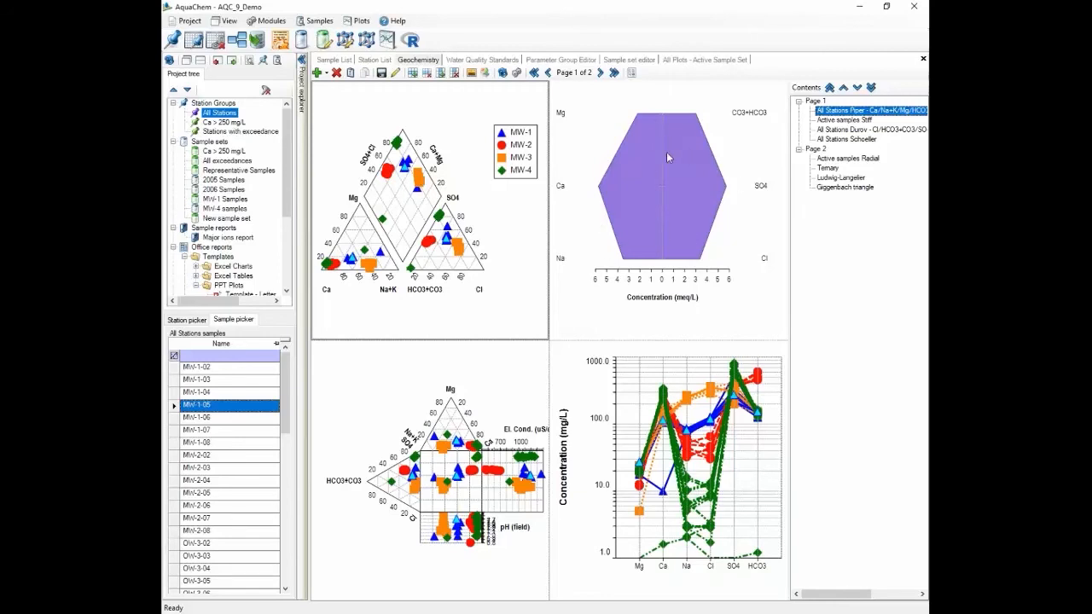
{"action": "left_click", "coordinate": [174, 419]}
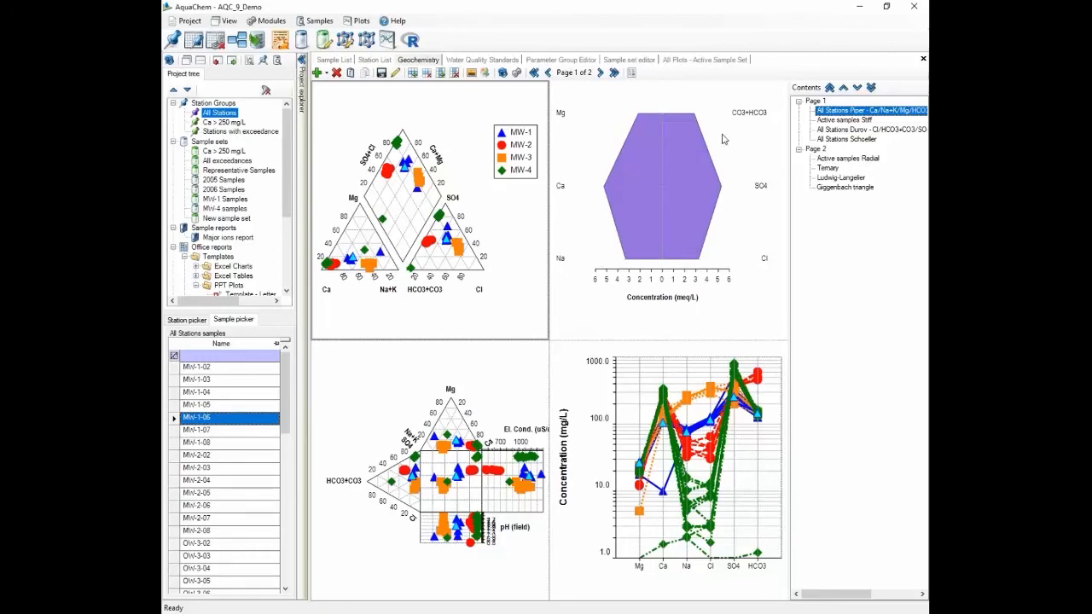
{"action": "left_click", "coordinate": [175, 430]}
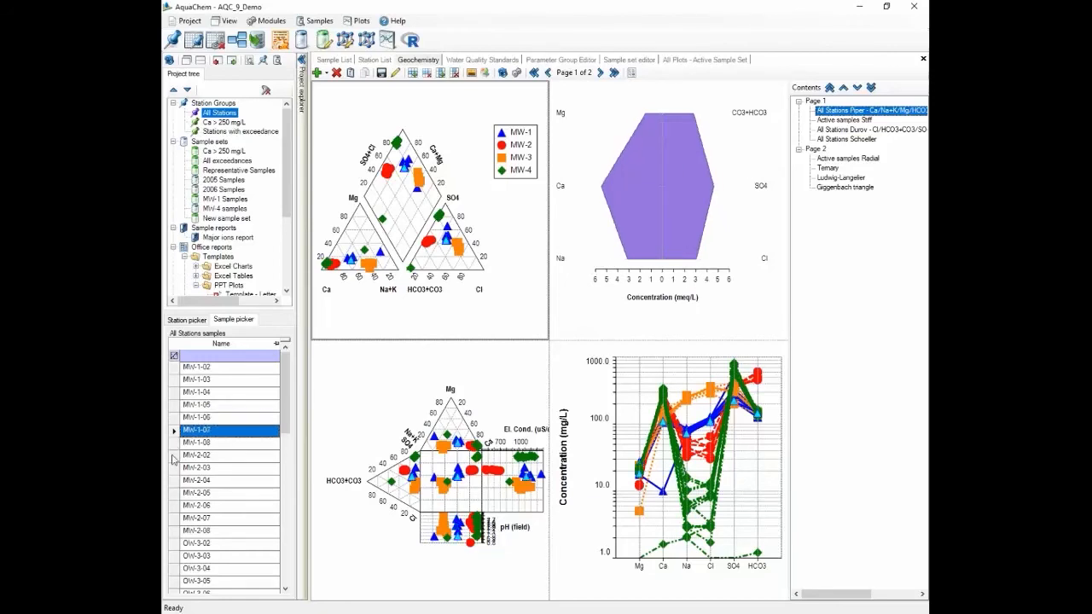
{"action": "left_click", "coordinate": [175, 455]}
- Check the Stiff plot's source data and select samples MW-1-06 through MW-2-02 together for the linked plots
{"action": "double_click", "coordinate": [657, 154]}
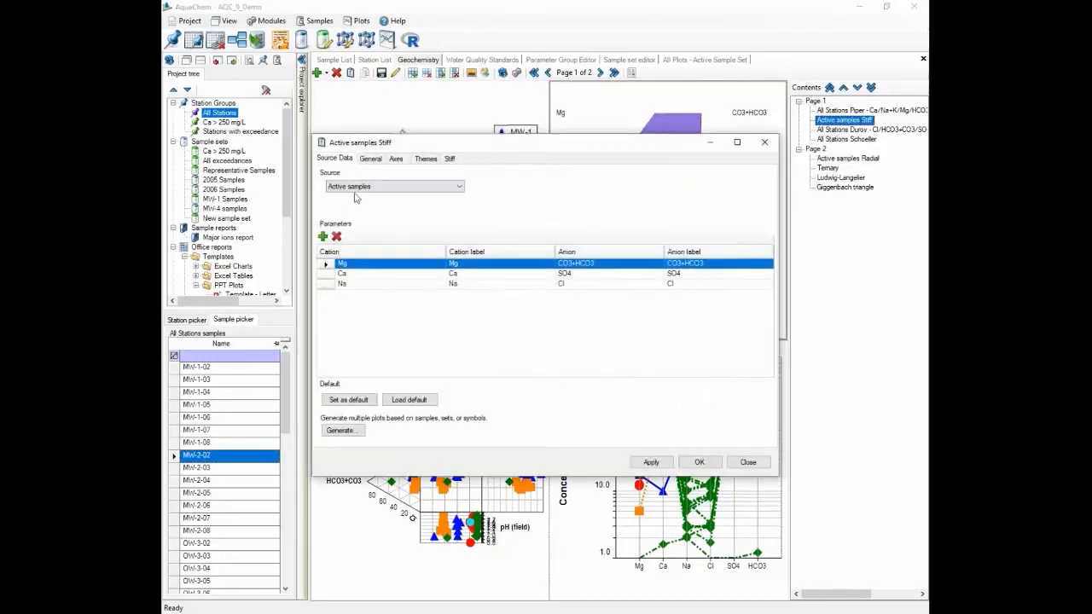
{"action": "left_click", "coordinate": [699, 461]}
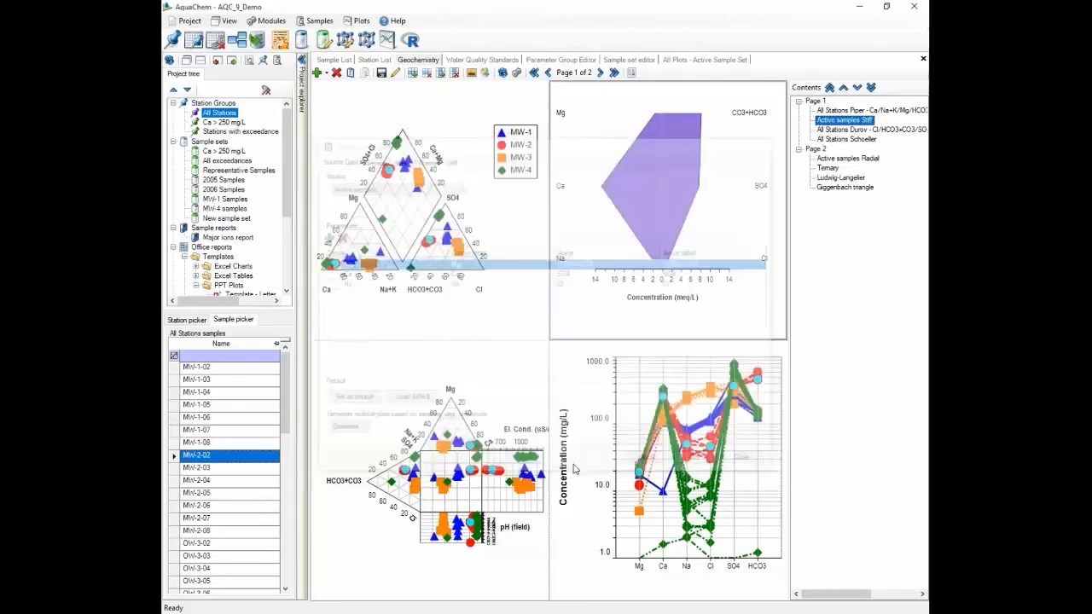
{"action": "left_click", "coordinate": [176, 418]}
{"action": "left_click", "coordinate": [176, 430], "text": "shift"}
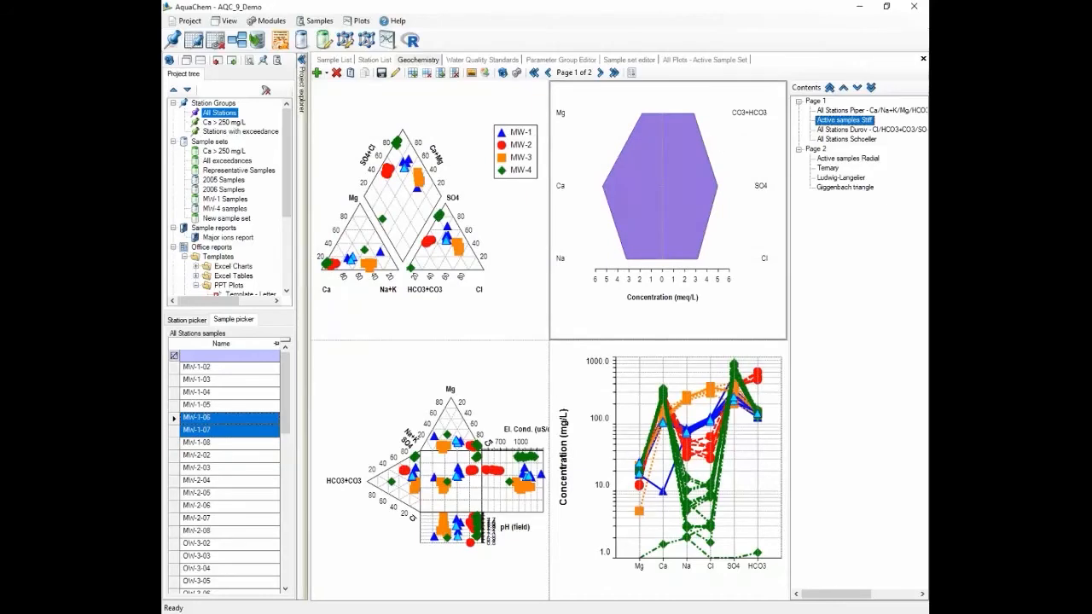
{"action": "left_click", "coordinate": [174, 455], "text": "shift"}
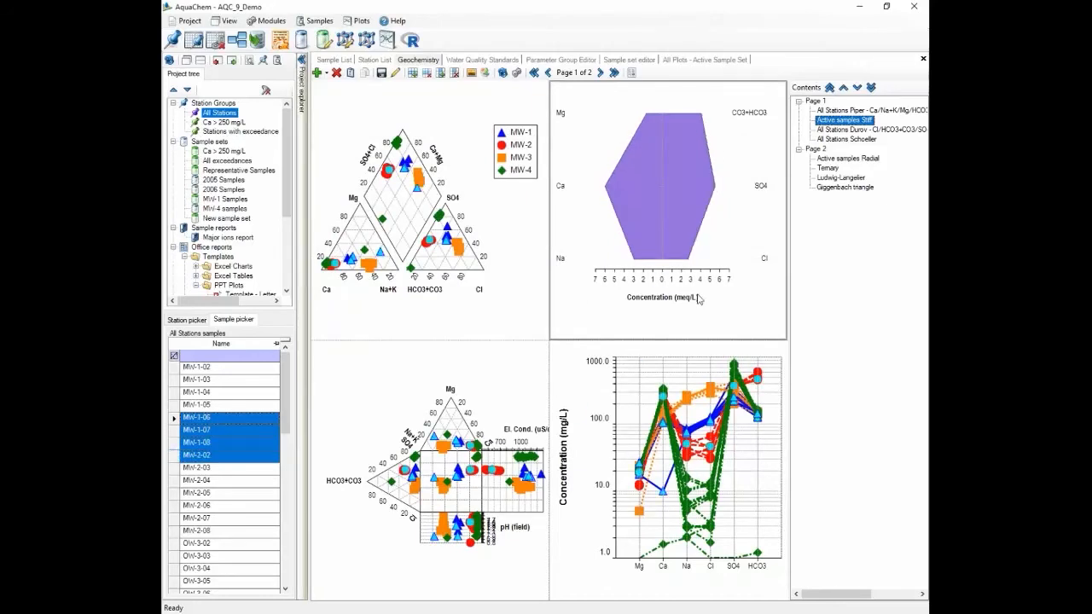
- In the Sample List, select MW-2-03 through OW-3-08, view the options for adding them to a sample set, and select only MW-1-07
{"action": "mouse_move", "coordinate": [285, 146]}
{"action": "left_mouse_down"}
{"action": "mouse_move", "coordinate": [290, 196]}
{"action": "mouse_move", "coordinate": [292, 141]}
{"action": "left_mouse_up"}
{"action": "left_click", "coordinate": [333, 60]}
{"action": "left_click_drag", "start_coordinate": [327, 212], "coordinate": [327, 367]}
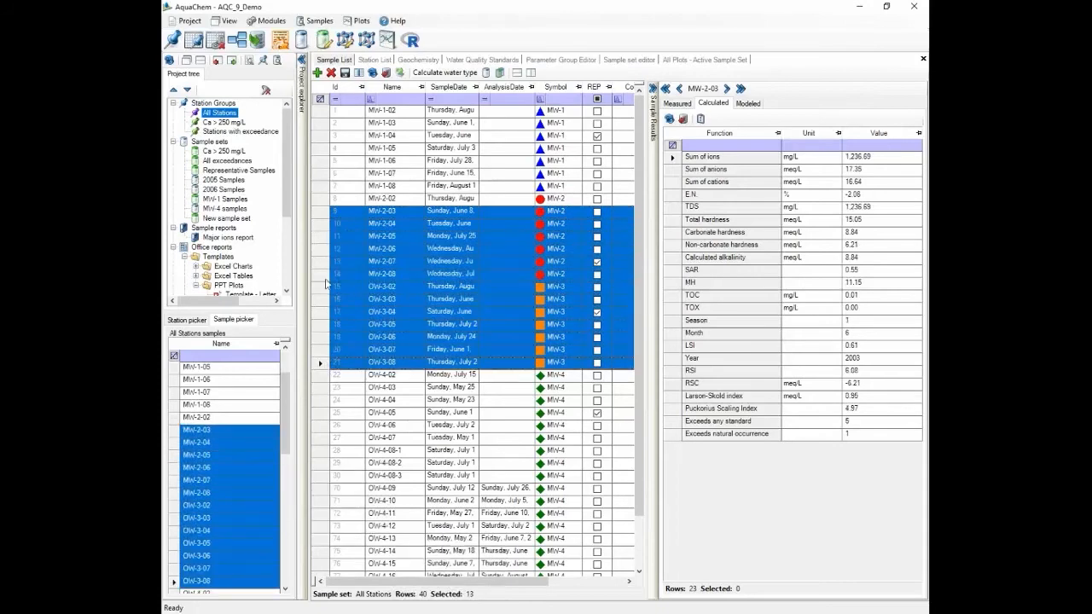
{"action": "right_click", "coordinate": [383, 254]}
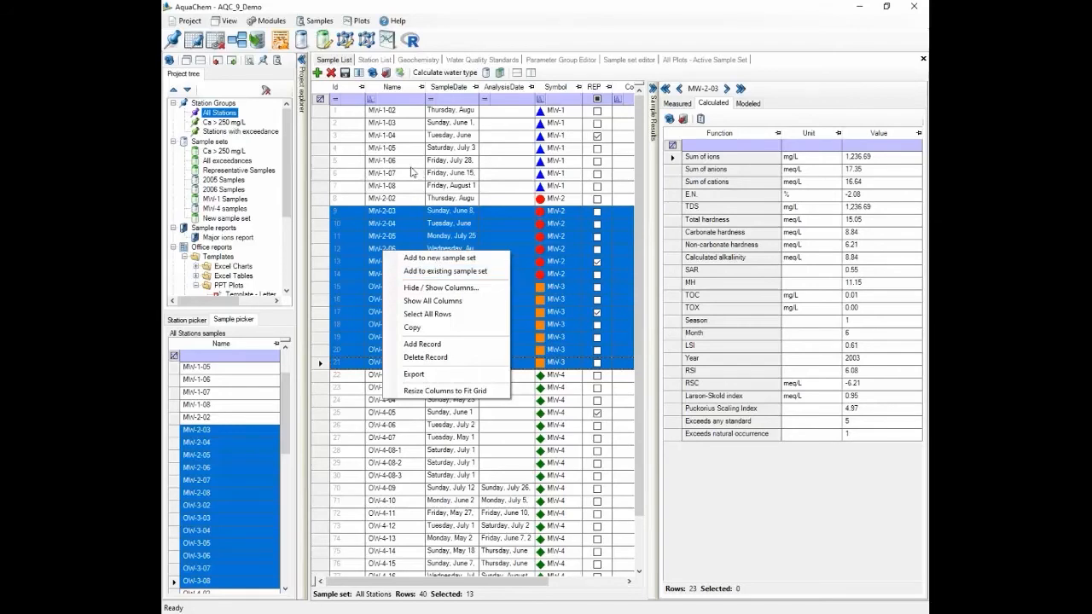
{"action": "left_click", "coordinate": [319, 177]}
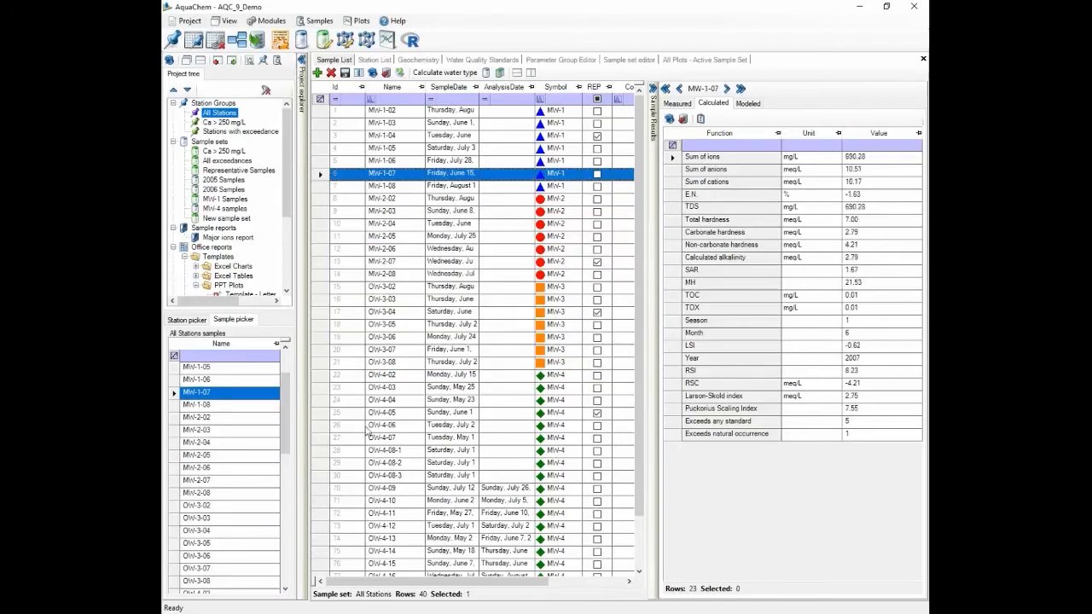
- Open the Major ions report, try several sample sets as its source, and settle on the All Stations group
{"action": "scroll", "coordinate": [239, 177], "scroll_direction": "down", "scroll_amount": 2}
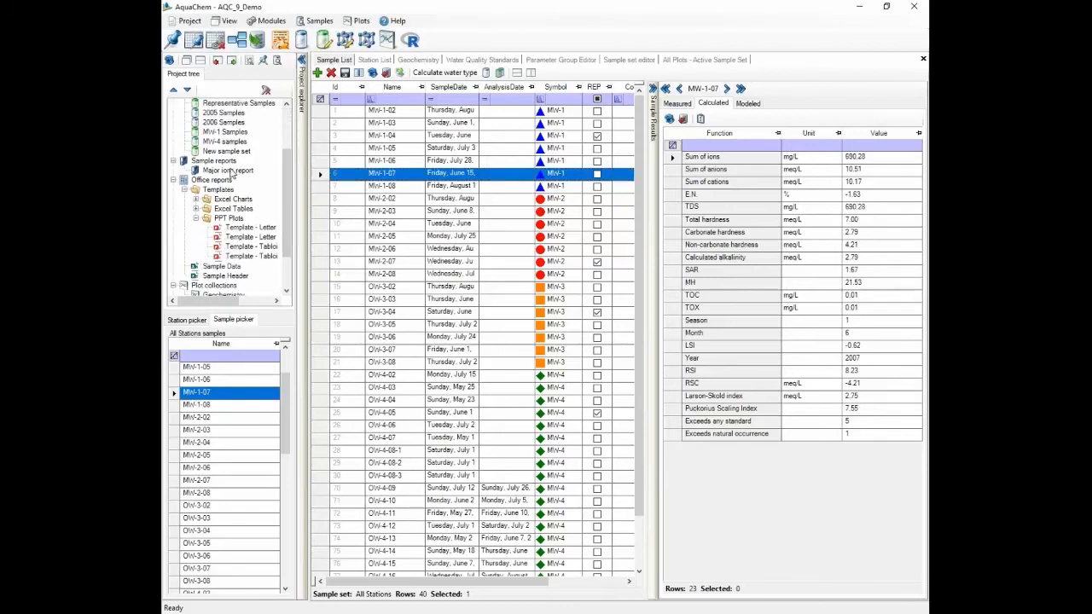
{"action": "left_click", "coordinate": [226, 171]}
{"action": "double_click", "coordinate": [227, 171]}
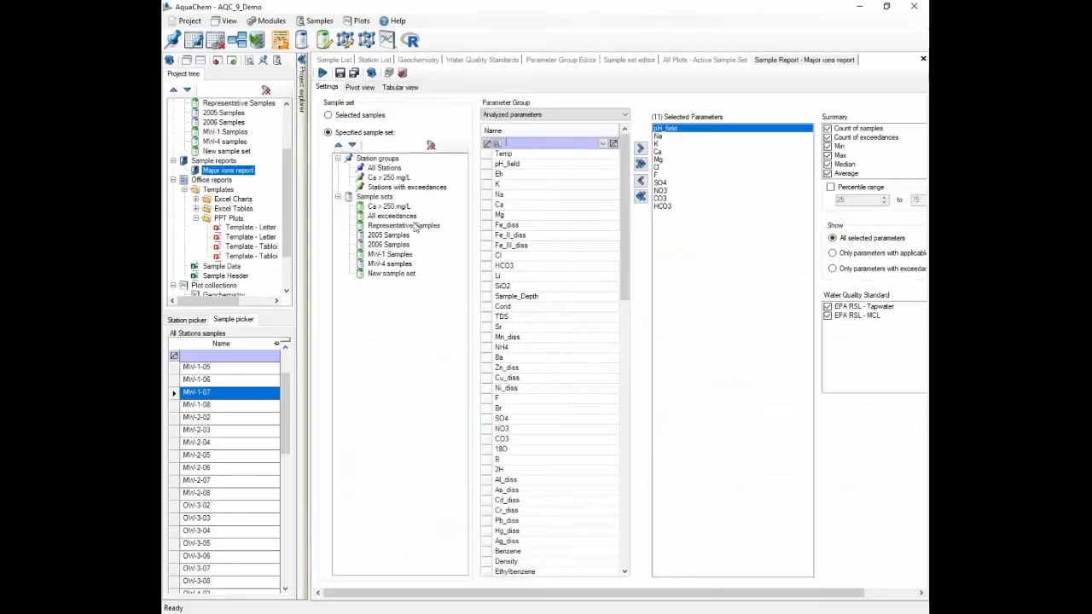
{"action": "left_click", "coordinate": [377, 170]}
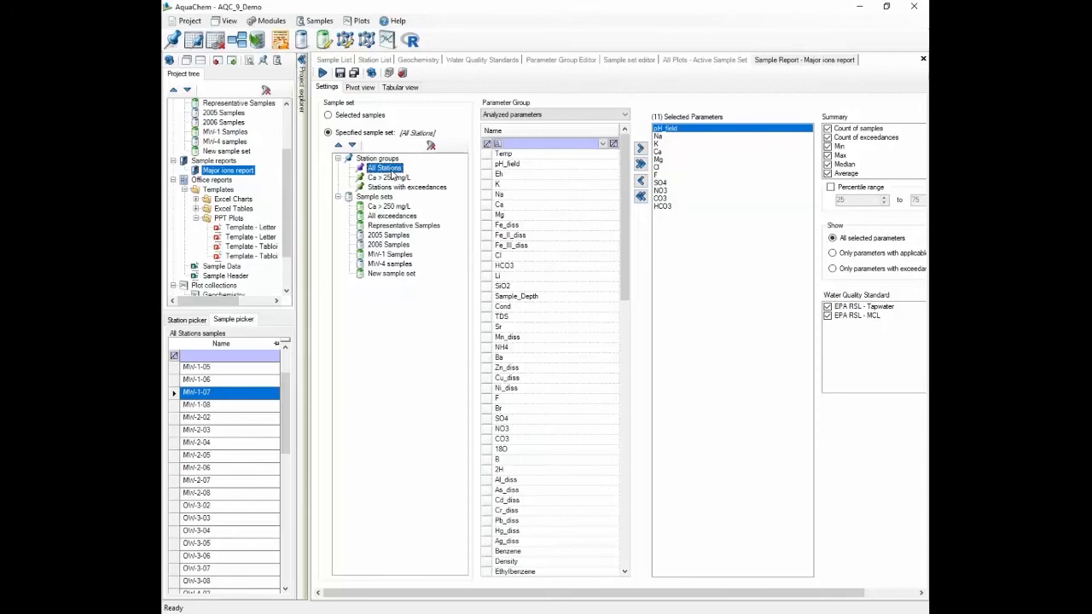
{"action": "left_click", "coordinate": [388, 208]}
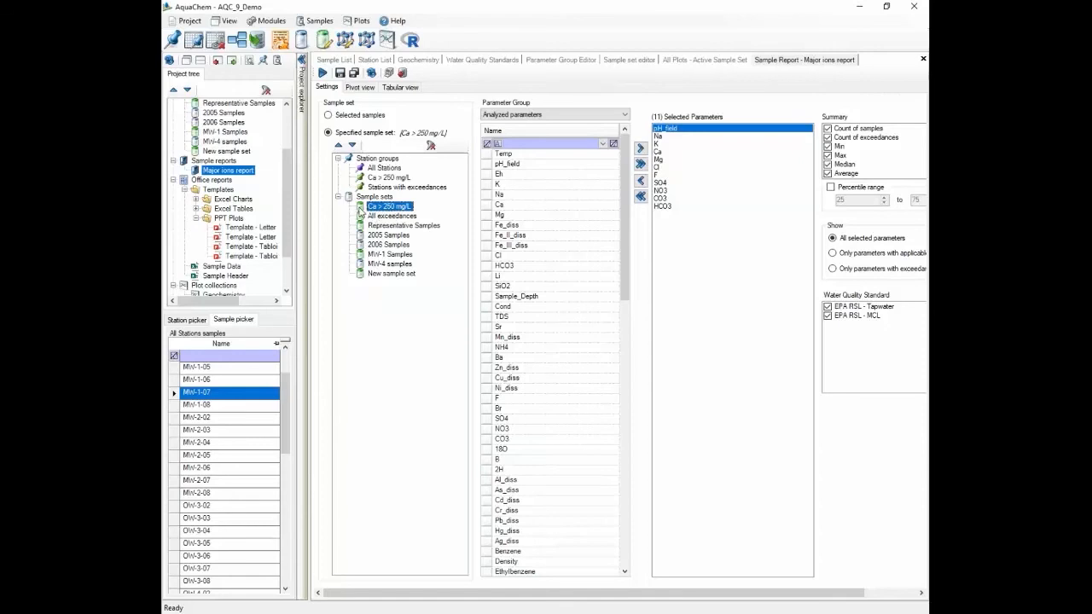
{"action": "left_click", "coordinate": [363, 235]}
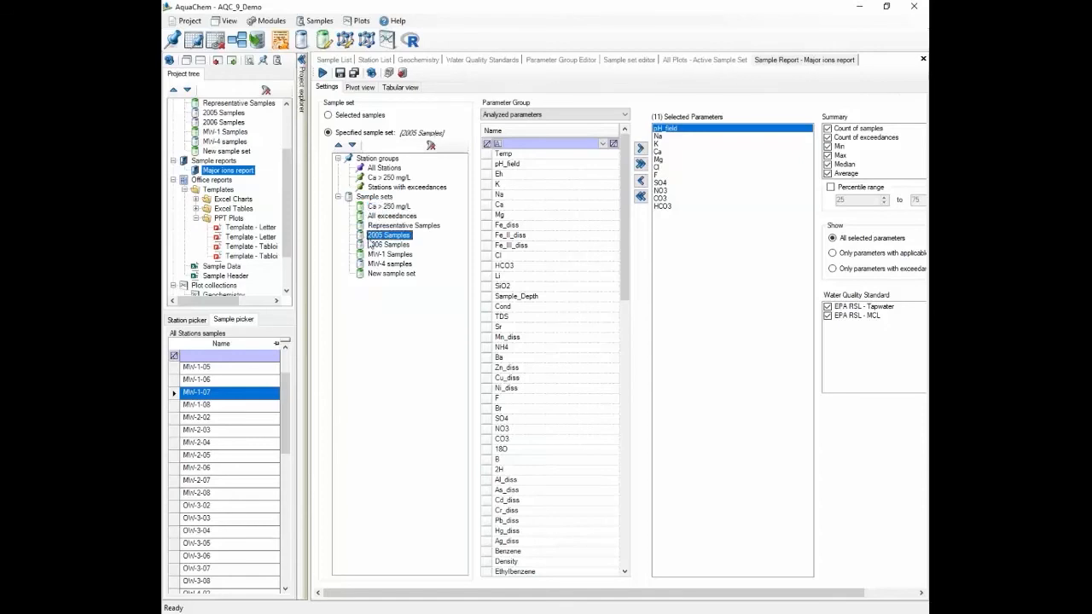
{"action": "left_click", "coordinate": [385, 170]}
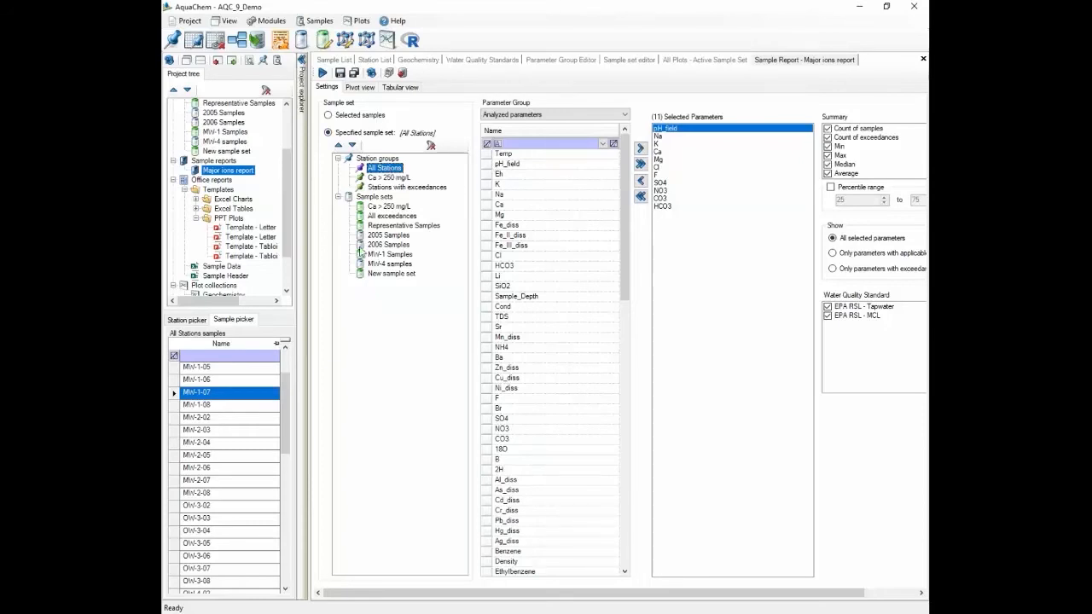
- Look through the report's parameter groups and include the 25 to 75 percentile range in its summary
{"action": "left_click", "coordinate": [526, 114]}
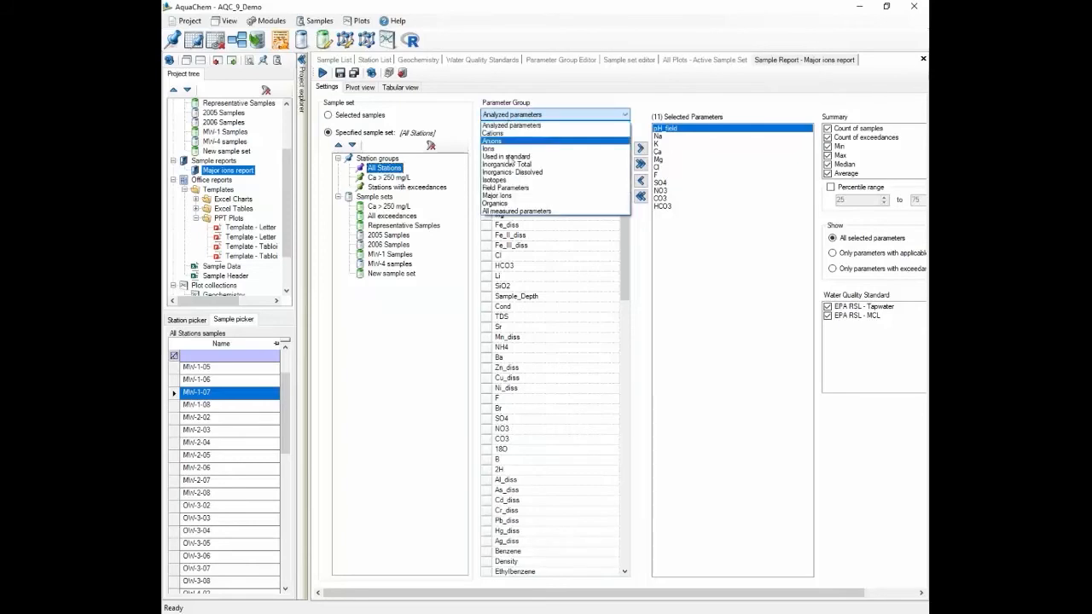
{"action": "left_click", "coordinate": [528, 105]}
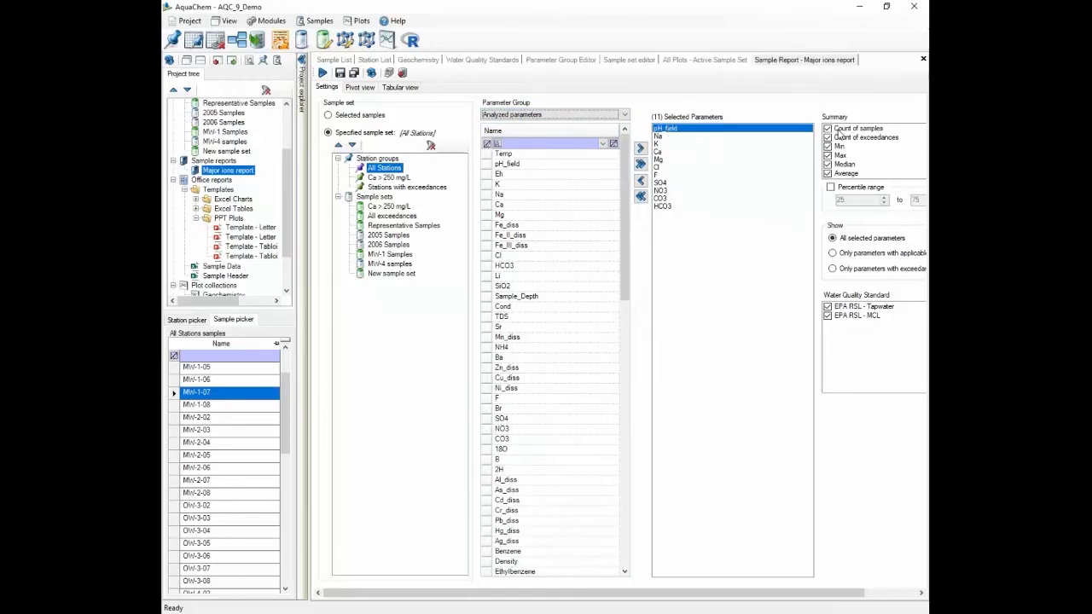
{"action": "left_click", "coordinate": [839, 189]}
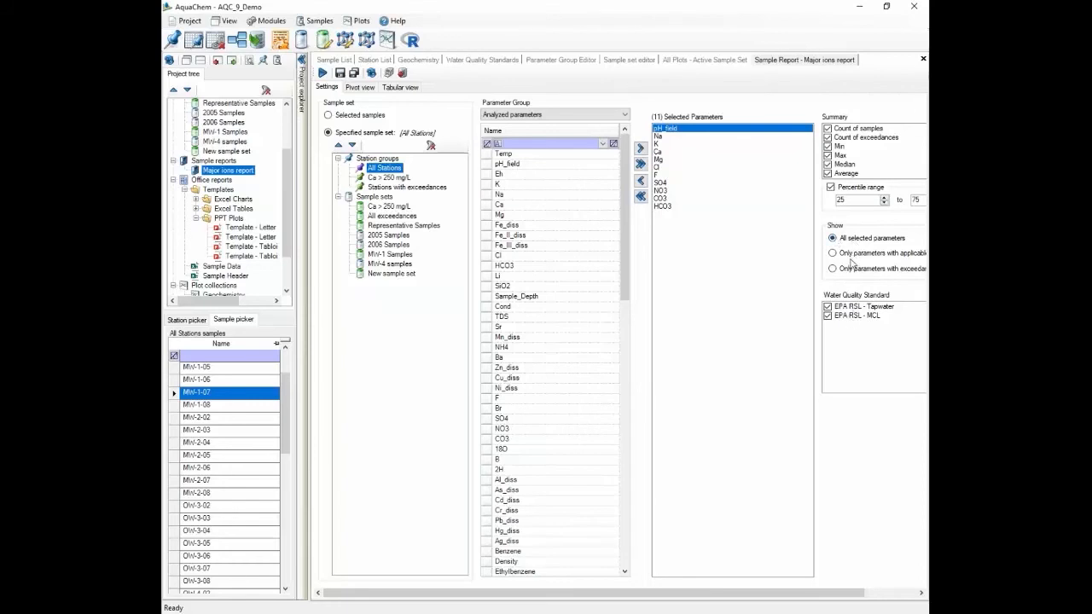
{"action": "left_click_drag", "start_coordinate": [799, 593], "coordinate": [884, 603]}
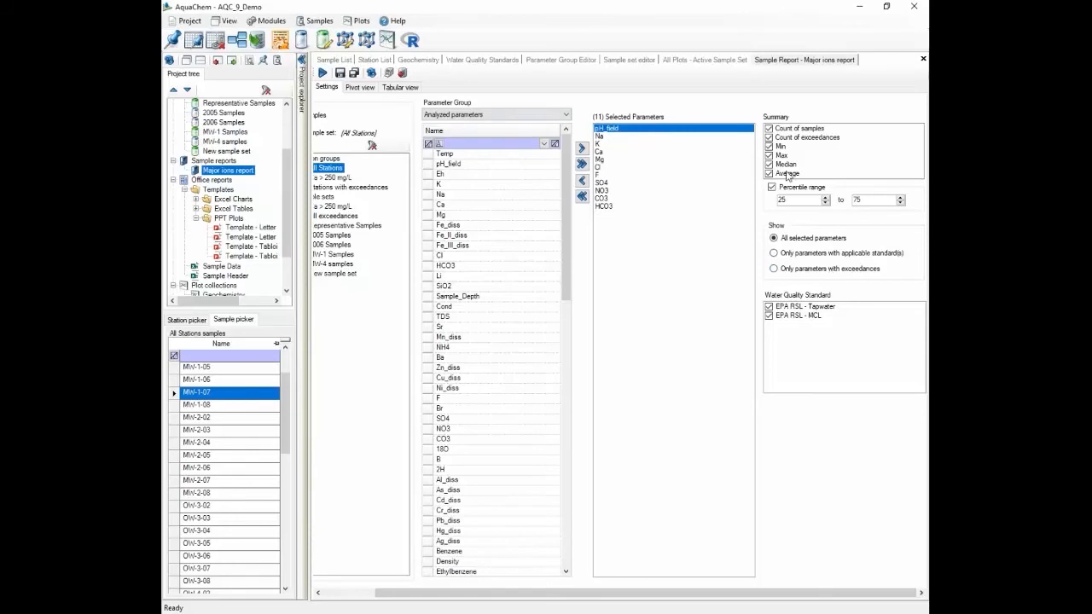
- Run the Major ions report and examine its pivot view across the samples and the summary statistics
{"action": "left_click", "coordinate": [322, 73]}
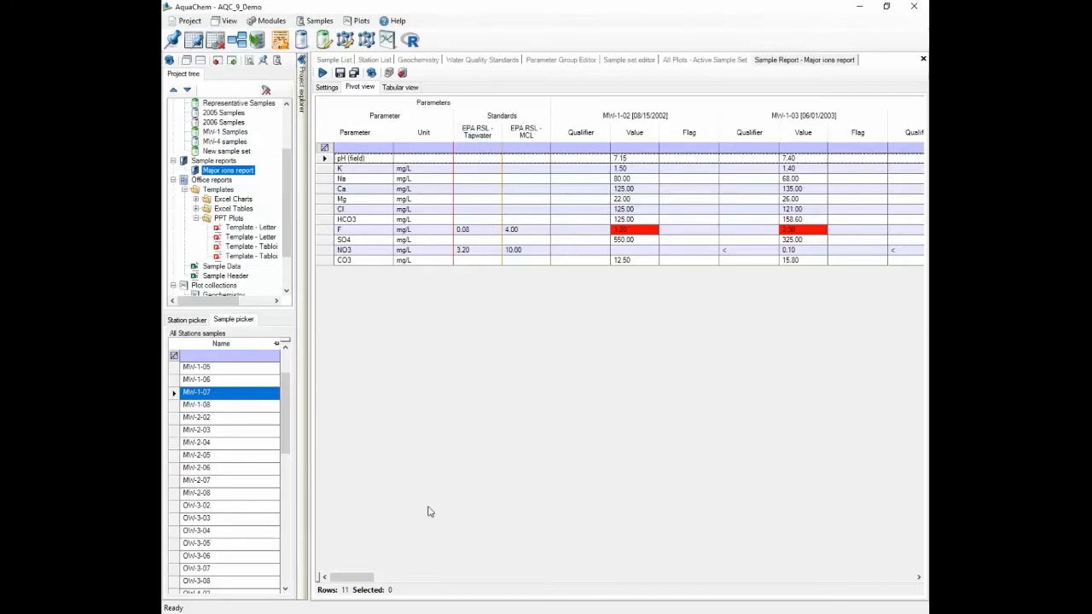
{"action": "left_click_drag", "start_coordinate": [369, 582], "coordinate": [912, 611]}
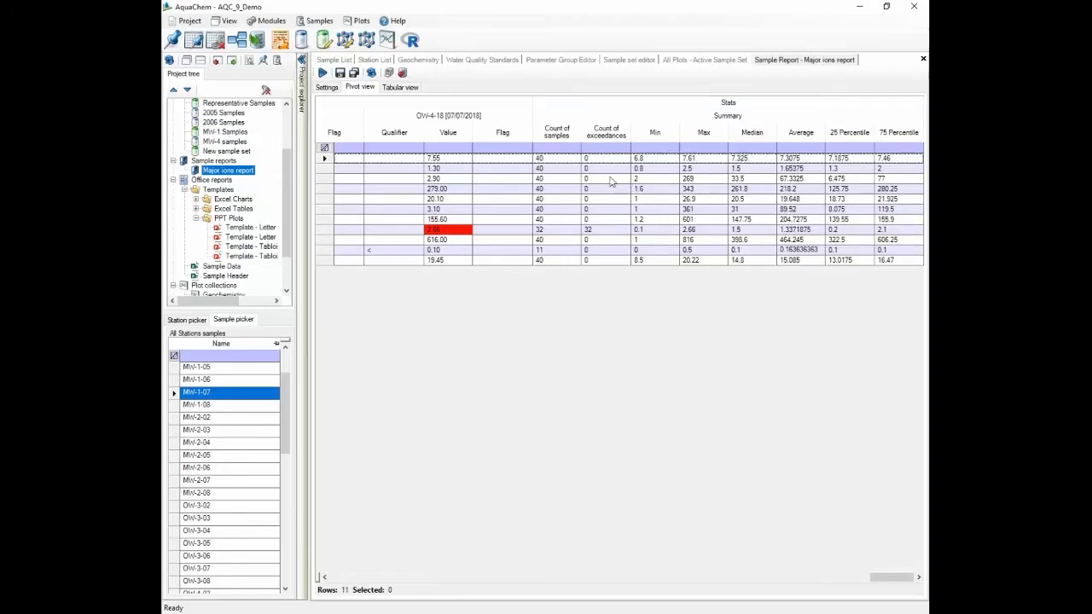
{"action": "left_click_drag", "start_coordinate": [884, 579], "coordinate": [739, 580]}
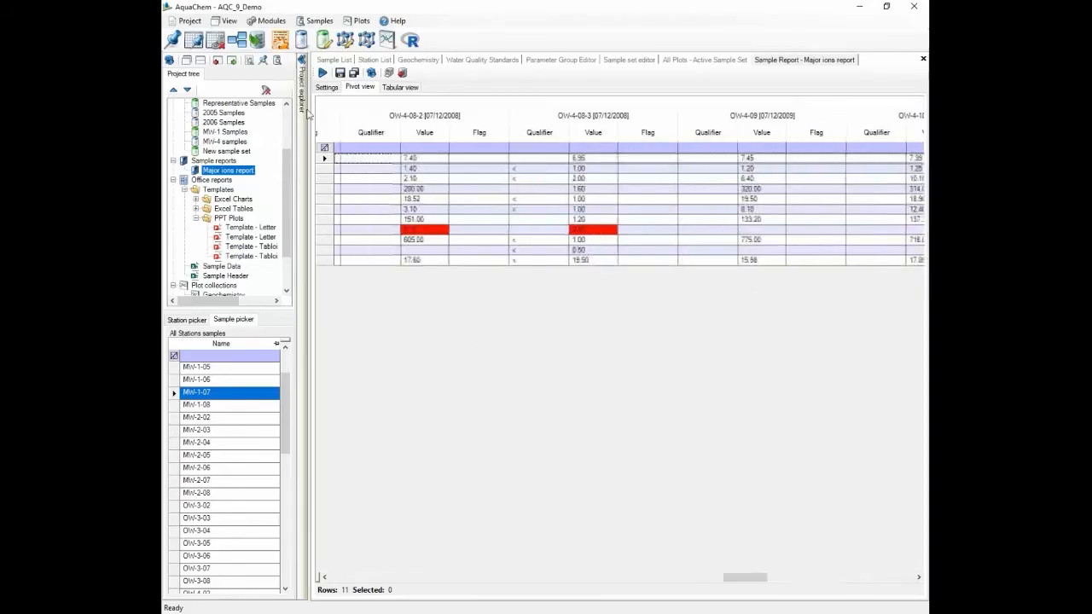
- View the report's print preview in an enlarged window, close it, and return to the All Plots collection
{"action": "left_click", "coordinate": [388, 74]}
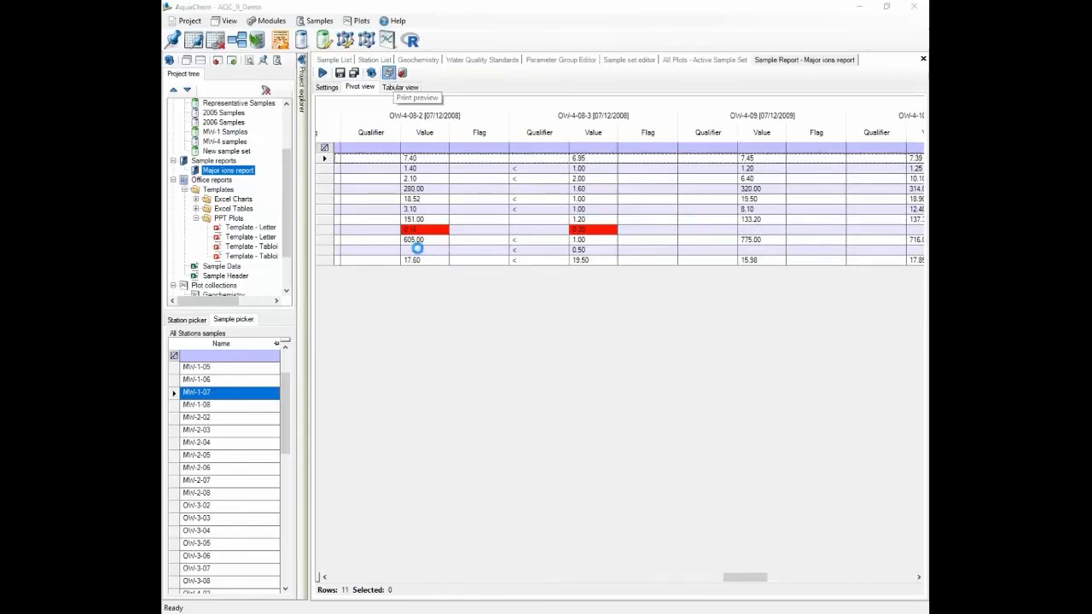
{"action": "left_click_drag", "start_coordinate": [928, 153], "coordinate": [452, 112]}
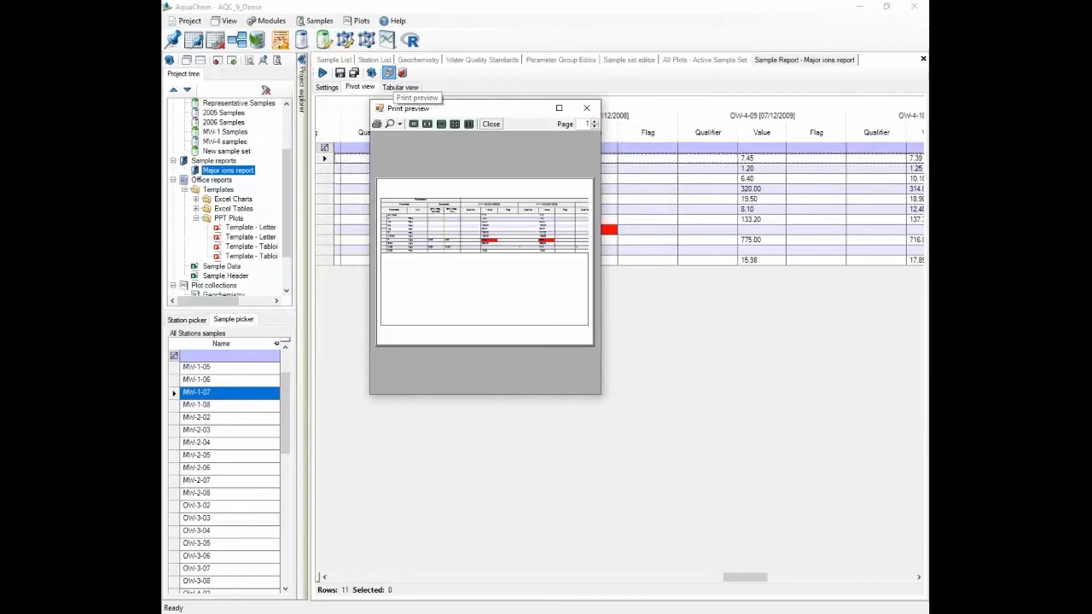
{"action": "left_click_drag", "start_coordinate": [601, 394], "coordinate": [874, 437]}
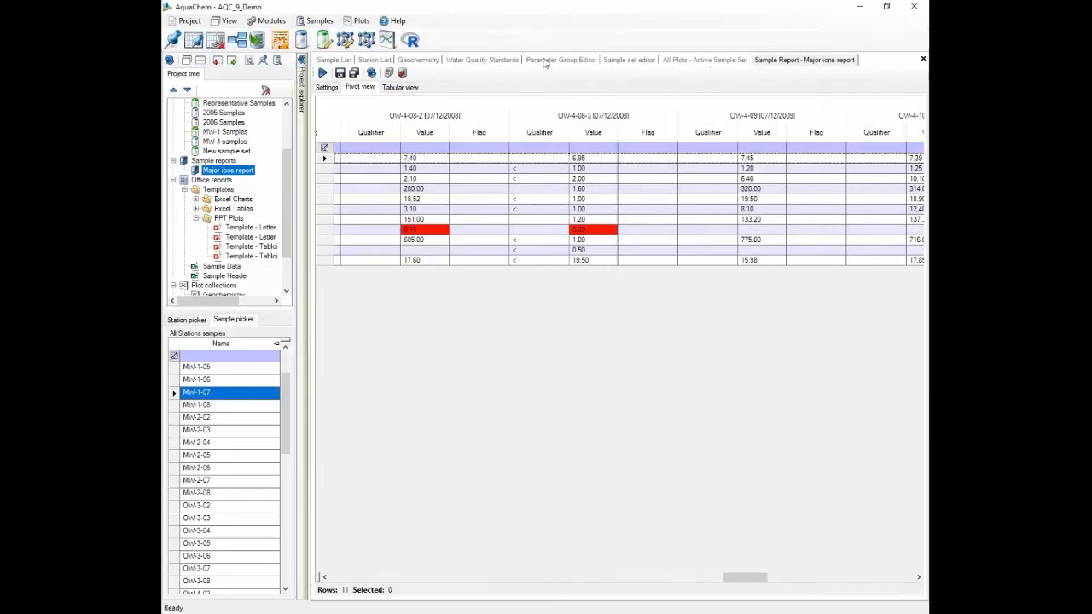
{"action": "left_click", "coordinate": [718, 60]}
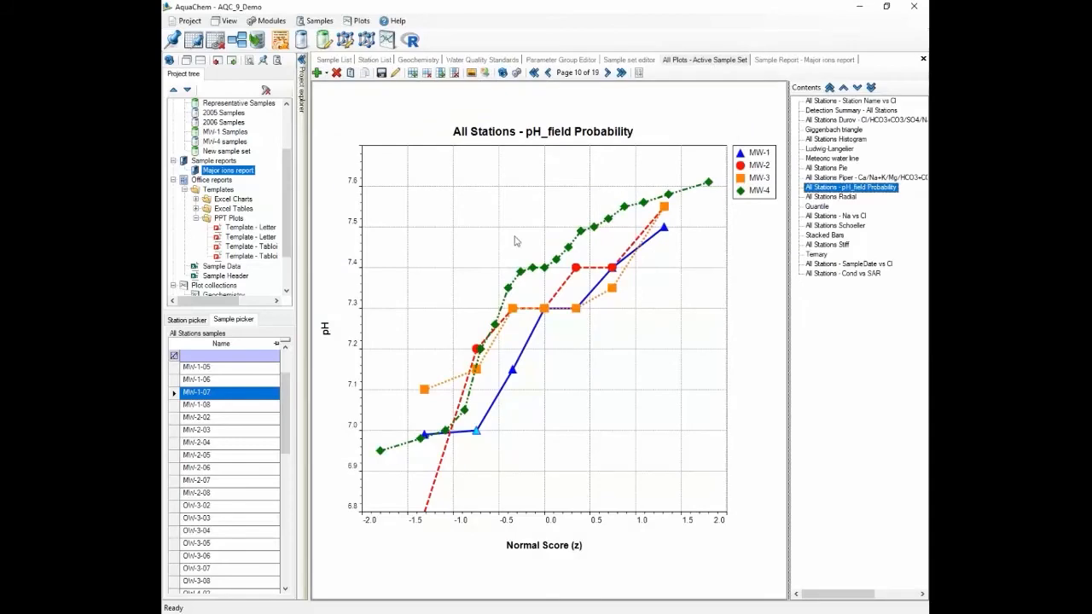
- Look through the image export options for the plot collection, including file types and predefined resolutions, and close them without exporting
{"action": "left_click", "coordinate": [471, 73]}
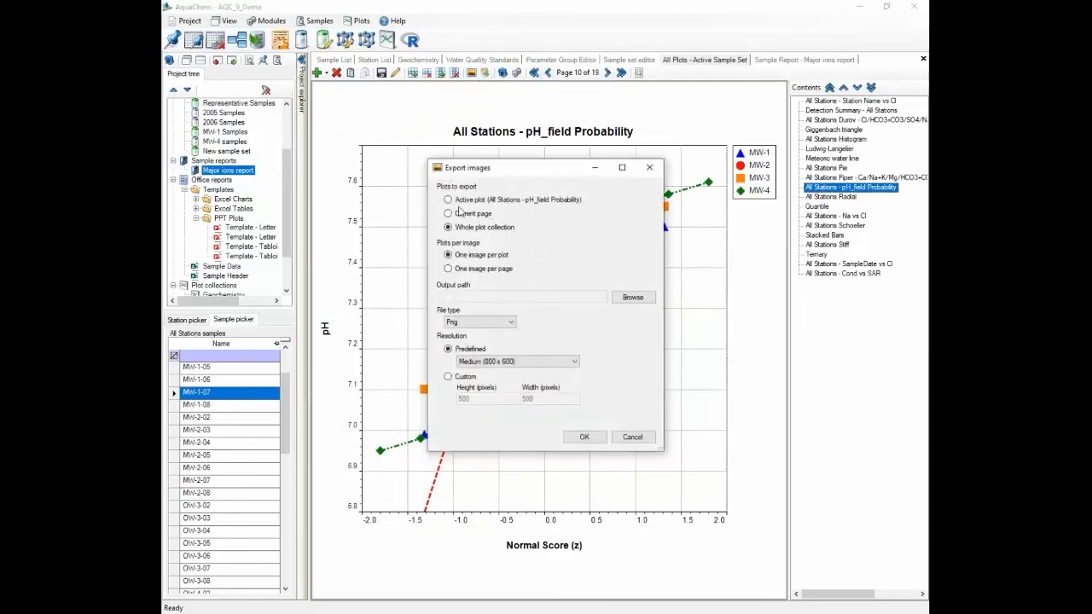
{"action": "left_click", "coordinate": [501, 328]}
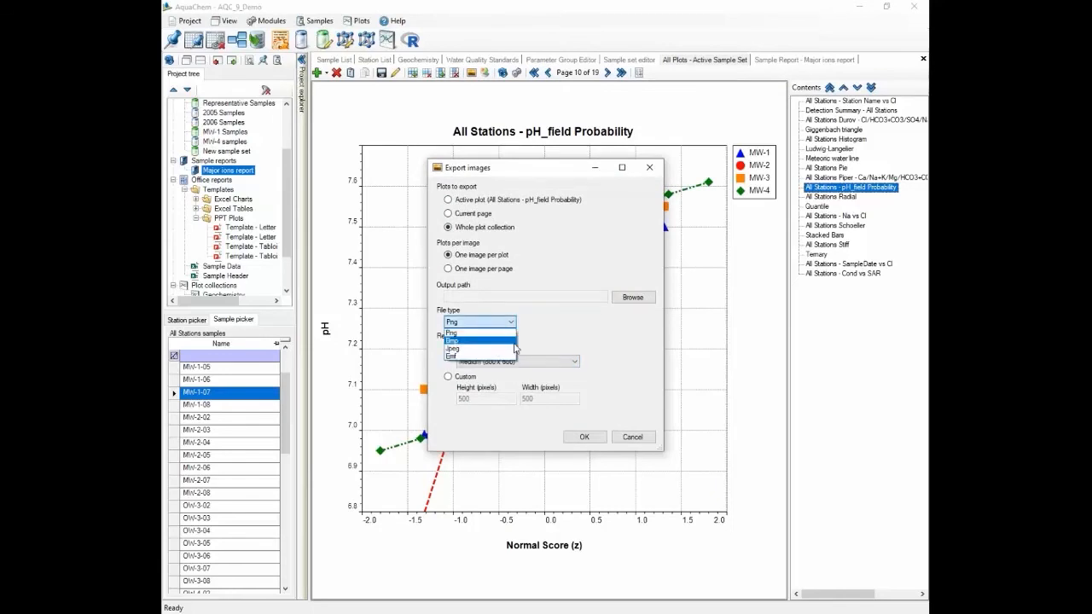
{"action": "left_click", "coordinate": [497, 334]}
{"action": "left_click", "coordinate": [536, 362]}
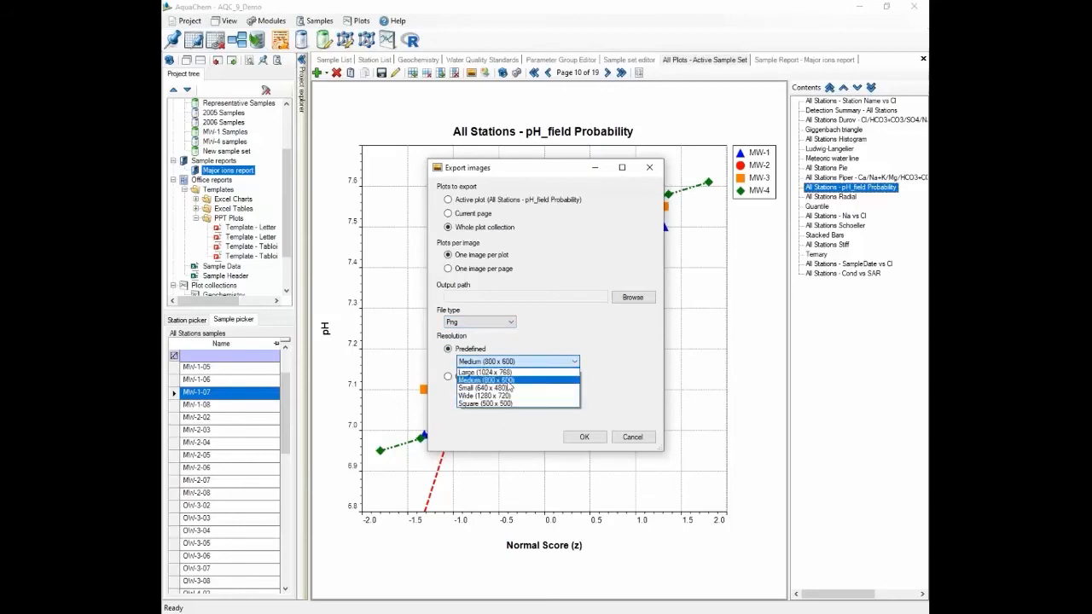
{"action": "left_click", "coordinate": [469, 380]}
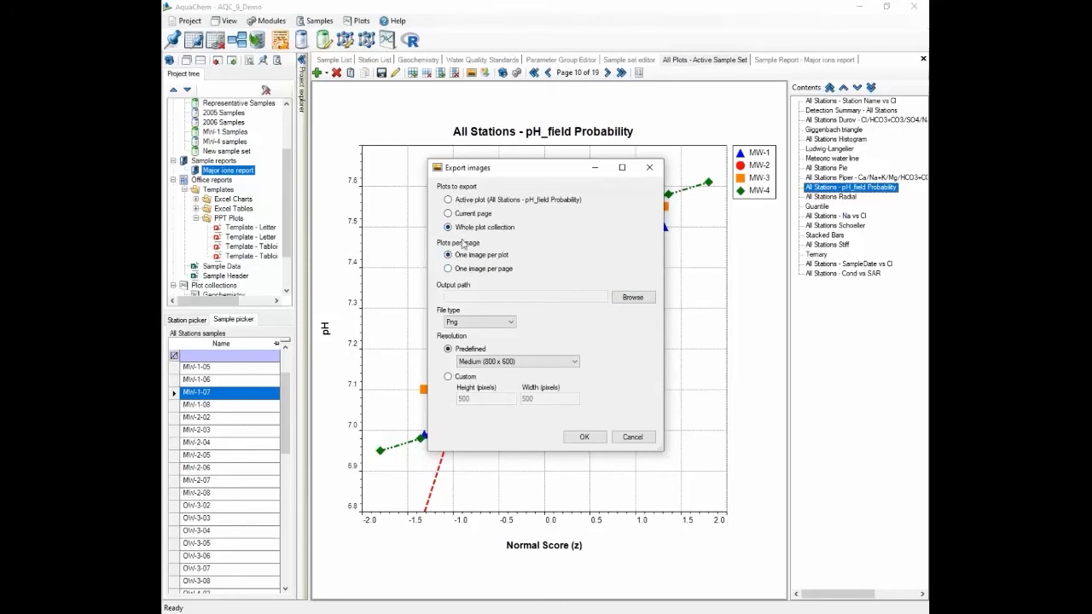
{"action": "left_click", "coordinate": [632, 438]}
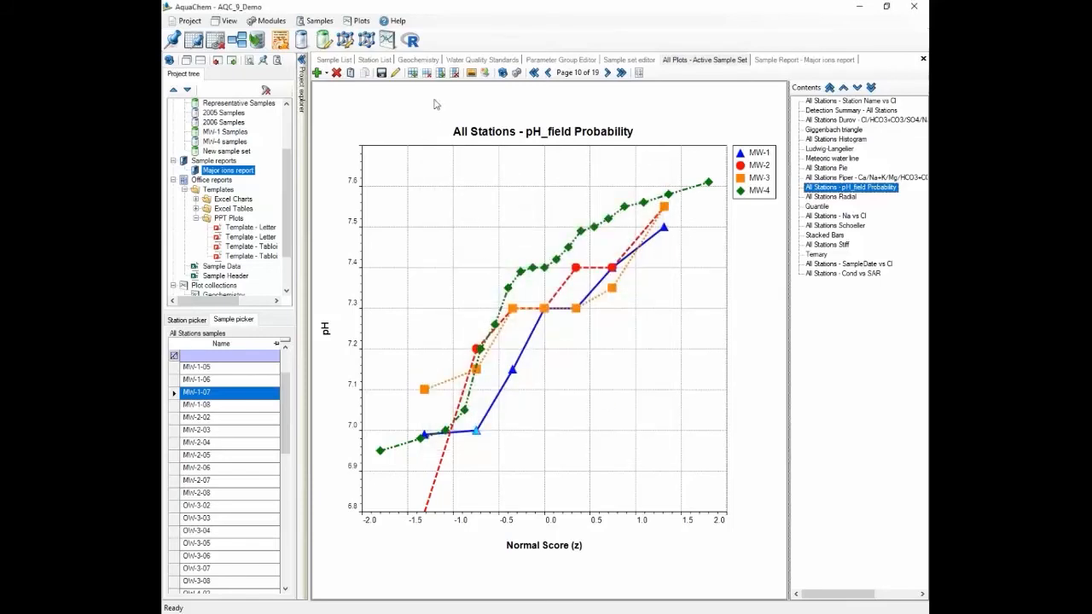
- Export the whole plot collection to a presentation named Report of Charts, using the Letter_Landscape template with one image per page, and view its first slides
{"action": "left_click", "coordinate": [486, 74]}
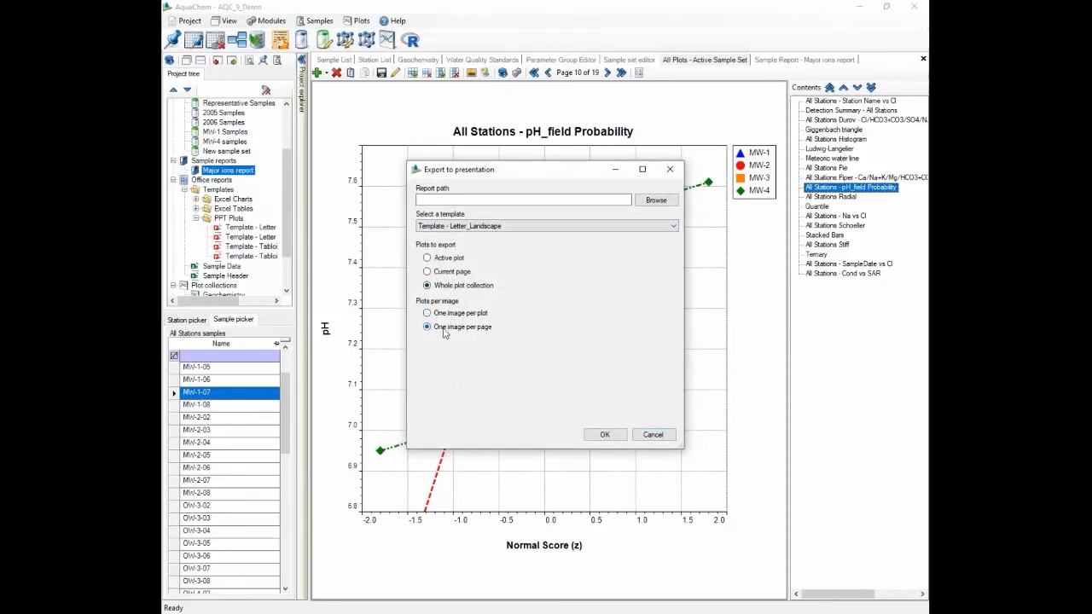
{"action": "left_click", "coordinate": [656, 199]}
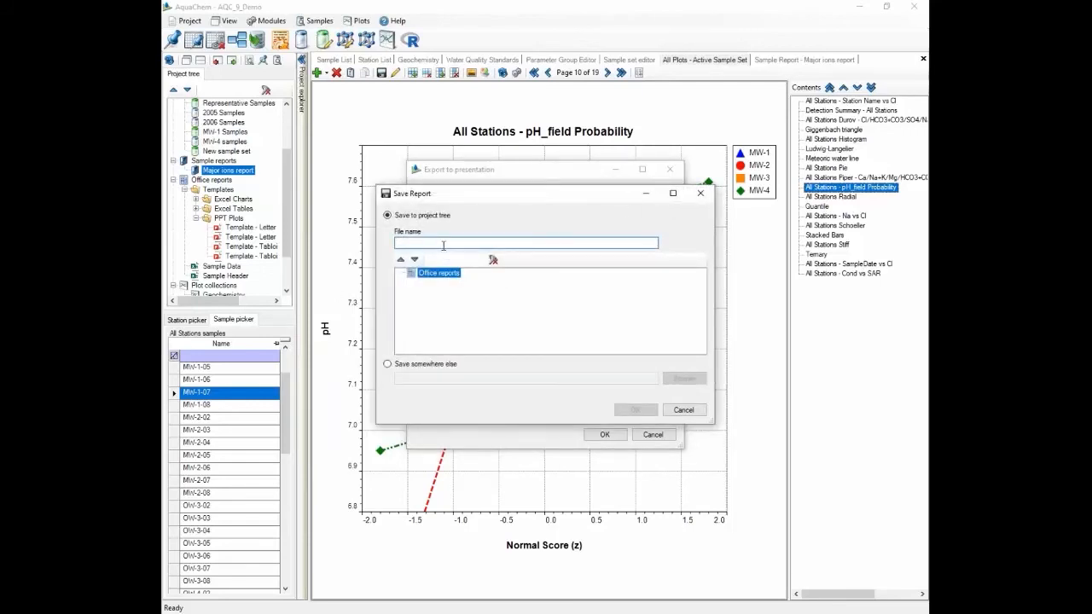
{"action": "type", "text": "REport of Charts"}
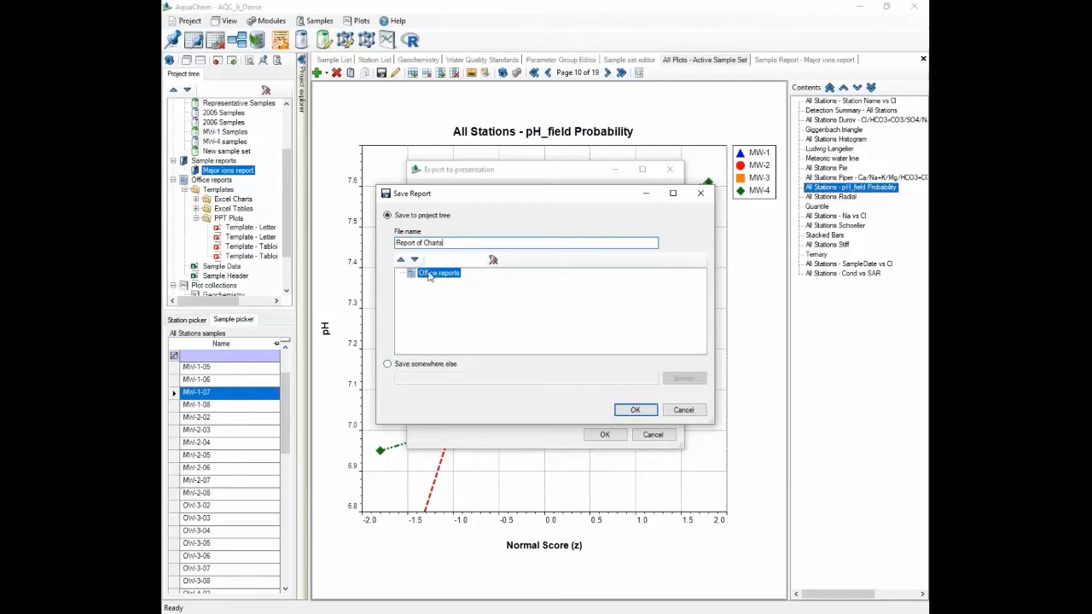
{"action": "left_click", "coordinate": [635, 409]}
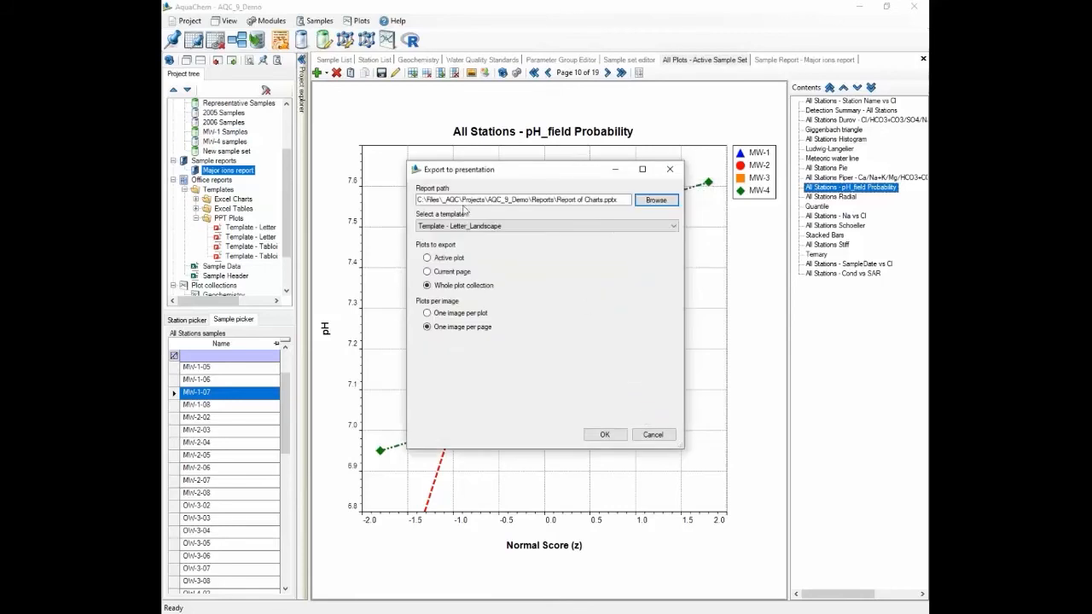
{"action": "left_click", "coordinate": [603, 436]}
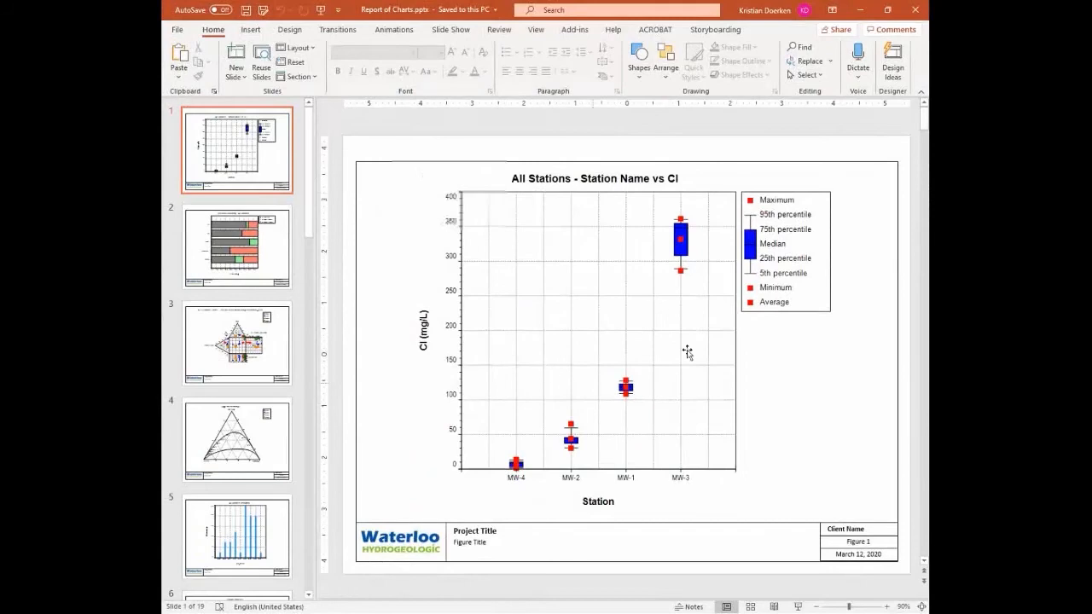
{"action": "scroll", "coordinate": [707, 395], "scroll_direction": "down", "scroll_amount": 1}
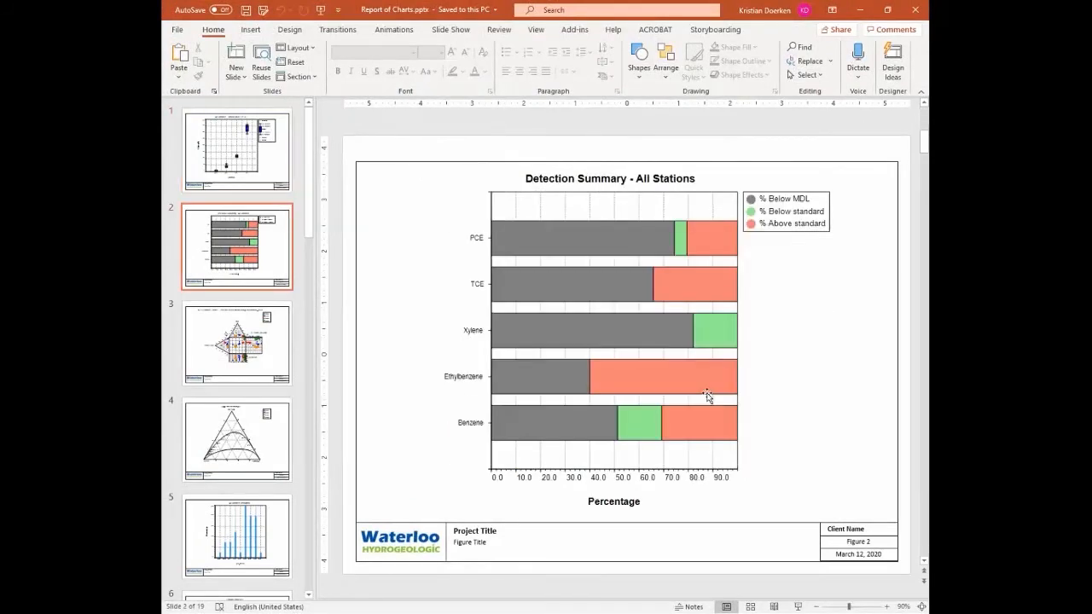
- Review the chart slides in the Report of Charts presentation, including the All Stations Pie figure and its title block
{"action": "scroll", "coordinate": [707, 396], "scroll_direction": "down", "scroll_amount": 3}
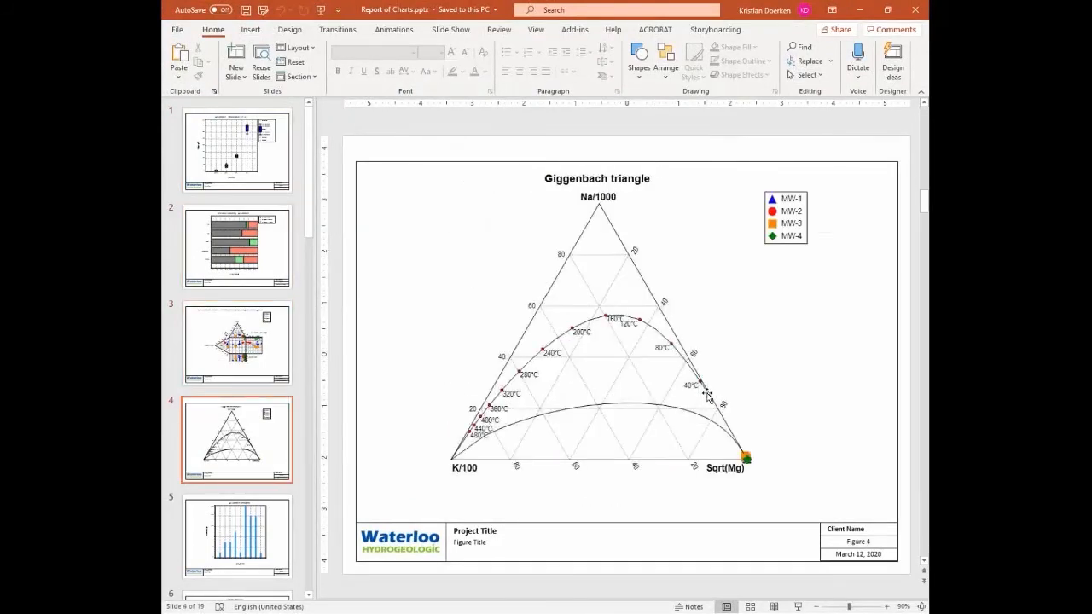
{"action": "scroll", "coordinate": [707, 395], "scroll_direction": "down", "scroll_amount": 3}
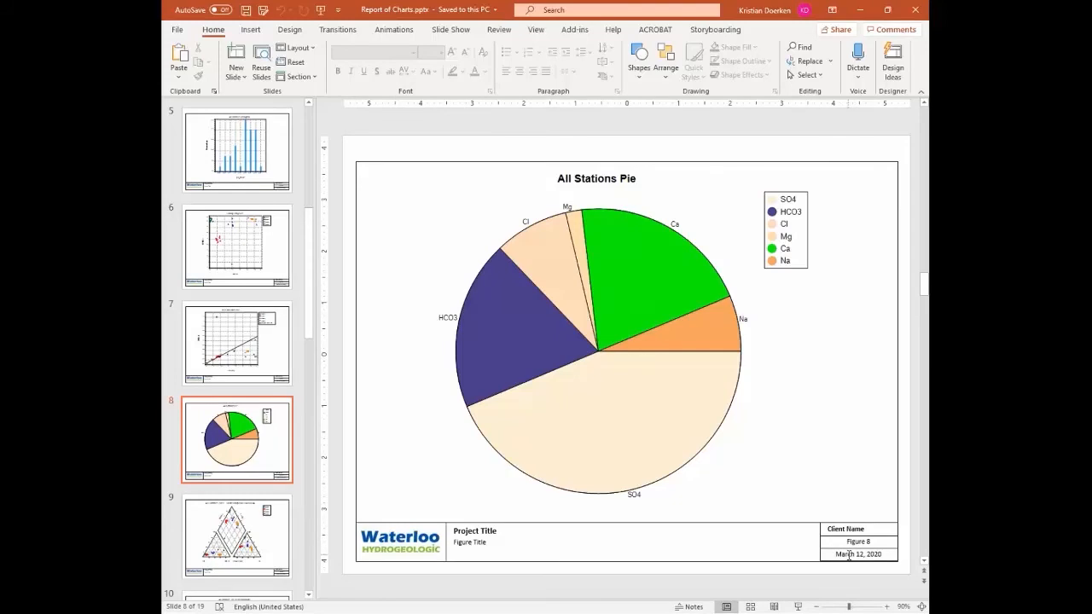
{"action": "left_click", "coordinate": [840, 487]}
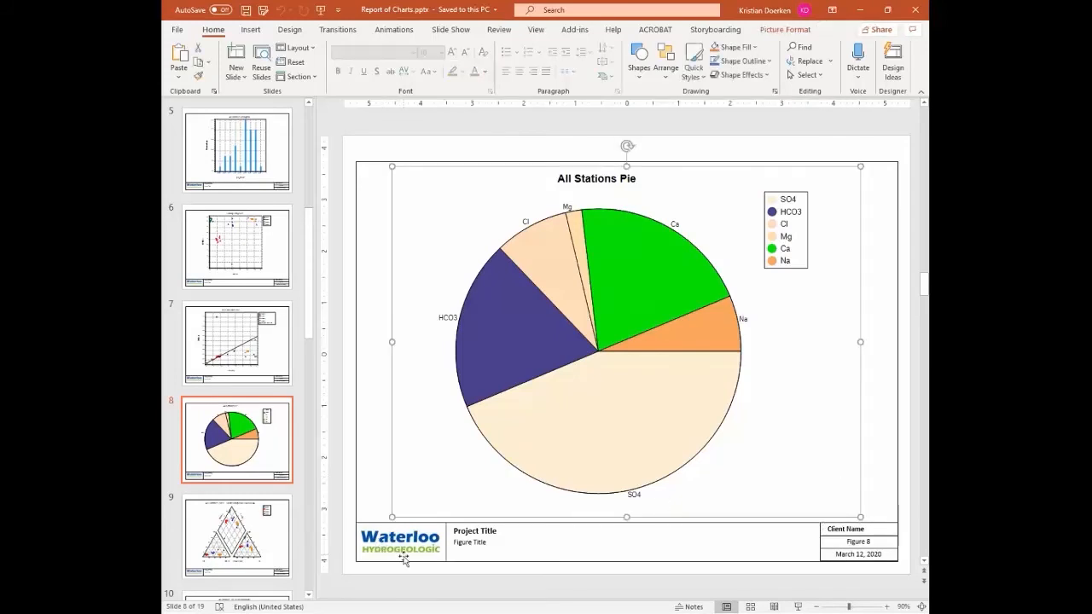
{"action": "left_click", "coordinate": [583, 153]}
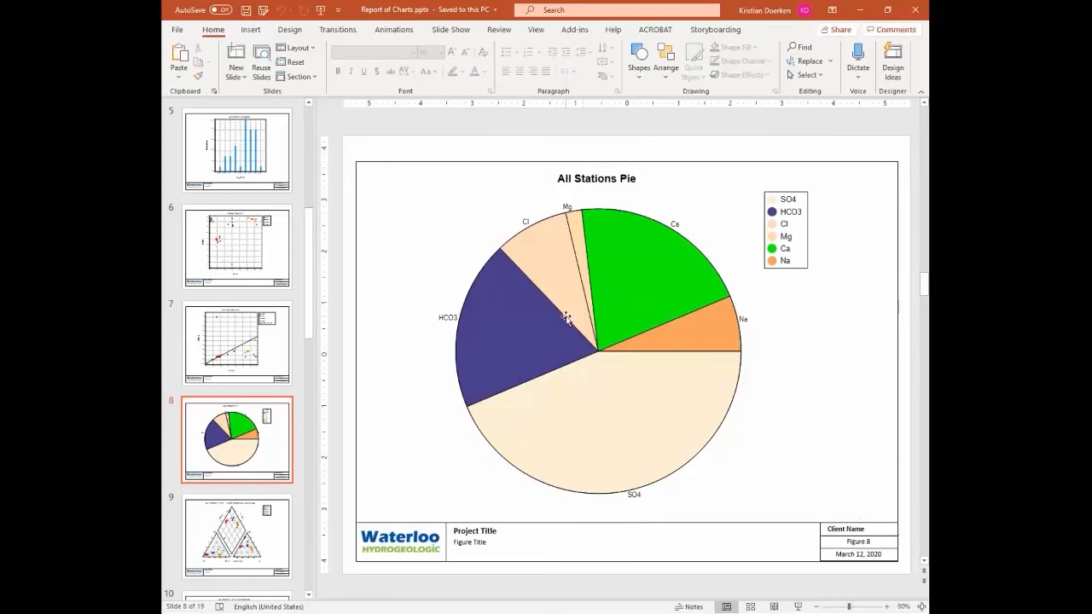
{"action": "scroll", "coordinate": [565, 313], "scroll_direction": "down", "scroll_amount": 3}
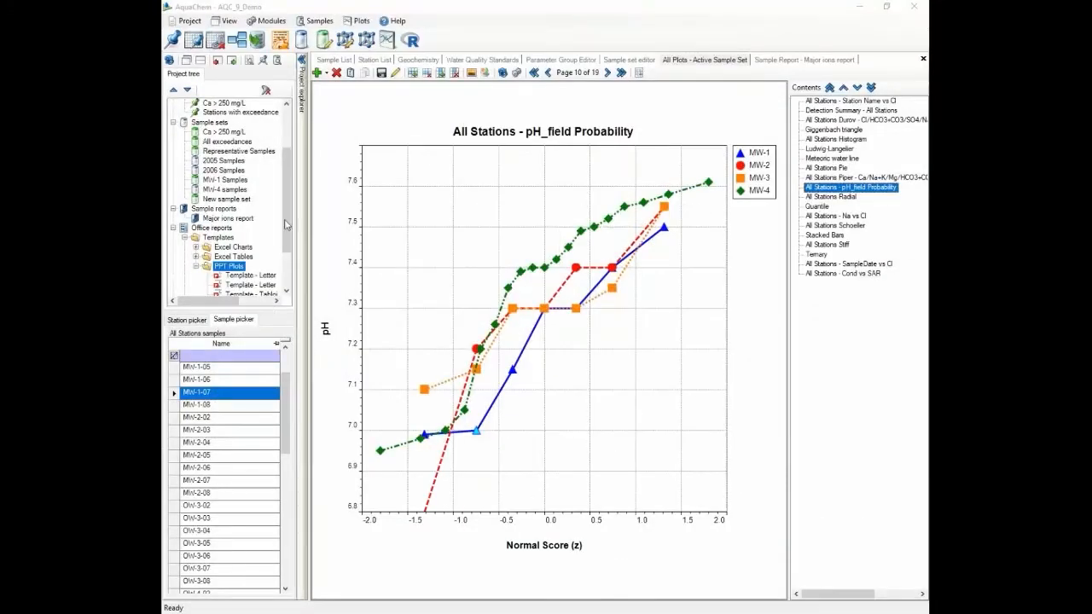
- Switch to AquaChem, open the Symbol Editor and display the Geology symbol group
{"action": "left_click_drag", "start_coordinate": [284, 219], "coordinate": [284, 259]}
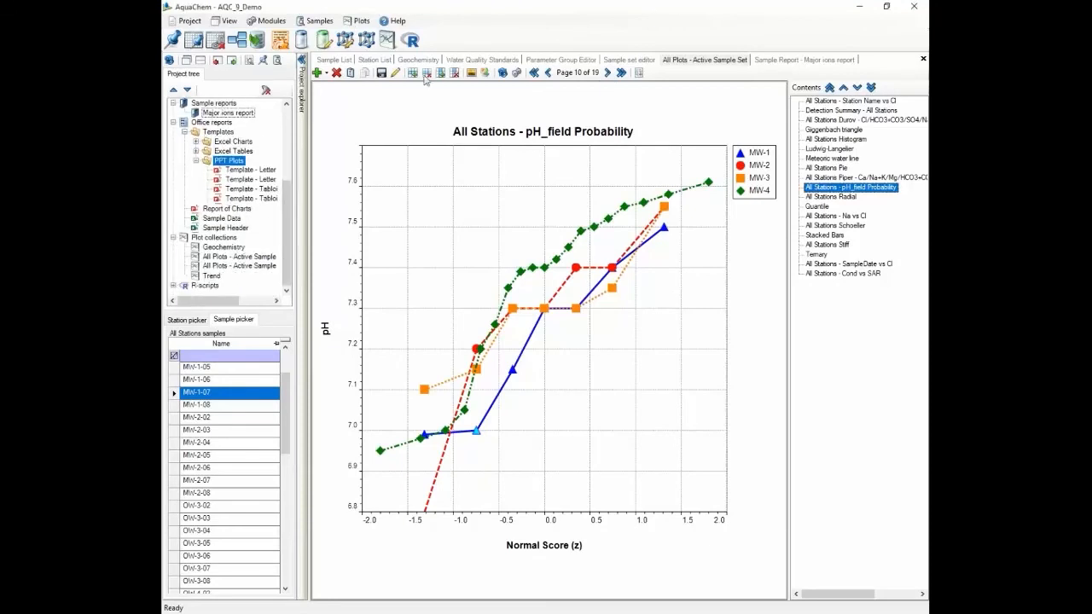
{"action": "left_click", "coordinate": [270, 21]}
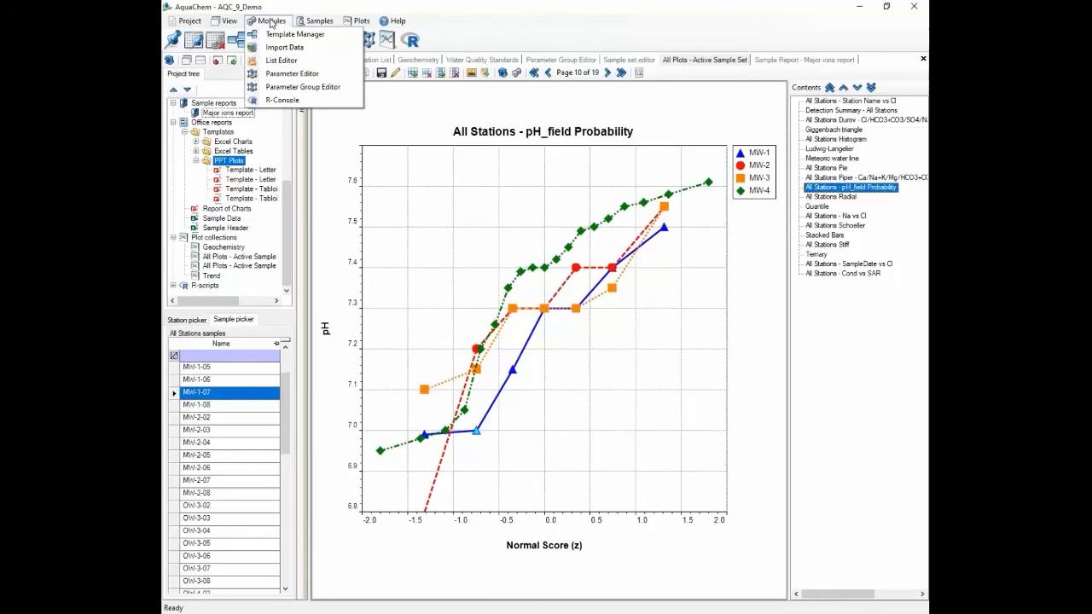
{"action": "mouse_move", "coordinate": [328, 21]}
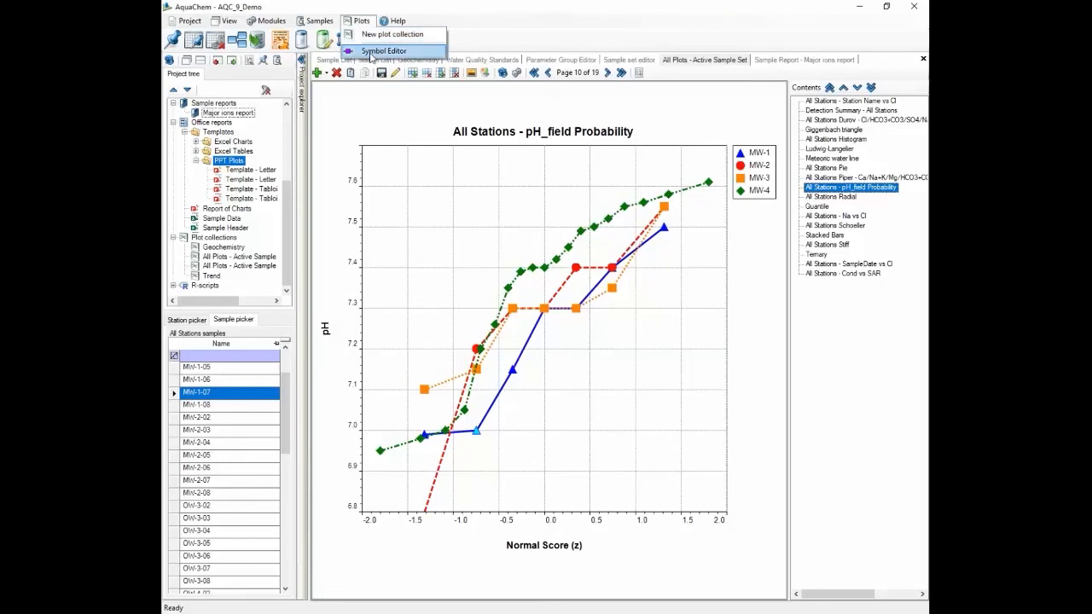
{"action": "left_click", "coordinate": [375, 51]}
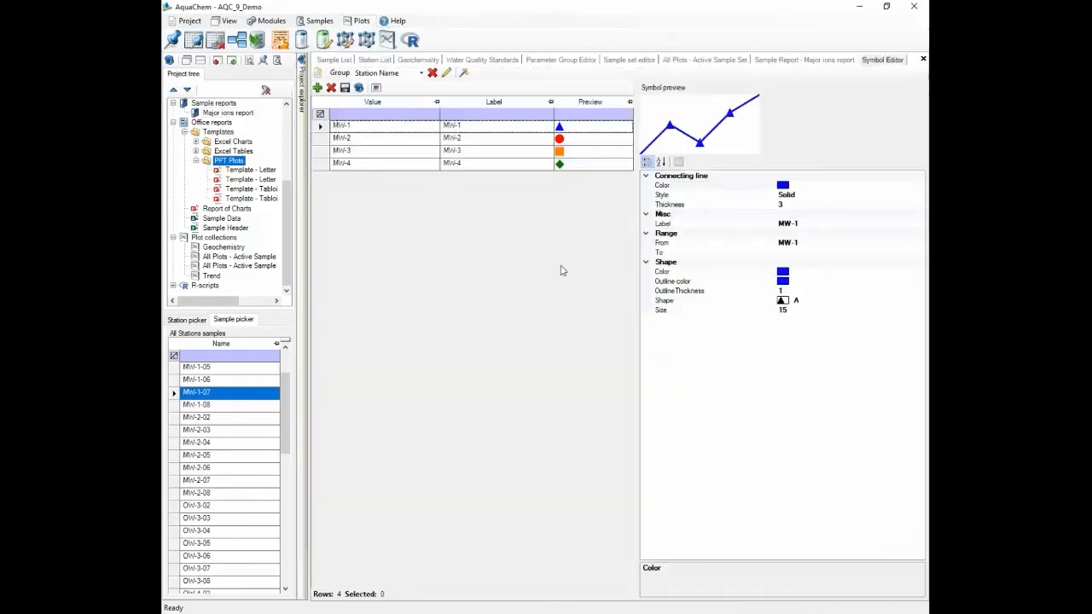
{"action": "left_click", "coordinate": [421, 73]}
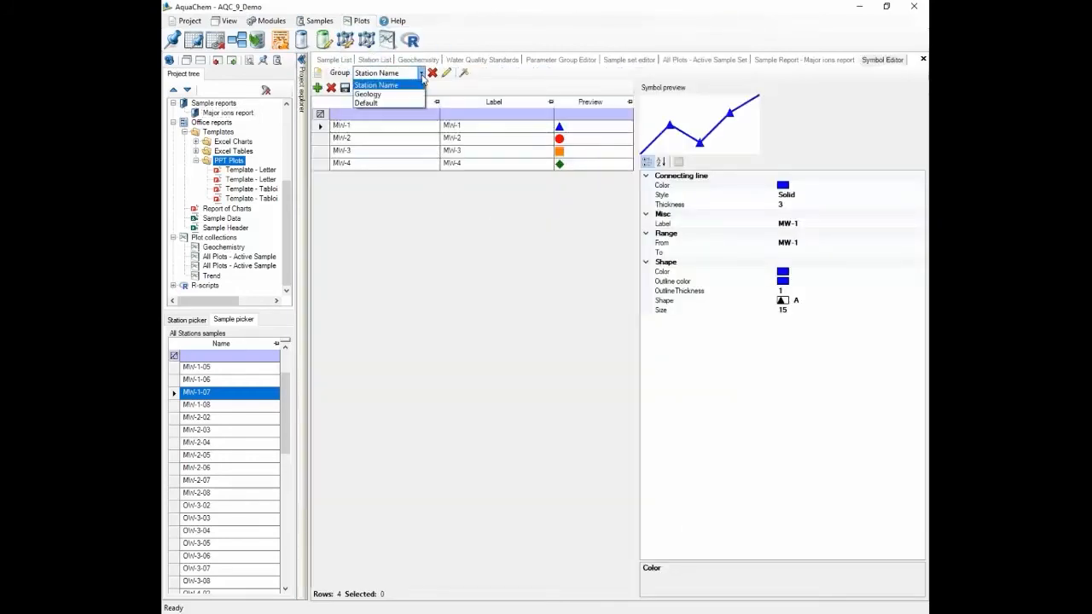
{"action": "left_click", "coordinate": [382, 94]}
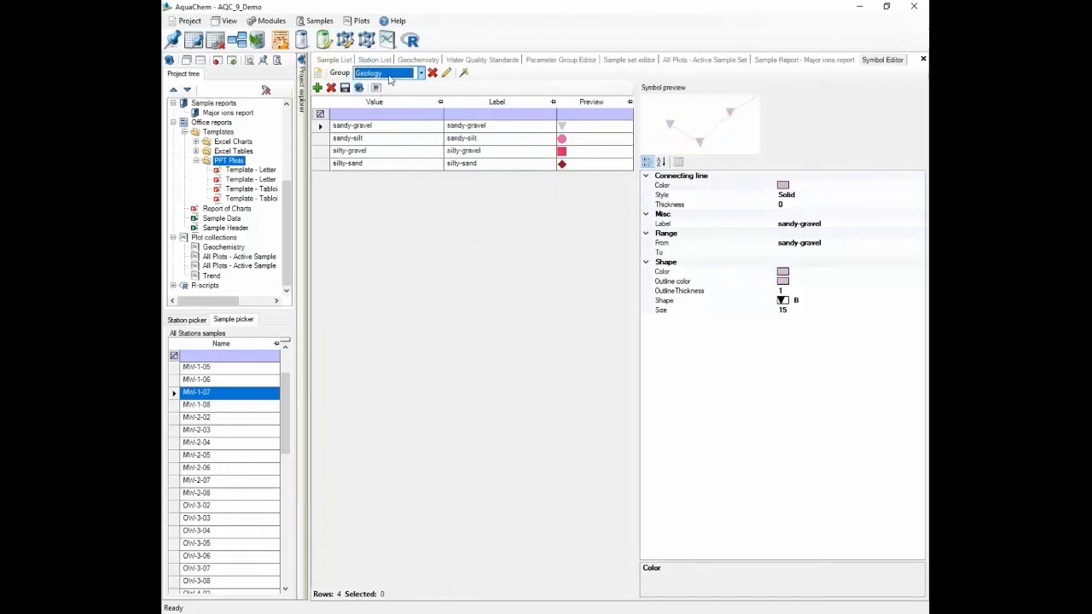
- Create a symbol group named WATERTYPE2 based on the WATERTYPE sample parameter
{"action": "left_click", "coordinate": [318, 73]}
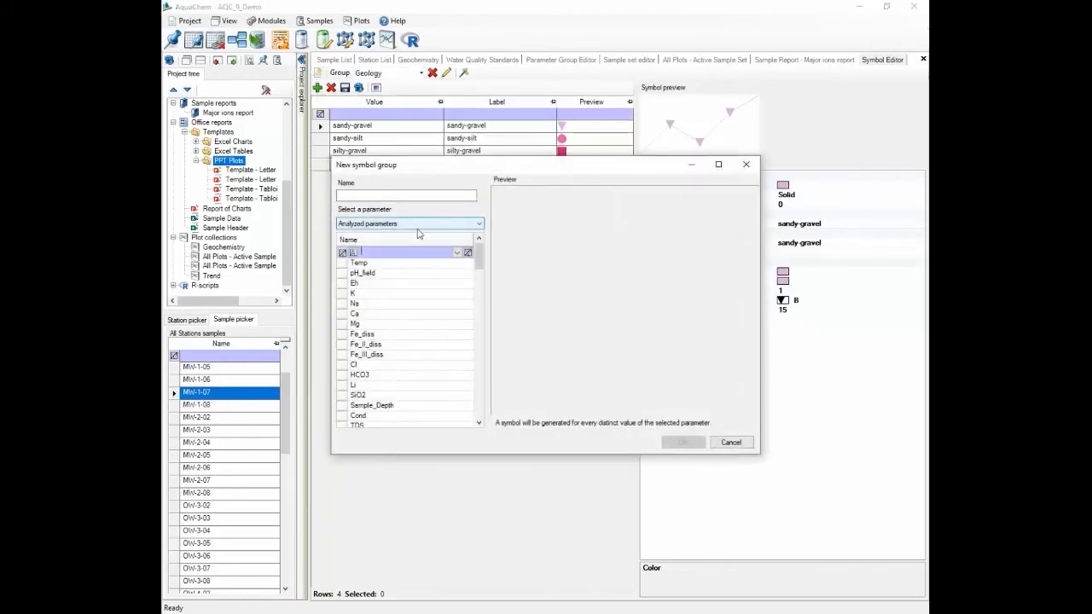
{"action": "left_click", "coordinate": [418, 226]}
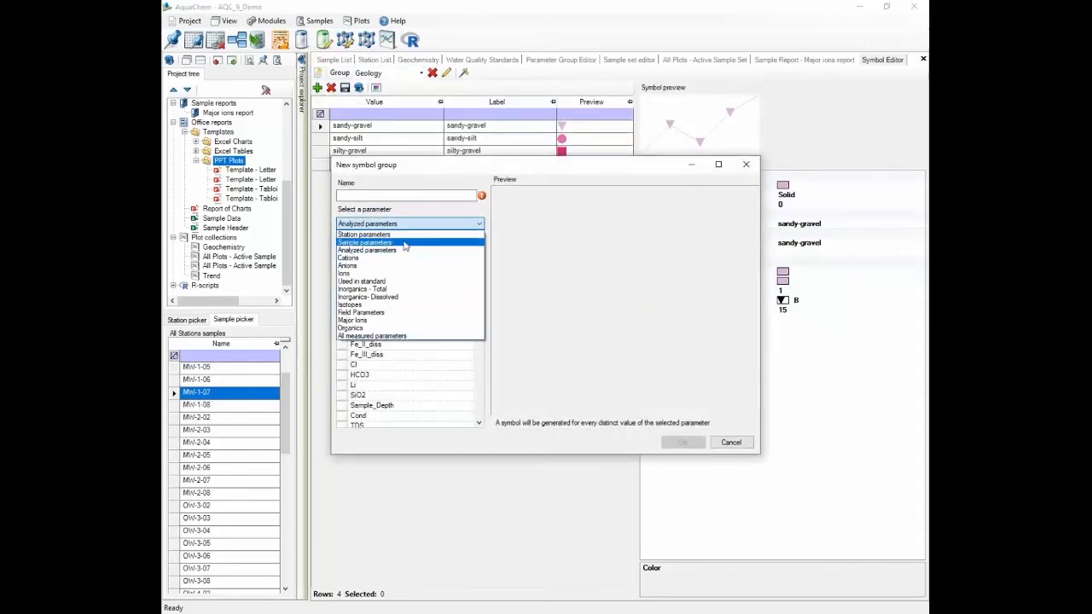
{"action": "left_click", "coordinate": [405, 243]}
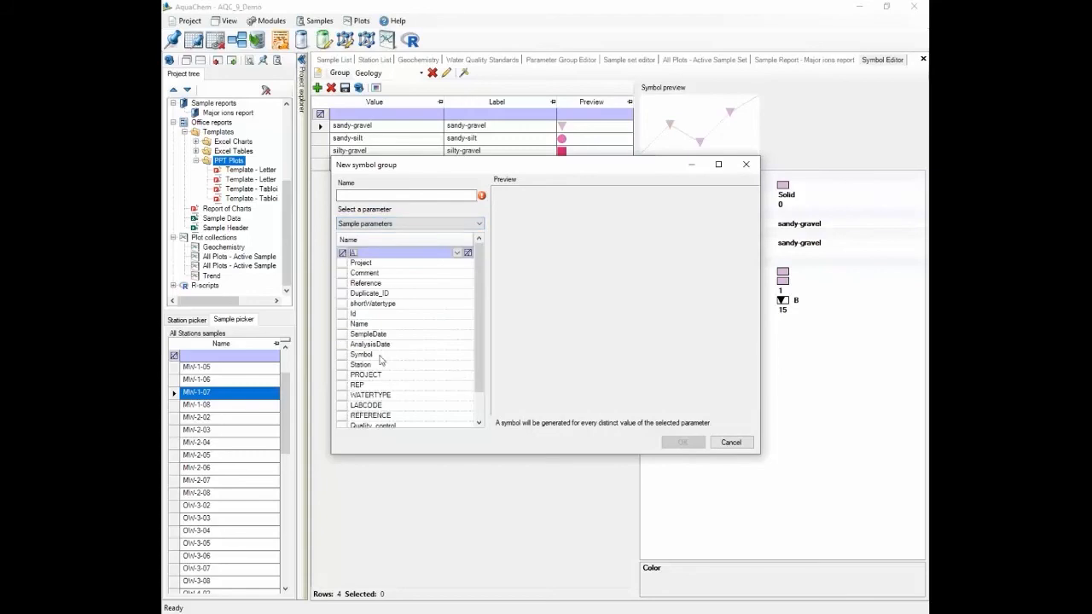
{"action": "left_click", "coordinate": [380, 397]}
{"action": "left_click", "coordinate": [406, 193]}
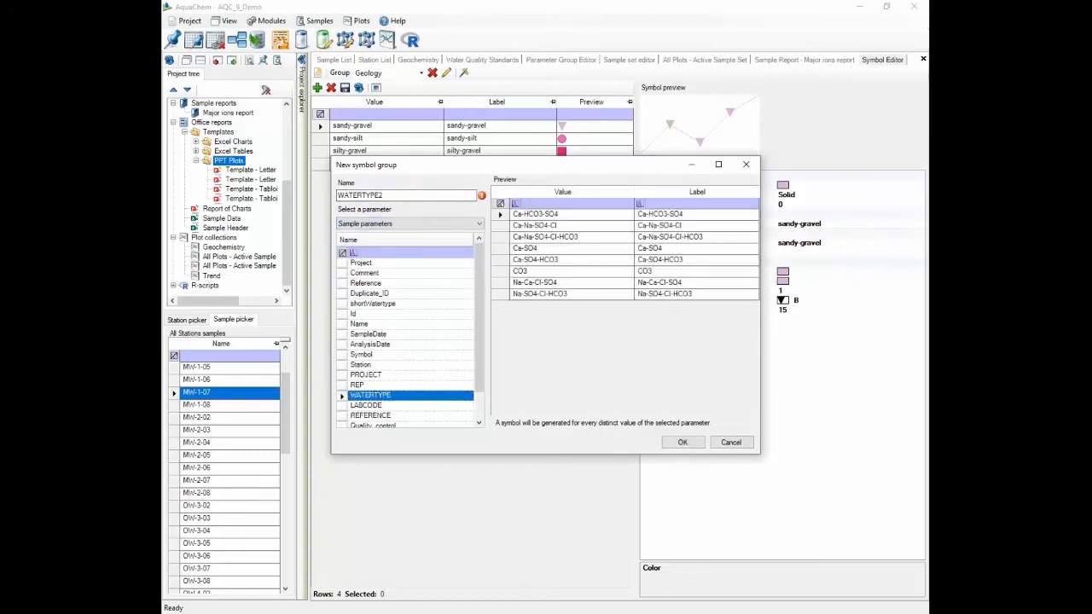
{"action": "double_click", "coordinate": [459, 220]}
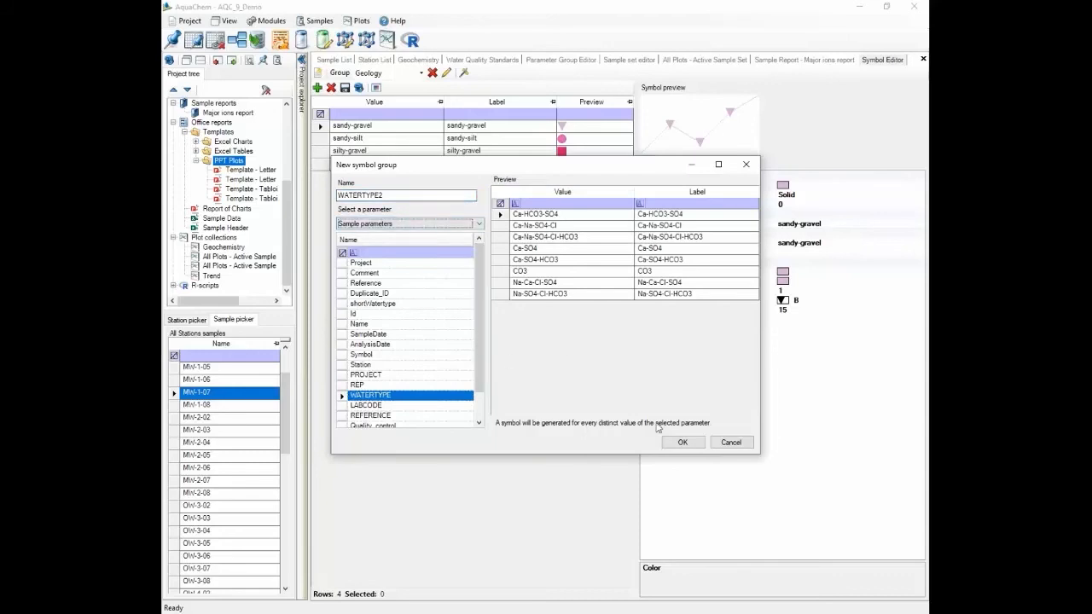
{"action": "left_click", "coordinate": [692, 444]}
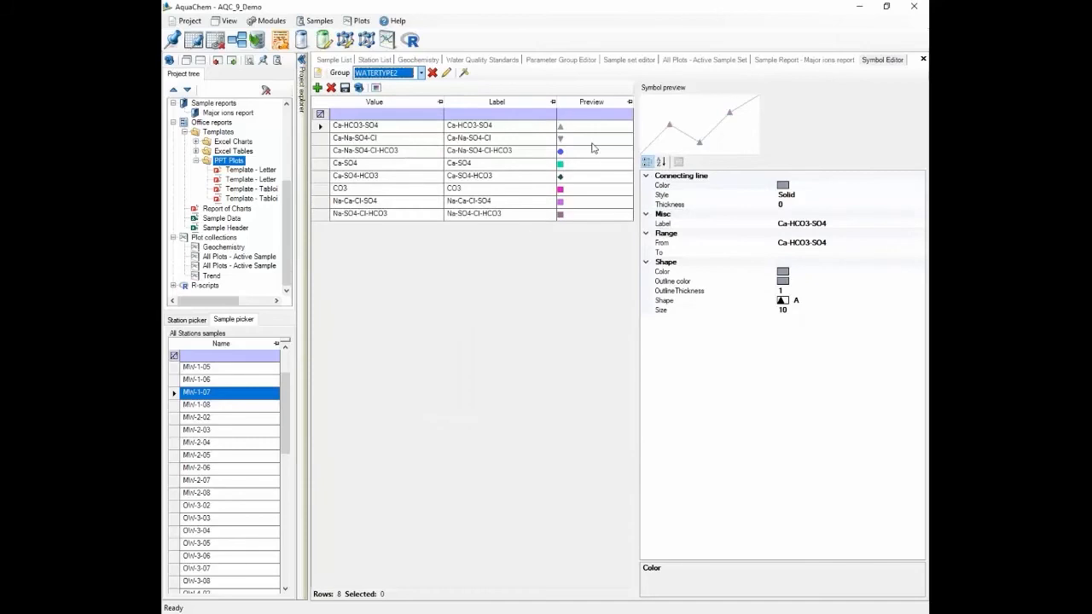
- Assign the WATERTYPE2 symbols to the samples and show the Geochemistry plots
{"action": "left_click", "coordinate": [466, 75]}
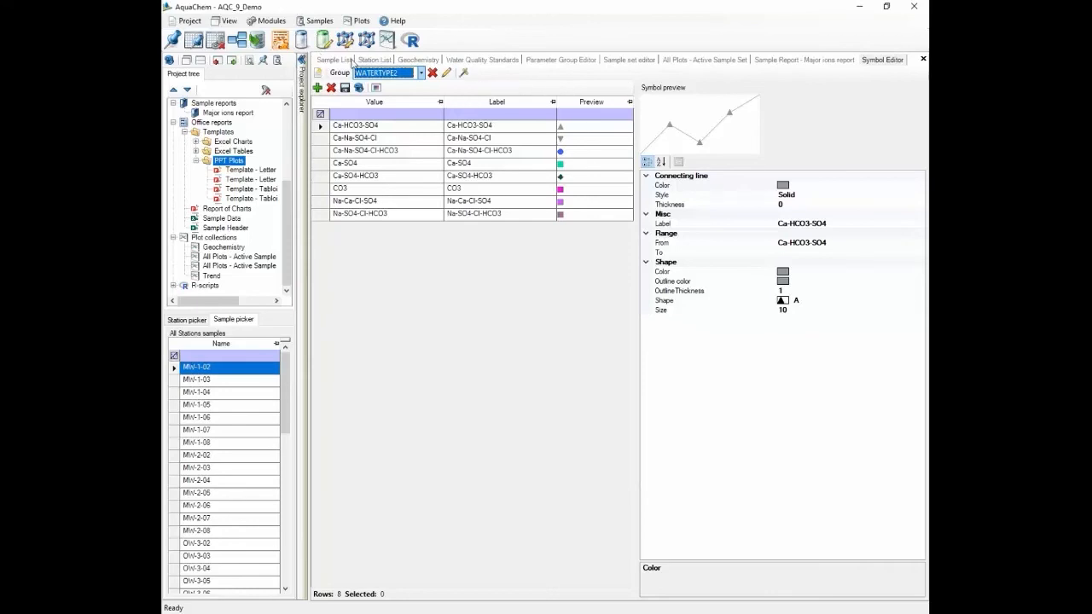
{"action": "left_click", "coordinate": [418, 61]}
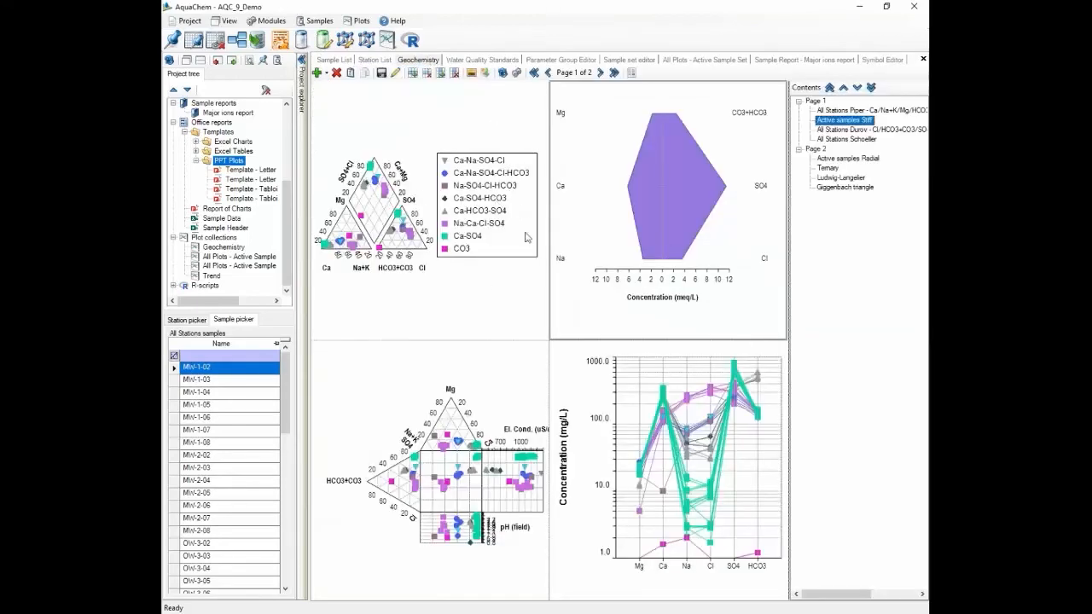
- Open the R-Console and load the 2 - Statistical Analyses script from the project's R-scripts
{"action": "left_click", "coordinate": [291, 199]}
{"action": "left_click_drag", "start_coordinate": [290, 198], "coordinate": [283, 222]}
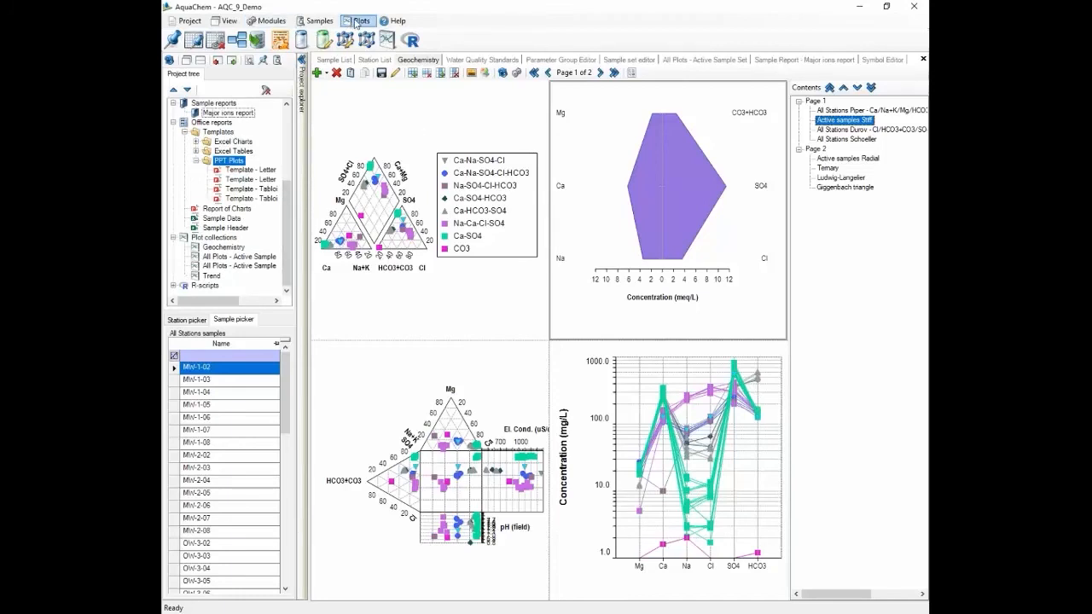
{"action": "left_click", "coordinate": [411, 40]}
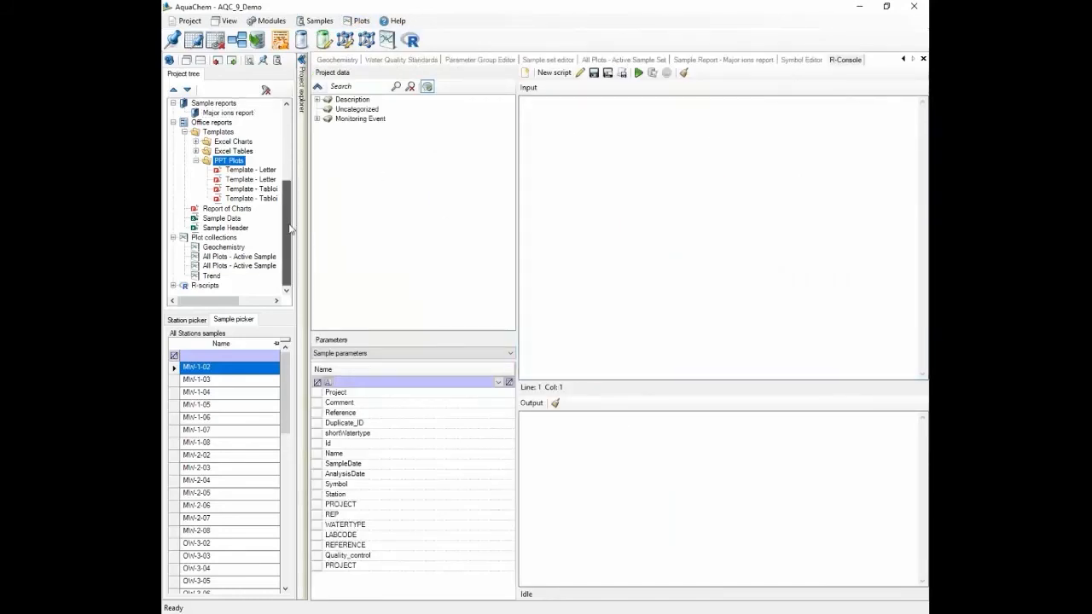
{"action": "left_click", "coordinate": [173, 288]}
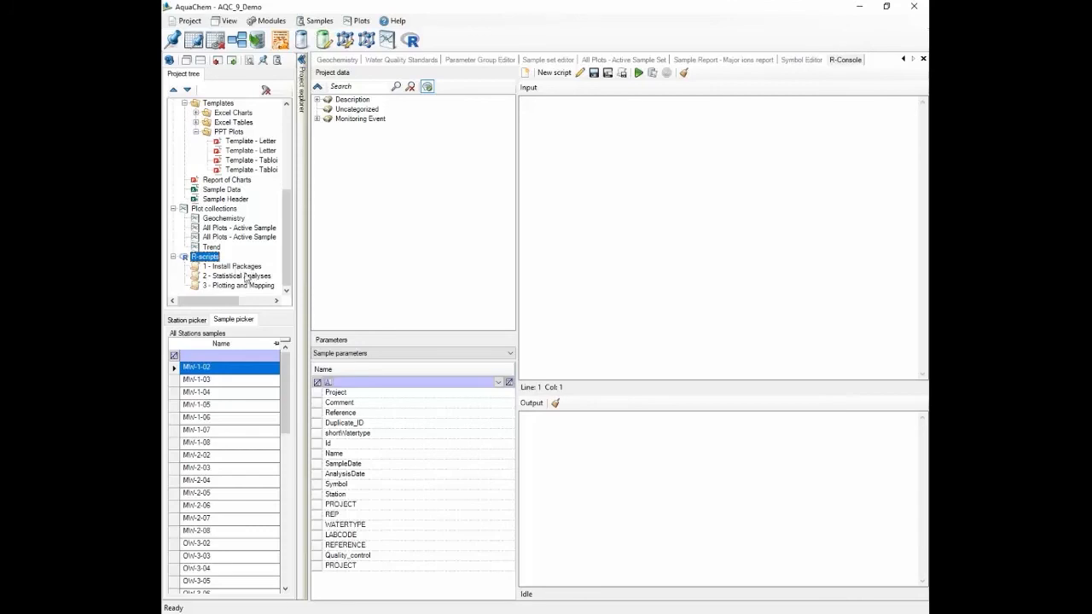
{"action": "double_click", "coordinate": [235, 277]}
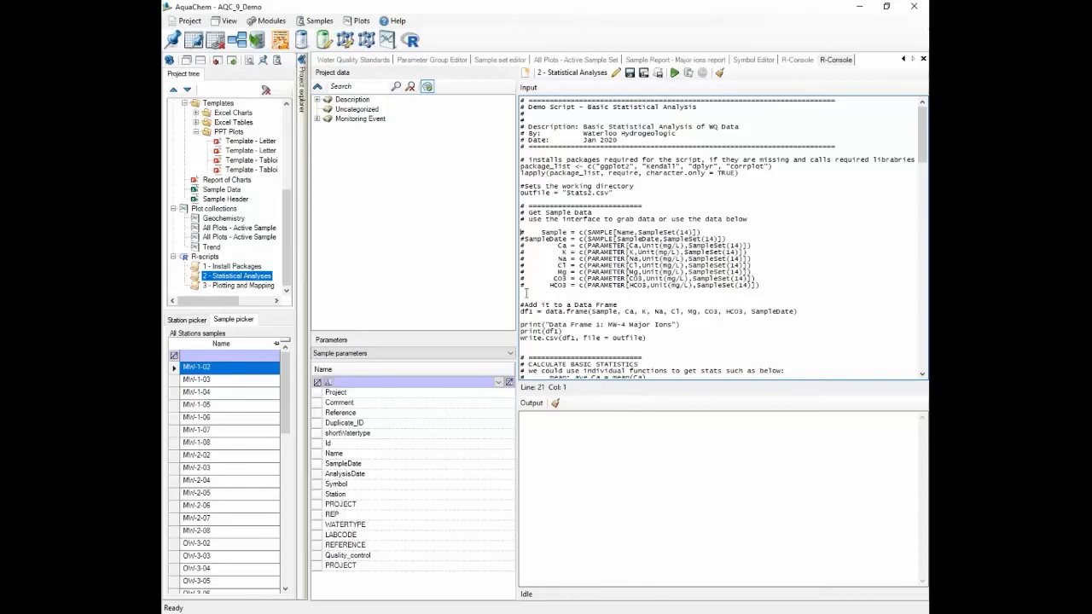
- Add two blank lines below the HCO3 parameter line in the script and expand the Station table's fields under Description
{"action": "key", "text": "Return"}
{"action": "key", "text": "Return"}
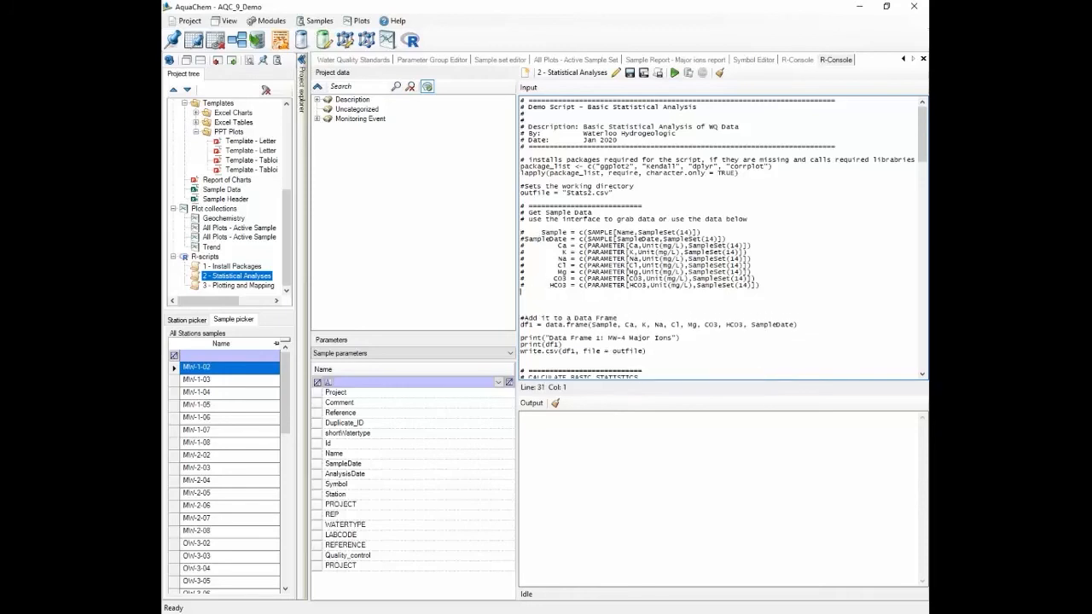
{"action": "left_click", "coordinate": [317, 100]}
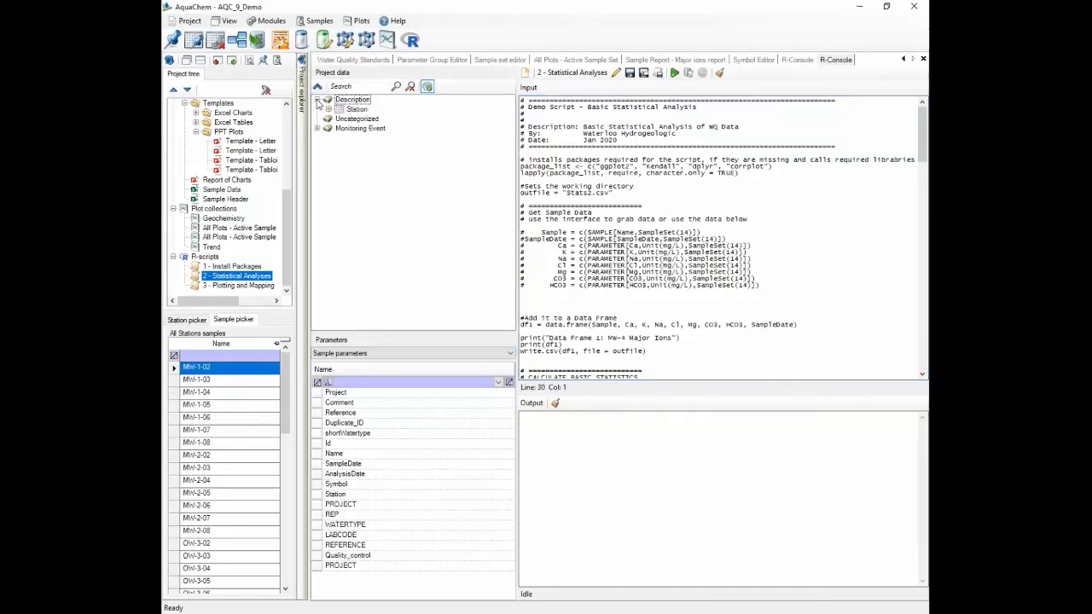
{"action": "left_click", "coordinate": [328, 109]}
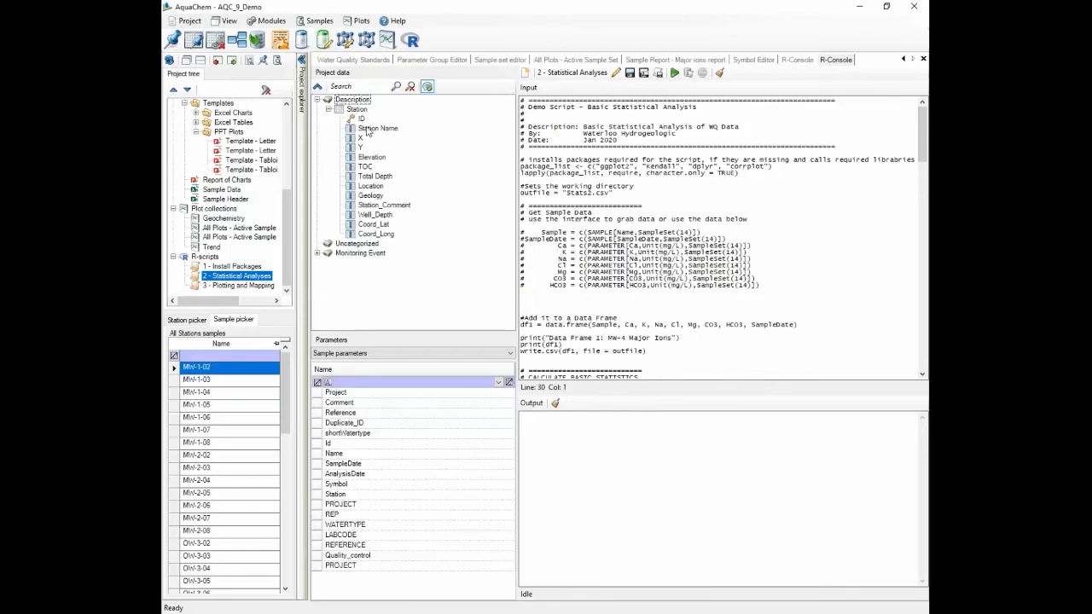
{"action": "double_click", "coordinate": [372, 130]}
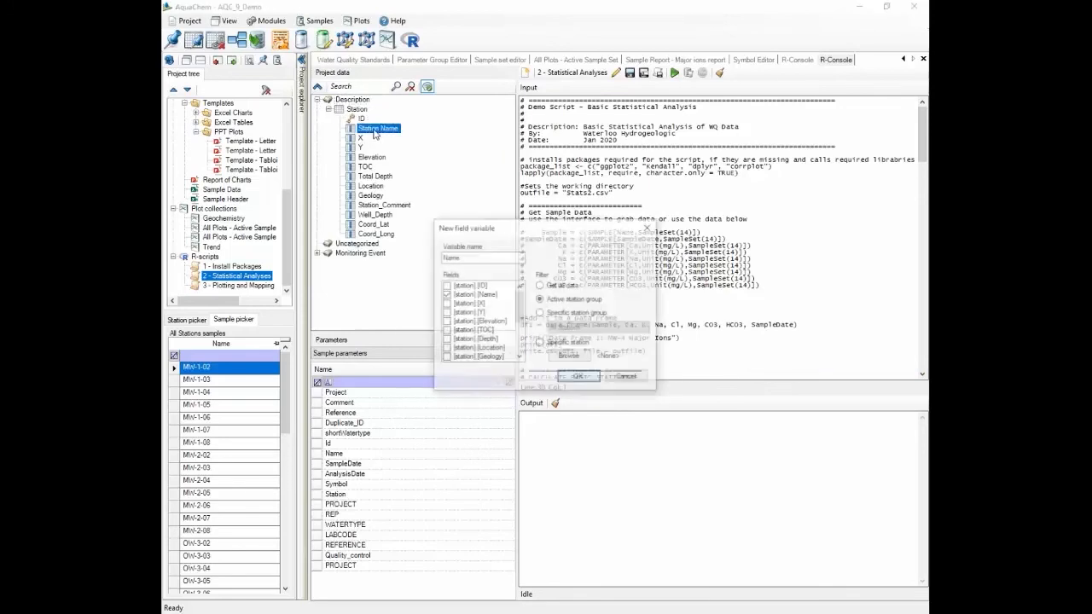
{"action": "left_click_drag", "start_coordinate": [545, 227], "coordinate": [504, 171]}
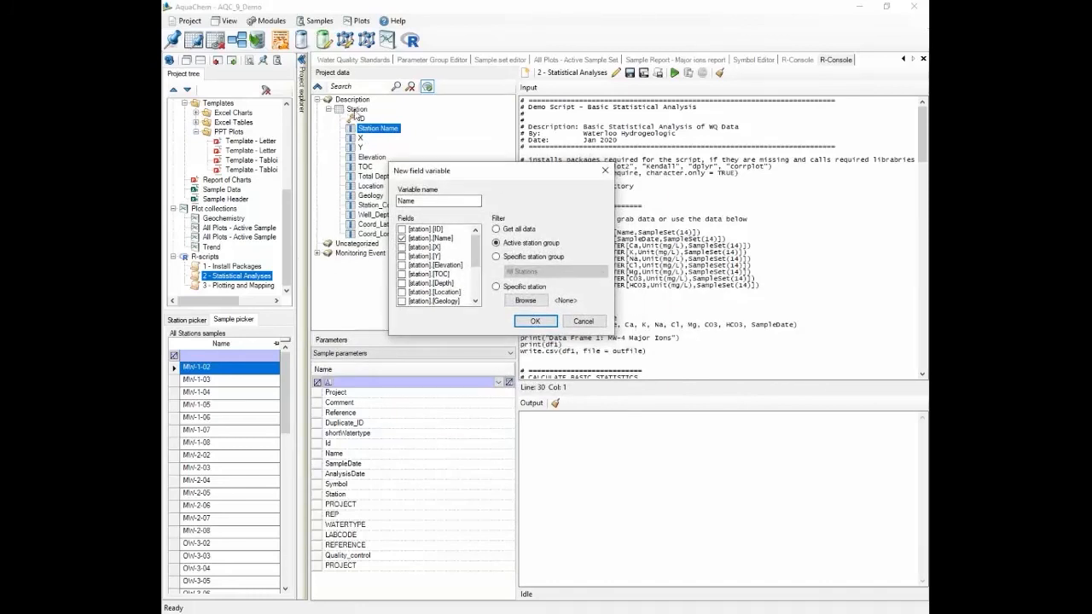
{"action": "left_click", "coordinate": [584, 321]}
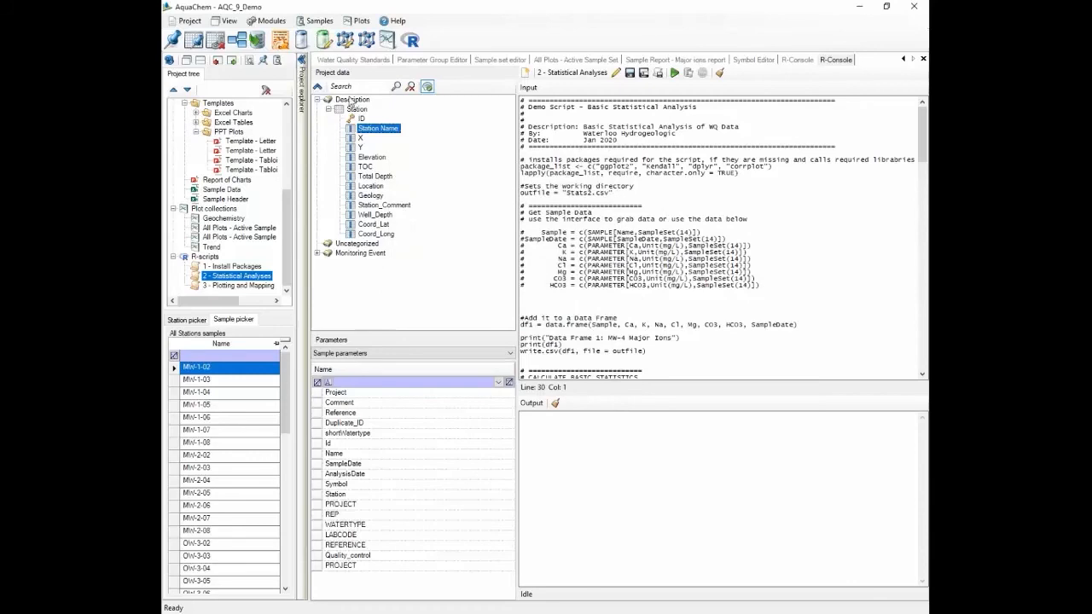
- Insert a field variable called Name for the Station Name field into the script, with the filter set to get all data
{"action": "left_click", "coordinate": [317, 254]}
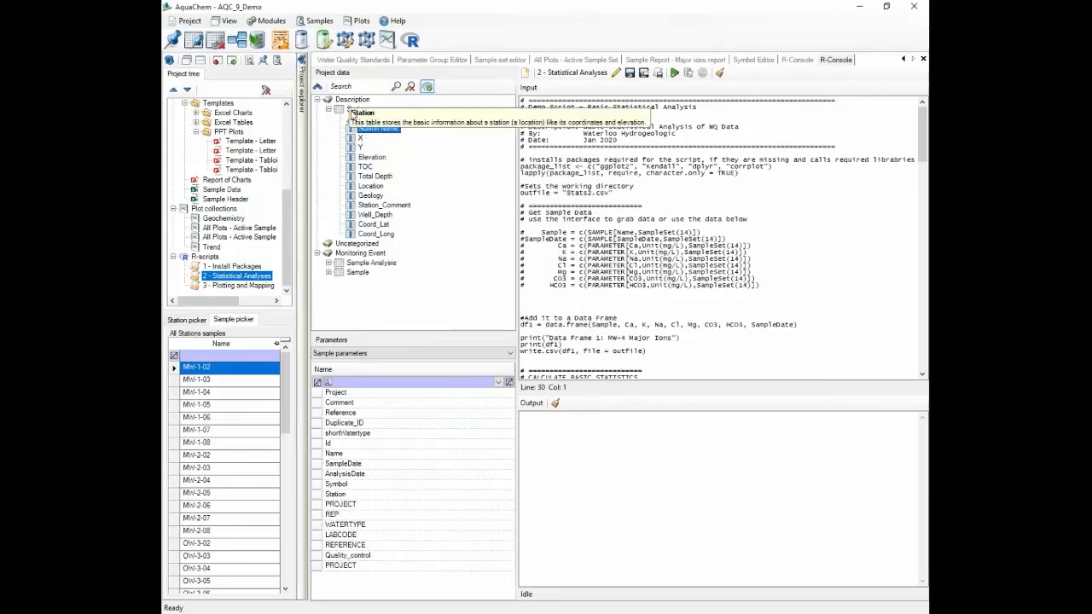
{"action": "double_click", "coordinate": [369, 129]}
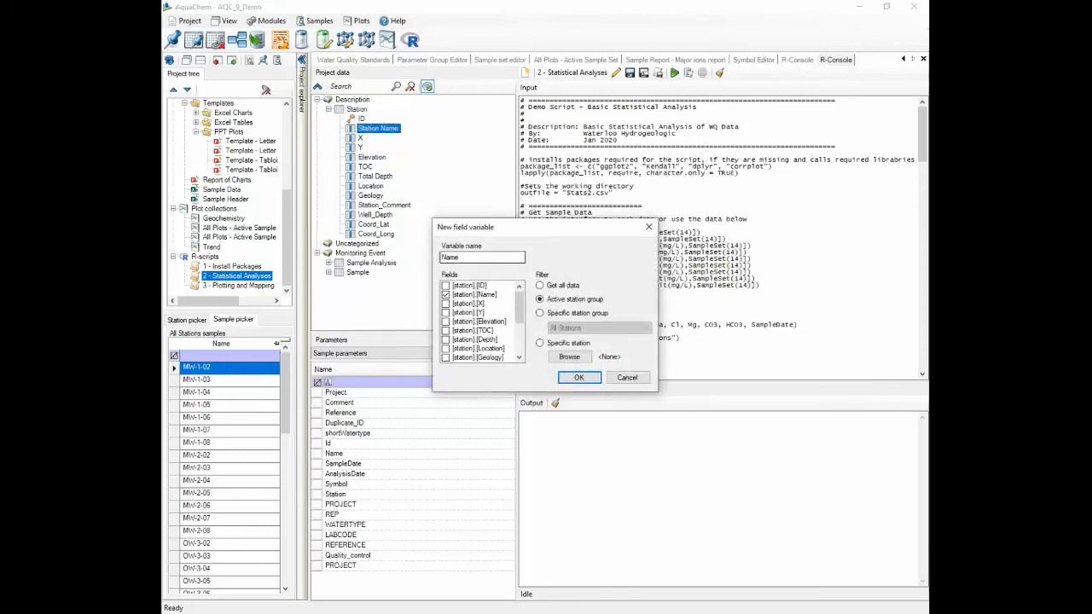
{"action": "left_click", "coordinate": [471, 256]}
{"action": "left_click", "coordinate": [555, 346]}
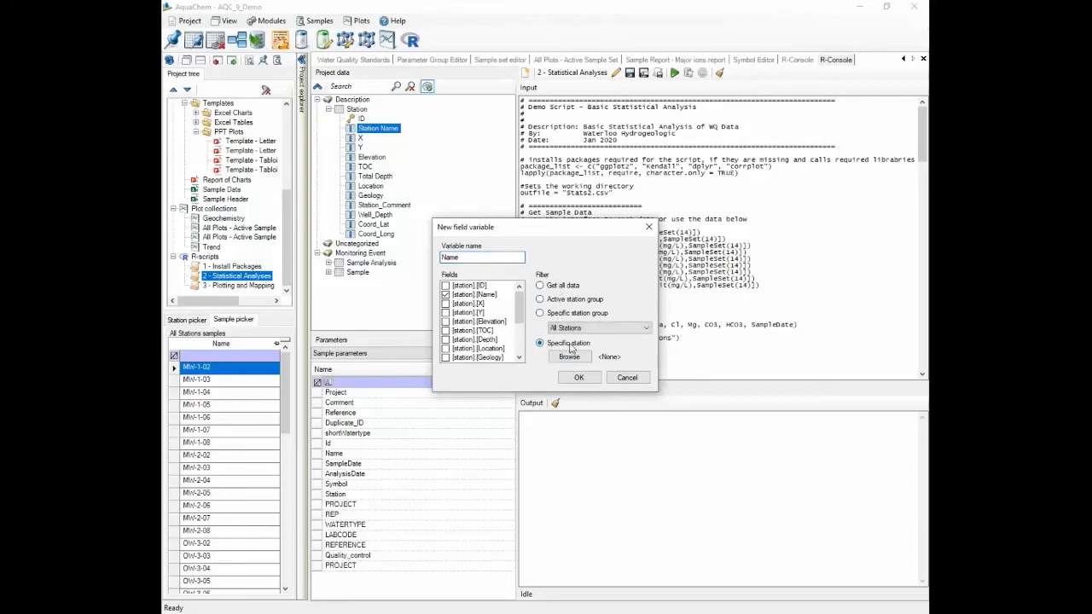
{"action": "left_click", "coordinate": [563, 287]}
{"action": "left_click", "coordinate": [580, 378]}
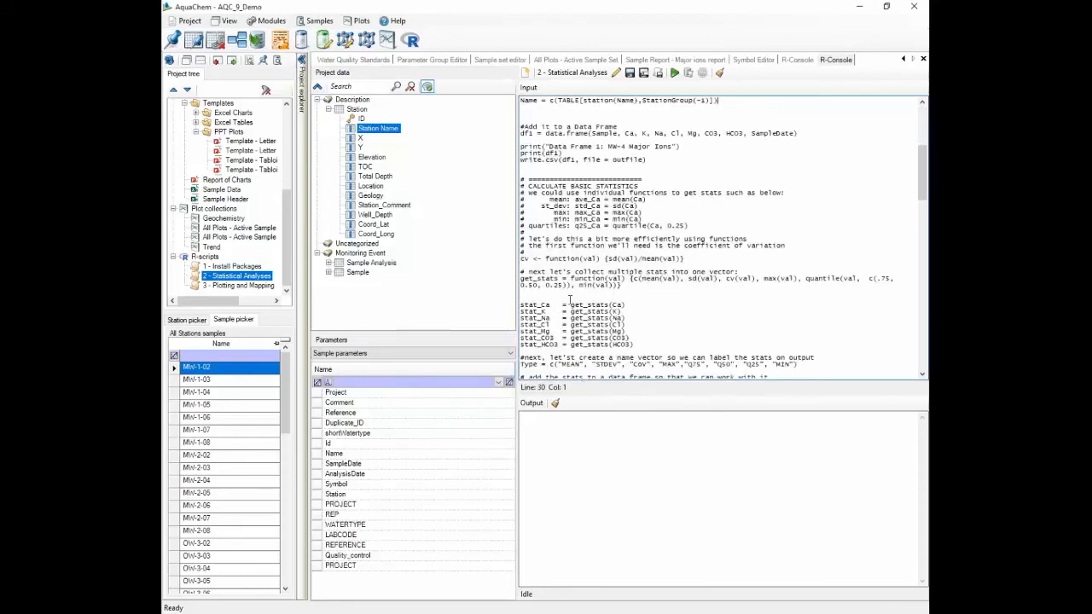
- Delete the inserted Name variable line from the script
{"action": "left_click_drag", "start_coordinate": [725, 101], "coordinate": [520, 101]}
{"action": "scroll", "coordinate": [781, 159], "scroll_direction": "up", "scroll_amount": 3}
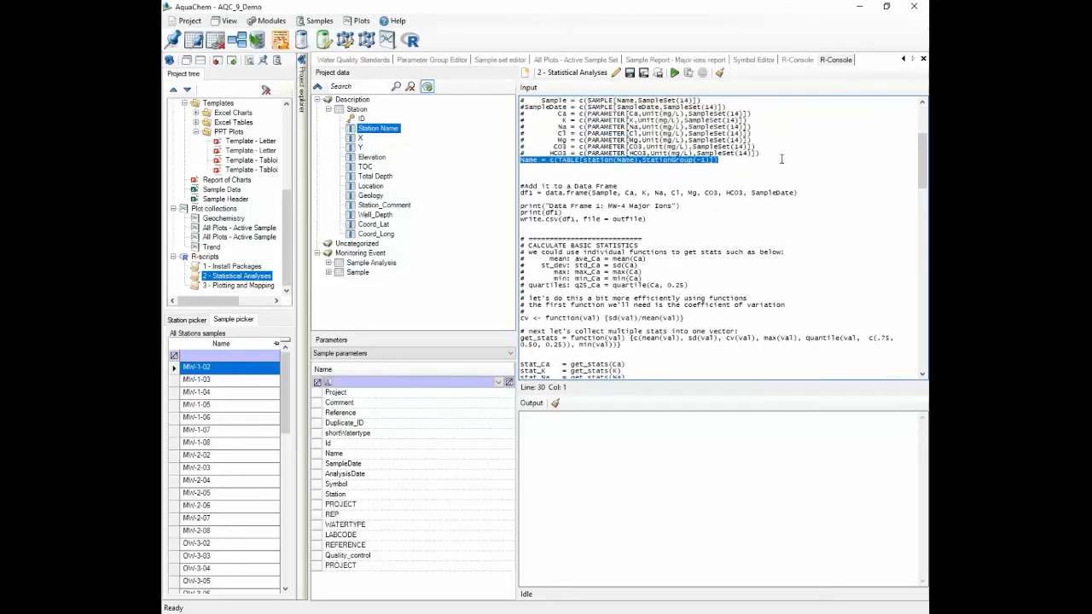
{"action": "key", "text": "Delete"}
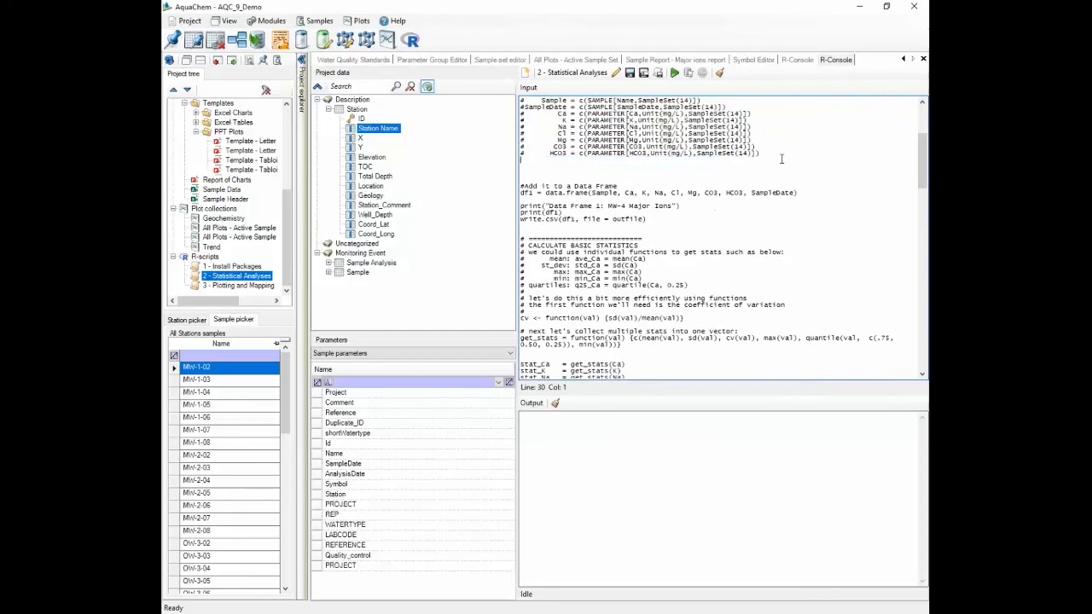
- Uncomment the sample data lines in the script, from the Sample variable through the HCO3 parameter
{"action": "key", "text": "Up"}
{"action": "key", "text": "Up"}
{"action": "key", "text": "Up"}
{"action": "key", "text": "Up"}
{"action": "key", "text": "Up"}
{"action": "key", "text": "Up"}
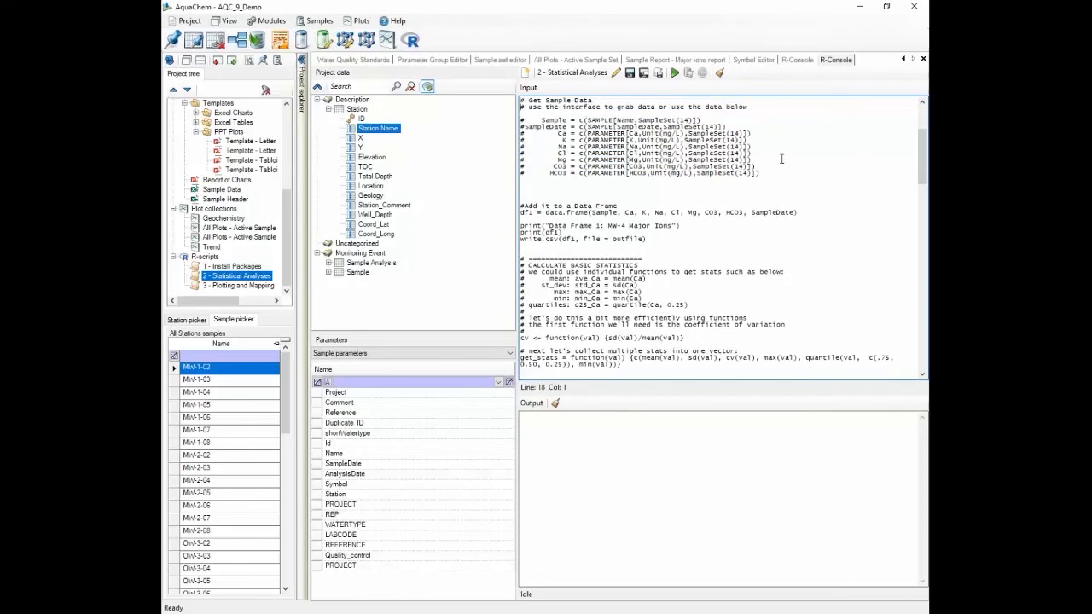
{"action": "key", "text": "Delete"}
{"action": "key", "text": "Down"}
{"action": "key", "text": "Delete"}
{"action": "key", "text": "Down"}
{"action": "key", "text": "Delete"}
{"action": "key", "text": "Down"}
{"action": "key", "text": "Delete"}
{"action": "key", "text": "Down"}
{"action": "key", "text": "Delete"}
{"action": "key", "text": "Down"}
{"action": "key", "text": "Delete"}
{"action": "key", "text": "Down"}
{"action": "key", "text": "Delete"}
{"action": "key", "text": "Down"}
{"action": "key", "text": "Delete"}
{"action": "key", "text": "Down"}
{"action": "key", "text": "Delete"}
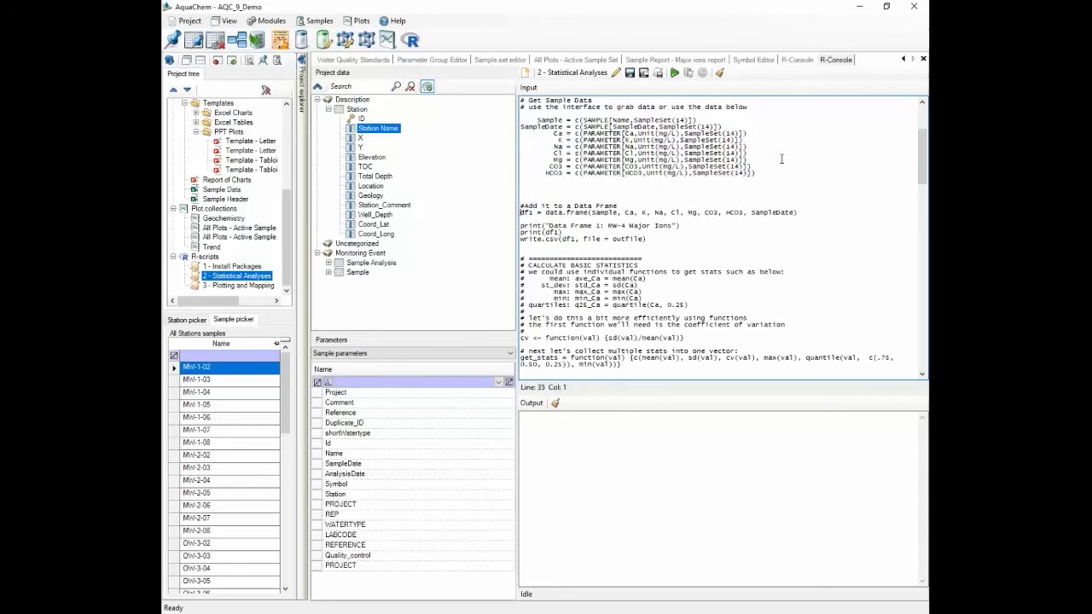
- Review the script's basic statistics, Mann-Kendall trend and correlation sections through to its end
{"action": "scroll", "coordinate": [781, 159], "scroll_direction": "down", "scroll_amount": 10}
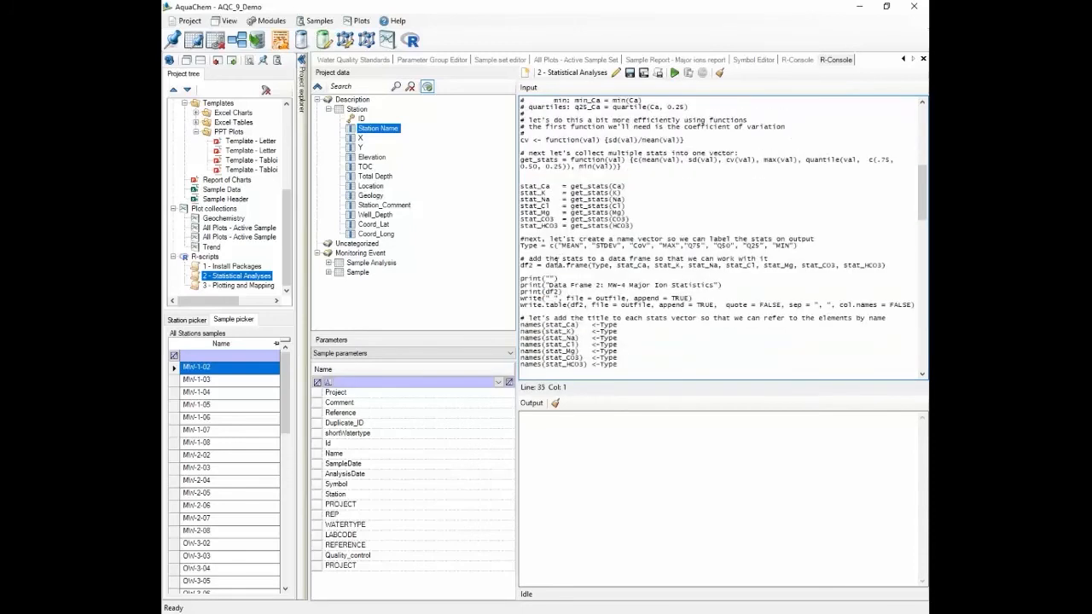
{"action": "key", "text": "Down"}
{"action": "key", "text": "Down"}
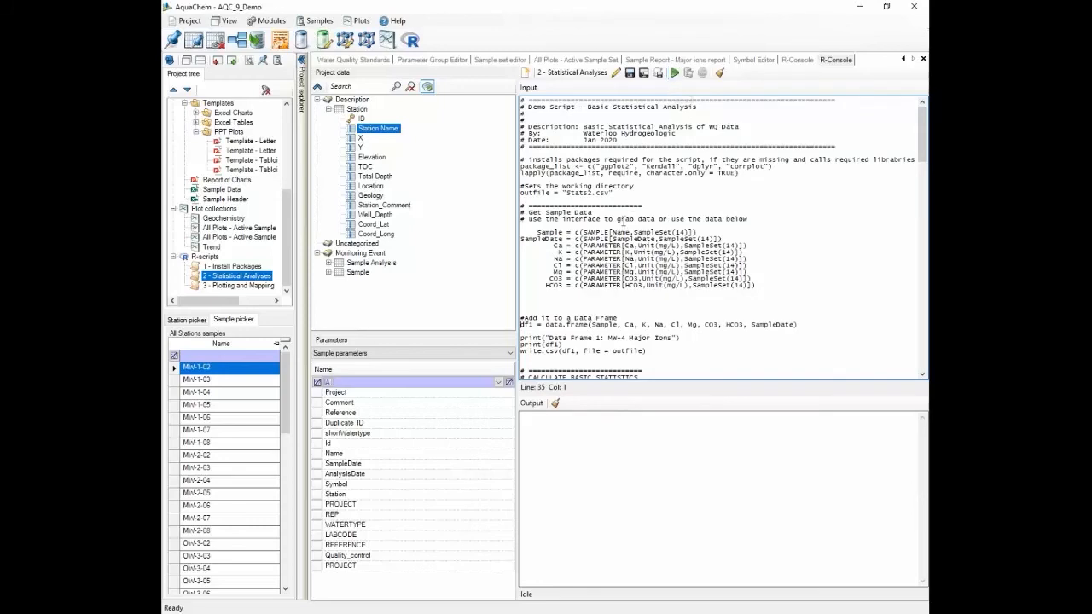
{"action": "scroll", "coordinate": [624, 223], "scroll_direction": "down", "scroll_amount": 7}
{"action": "scroll", "coordinate": [623, 223], "scroll_direction": "down", "scroll_amount": 10}
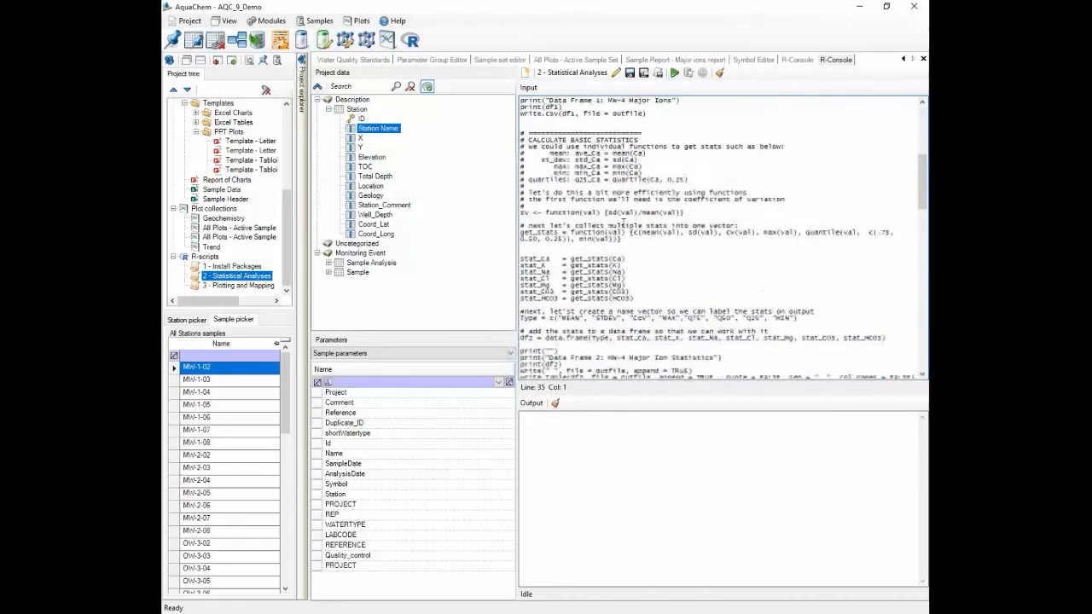
{"action": "scroll", "coordinate": [623, 224], "scroll_direction": "down", "scroll_amount": 8}
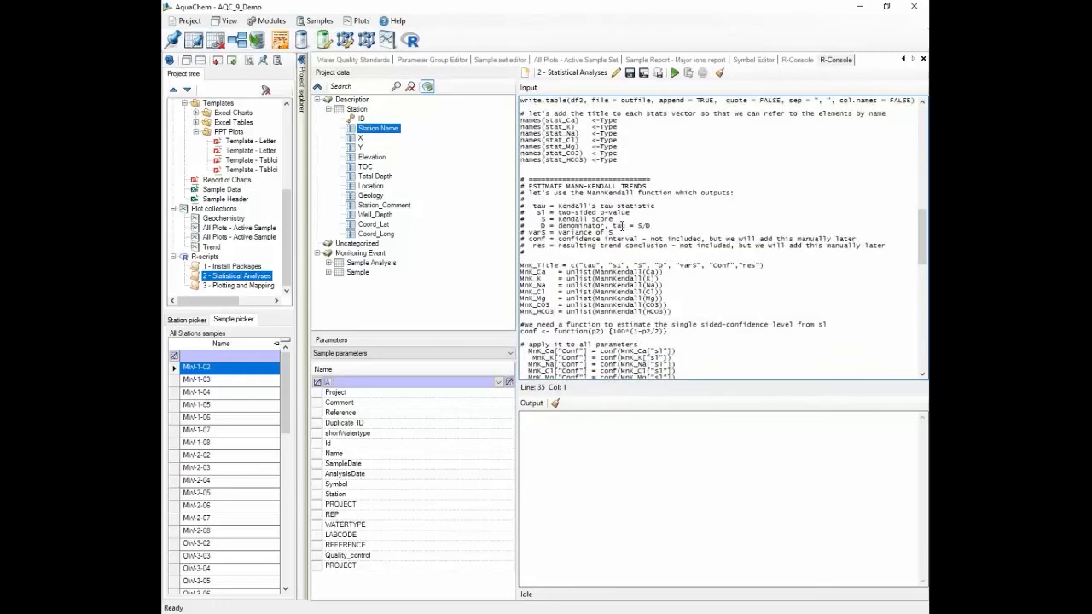
{"action": "scroll", "coordinate": [622, 225], "scroll_direction": "down", "scroll_amount": 15}
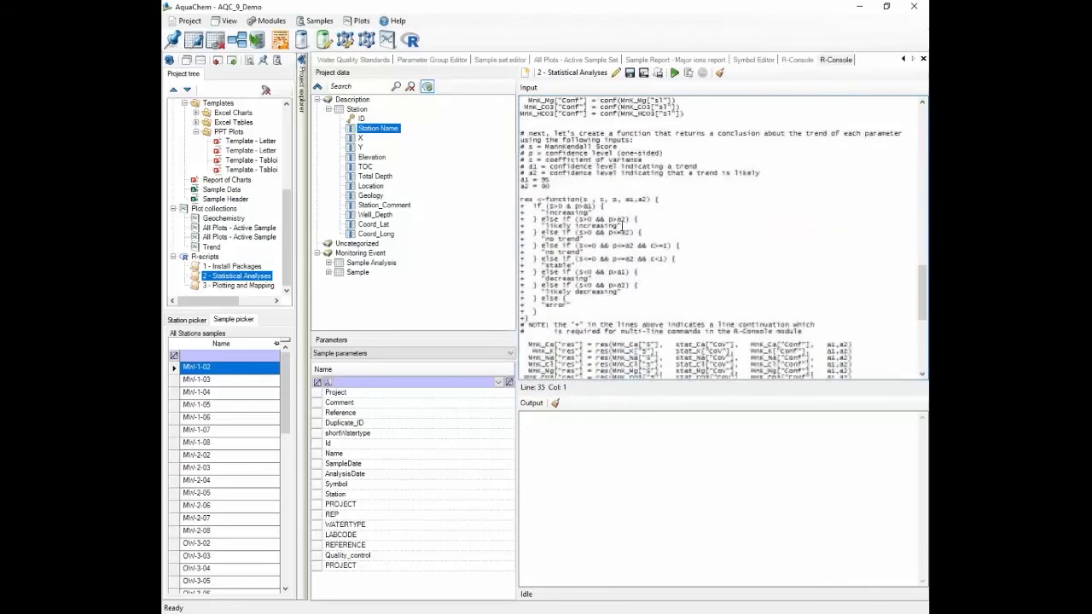
{"action": "scroll", "coordinate": [621, 226], "scroll_direction": "down", "scroll_amount": 3}
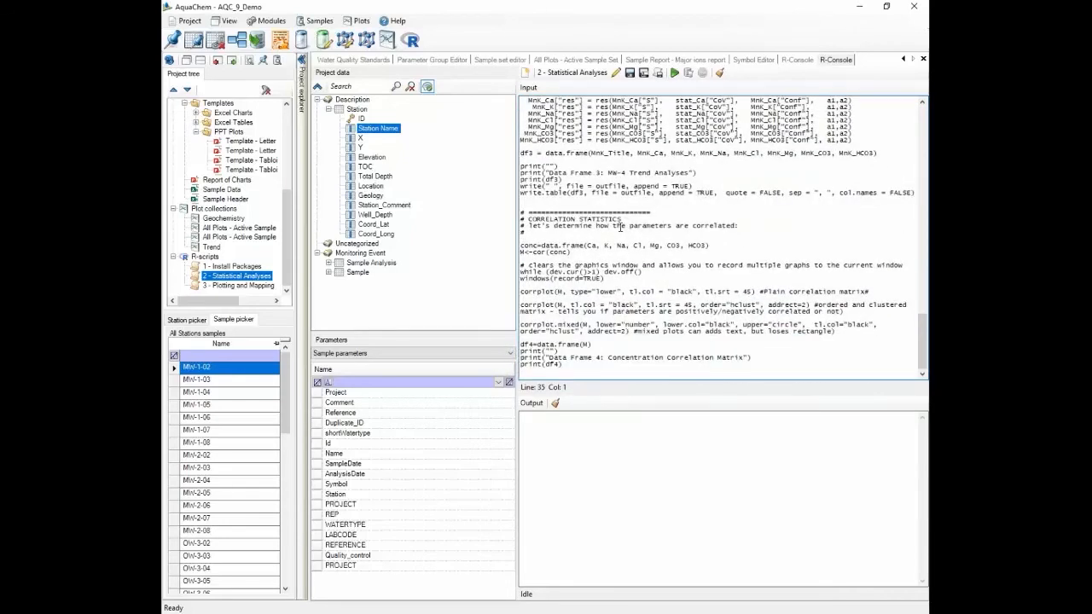
{"action": "scroll", "coordinate": [615, 224], "scroll_direction": "up", "scroll_amount": 12}
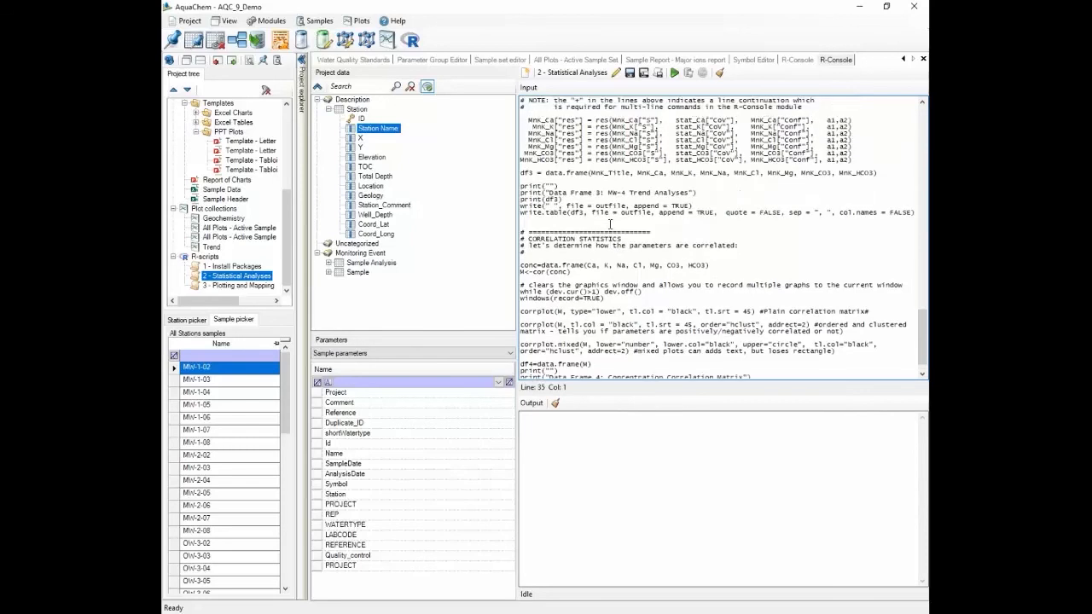
- Run the statistical analyses script, then narrow the project data tree and collapse the project explorer to widen the output
{"action": "left_click", "coordinate": [674, 73]}
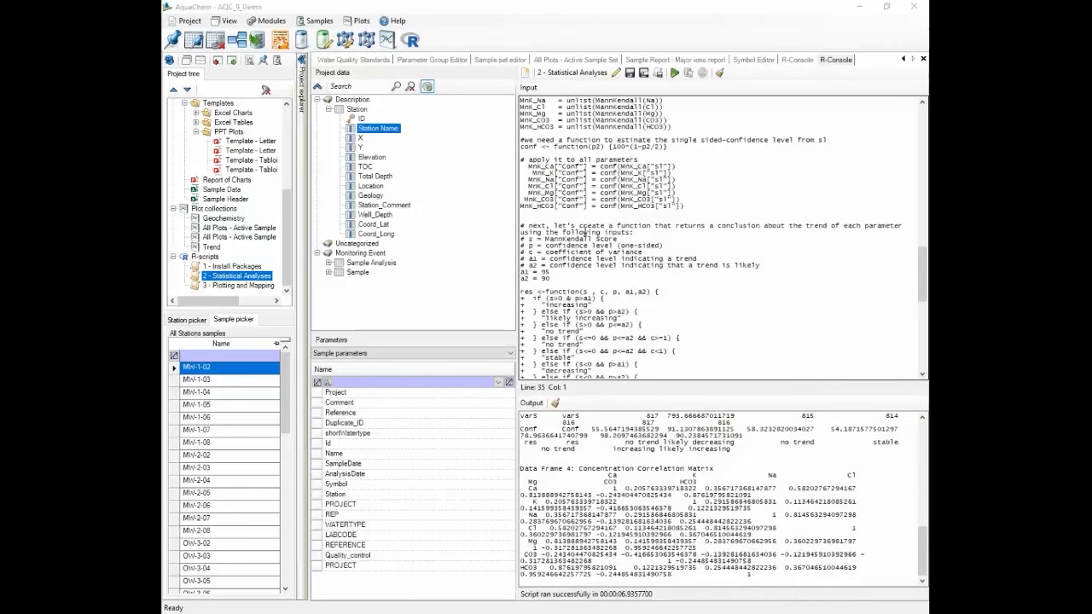
{"action": "scroll", "coordinate": [573, 462], "scroll_direction": "up", "scroll_amount": 10}
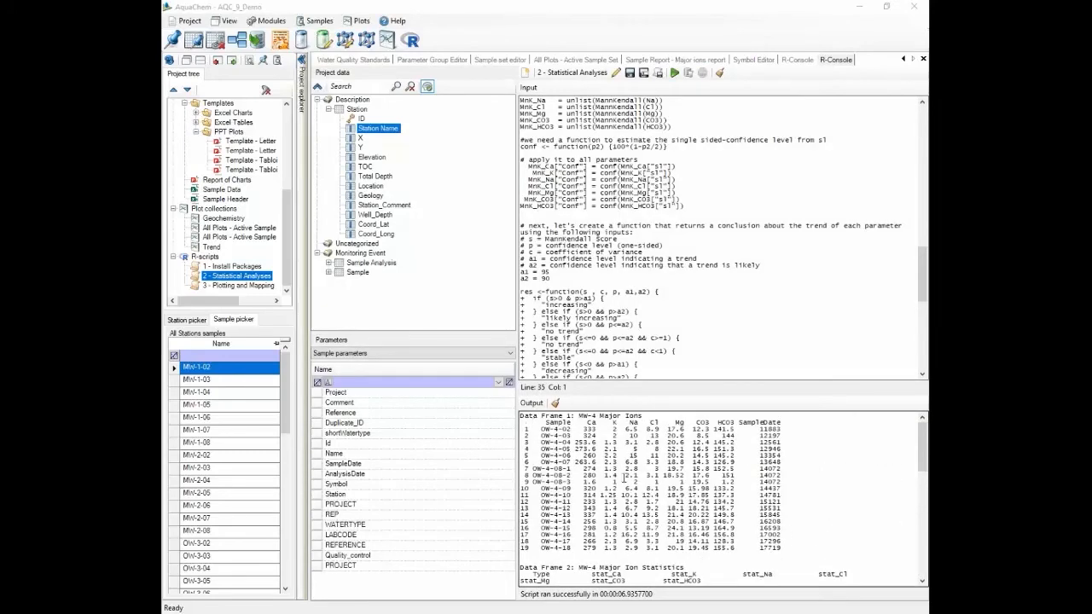
{"action": "scroll", "coordinate": [646, 475], "scroll_direction": "down", "scroll_amount": 3}
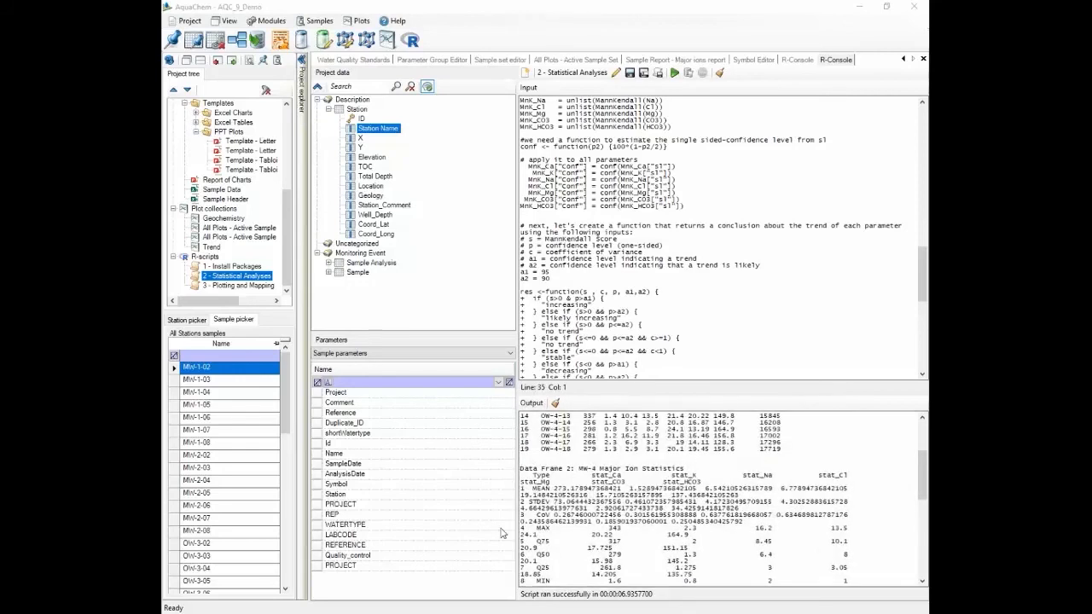
{"action": "left_click_drag", "start_coordinate": [519, 452], "coordinate": [375, 446]}
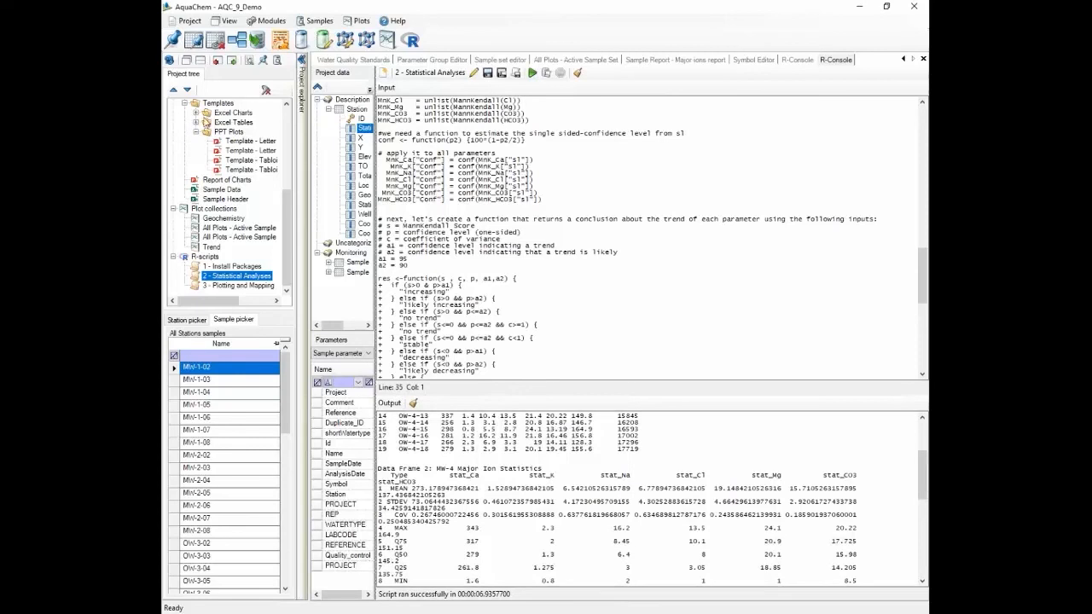
{"action": "left_click", "coordinate": [301, 59]}
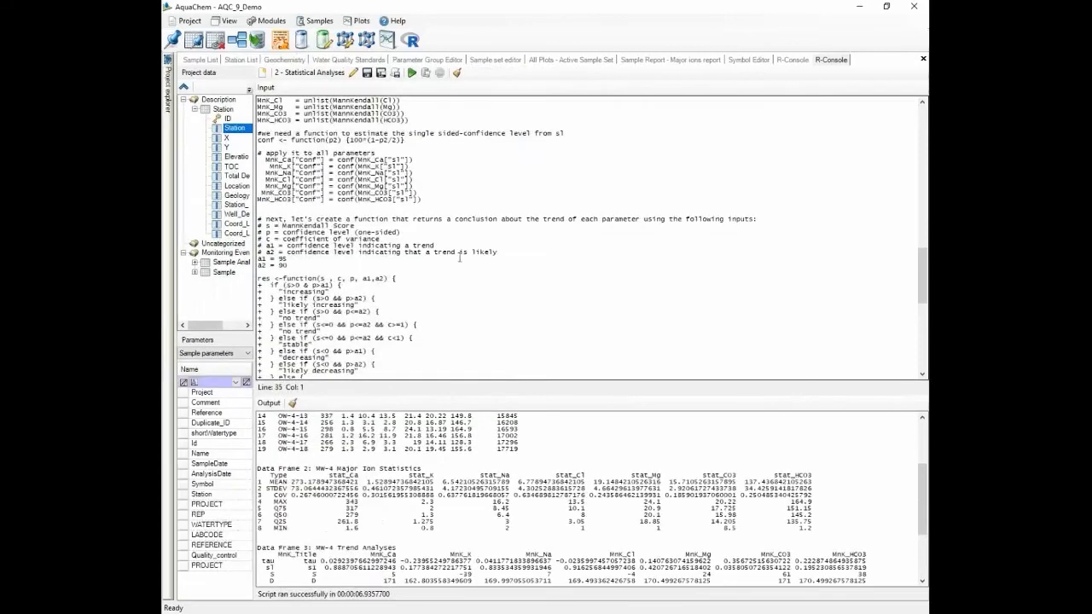
- Examine the output's major ions, ion statistics, trend analyses and concentration correlation matrix data frames
{"action": "scroll", "coordinate": [388, 482], "scroll_direction": "down", "scroll_amount": 6}
{"action": "scroll", "coordinate": [387, 482], "scroll_direction": "up", "scroll_amount": 4}
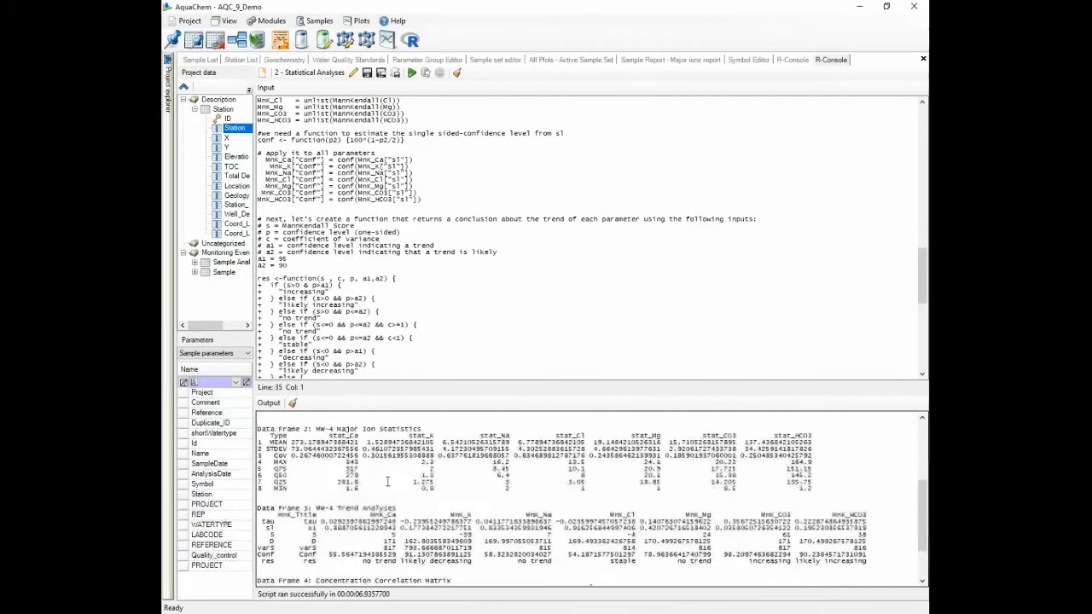
{"action": "scroll", "coordinate": [323, 454], "scroll_direction": "down", "scroll_amount": 2}
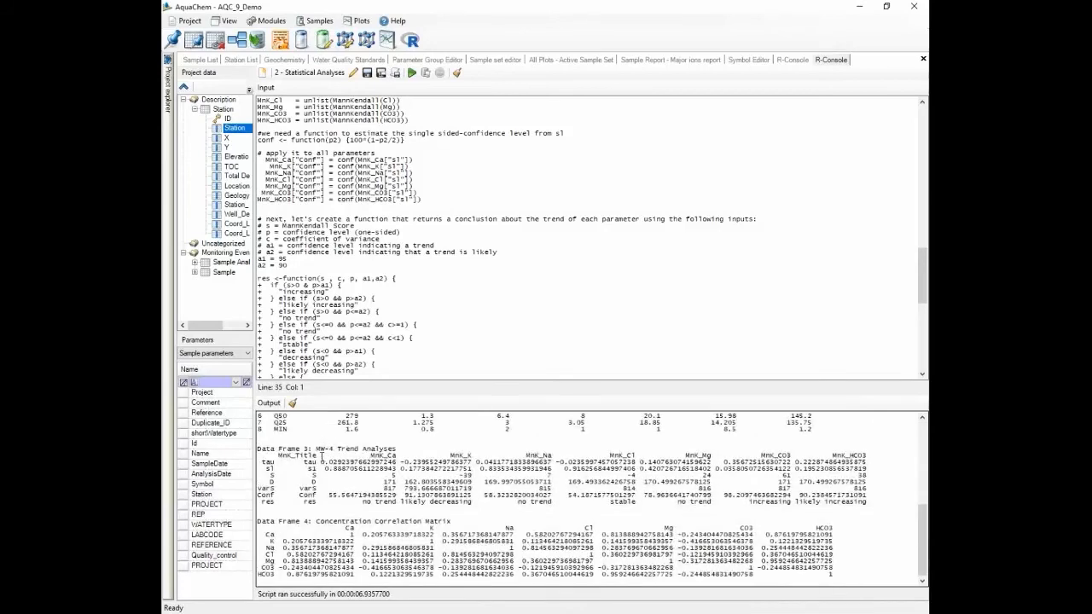
{"action": "scroll", "coordinate": [321, 455], "scroll_direction": "up", "scroll_amount": 5}
{"action": "scroll", "coordinate": [322, 455], "scroll_direction": "down", "scroll_amount": 5}
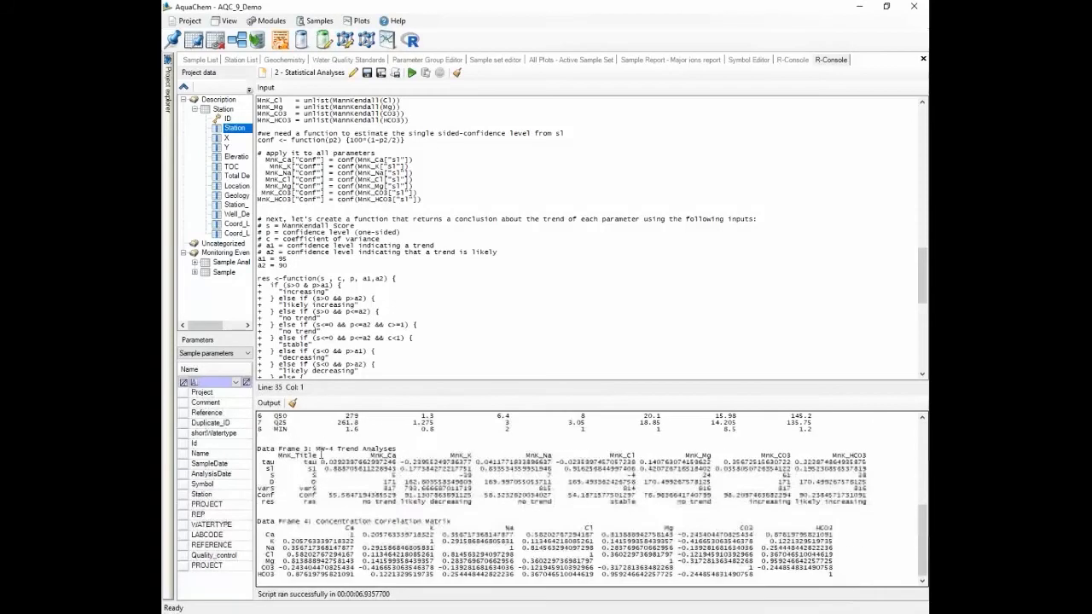
{"action": "scroll", "coordinate": [309, 459], "scroll_direction": "up", "scroll_amount": 8}
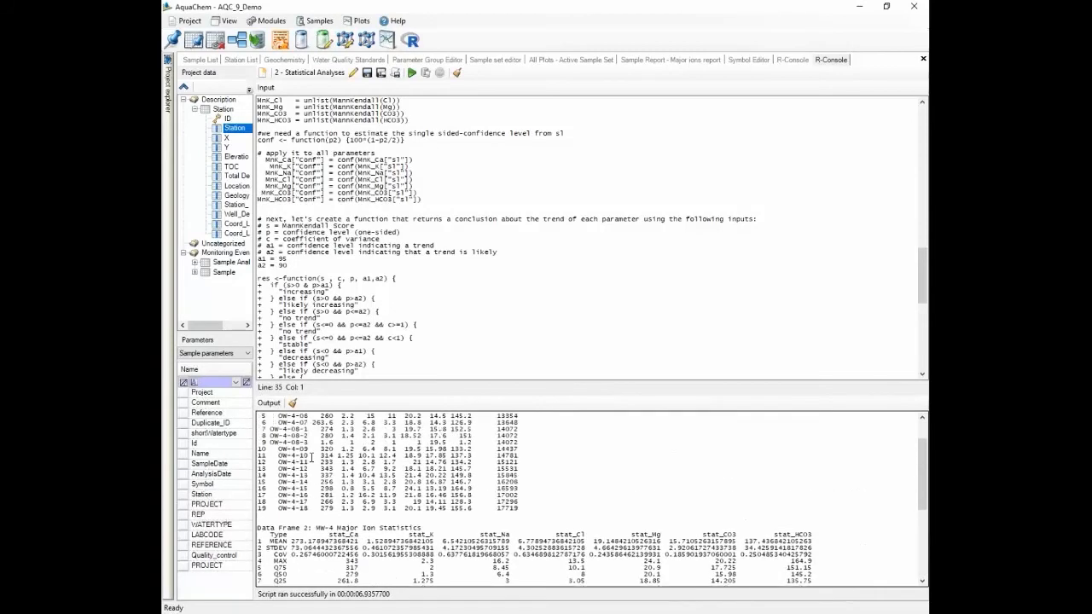
{"action": "scroll", "coordinate": [311, 458], "scroll_direction": "down", "scroll_amount": 3}
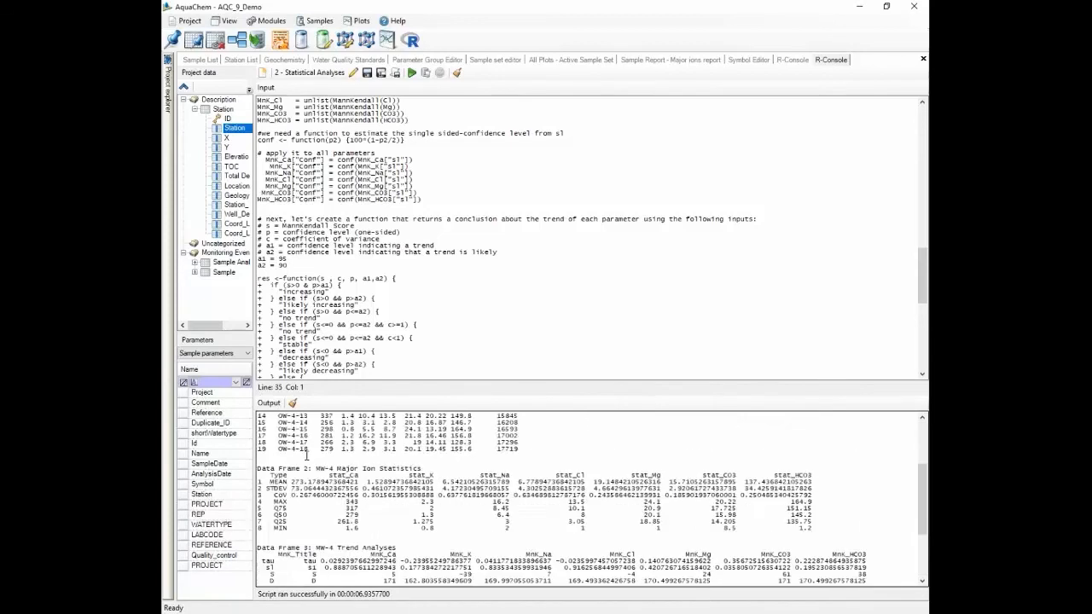
{"action": "scroll", "coordinate": [300, 353], "scroll_direction": "up", "scroll_amount": 5}
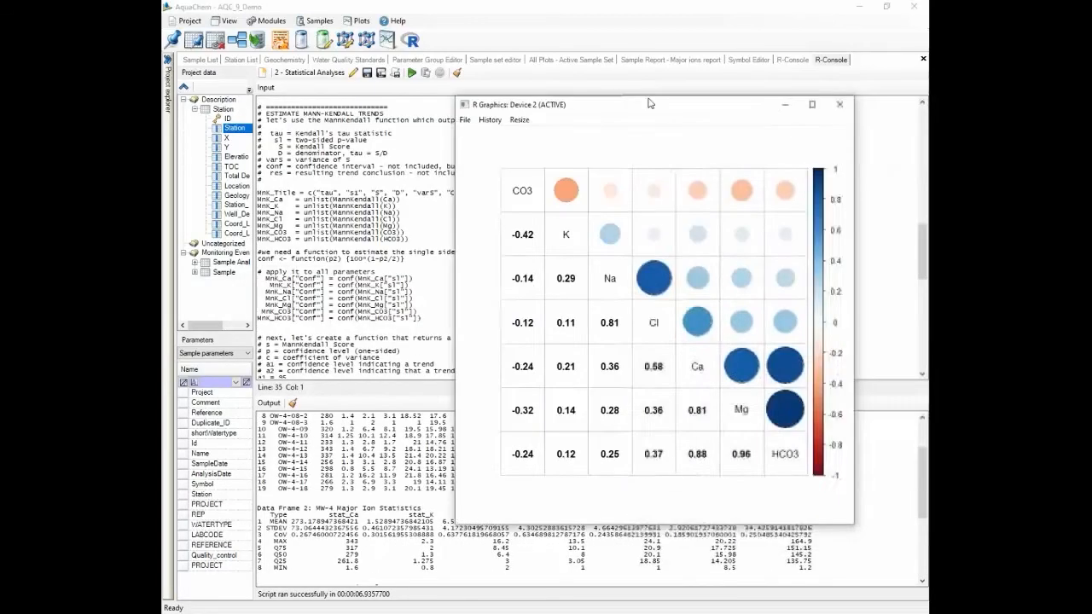
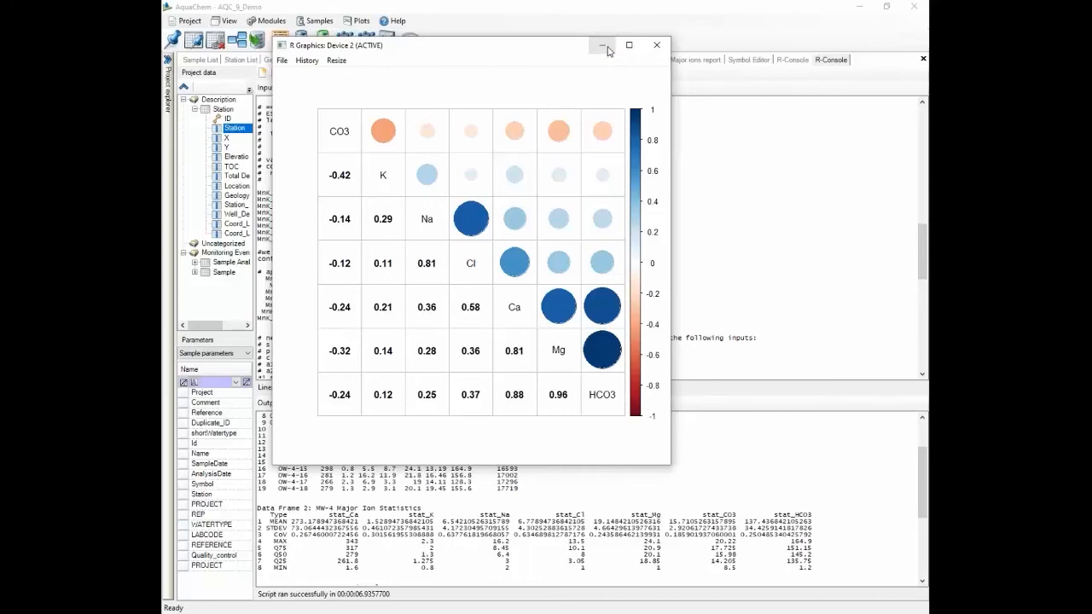
- Minimize the correlation plot's R Graphics window and widen the project data tree so its full field names show
{"action": "left_click", "coordinate": [607, 50]}
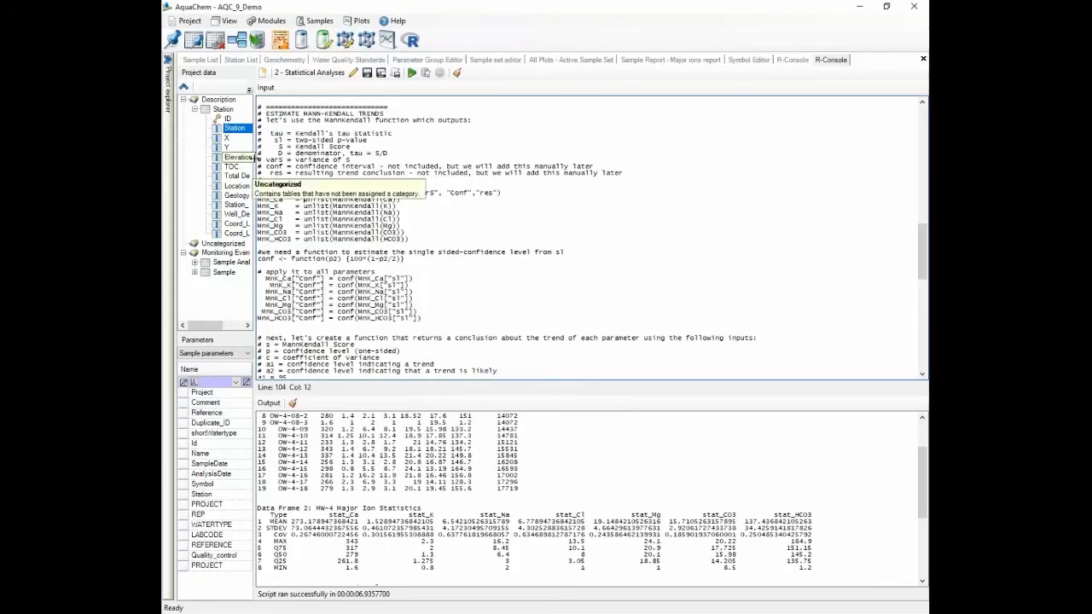
{"action": "left_click_drag", "start_coordinate": [256, 201], "coordinate": [516, 201]}
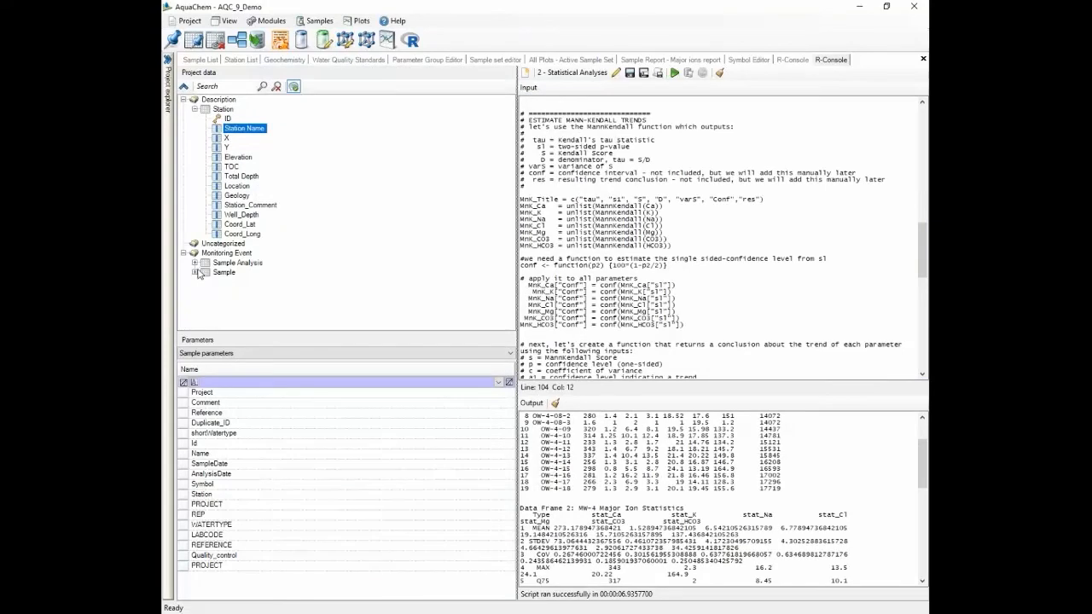
{"action": "left_click", "coordinate": [651, 254]}
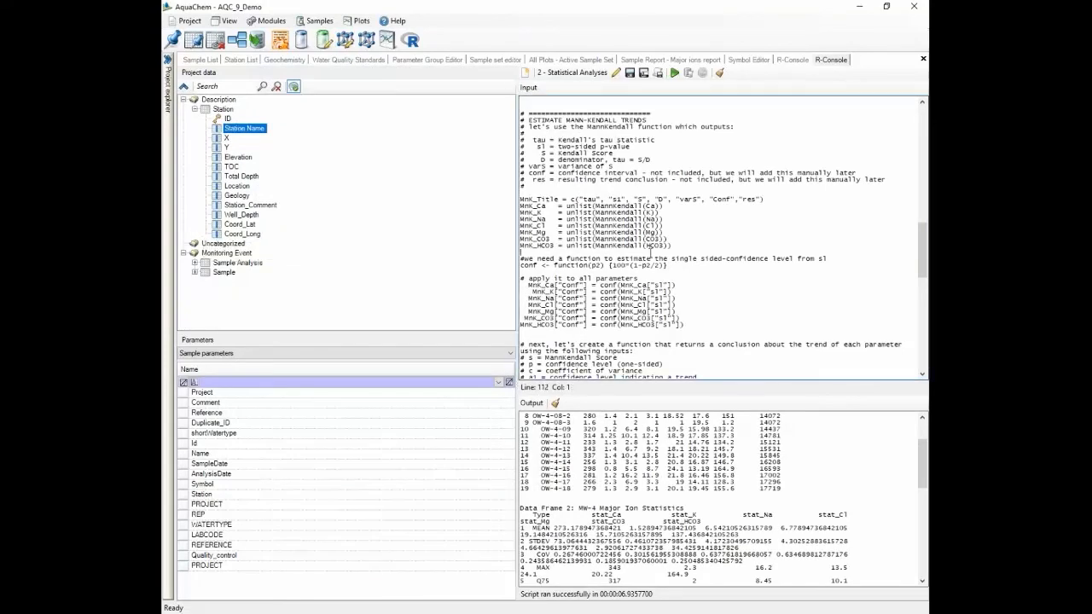
{"action": "scroll", "coordinate": [598, 507], "scroll_direction": "down", "scroll_amount": 5}
{"action": "scroll", "coordinate": [599, 507], "scroll_direction": "down", "scroll_amount": 4}
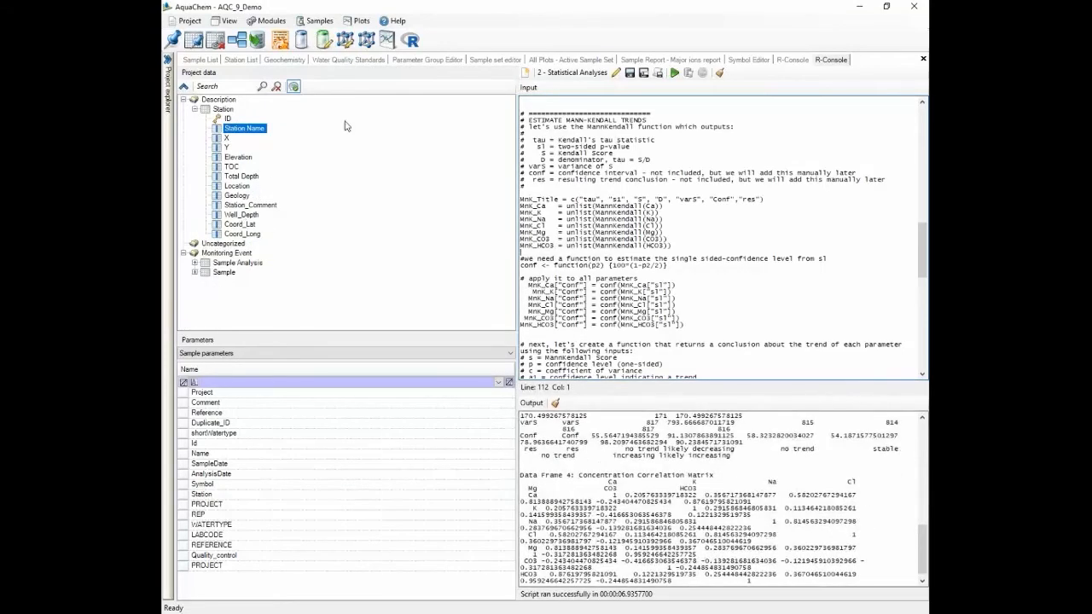
- Load the 3 - Plotting and Mapping script from the reopened project explorer and uncomment its station data lines from Name through Geol
{"action": "left_click", "coordinate": [168, 61]}
{"action": "double_click", "coordinate": [238, 285]}
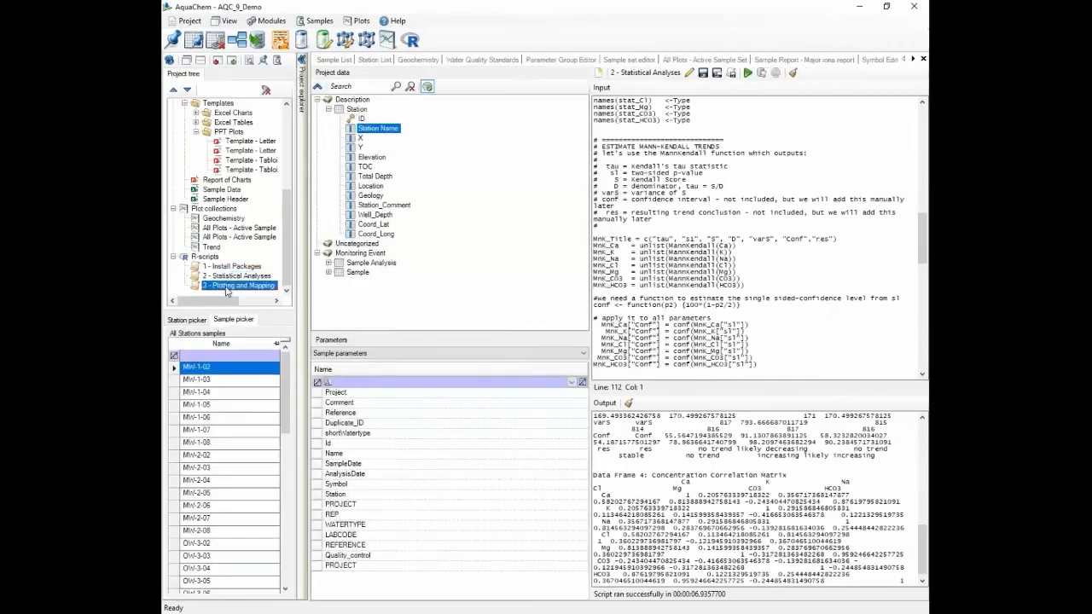
{"action": "left_click", "coordinate": [546, 231]}
{"action": "scroll", "coordinate": [560, 276], "scroll_direction": "down", "scroll_amount": 1}
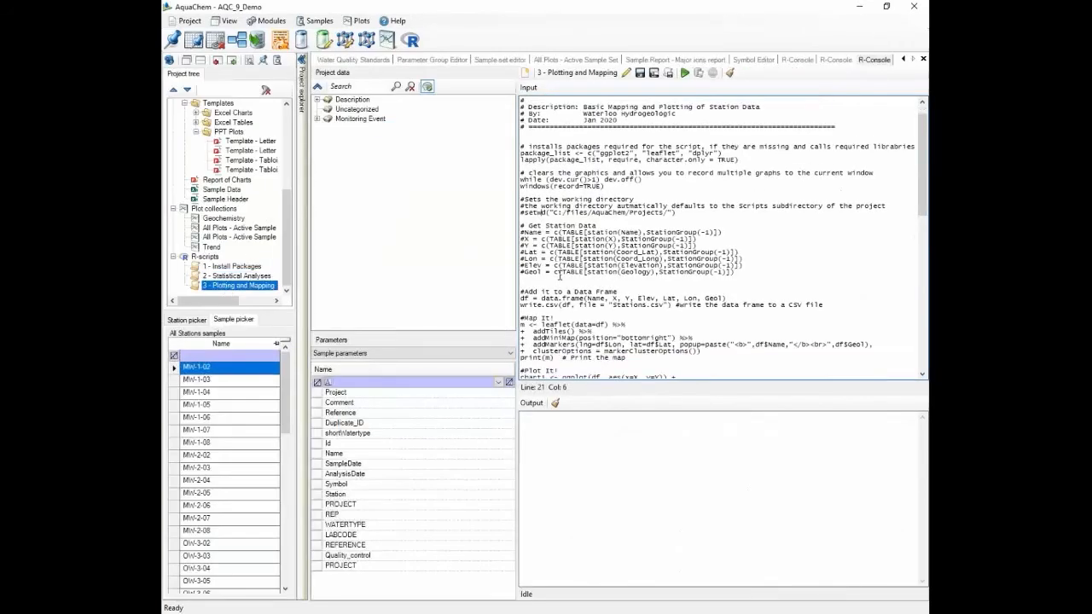
{"action": "key", "text": "Down"}
{"action": "key", "text": "Delete"}
{"action": "key", "text": "Down"}
{"action": "key", "text": "Delete"}
{"action": "key", "text": "Down"}
{"action": "key", "text": "Delete"}
{"action": "key", "text": "Down"}
{"action": "key", "text": "Delete"}
{"action": "key", "text": "Down"}
{"action": "key", "text": "Delete"}
{"action": "key", "text": "Down"}
{"action": "key", "text": "Delete"}
{"action": "key", "text": "Down"}
{"action": "key", "text": "Delete"}
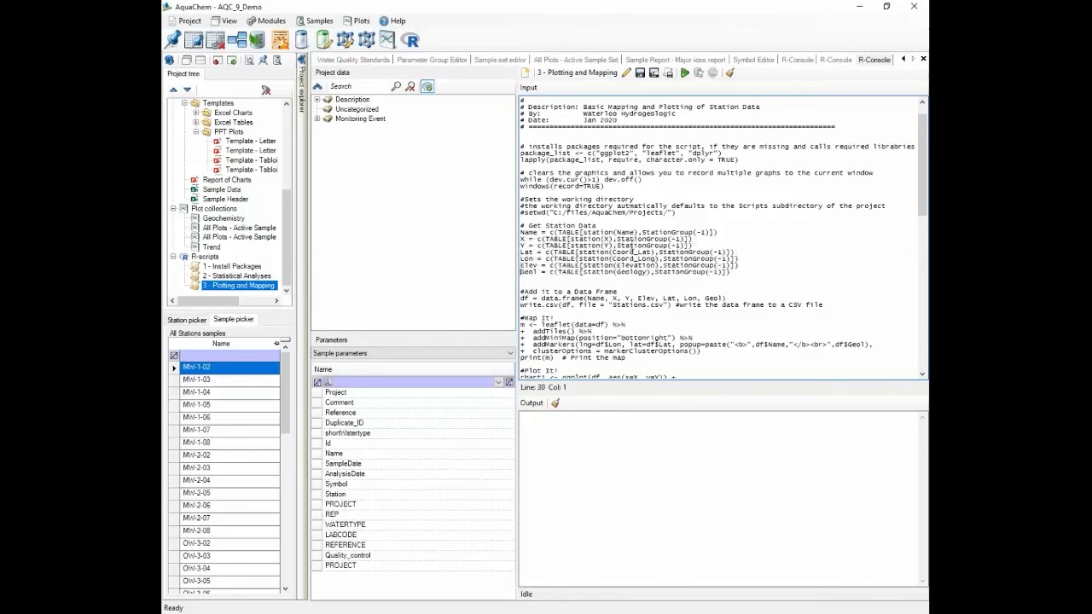
- Insert four blank lines between the Cl parameter line and the df2 data frame line in the sample data section
{"action": "scroll", "coordinate": [632, 245], "scroll_direction": "down", "scroll_amount": 3}
{"action": "scroll", "coordinate": [573, 279], "scroll_direction": "down", "scroll_amount": 3}
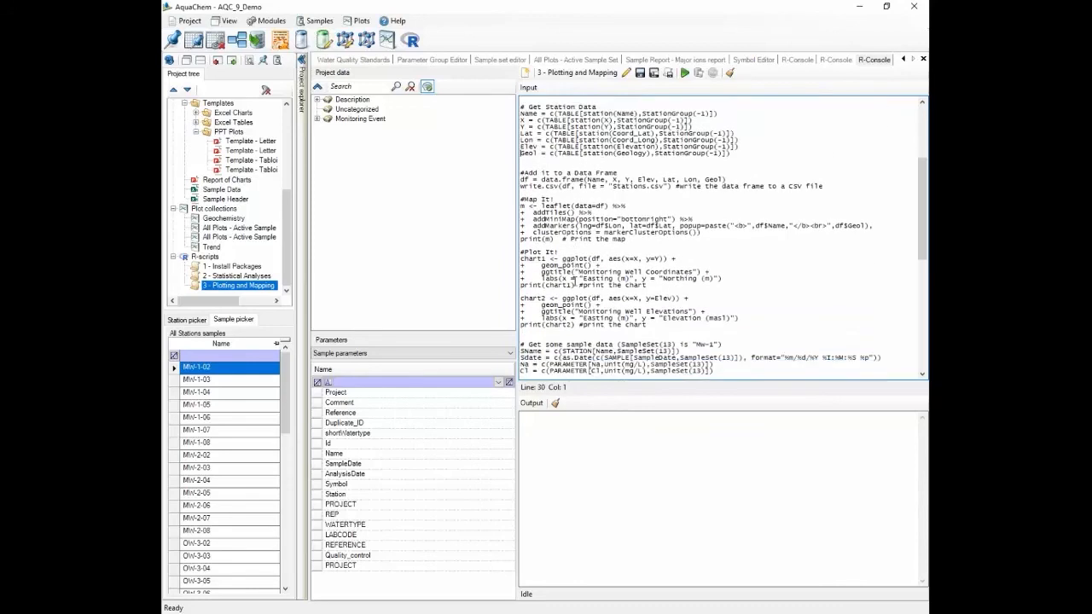
{"action": "scroll", "coordinate": [573, 279], "scroll_direction": "down", "scroll_amount": 5}
{"action": "scroll", "coordinate": [538, 186], "scroll_direction": "down", "scroll_amount": 3}
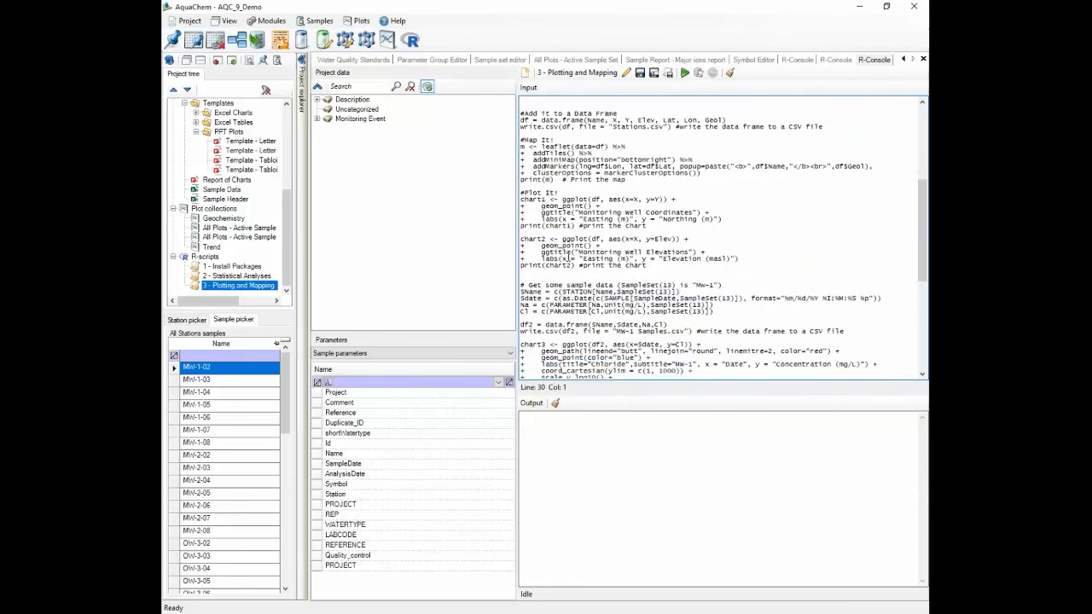
{"action": "scroll", "coordinate": [600, 269], "scroll_direction": "down", "scroll_amount": 10}
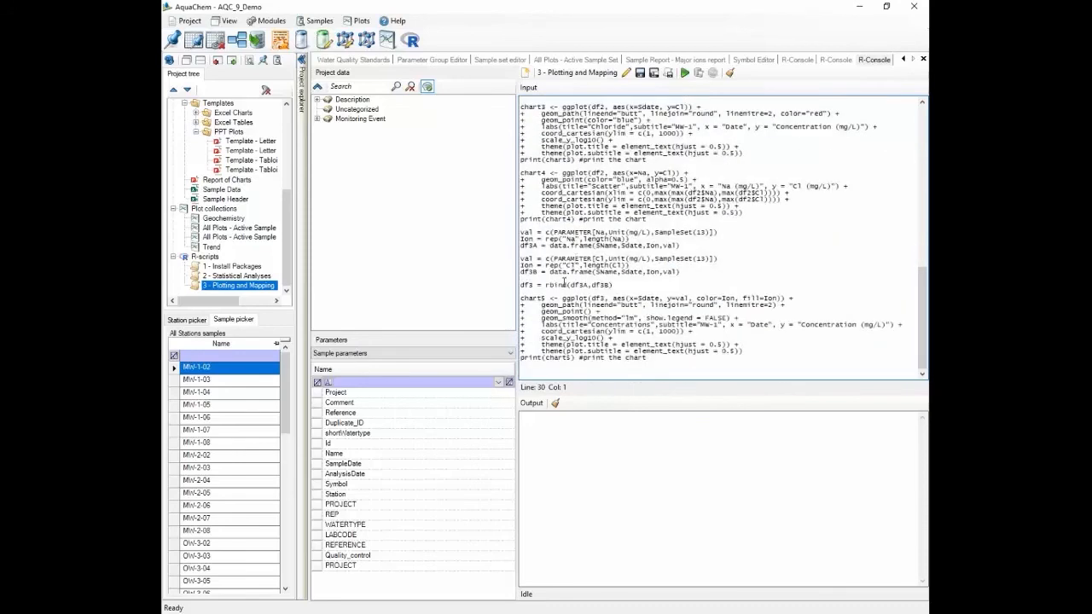
{"action": "scroll", "coordinate": [570, 309], "scroll_direction": "up", "scroll_amount": 6}
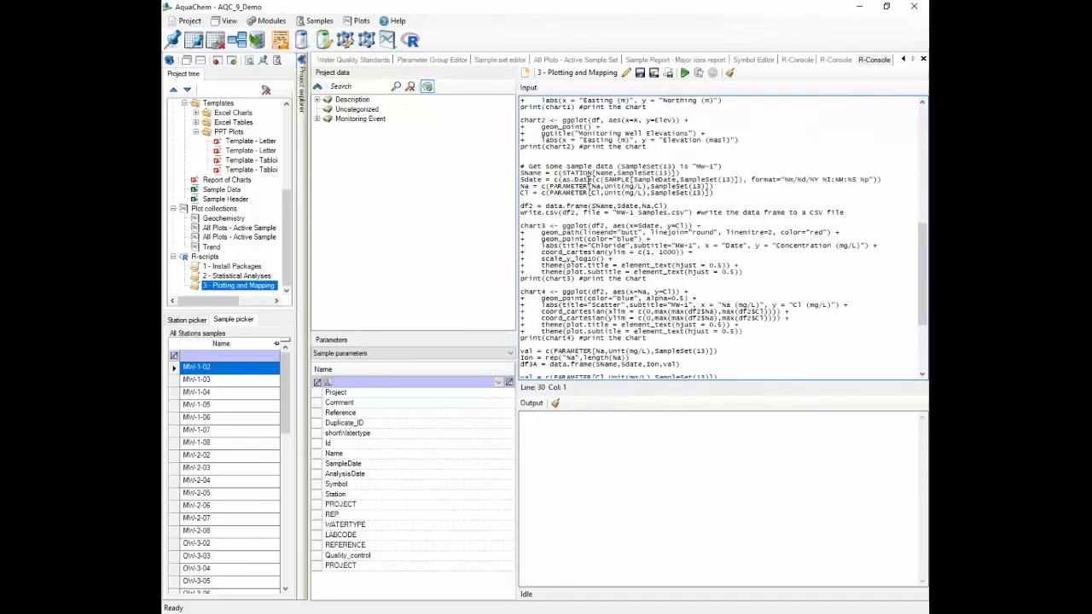
{"action": "left_click", "coordinate": [555, 173]}
{"action": "key", "text": "Return"}
{"action": "key", "text": "Return"}
{"action": "key", "text": "Return"}
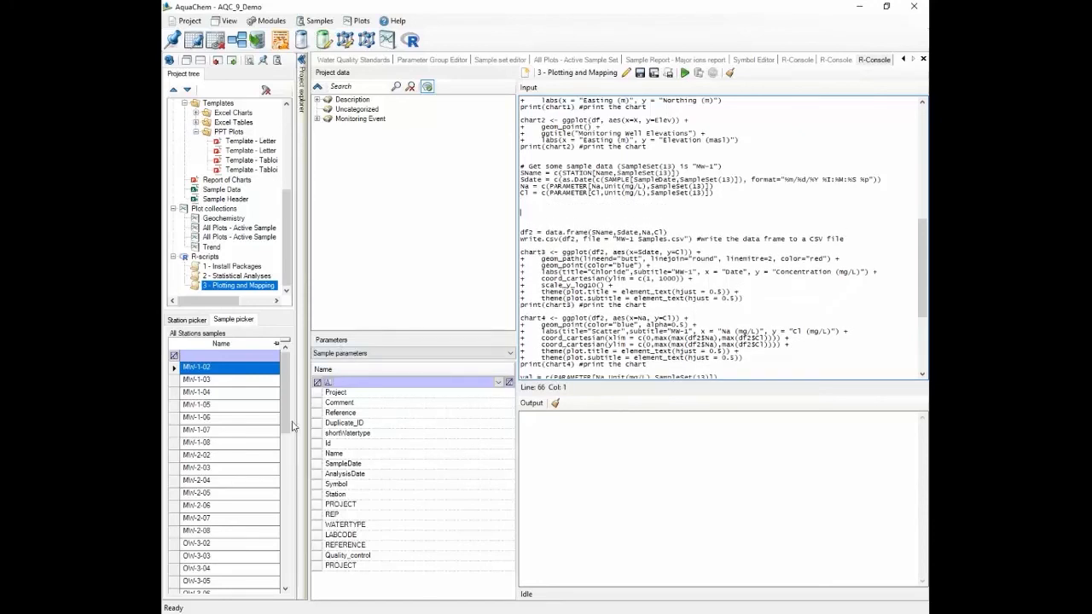
- List the Cations parameters and begin a new script variable for the Mg parameter
{"action": "left_click", "coordinate": [373, 355]}
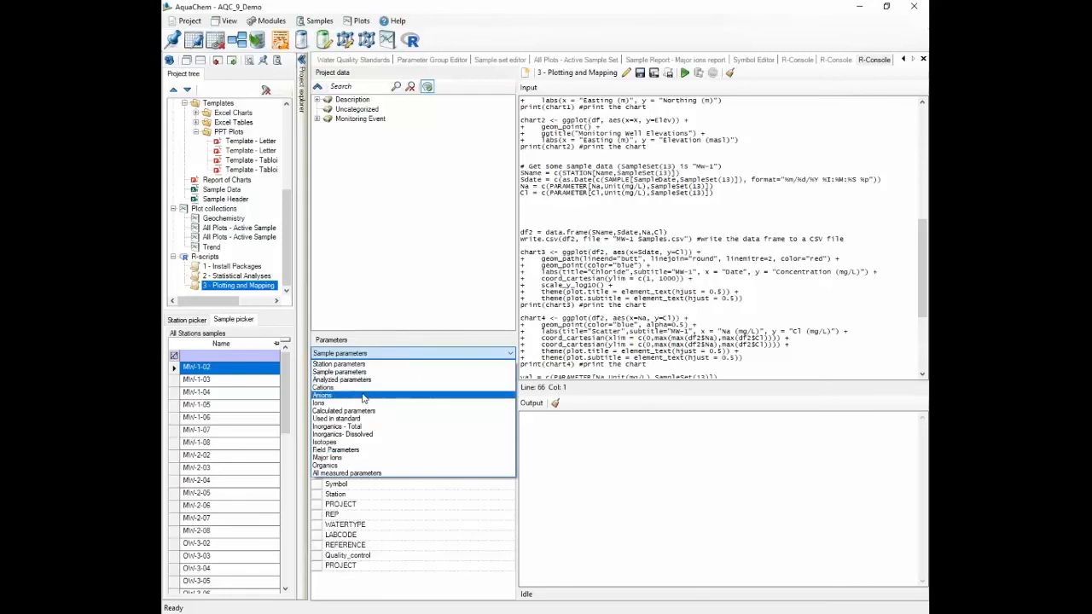
{"action": "left_click", "coordinate": [366, 389]}
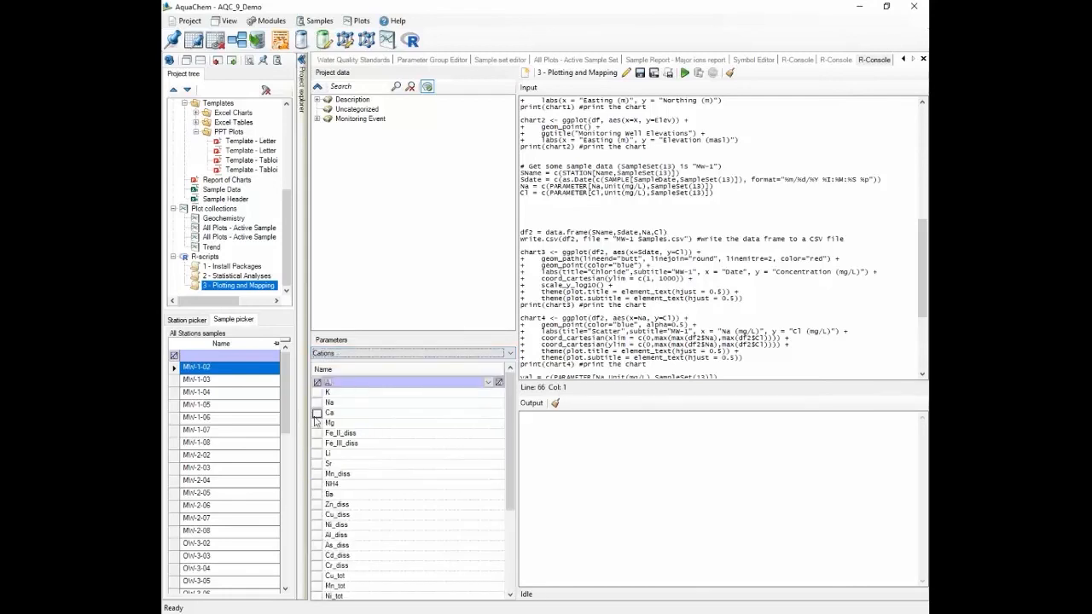
{"action": "left_click", "coordinate": [317, 424]}
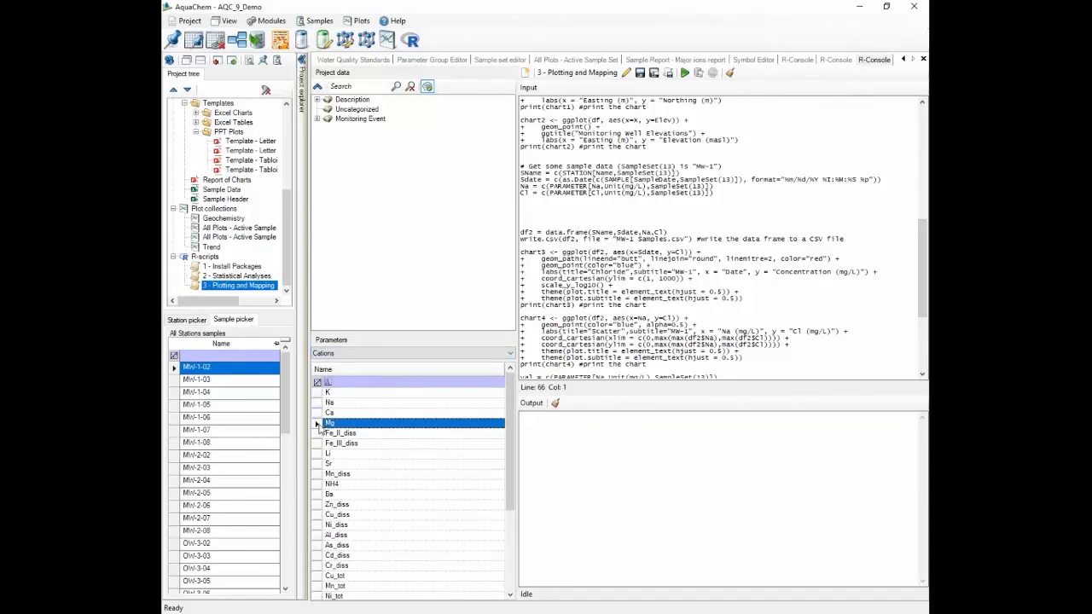
{"action": "key", "text": "Up"}
{"action": "key", "text": "Up"}
{"action": "double_click", "coordinate": [344, 427]}
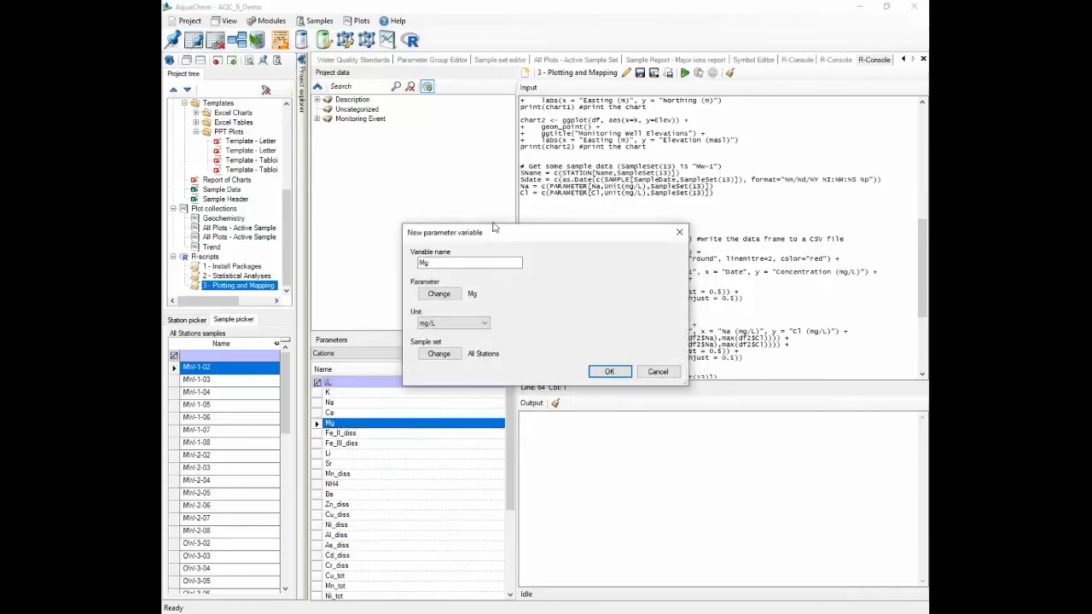
{"action": "left_click_drag", "start_coordinate": [499, 238], "coordinate": [492, 170]}
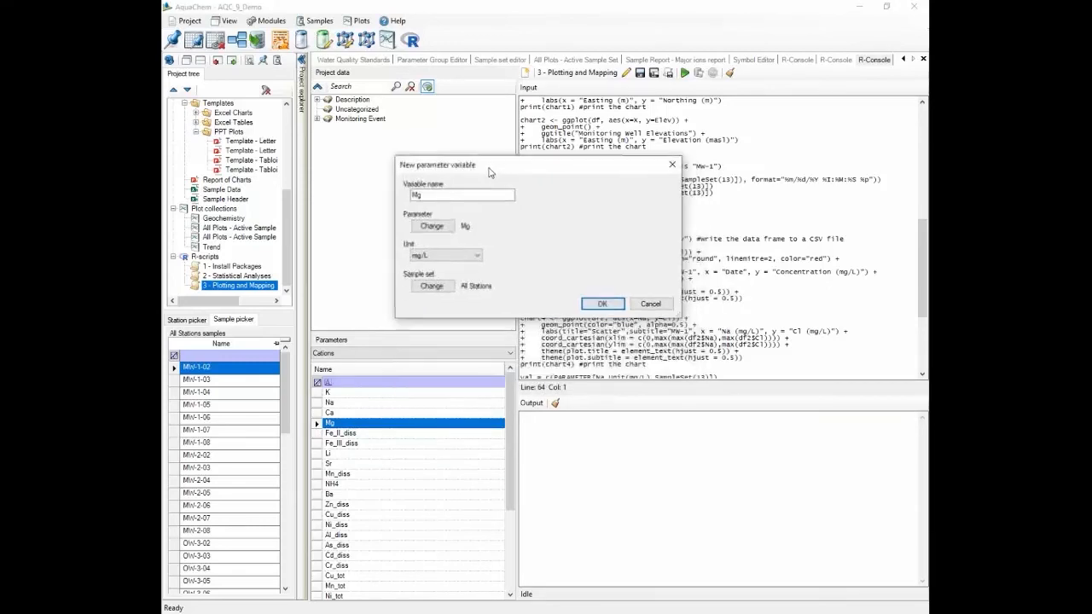
- Review the parameter, unit and sample set choices for the new Mg variable, keeping mg/L as the unit
{"action": "double_click", "coordinate": [426, 196]}
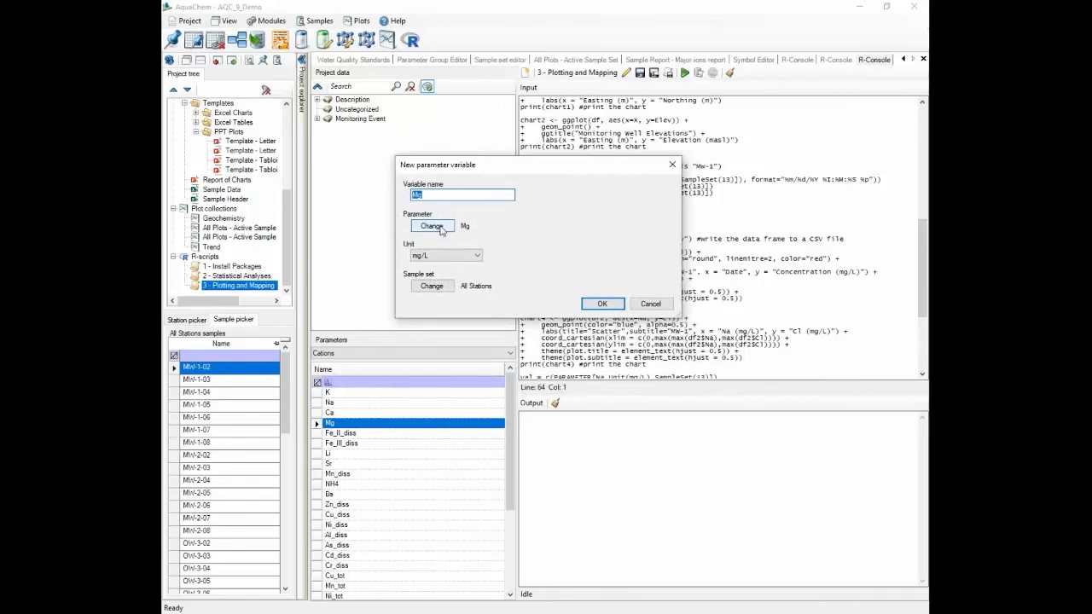
{"action": "left_click", "coordinate": [433, 226]}
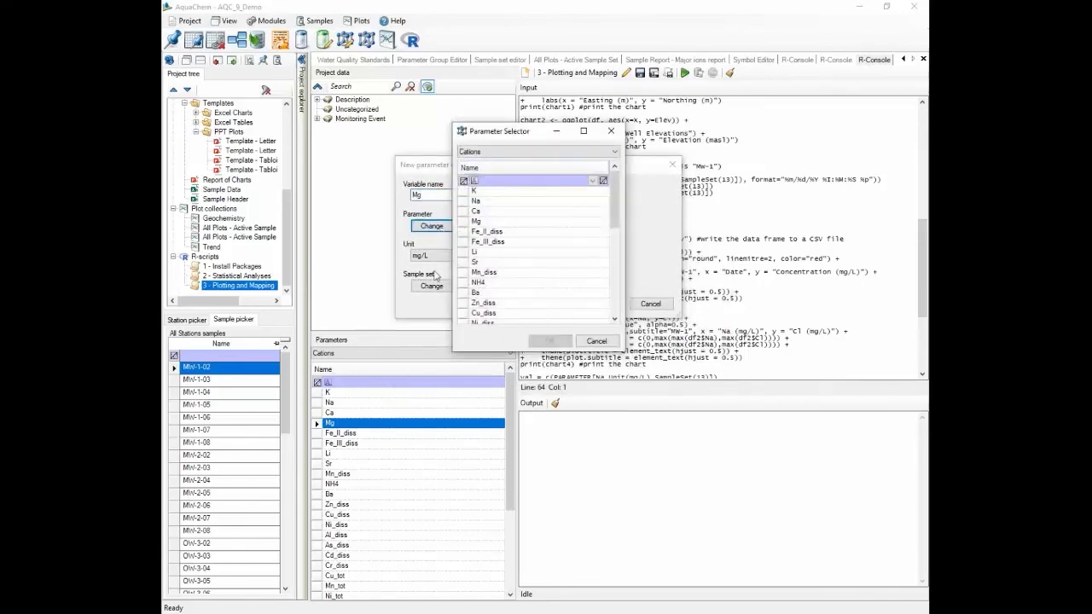
{"action": "left_click_drag", "start_coordinate": [617, 195], "coordinate": [619, 195]}
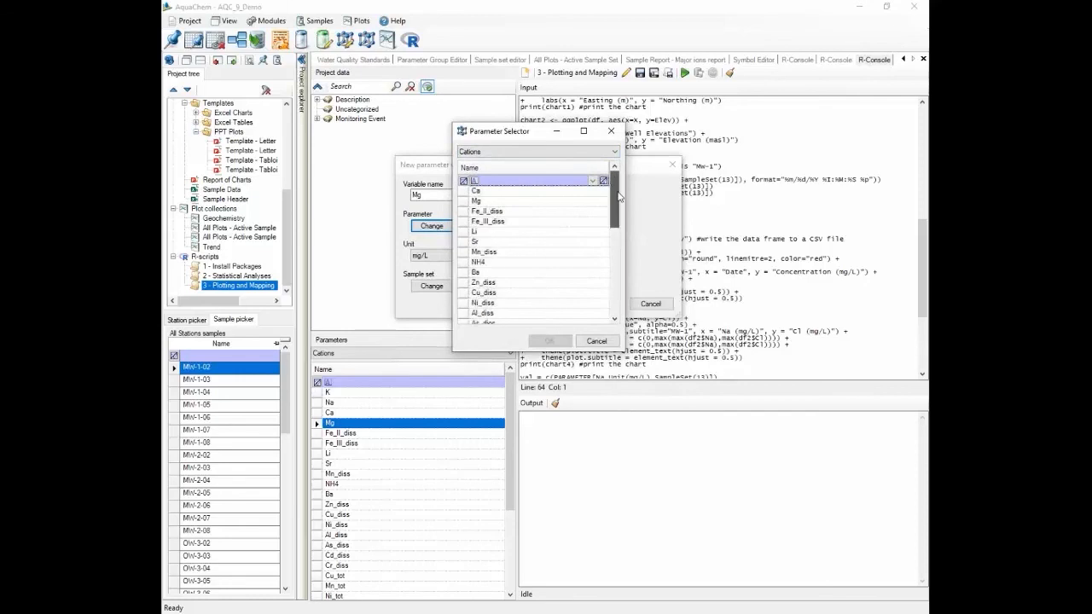
{"action": "left_click", "coordinate": [597, 341]}
{"action": "left_click", "coordinate": [442, 257]}
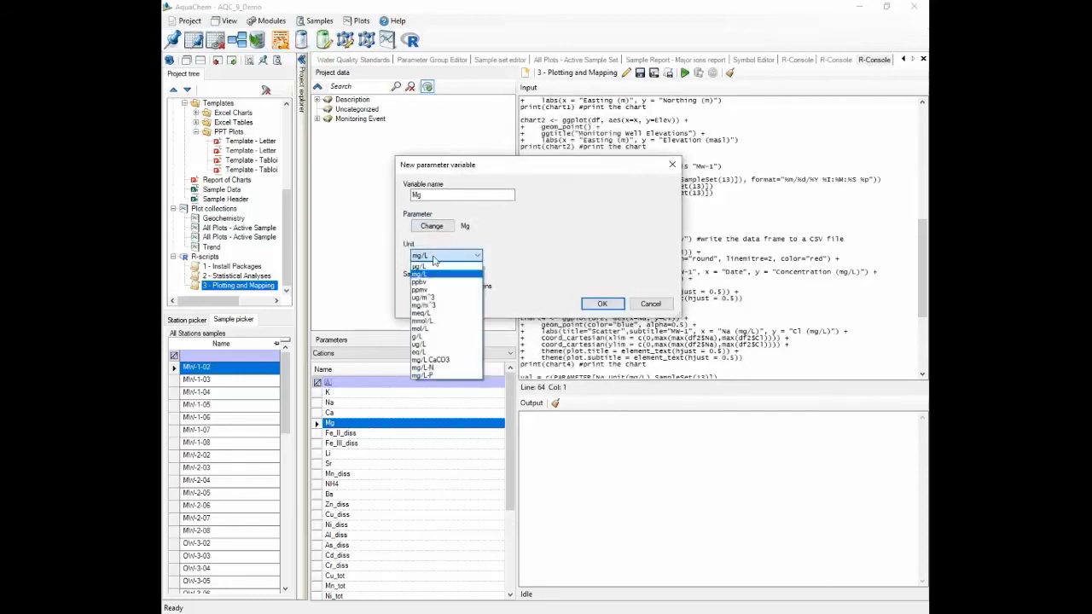
{"action": "left_click", "coordinate": [422, 274]}
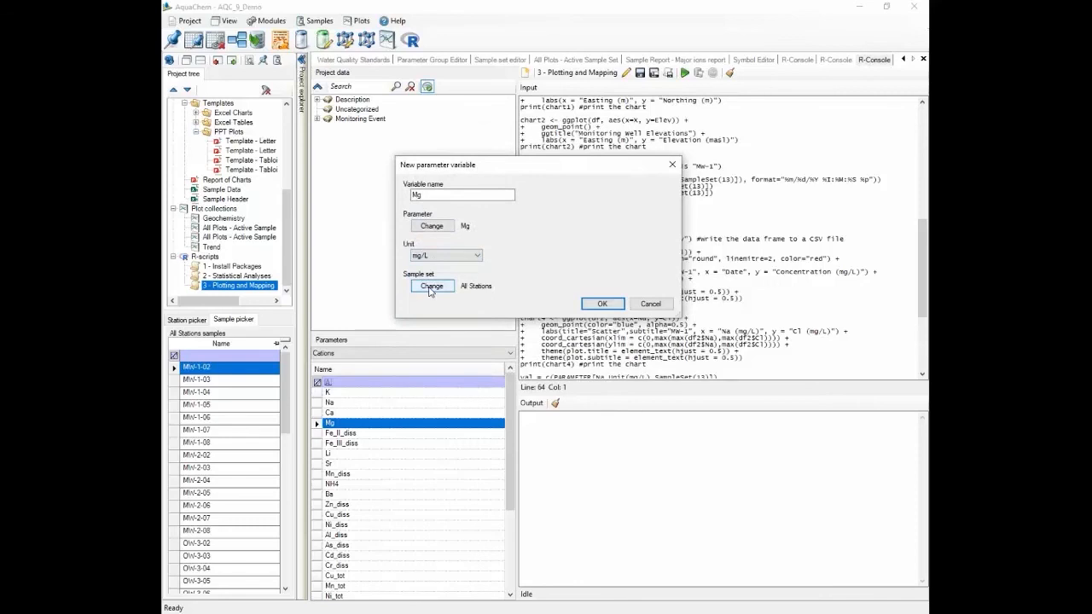
{"action": "left_click", "coordinate": [432, 288]}
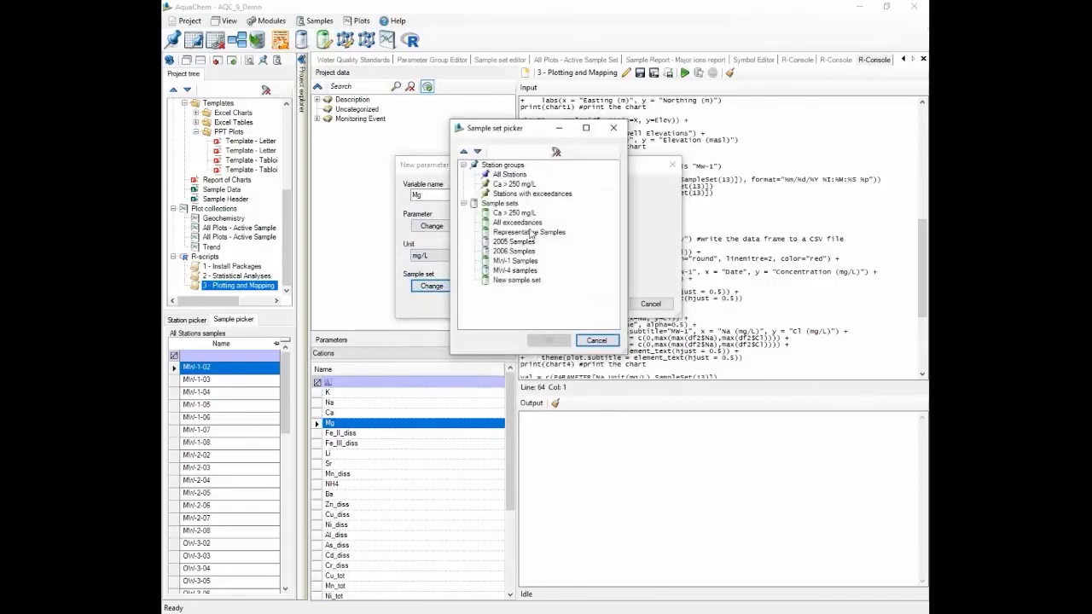
{"action": "left_click", "coordinate": [596, 340]}
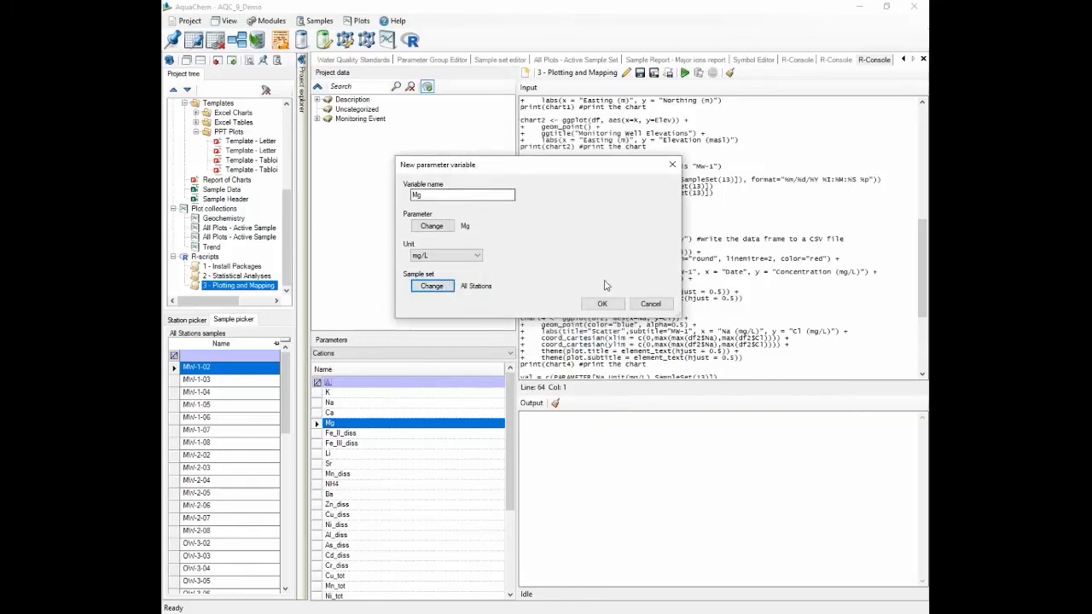
- Delete three of the blank lines between the Cl parameter line and the df2 data frame line, and run the script
{"action": "left_click", "coordinate": [543, 193]}
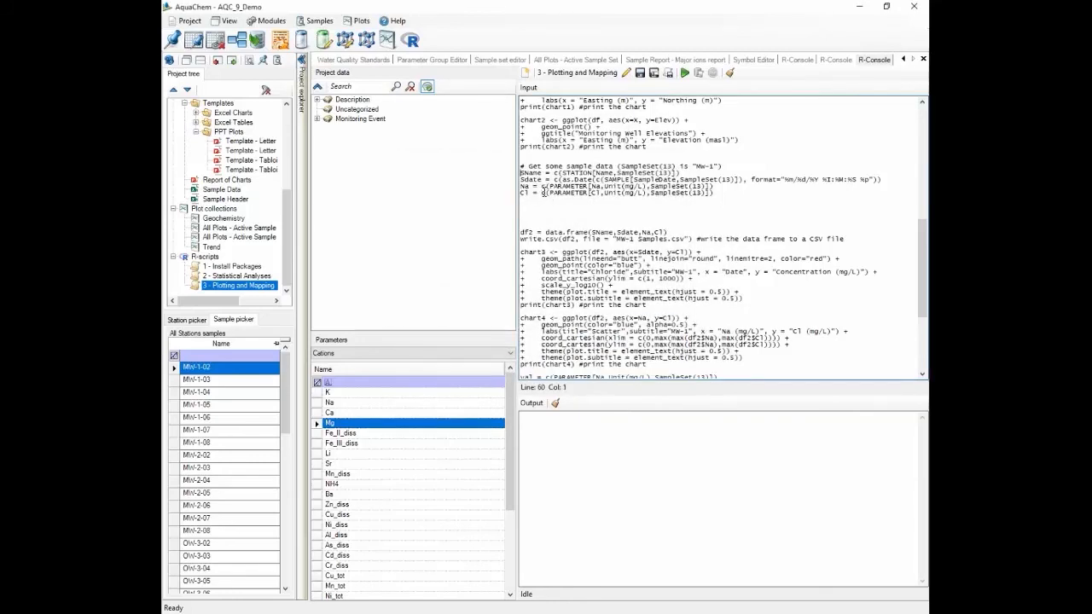
{"action": "key", "text": "Down"}
{"action": "key", "text": "Delete"}
{"action": "key", "text": "Delete"}
{"action": "key", "text": "Delete"}
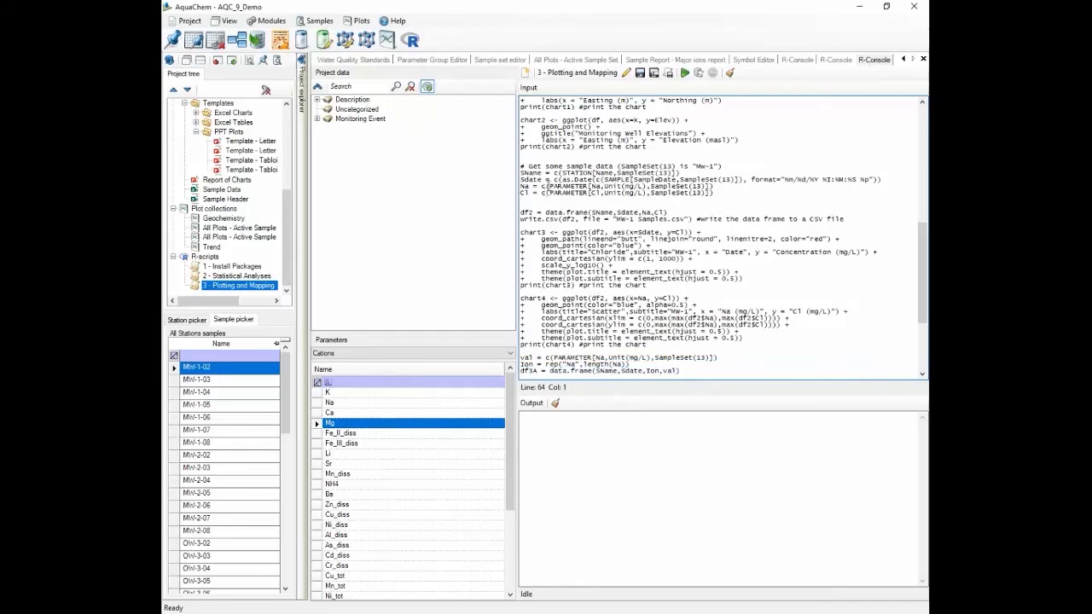
{"action": "left_click", "coordinate": [684, 72]}
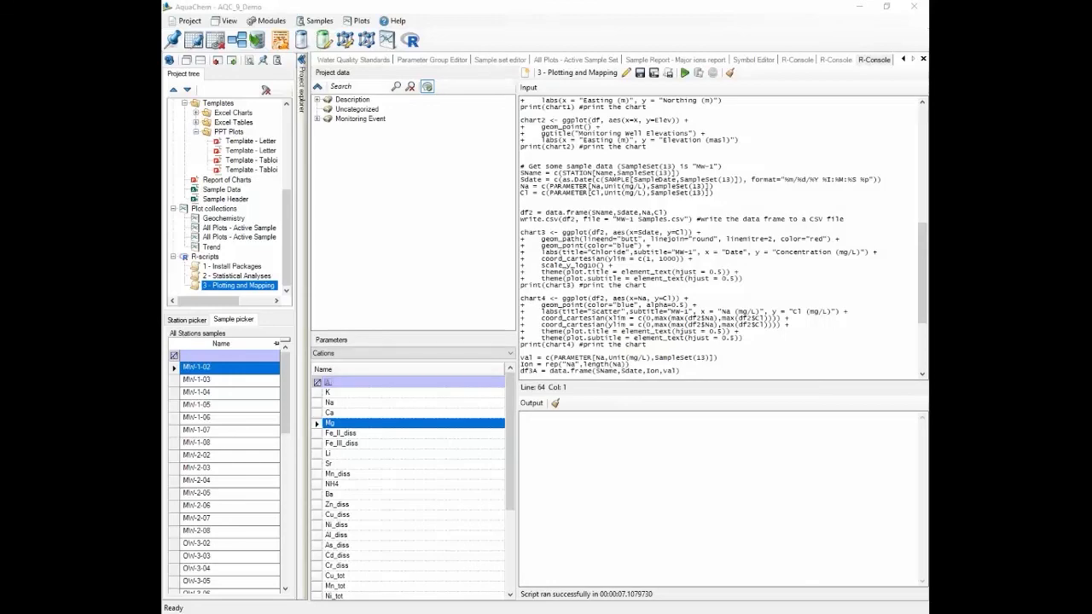
- Bring the generated well map's browser window into view and check the pop-ups of the MW-3 and MW-4 markers
{"action": "left_click_drag", "start_coordinate": [1083, 263], "coordinate": [473, 4]}
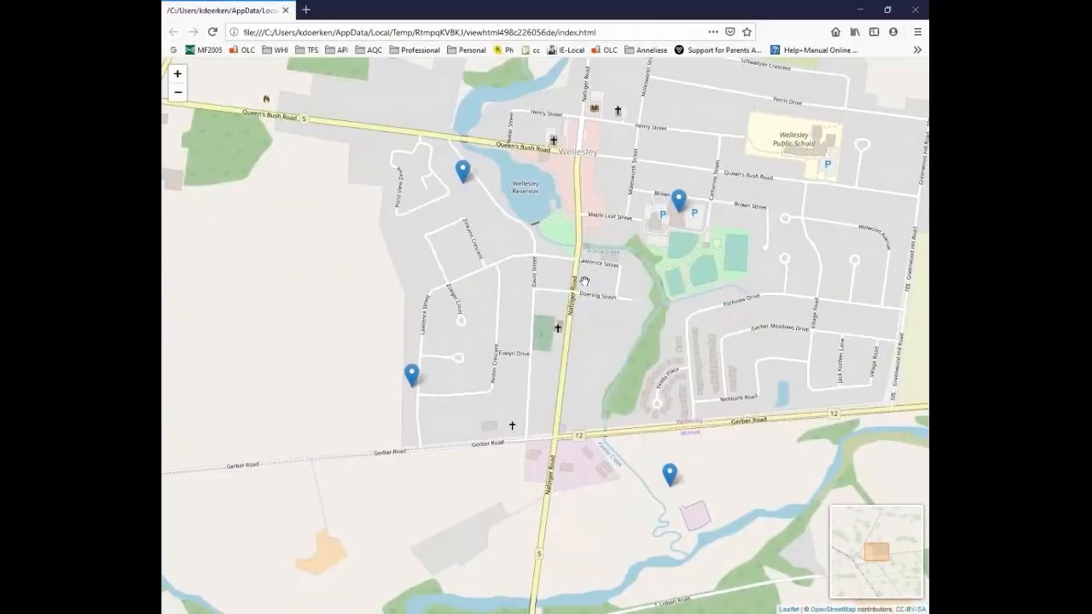
{"action": "scroll", "coordinate": [584, 281], "scroll_direction": "down", "scroll_amount": 5}
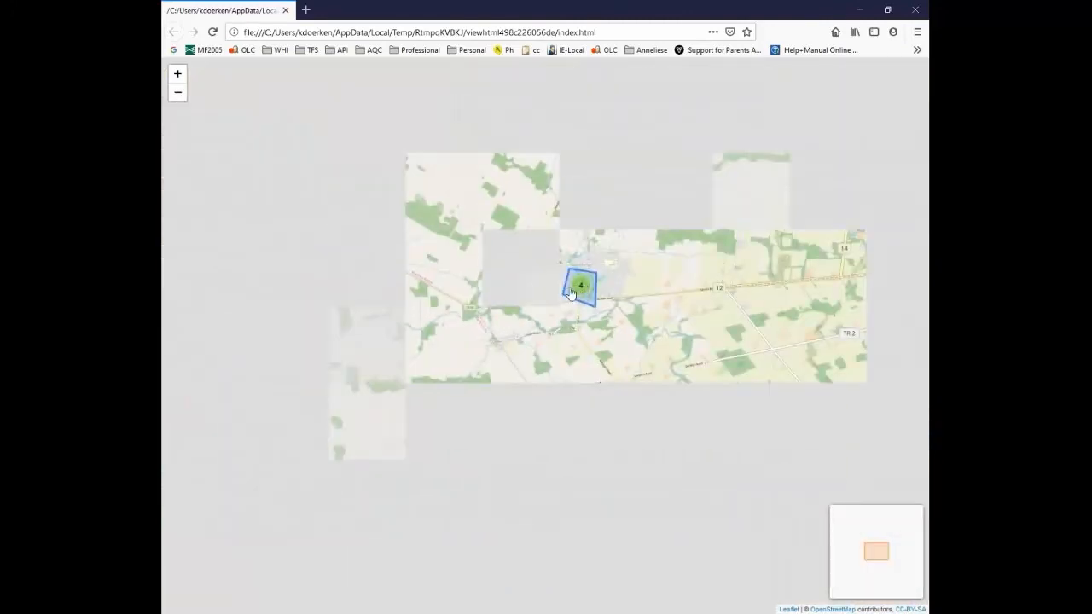
{"action": "scroll", "coordinate": [571, 293], "scroll_direction": "down", "scroll_amount": 1}
{"action": "scroll", "coordinate": [571, 293], "scroll_direction": "up", "scroll_amount": 2}
{"action": "left_click", "coordinate": [571, 293]}
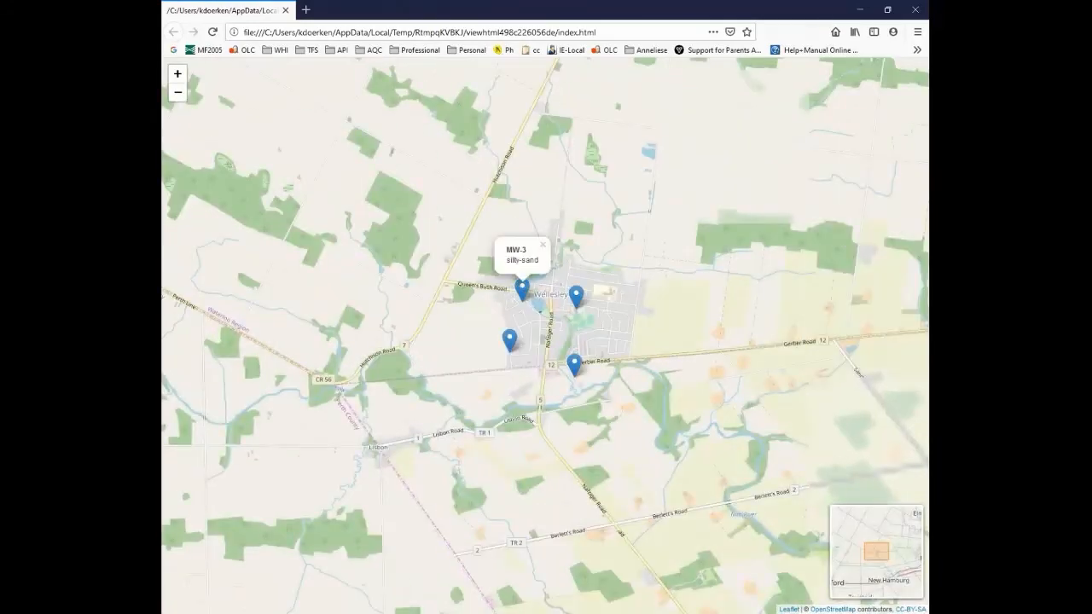
{"action": "left_click", "coordinate": [543, 248]}
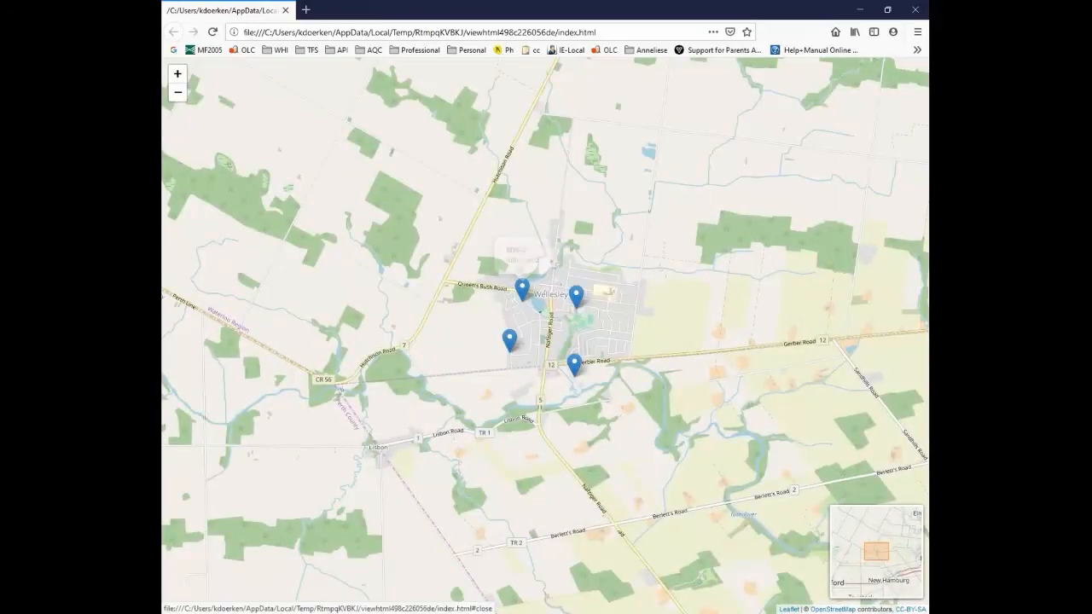
{"action": "left_click", "coordinate": [576, 294]}
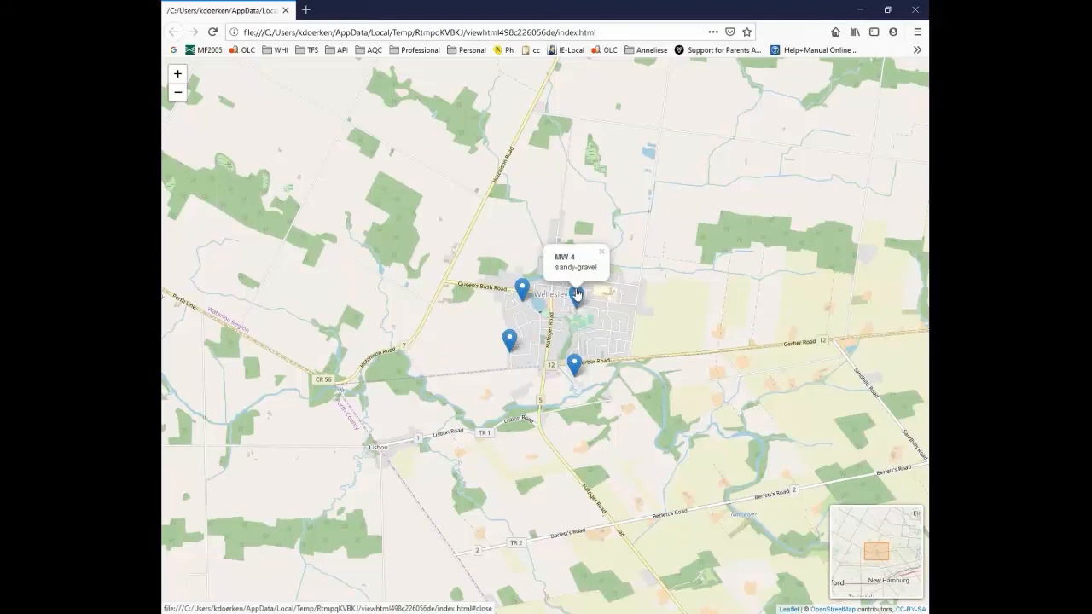
{"action": "left_click", "coordinate": [601, 251]}
- Examine how the map's four well markers collapse into a cluster and expand again at different zoom levels
{"action": "scroll", "coordinate": [546, 322], "scroll_direction": "up", "scroll_amount": 3}
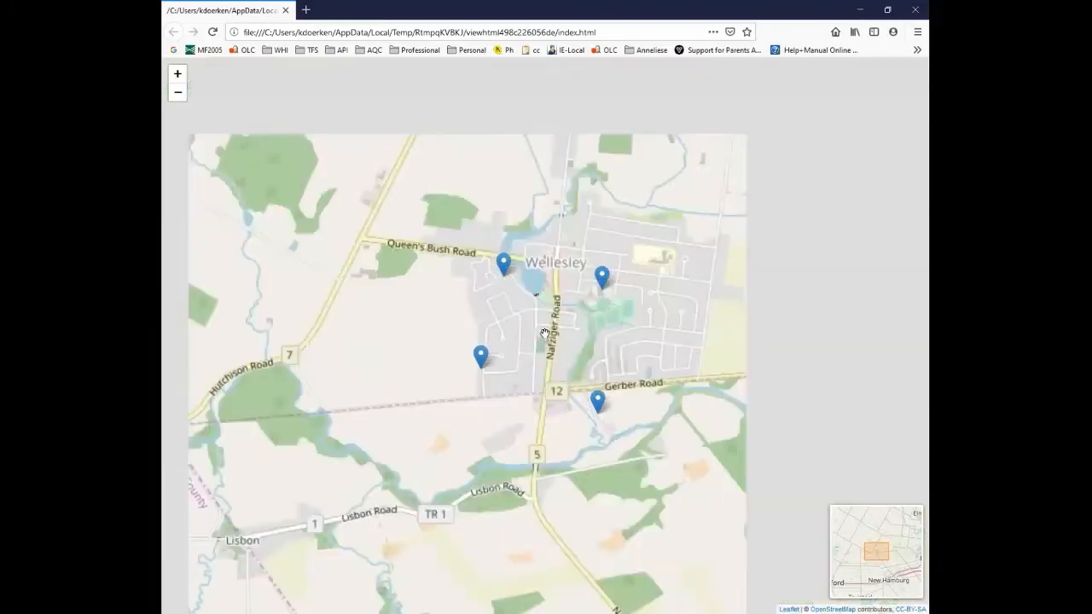
{"action": "scroll", "coordinate": [546, 322], "scroll_direction": "down", "scroll_amount": 8}
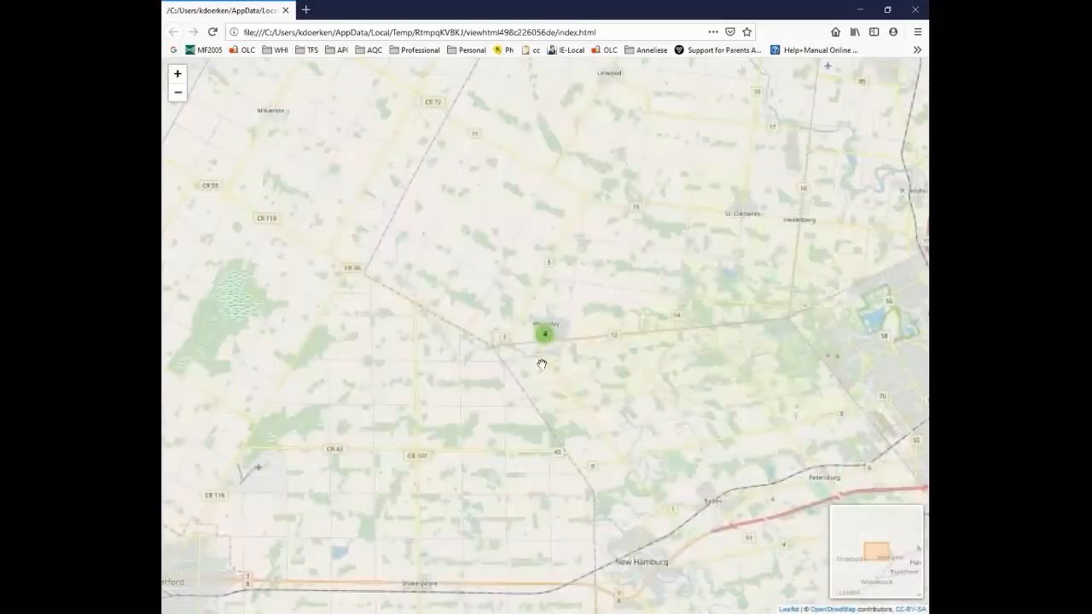
{"action": "left_click", "coordinate": [545, 338]}
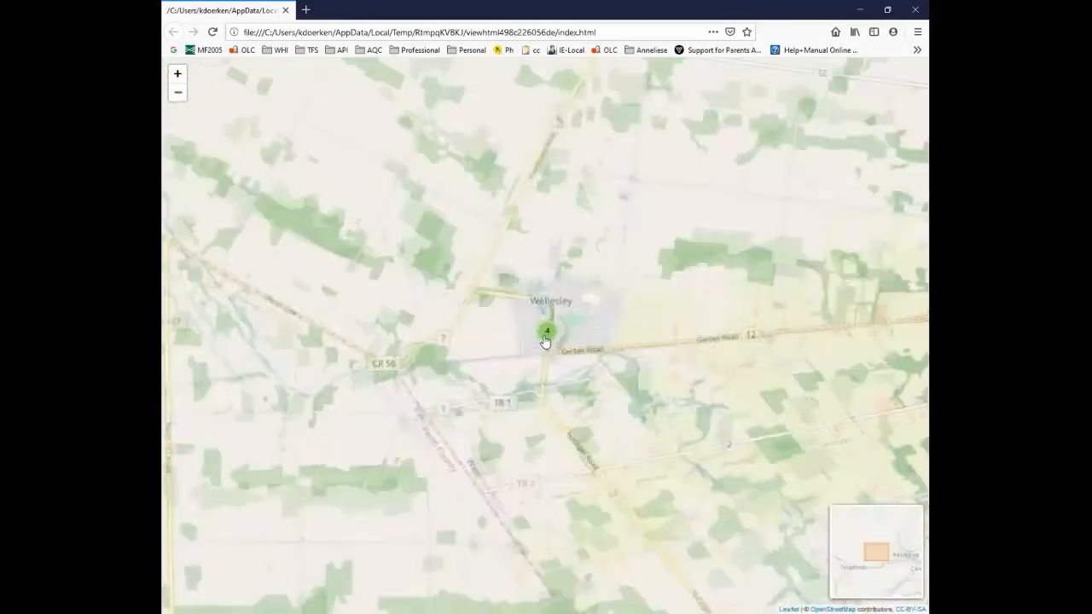
{"action": "scroll", "coordinate": [546, 320], "scroll_direction": "down", "scroll_amount": 1}
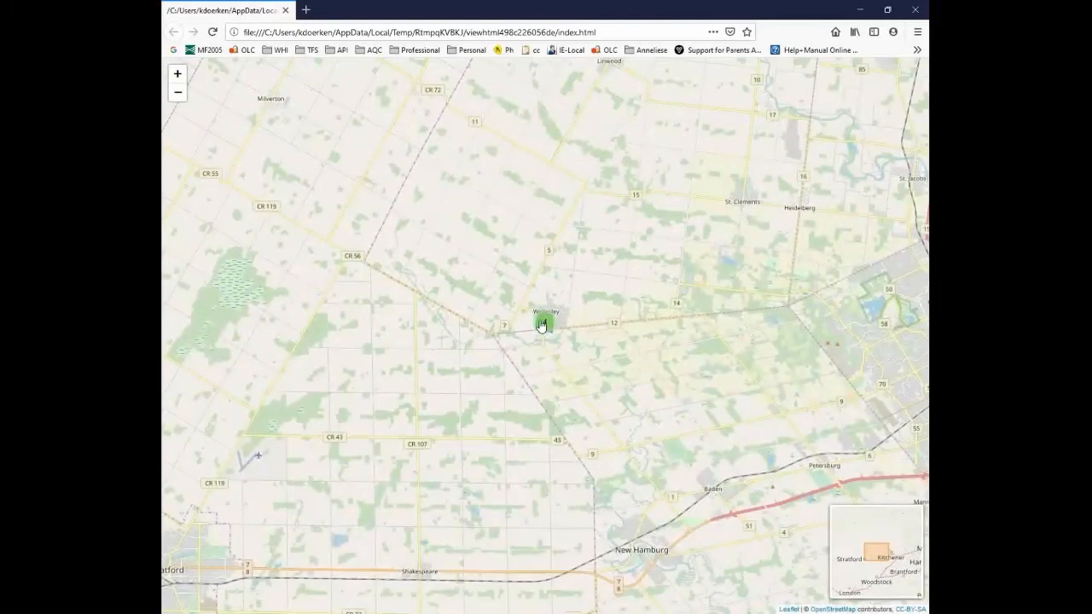
{"action": "left_click", "coordinate": [541, 325]}
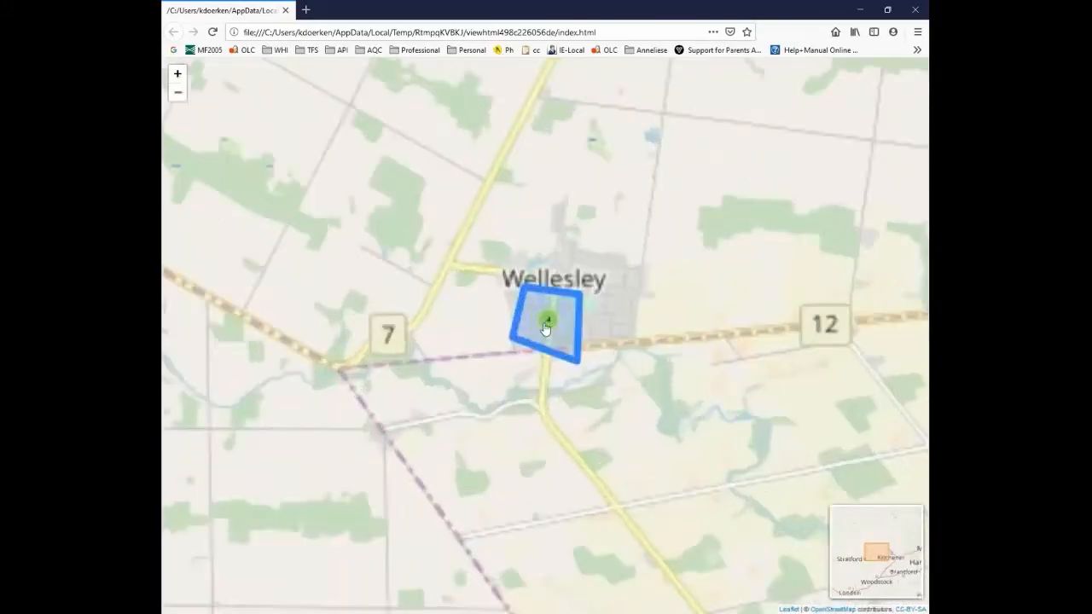
{"action": "scroll", "coordinate": [619, 407], "scroll_direction": "down", "scroll_amount": 3}
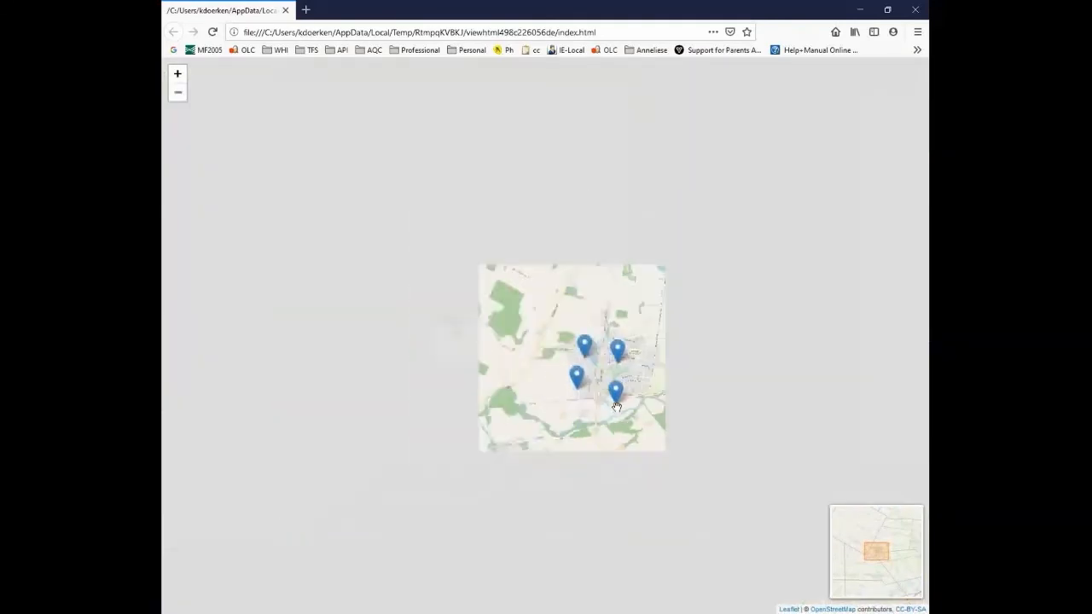
{"action": "left_click", "coordinate": [575, 336]}
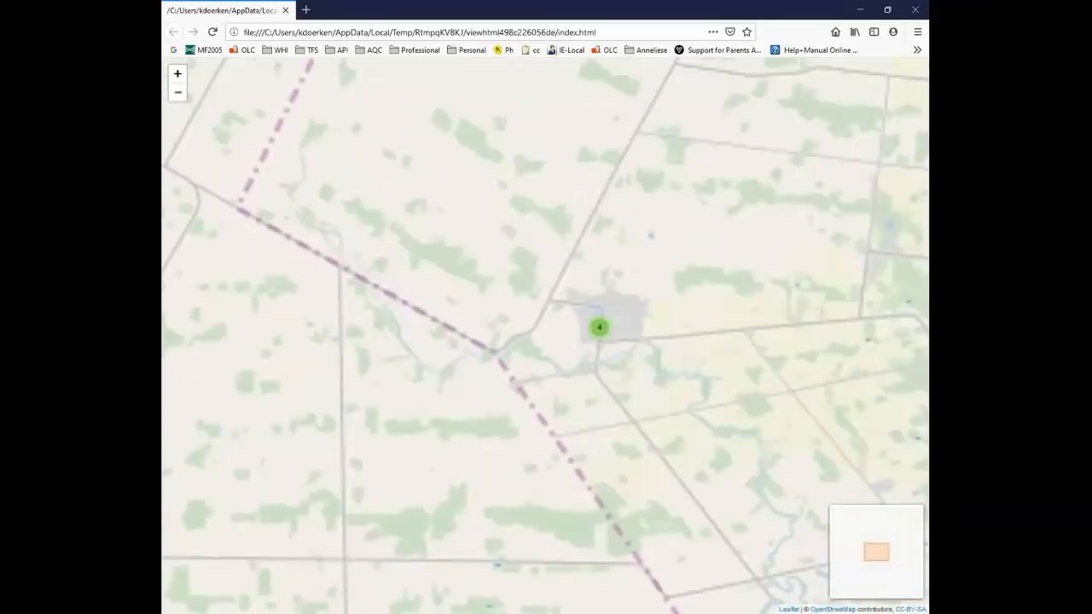
{"action": "scroll", "coordinate": [523, 308], "scroll_direction": "up", "scroll_amount": 2}
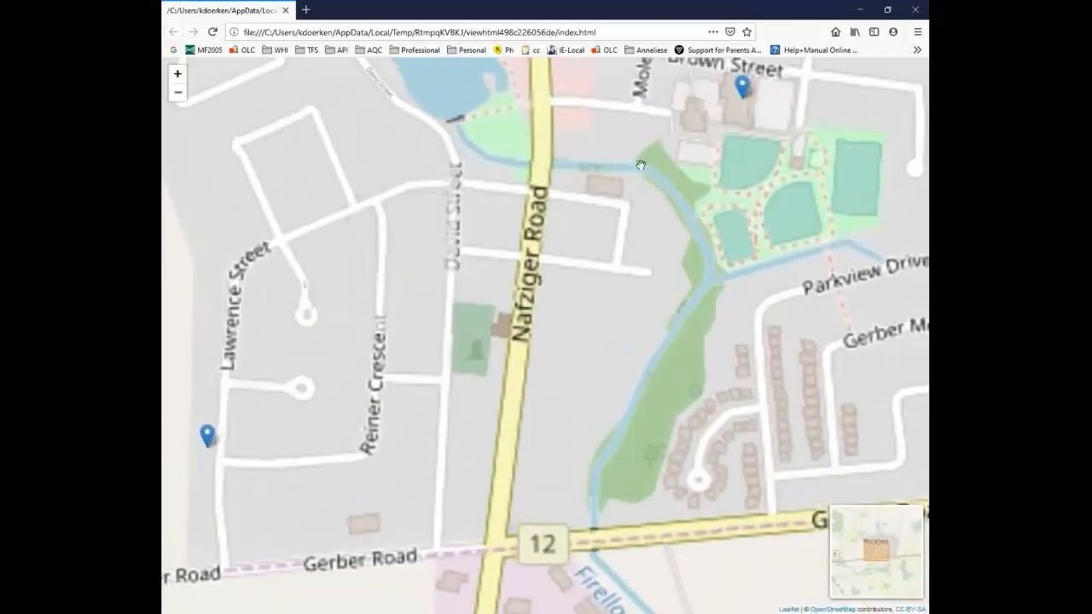
{"action": "scroll", "coordinate": [650, 200], "scroll_direction": "down", "scroll_amount": 1}
- Show the R Graphics window and page through the well coordinates, well elevations, chloride, Na-Cl scatter and concentrations charts
{"action": "left_click_drag", "start_coordinate": [337, 11], "coordinate": [478, 29]}
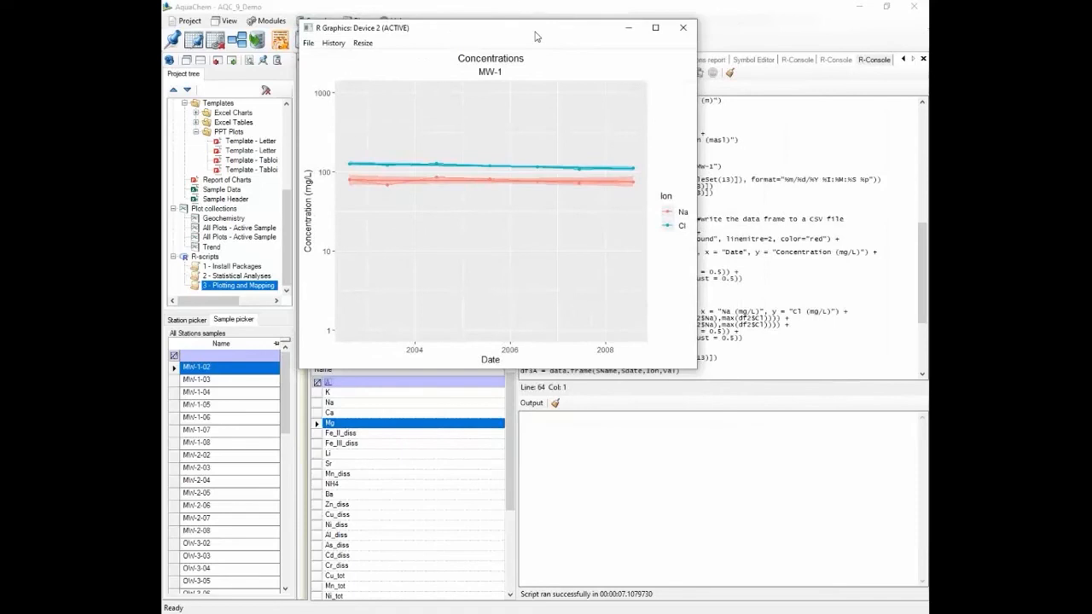
{"action": "key", "text": "Page_Up"}
{"action": "key", "text": "Page_Up"}
{"action": "key", "text": "Page_Up"}
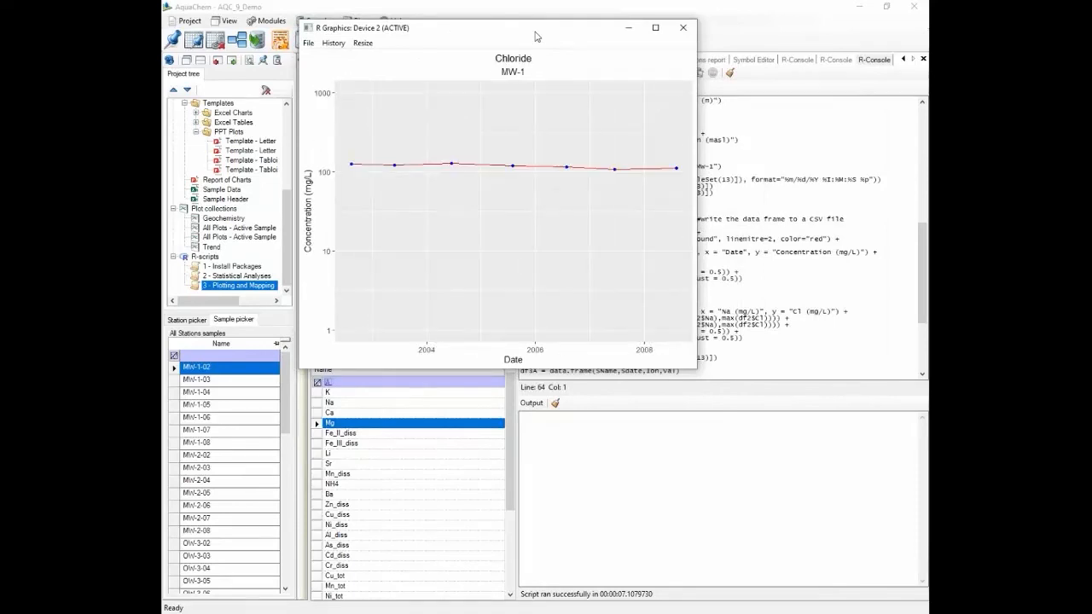
{"action": "key", "text": "Page_Up"}
{"action": "key", "text": "Page_Up"}
{"action": "key", "text": "Page_Down"}
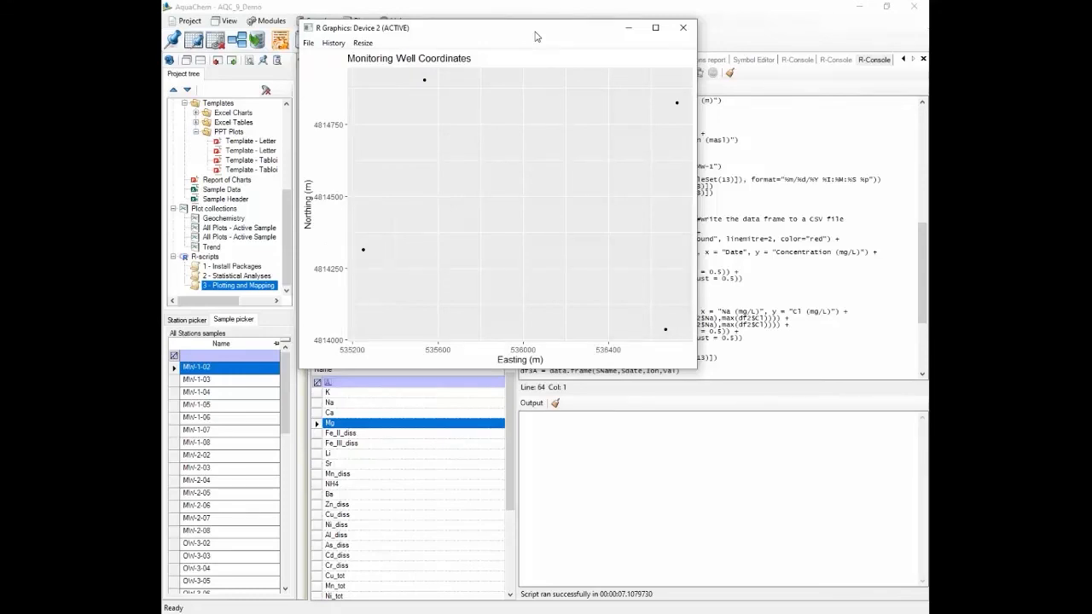
{"action": "key", "text": "Page_Down"}
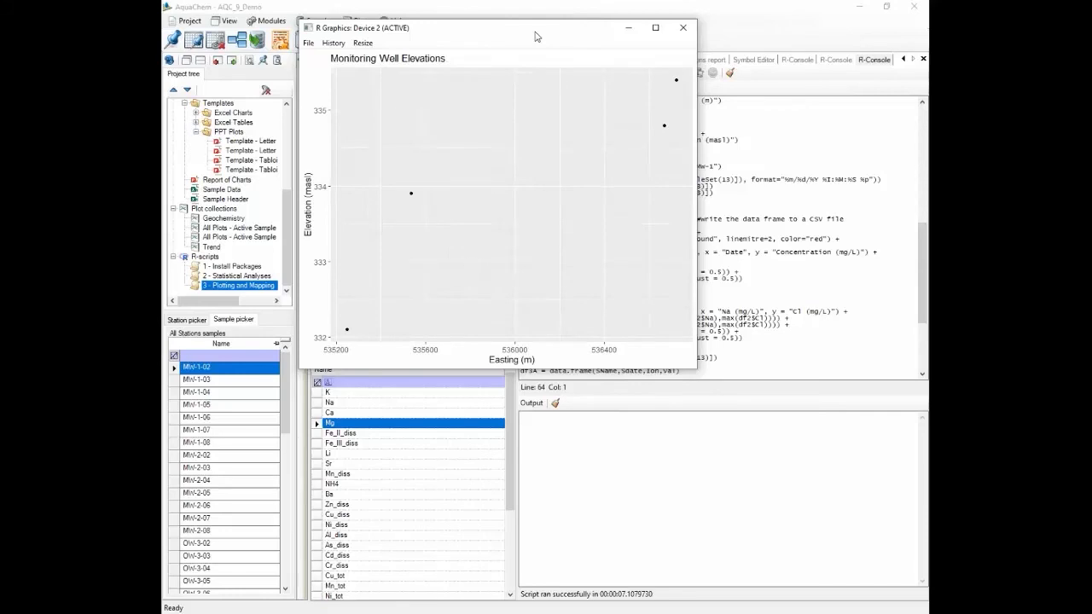
{"action": "key", "text": "Page_Down"}
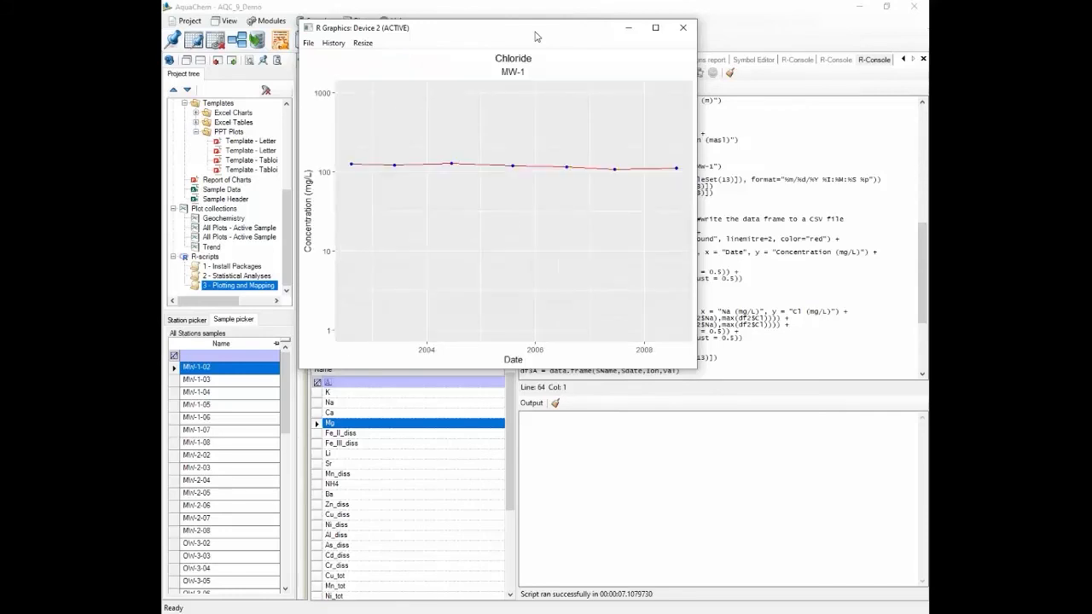
{"action": "key", "text": "Page_Down"}
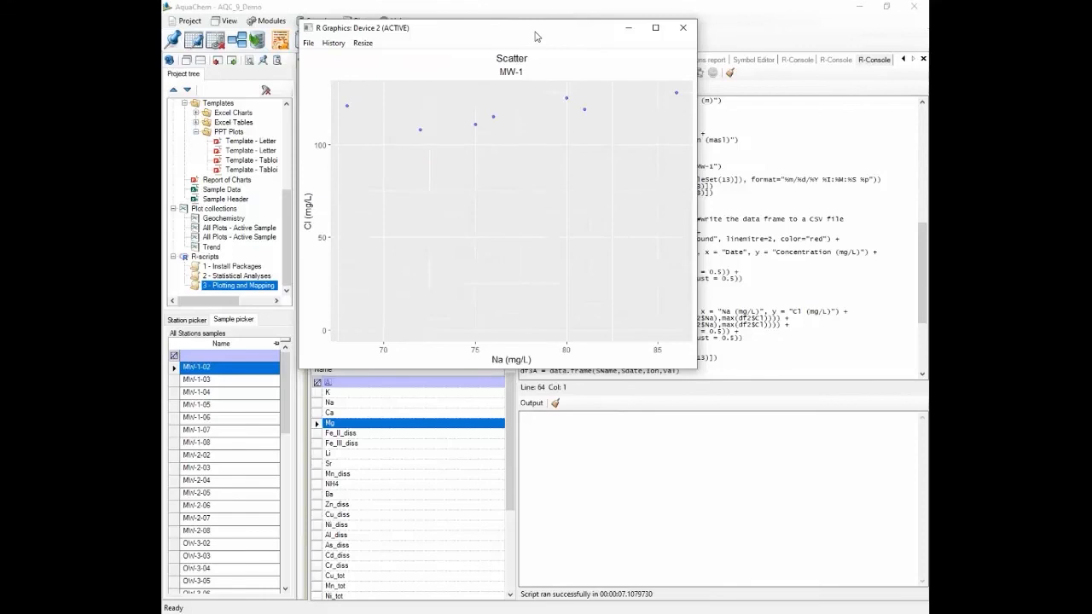
{"action": "key", "text": "Page_Down"}
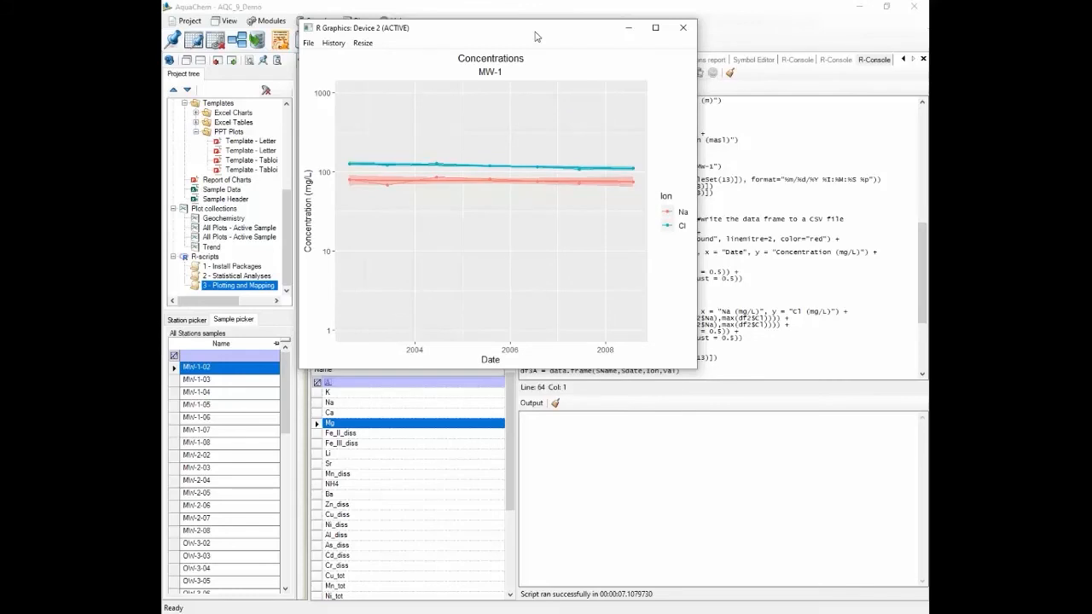
- Close the R Graphics window and view the remaining chart code at the end of the plotting script
{"action": "left_click", "coordinate": [683, 27]}
{"action": "left_click", "coordinate": [737, 214]}
{"action": "scroll", "coordinate": [735, 217], "scroll_direction": "down", "scroll_amount": 7}
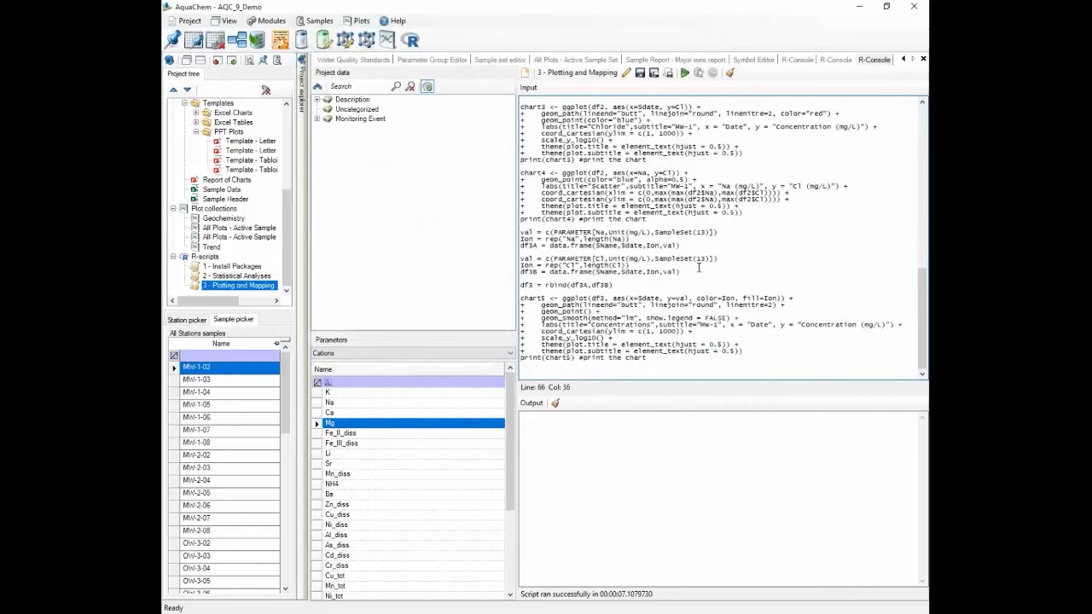
- Start a new data import using the Samples import type
{"action": "left_click_drag", "start_coordinate": [289, 198], "coordinate": [283, 99]}
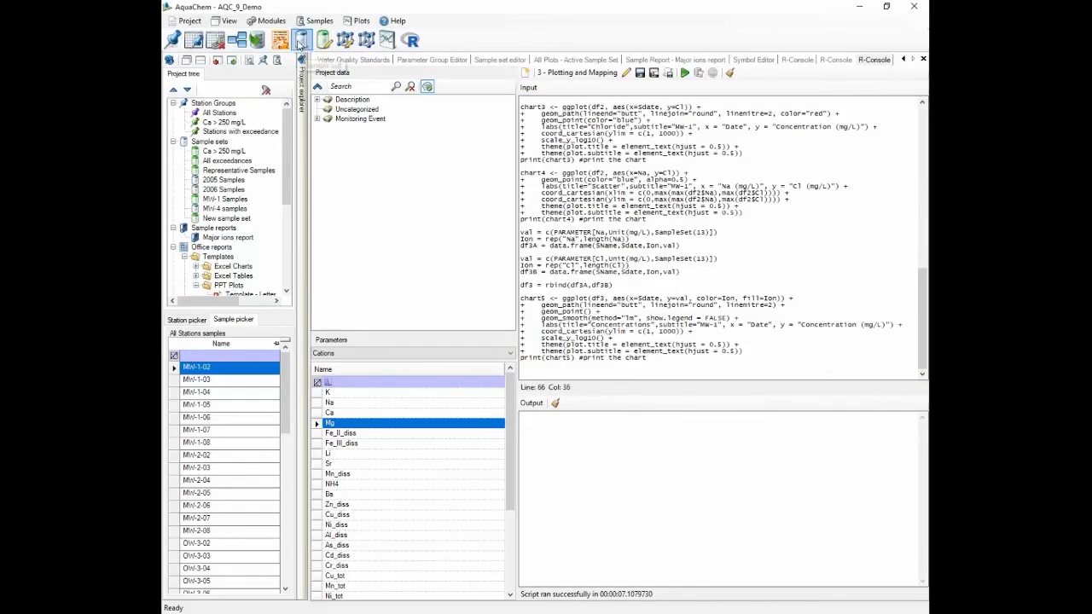
{"action": "left_click", "coordinate": [258, 42]}
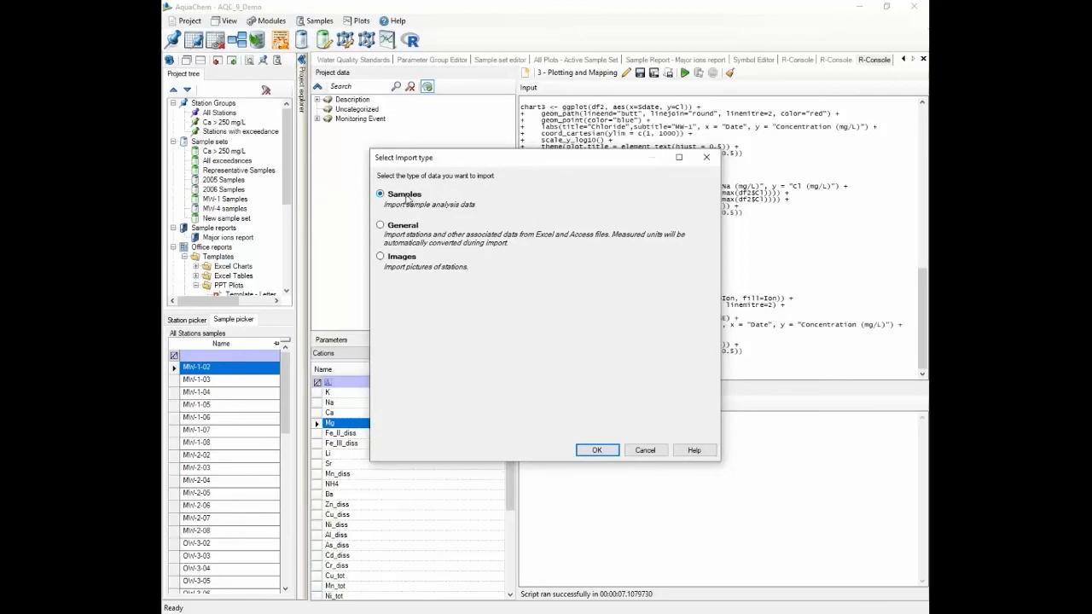
{"action": "left_click_drag", "start_coordinate": [452, 162], "coordinate": [387, 142]}
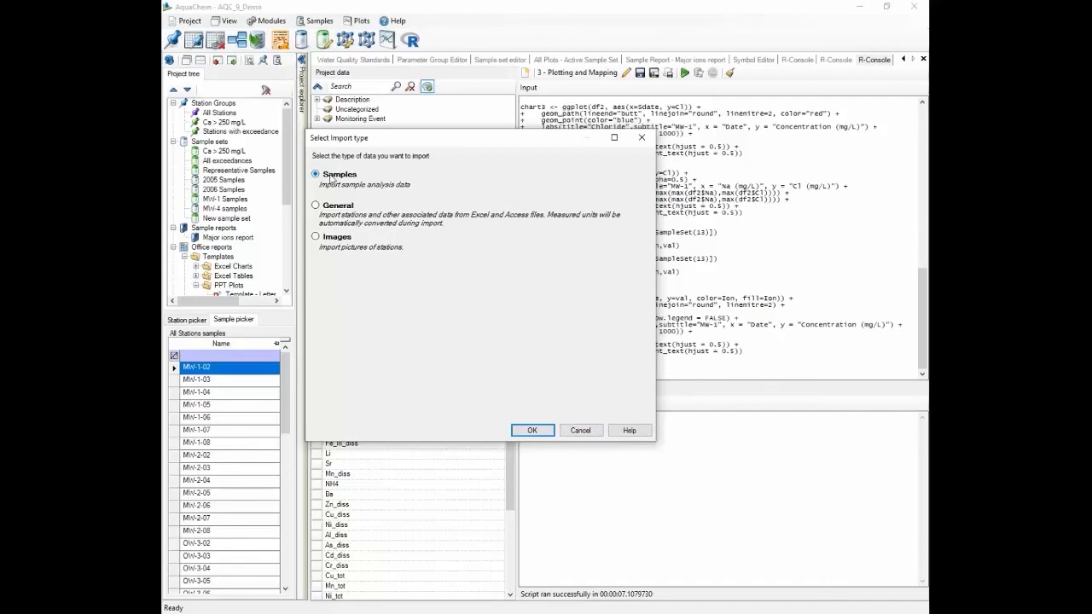
{"action": "left_click", "coordinate": [532, 431]}
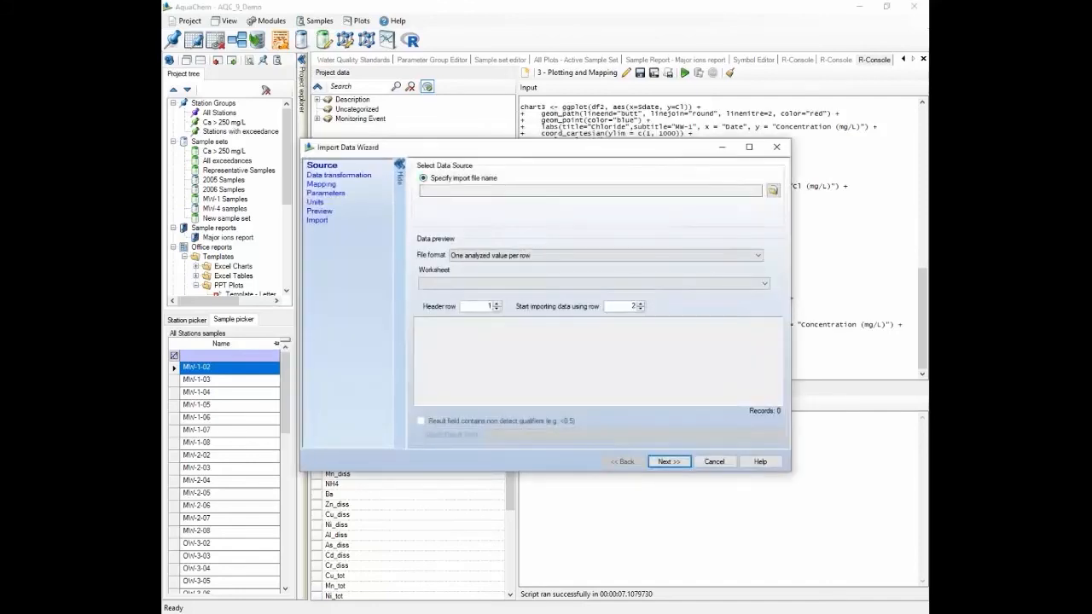
- Check the supported import file types and load chemistry.xls from the Data files folder as the source
{"action": "left_click", "coordinate": [773, 194]}
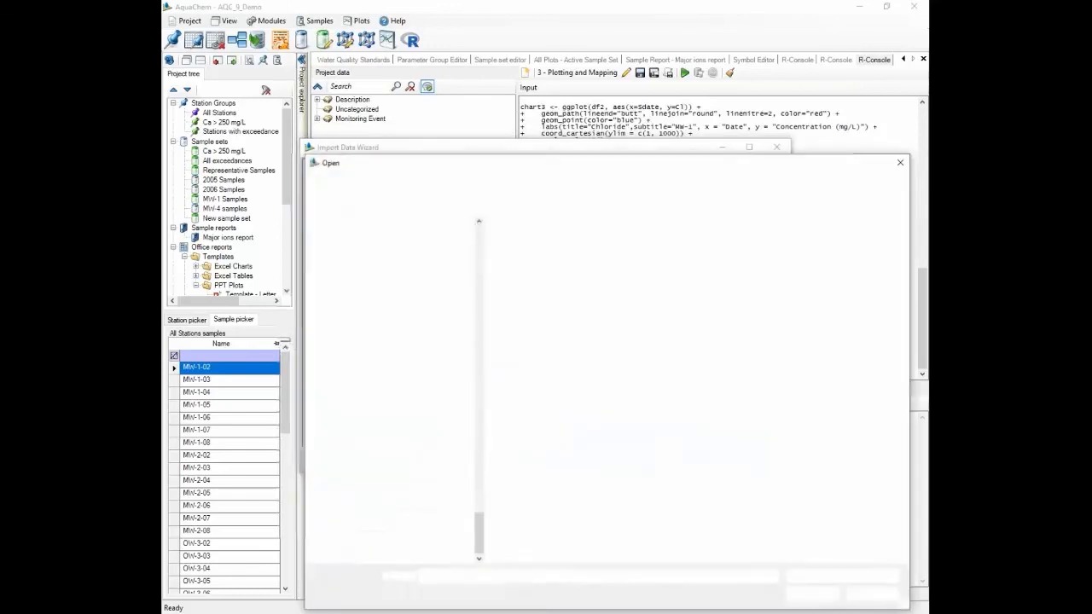
{"action": "left_click", "coordinate": [534, 240]}
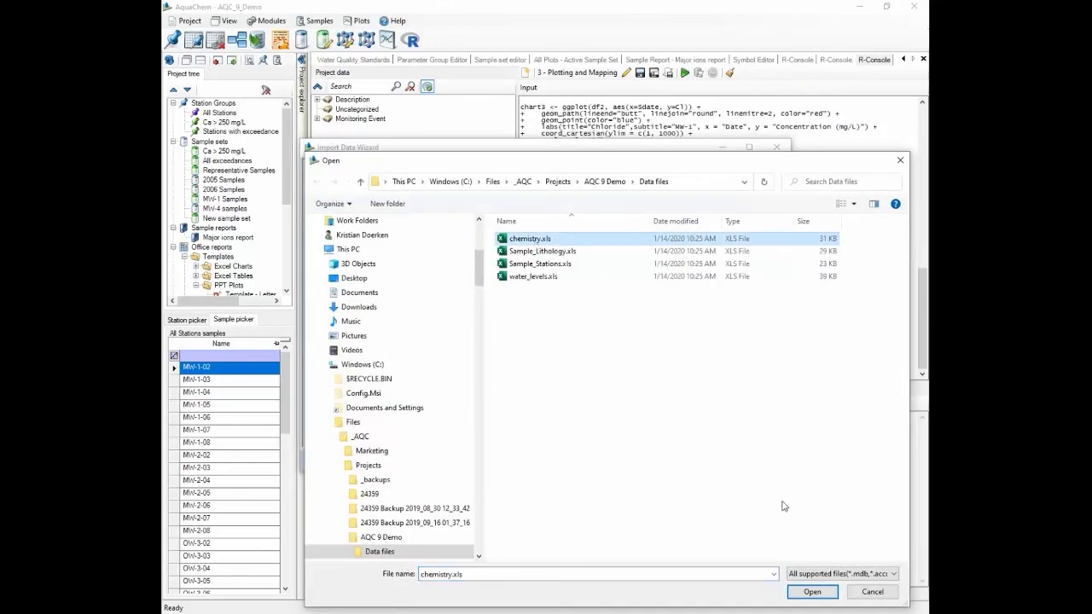
{"action": "left_click", "coordinate": [817, 573]}
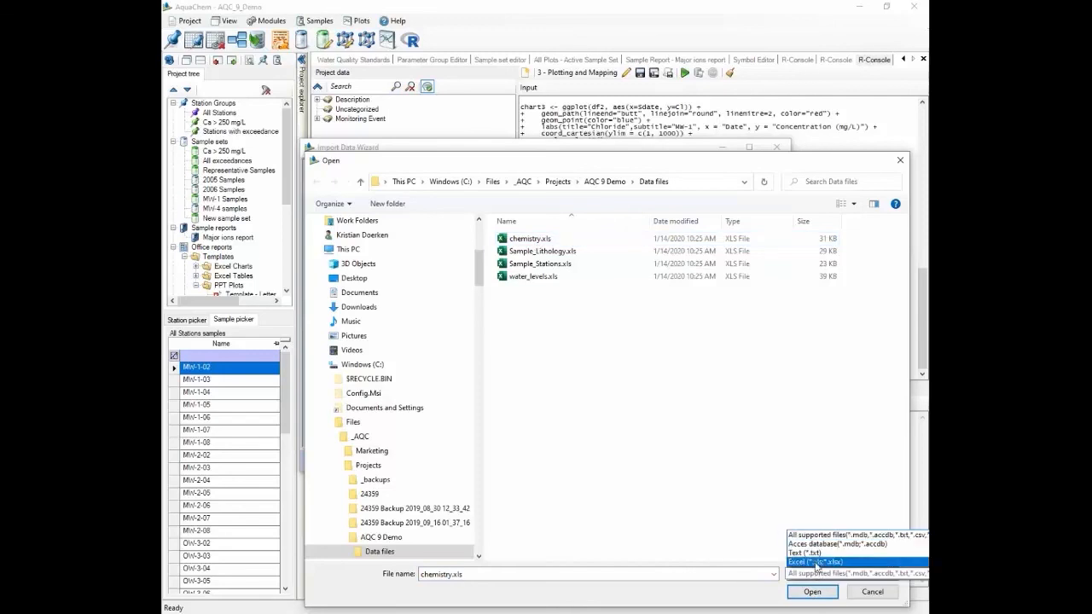
{"action": "left_click", "coordinate": [578, 162]}
{"action": "left_click_drag", "start_coordinate": [539, 160], "coordinate": [422, 87]}
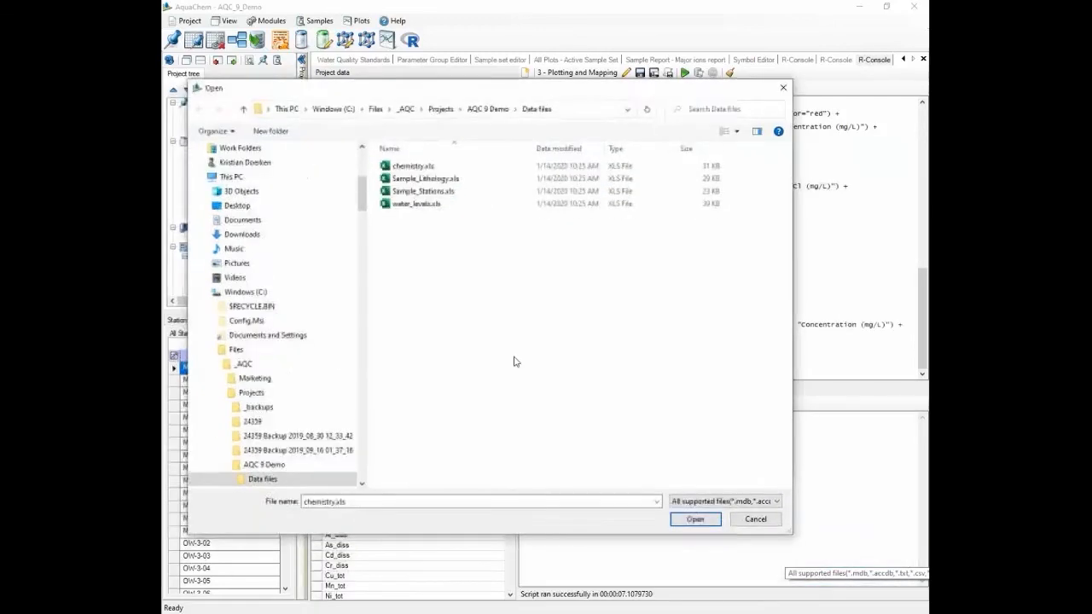
{"action": "left_click", "coordinate": [725, 502]}
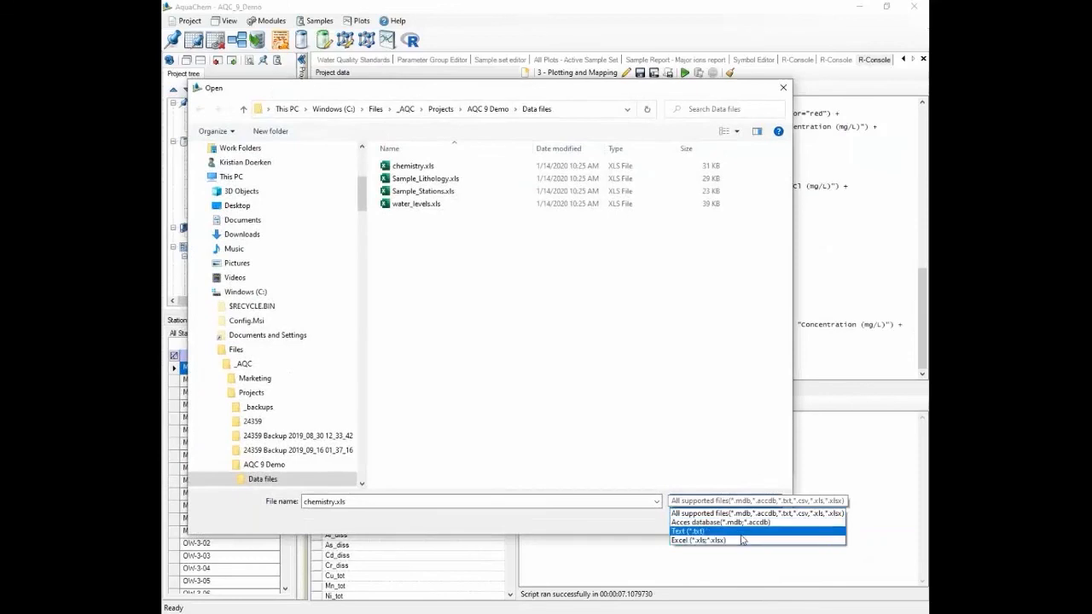
{"action": "left_click", "coordinate": [651, 518]}
{"action": "left_click", "coordinate": [411, 168]}
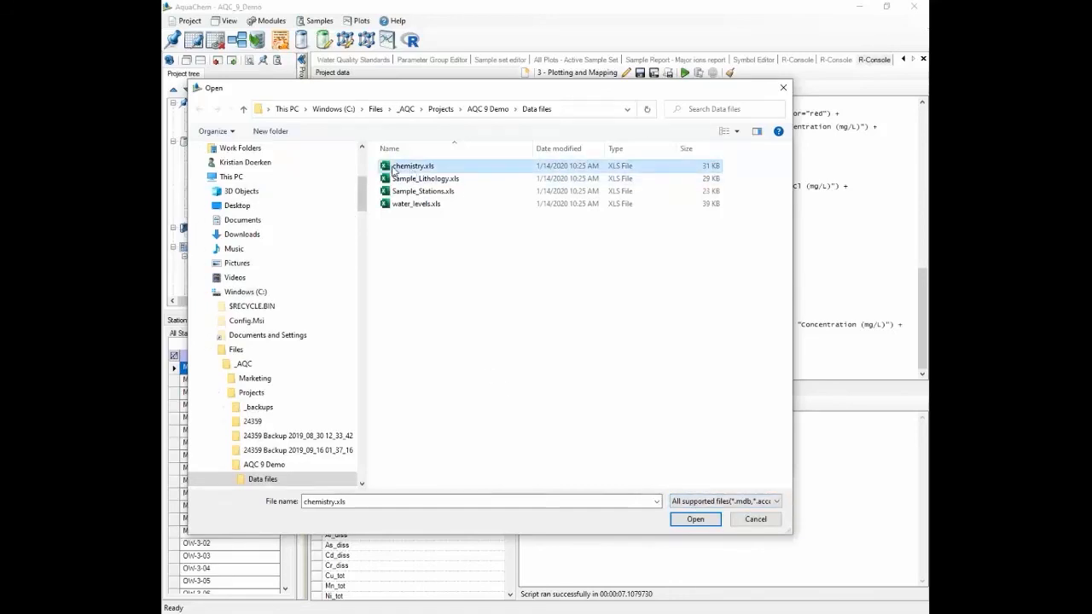
{"action": "left_click", "coordinate": [694, 521]}
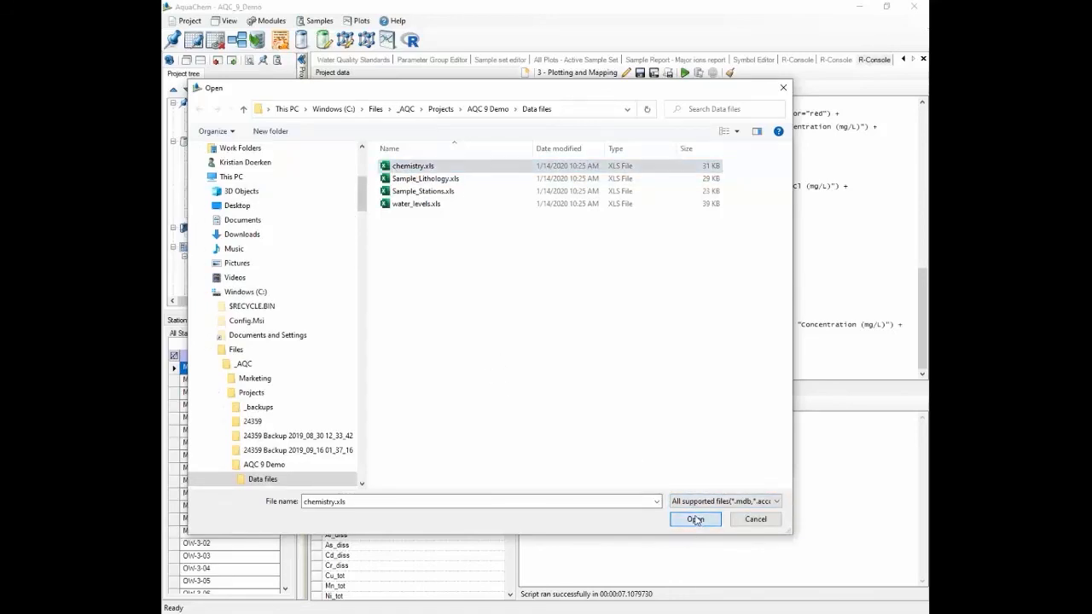
- Keep the file format as One analyzed value per row, enlarge the data preview, and continue to the field mapping
{"action": "left_click", "coordinate": [532, 256]}
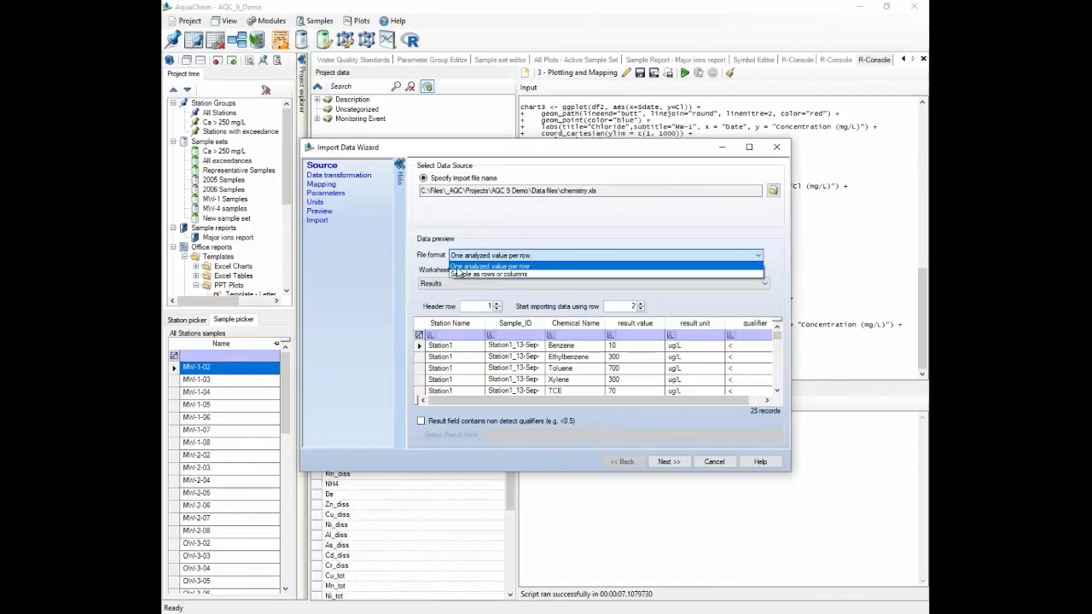
{"action": "left_click", "coordinate": [536, 268]}
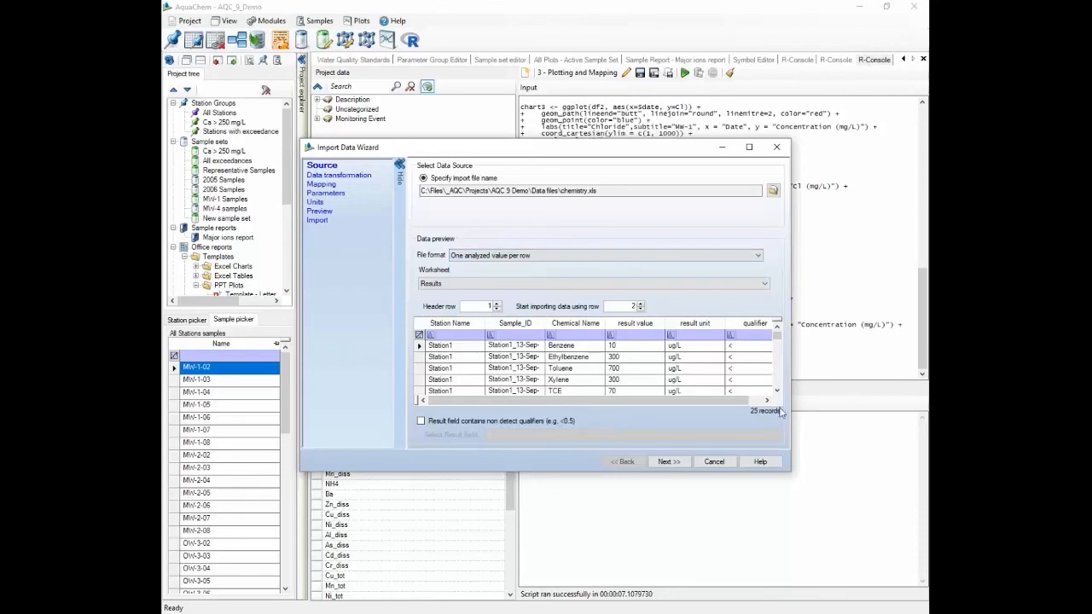
{"action": "left_click_drag", "start_coordinate": [546, 473], "coordinate": [550, 513]}
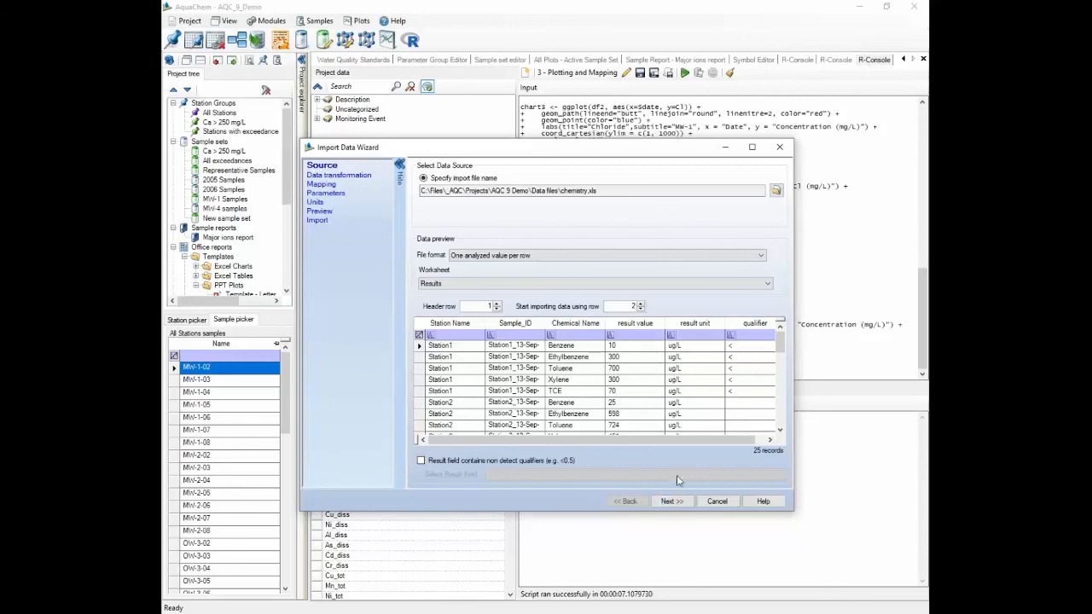
{"action": "left_click", "coordinate": [670, 502]}
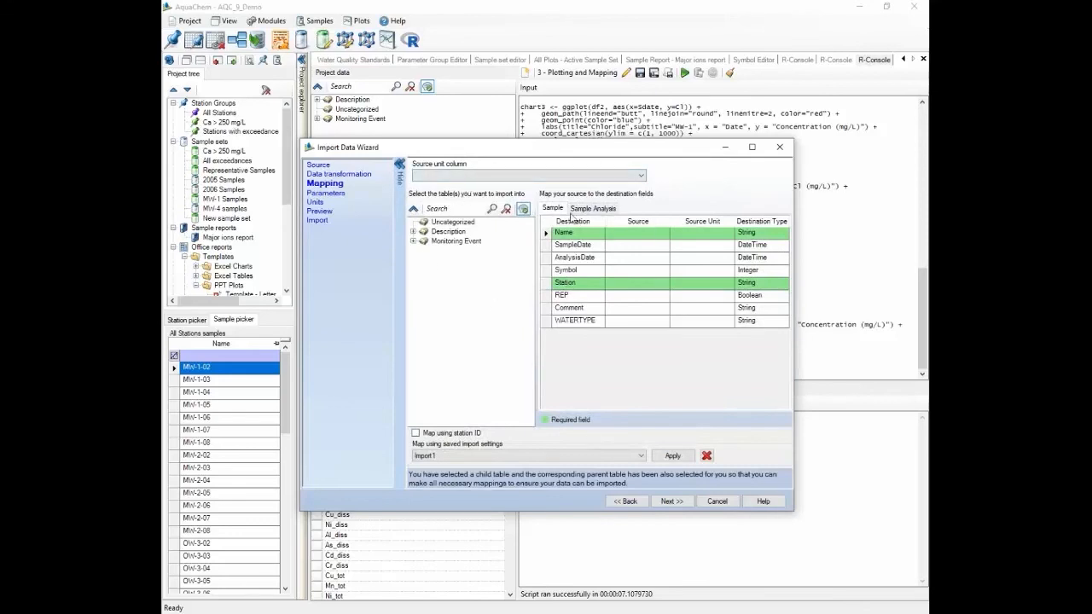
- Include the Station table in the import and check the source mapping of its Station Name field
{"action": "left_click", "coordinate": [412, 231]}
{"action": "left_click", "coordinate": [436, 241]}
{"action": "left_click", "coordinate": [413, 251]}
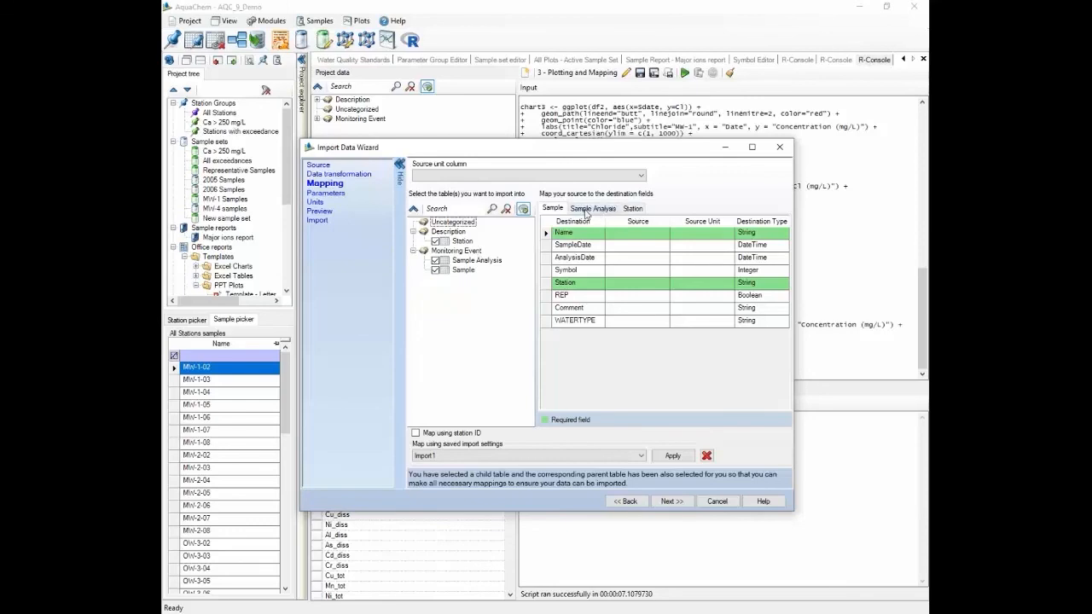
{"action": "left_click", "coordinate": [632, 209]}
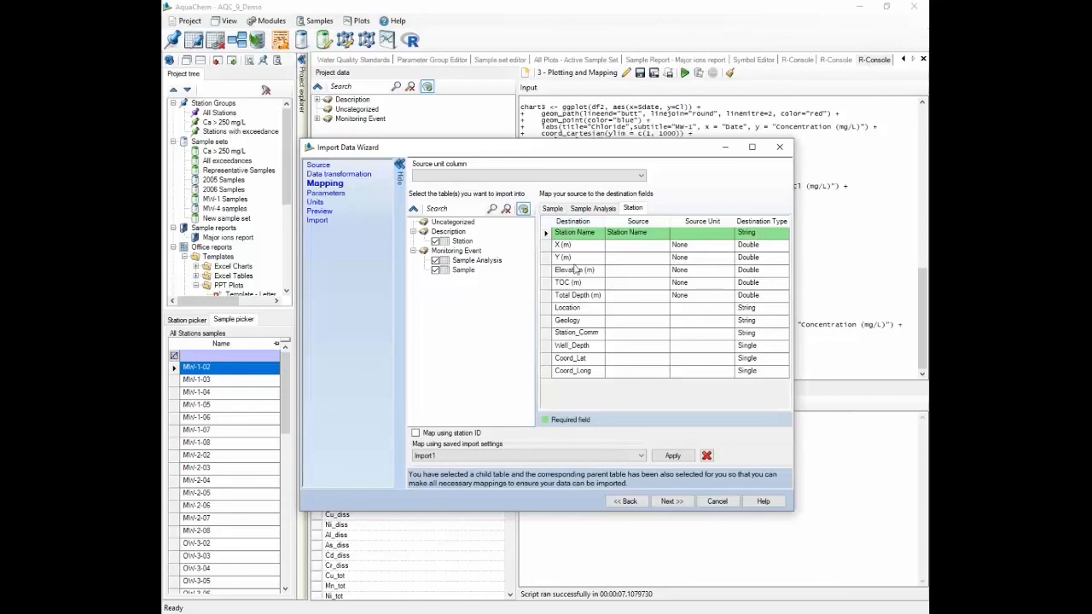
{"action": "left_click", "coordinate": [640, 233]}
- Map the Name field of the Sample table to the Sample_ID source column
{"action": "left_click", "coordinate": [553, 209]}
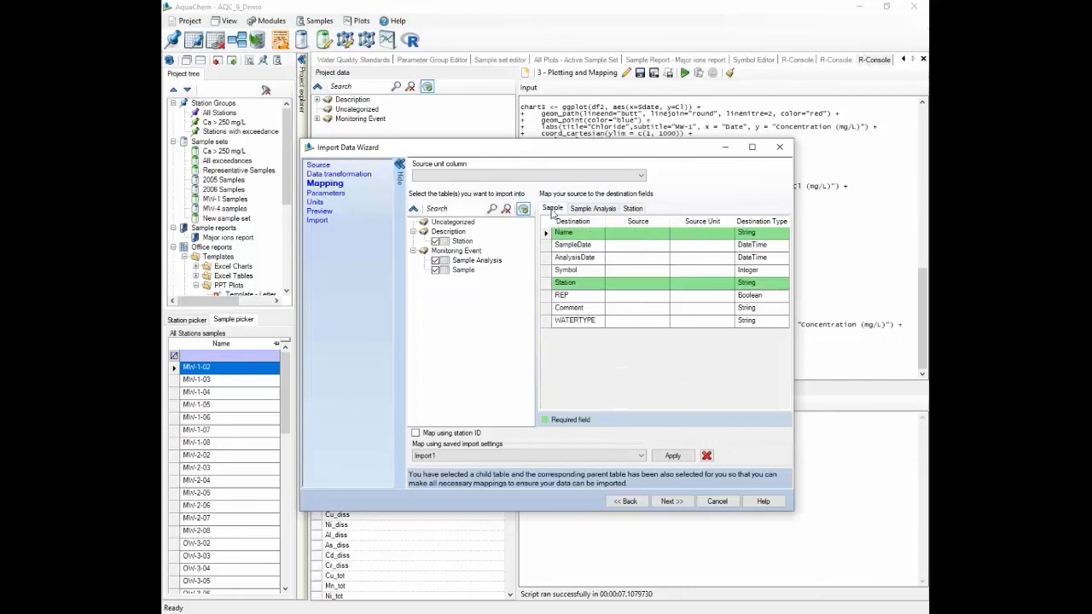
{"action": "left_click", "coordinate": [650, 234]}
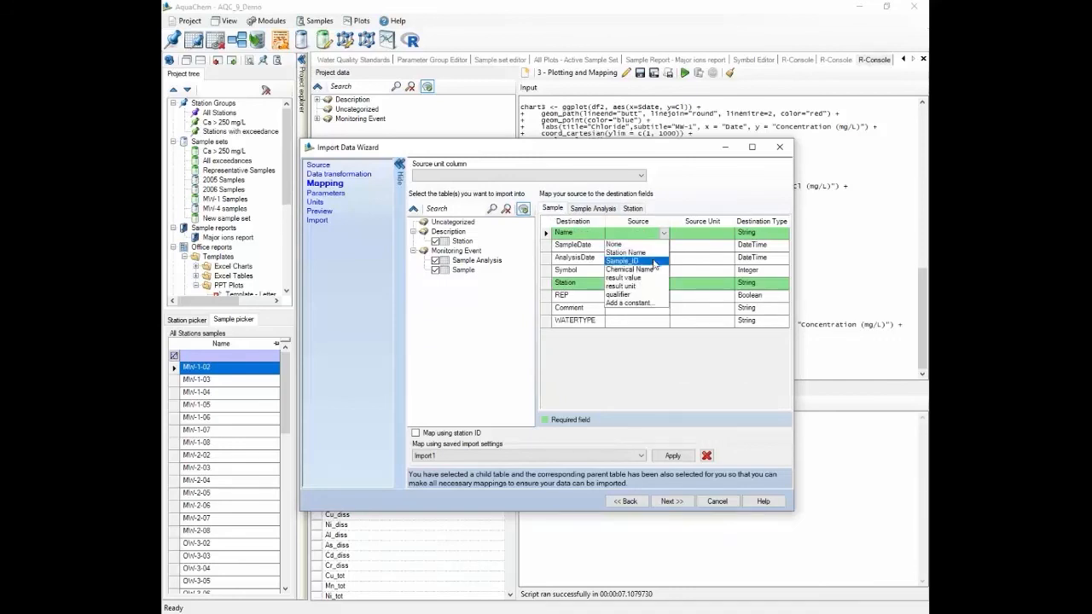
{"action": "left_click", "coordinate": [640, 261]}
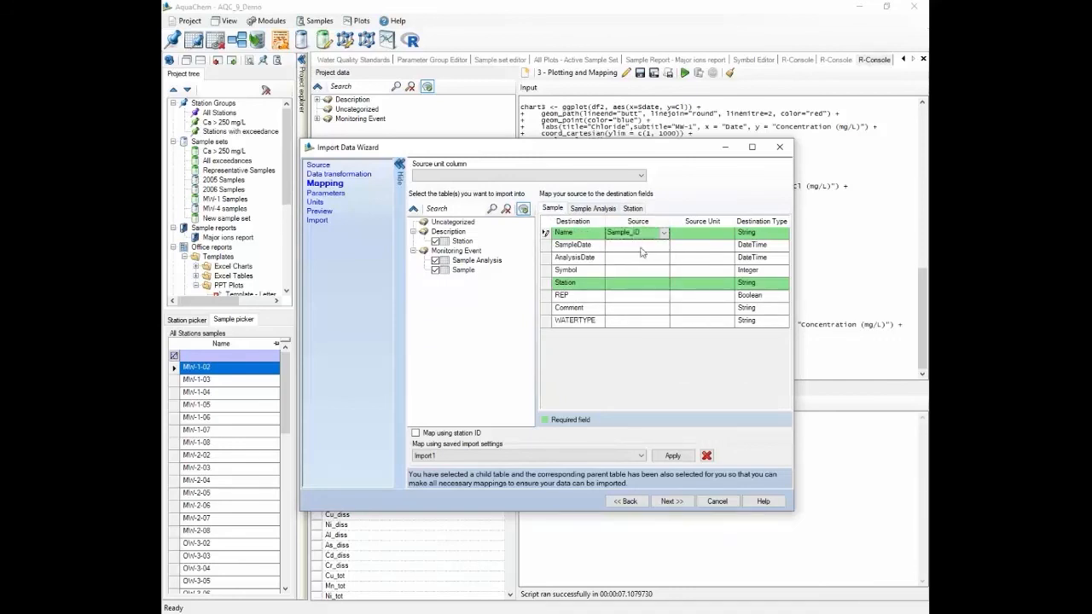
- Assign SampleDate a constant date of February 6, 2019
{"action": "left_click", "coordinate": [623, 247]}
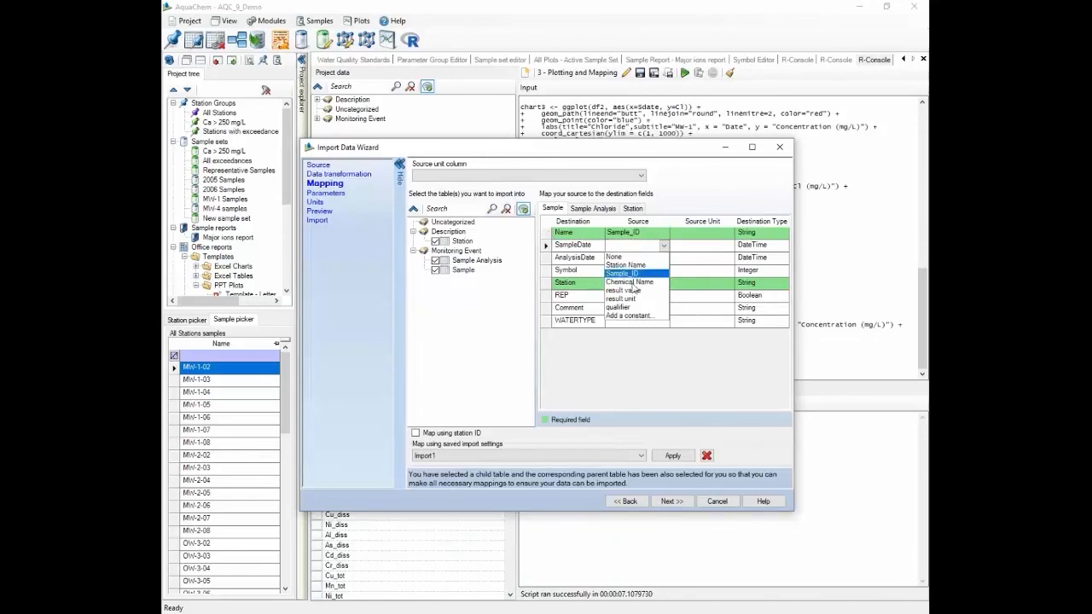
{"action": "left_click", "coordinate": [628, 316]}
{"action": "left_click", "coordinate": [466, 305]}
{"action": "left_click", "coordinate": [693, 304]}
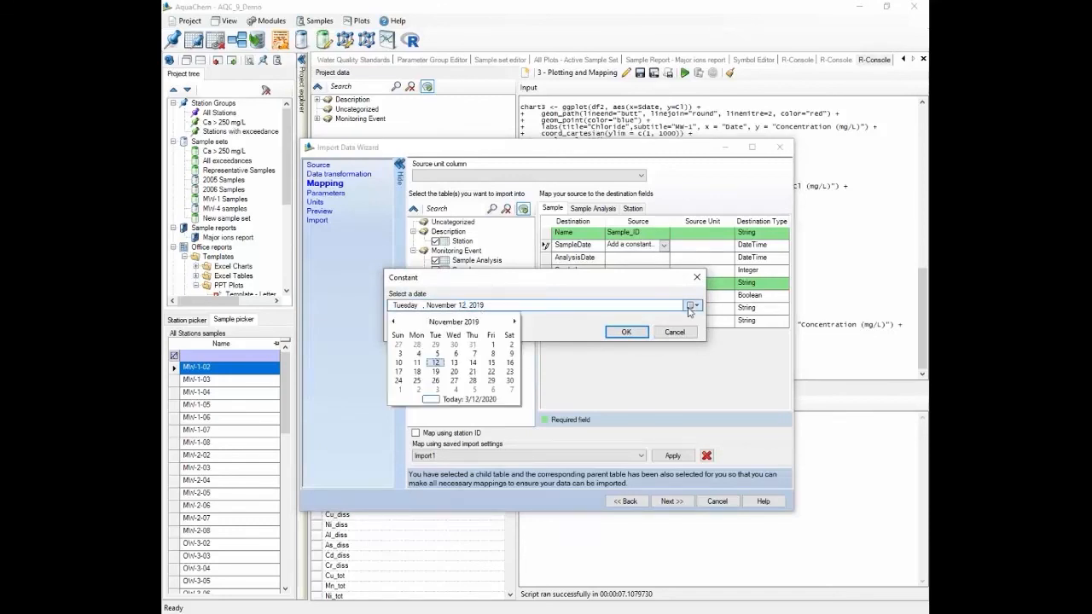
{"action": "left_click", "coordinate": [453, 322]}
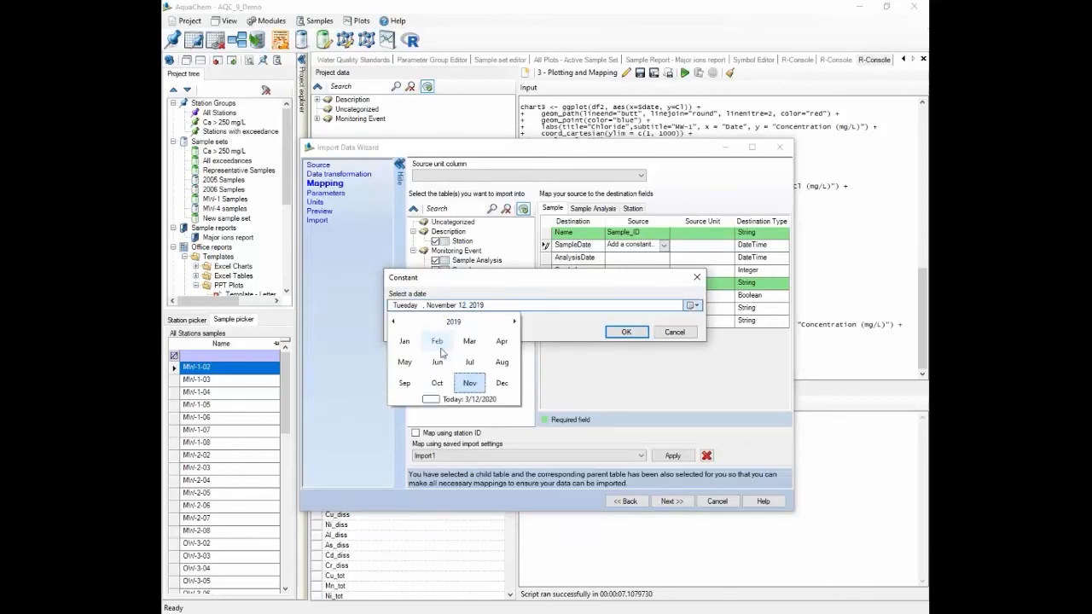
{"action": "left_click", "coordinate": [437, 341]}
{"action": "left_click", "coordinate": [457, 354]}
{"action": "left_click", "coordinate": [627, 331]}
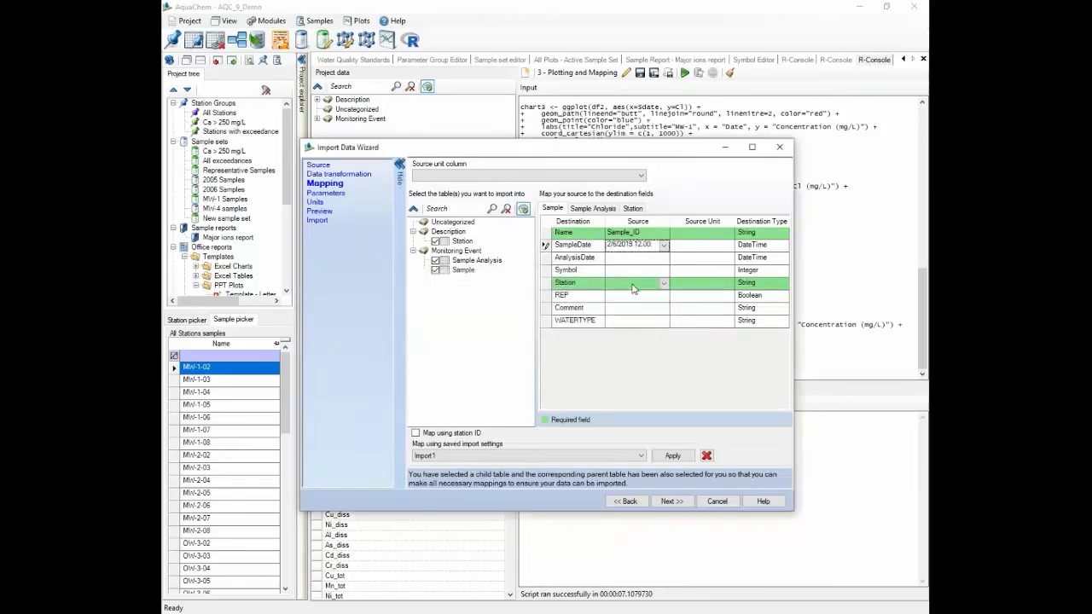
- Map the sample's Station field to Station Name and set REP to the constant FALSE
{"action": "left_click", "coordinate": [633, 288]}
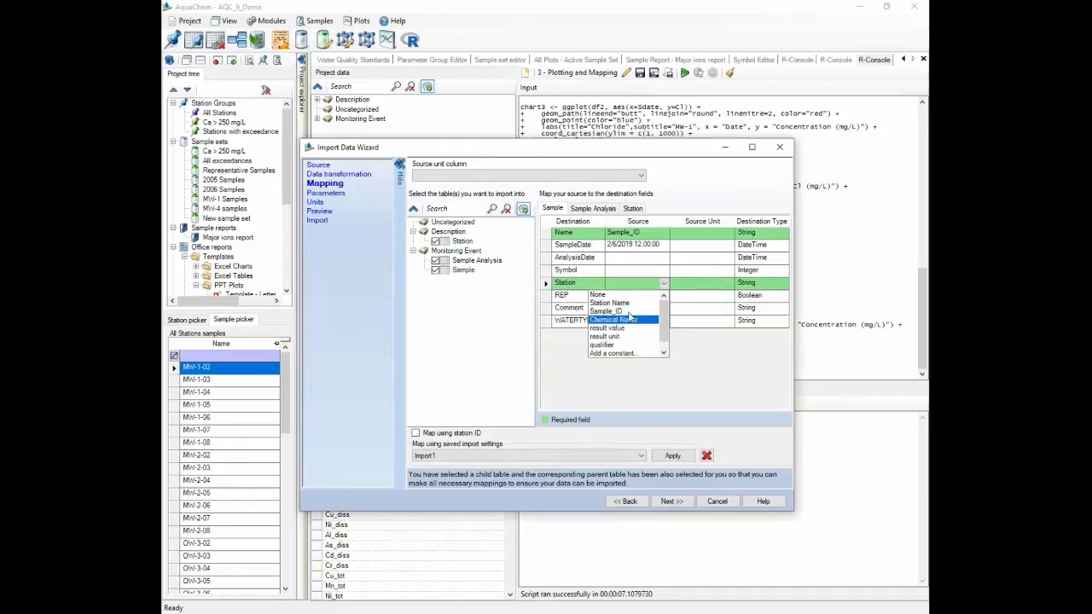
{"action": "left_click", "coordinate": [621, 303]}
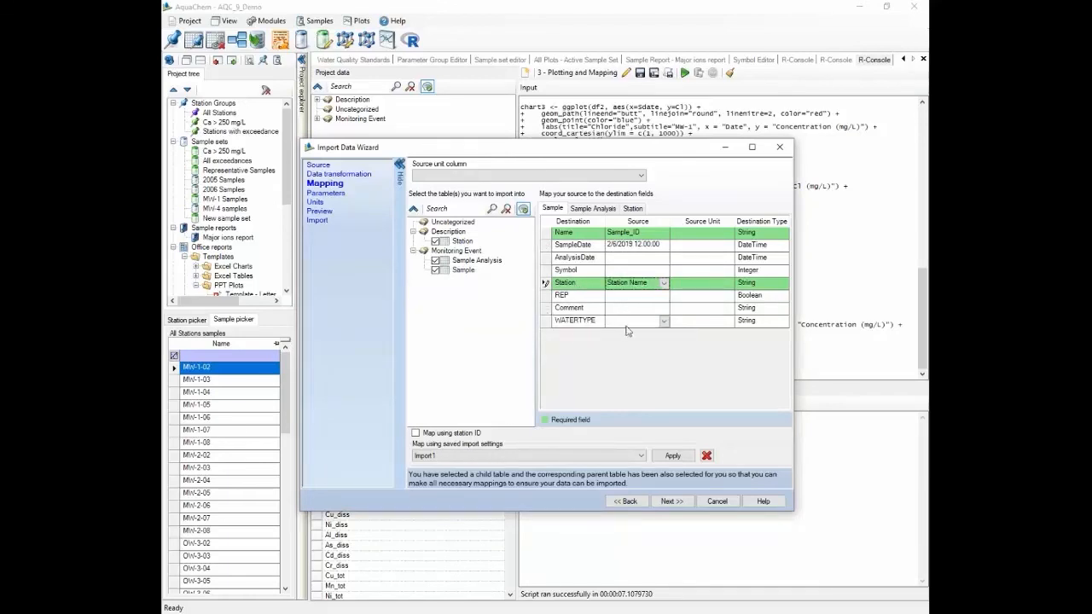
{"action": "left_click", "coordinate": [633, 295]}
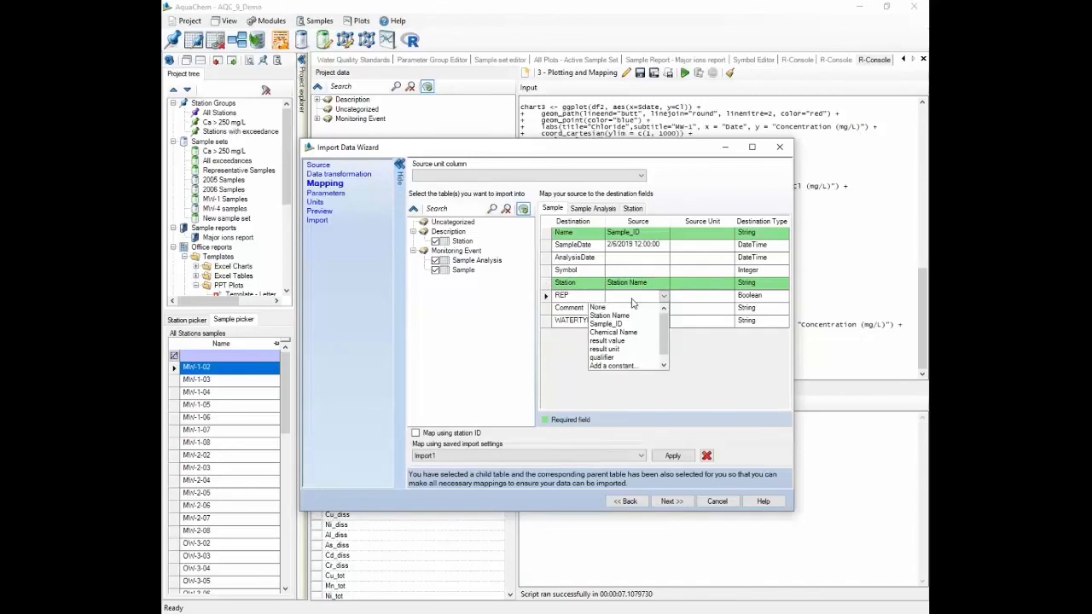
{"action": "left_click", "coordinate": [622, 368]}
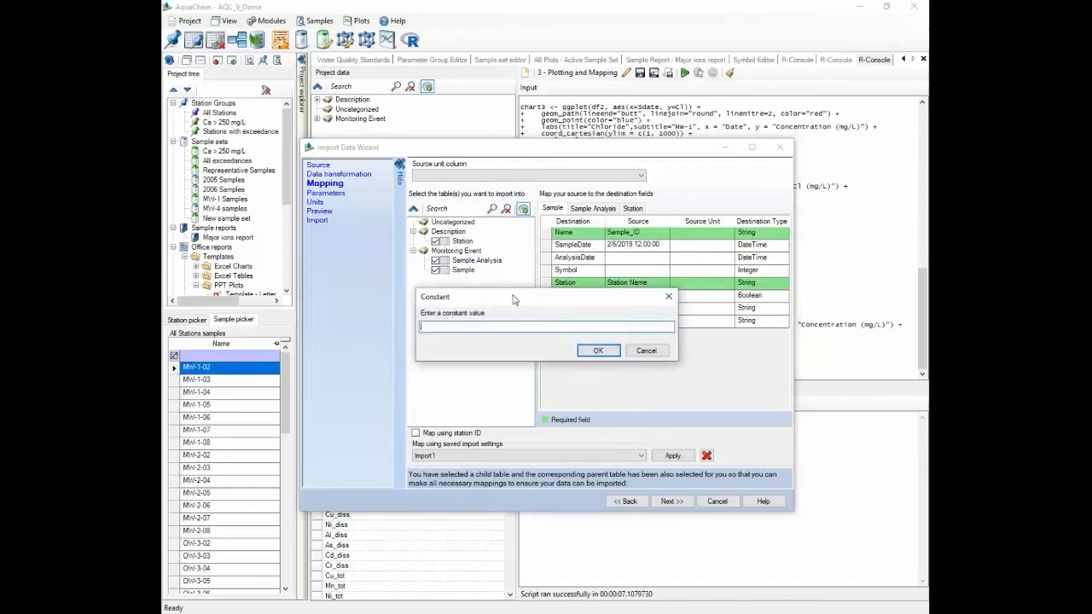
{"action": "type", "text": "FL"}
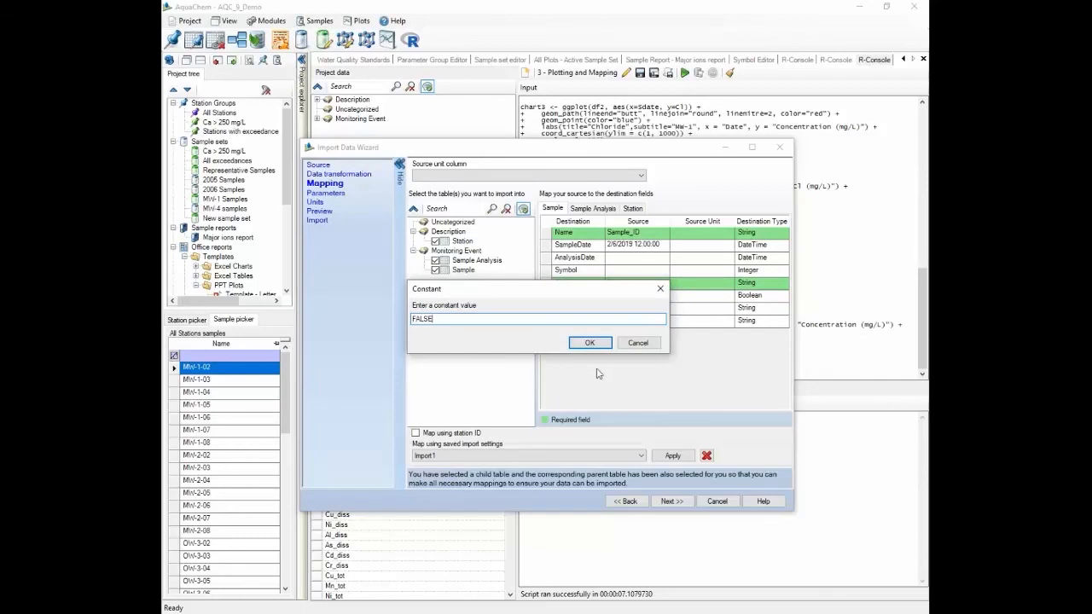
{"action": "left_click", "coordinate": [590, 342]}
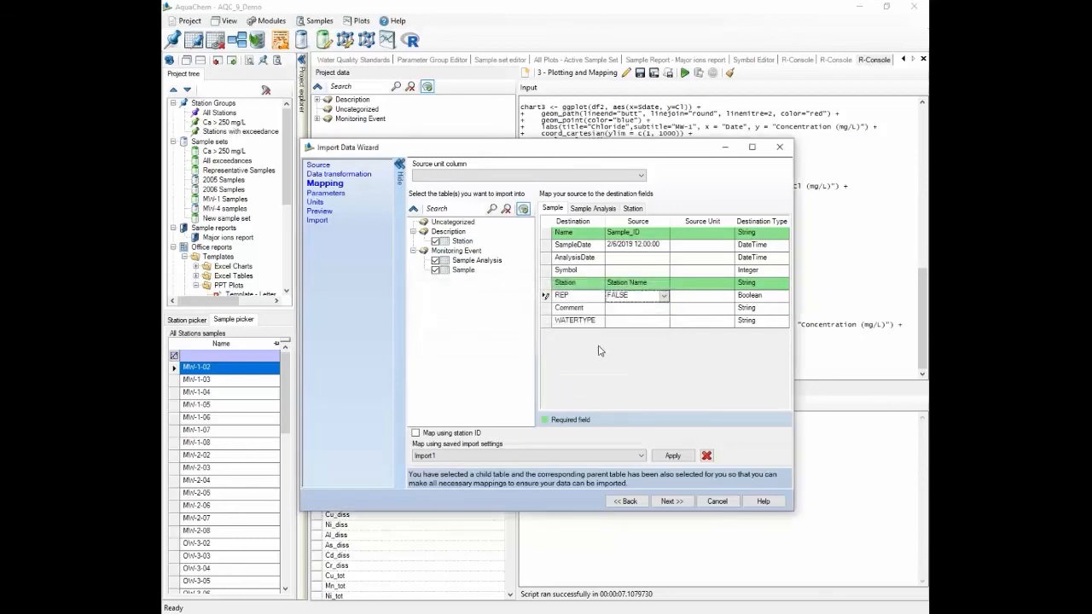
- For Sample Analysis, map Parameter_Id to Chemical Name and Value to result value, with result unit as the source unit column
{"action": "left_click", "coordinate": [593, 209]}
{"action": "left_click", "coordinate": [635, 232]}
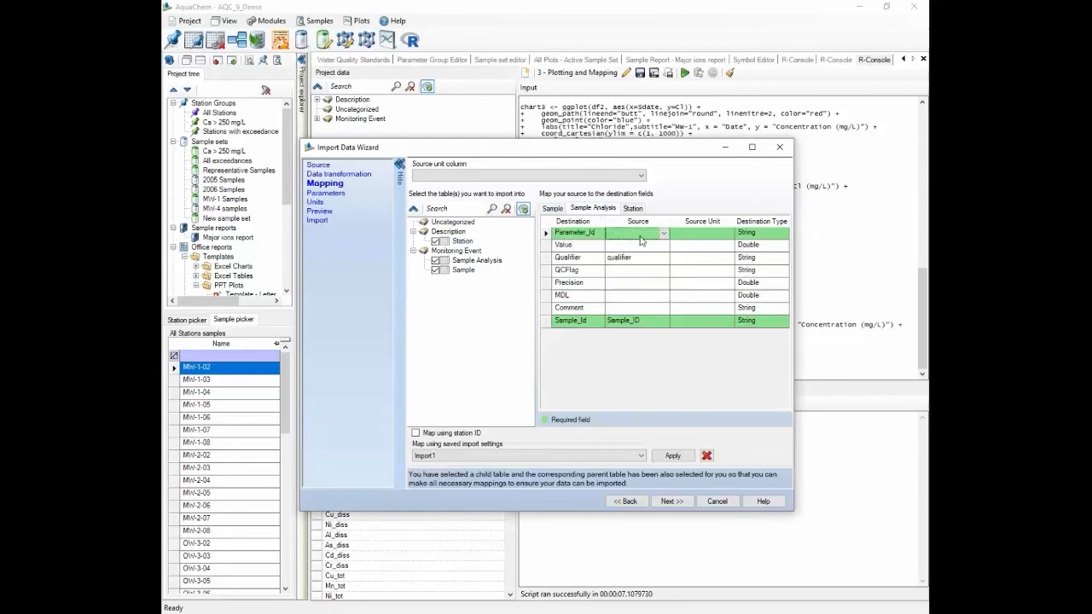
{"action": "left_click", "coordinate": [642, 234]}
{"action": "left_click", "coordinate": [636, 272]}
{"action": "left_click", "coordinate": [635, 247]}
{"action": "left_click", "coordinate": [633, 250]}
{"action": "left_click", "coordinate": [653, 291]}
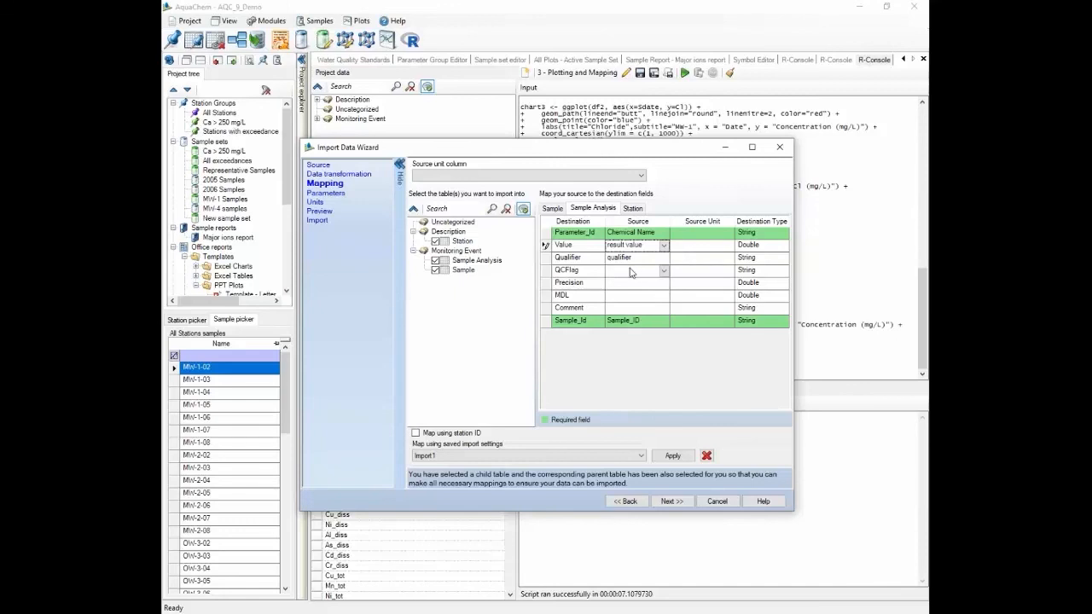
{"action": "left_click", "coordinate": [500, 177]}
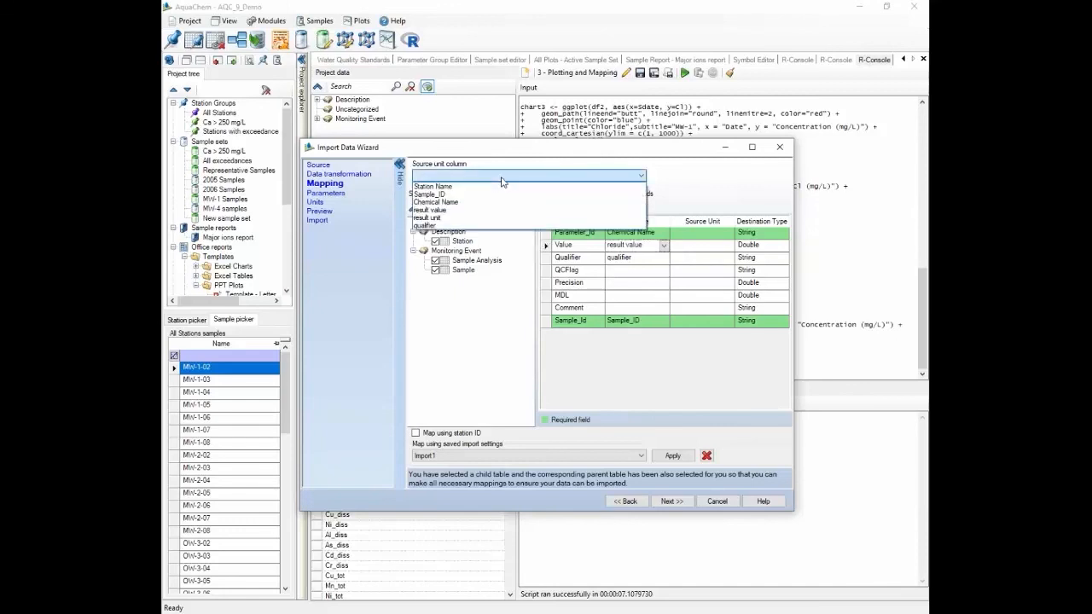
{"action": "left_click", "coordinate": [480, 218]}
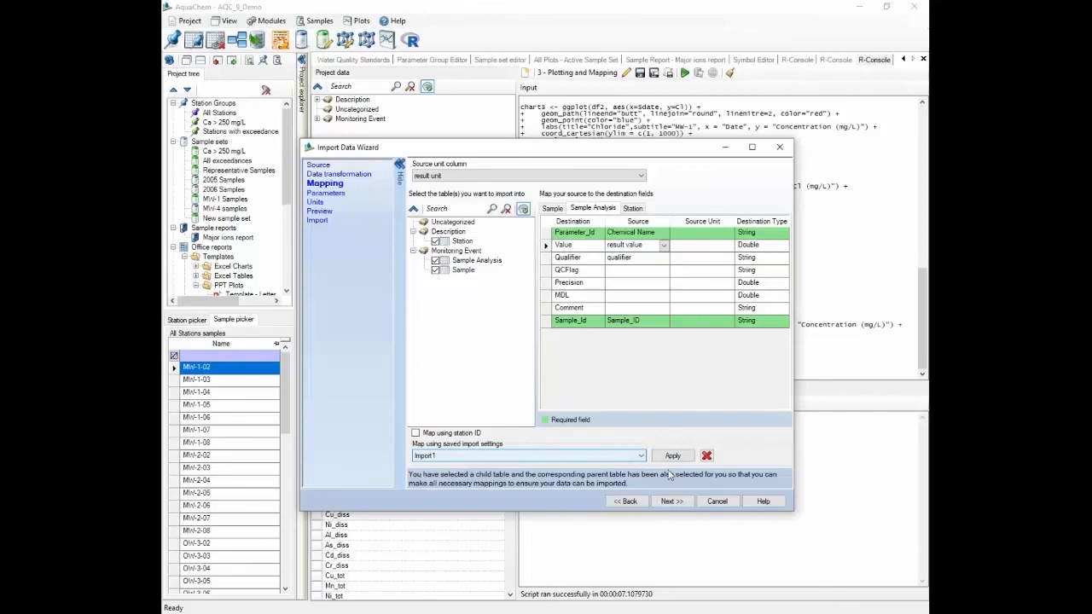
- Check the saved import settings, keep Import1 selected, and continue to the parameter mapping
{"action": "left_click", "coordinate": [617, 457]}
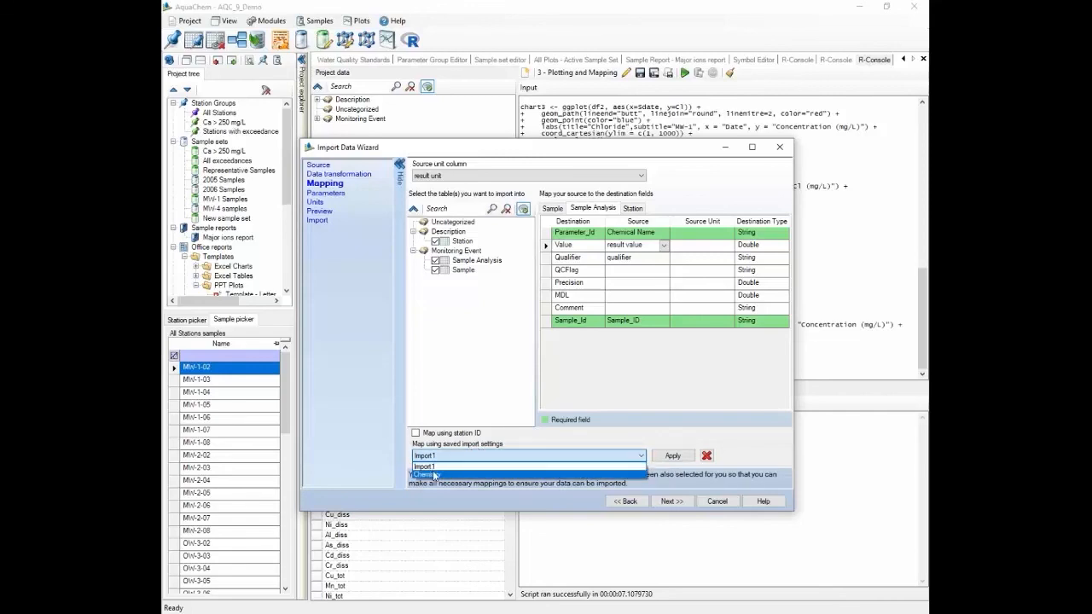
{"action": "left_click", "coordinate": [486, 455]}
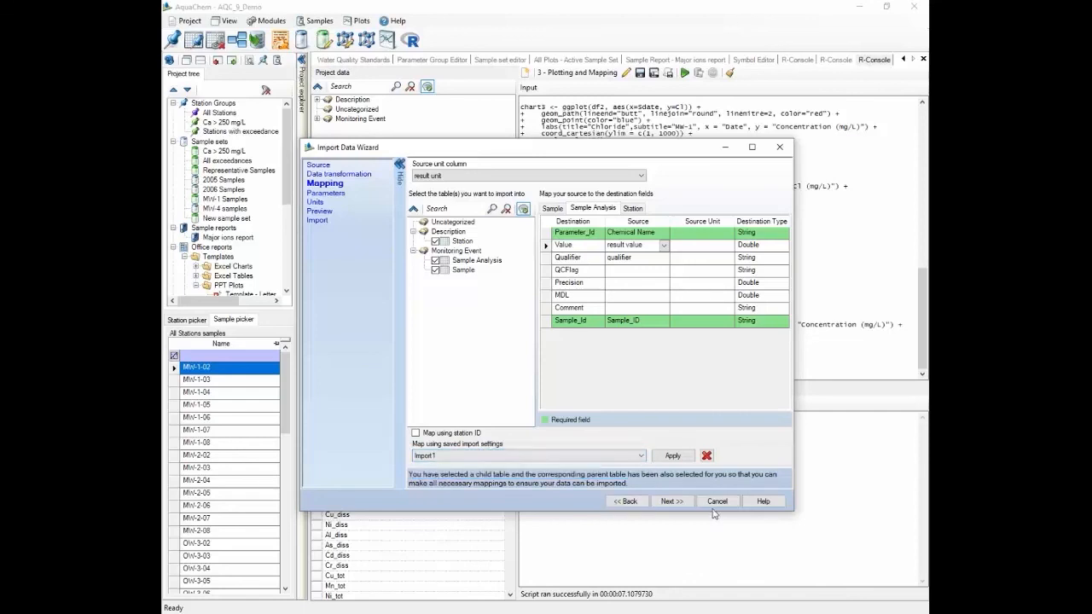
{"action": "left_click", "coordinate": [671, 502]}
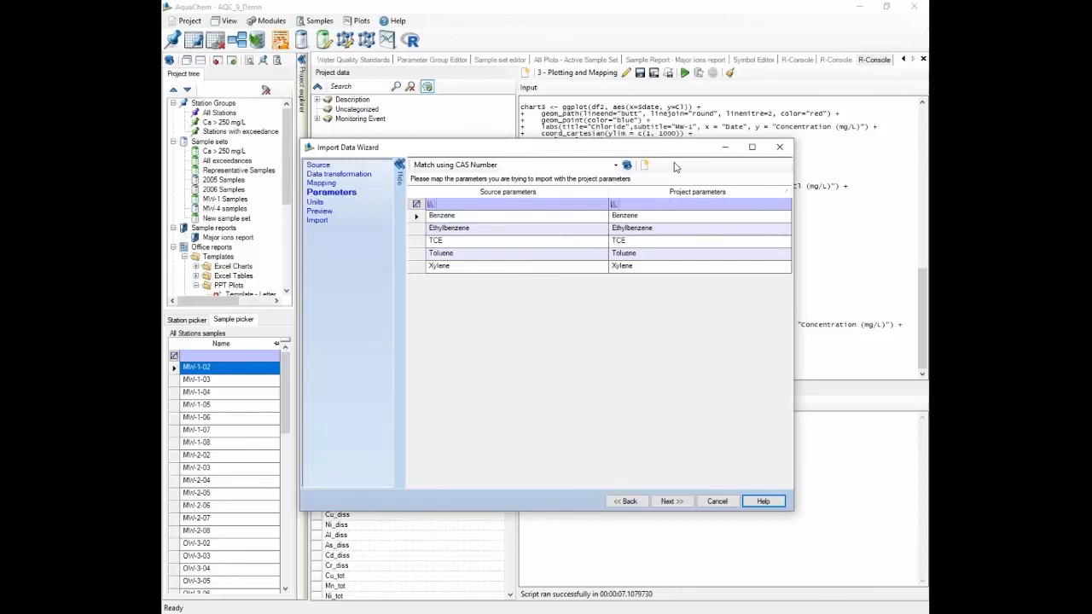
- Map the source parameter Benzene to Benzene from the project's Analyzed parameters group
{"action": "left_click", "coordinate": [639, 217]}
{"action": "left_click", "coordinate": [785, 217]}
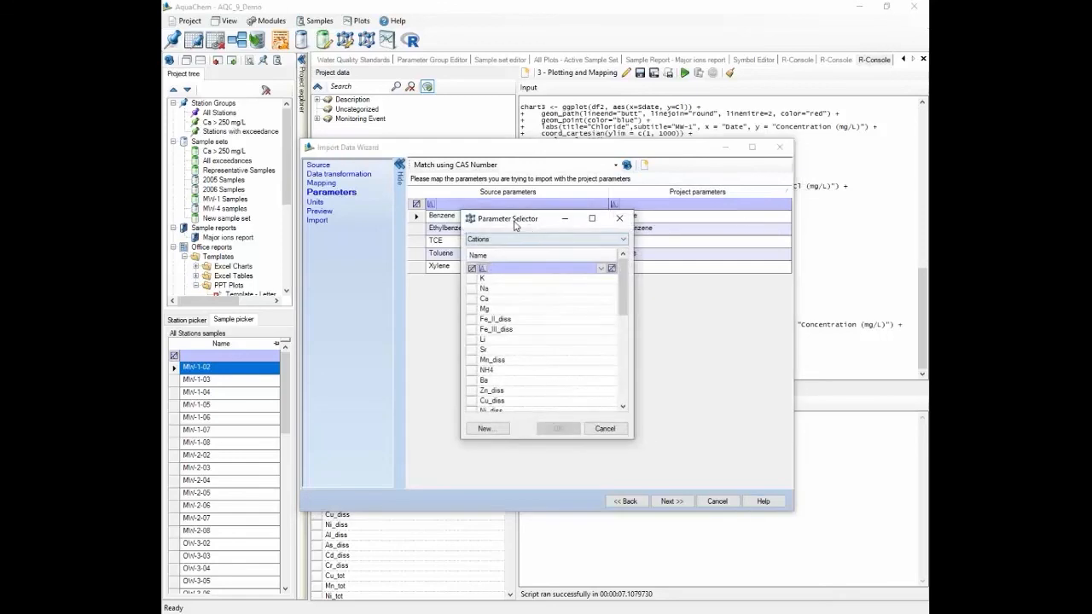
{"action": "left_click_drag", "start_coordinate": [510, 225], "coordinate": [540, 197]}
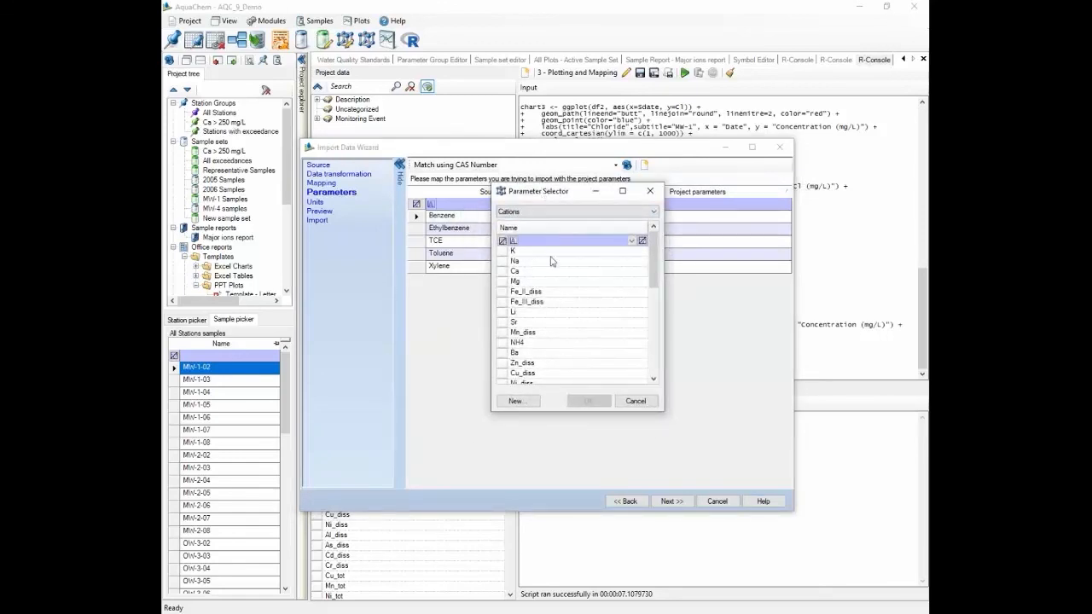
{"action": "type", "text": "Benzene"}
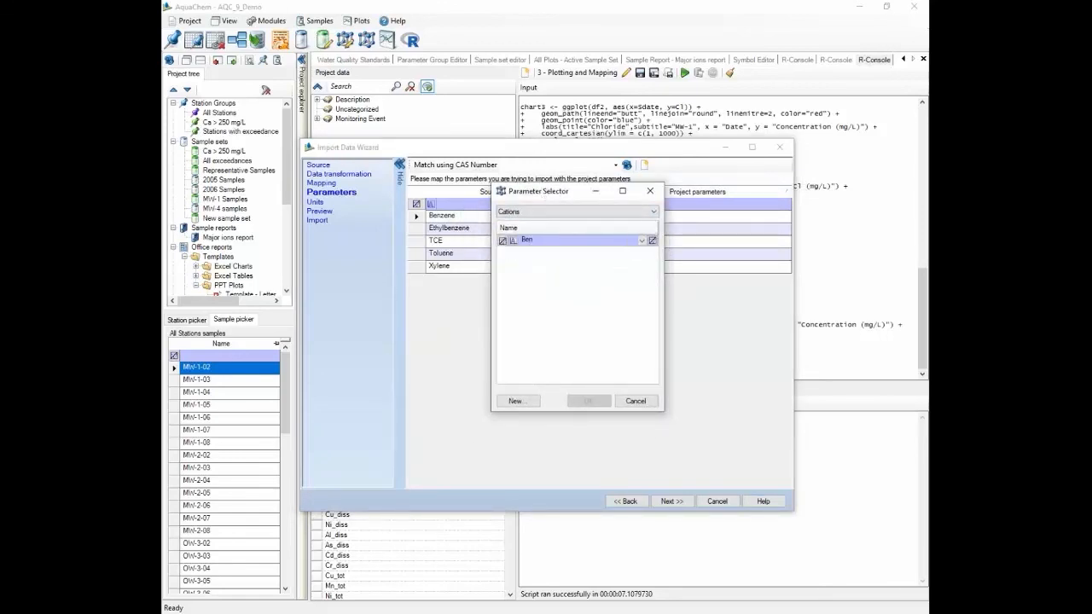
{"action": "left_click", "coordinate": [587, 212]}
{"action": "left_click", "coordinate": [588, 224]}
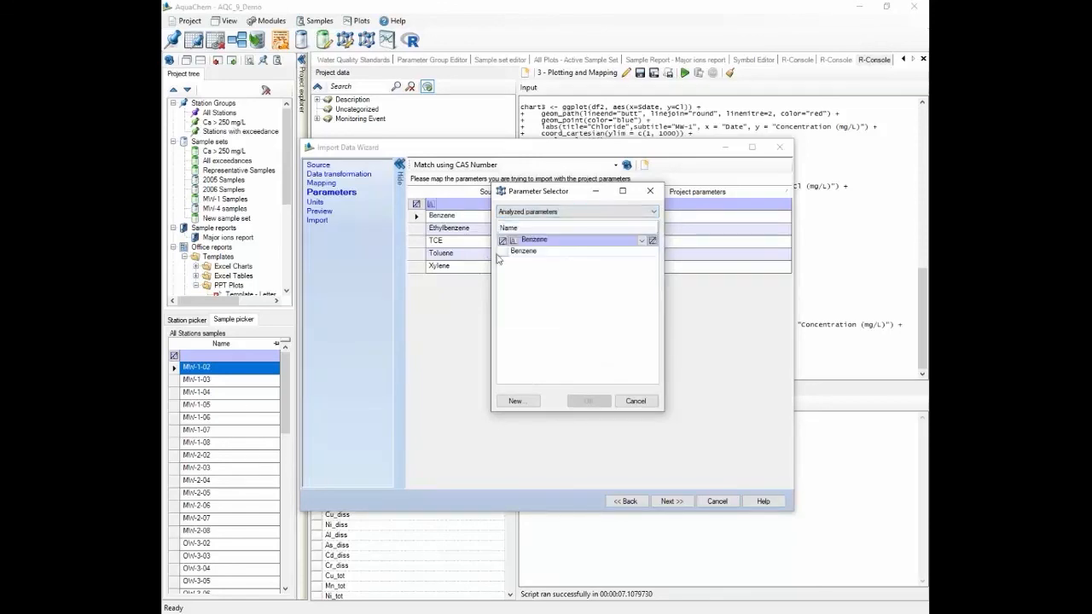
{"action": "left_click", "coordinate": [527, 248]}
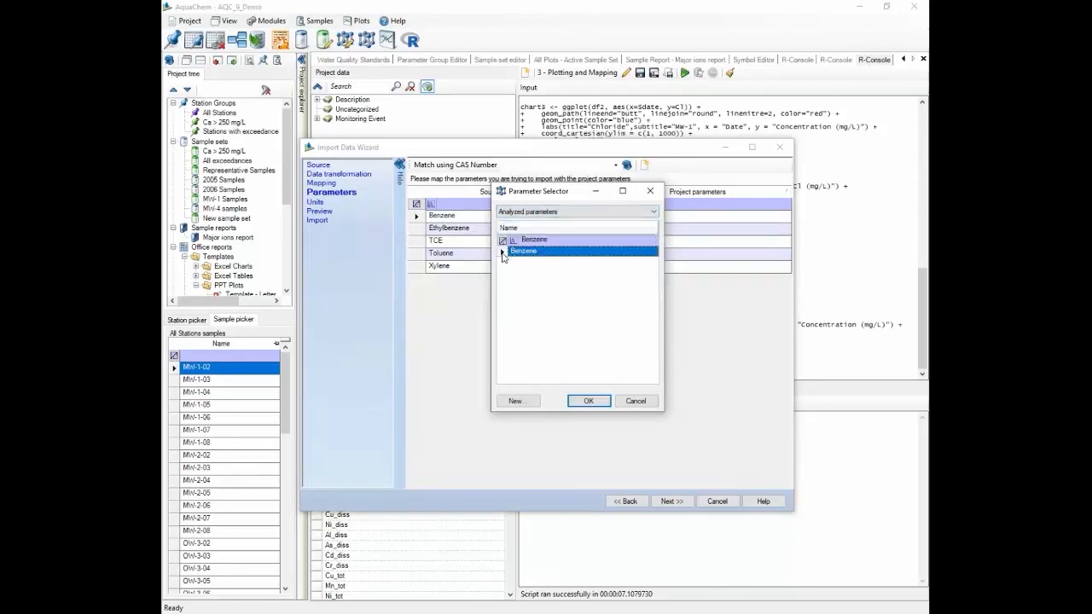
{"action": "left_click", "coordinate": [587, 401]}
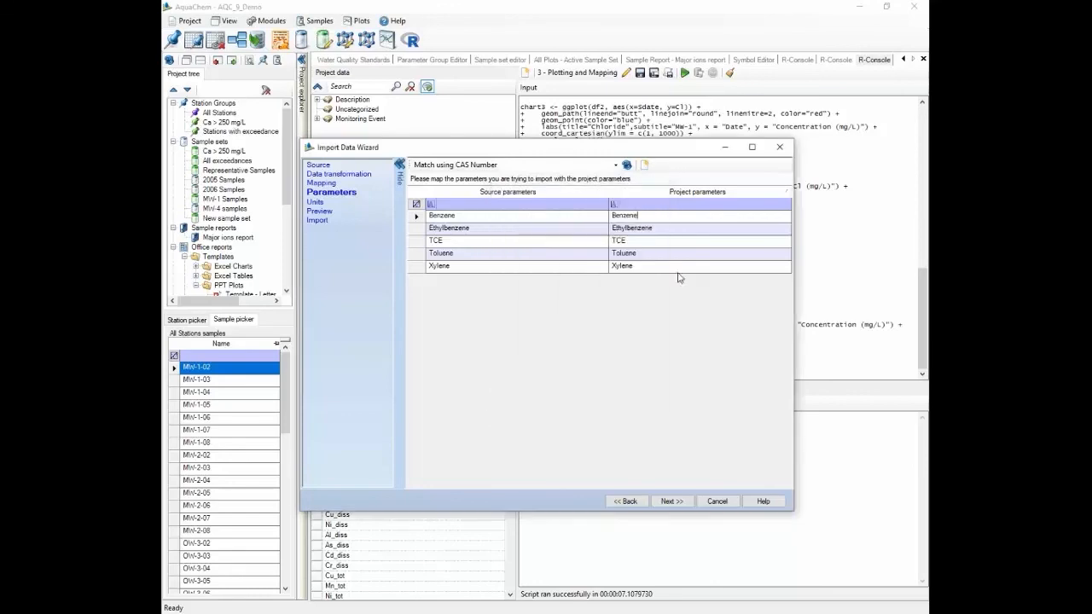
- Continue to the unit mapping and match the source unit ug/L to the project's concentration unit ug/L
{"action": "left_click", "coordinate": [672, 501]}
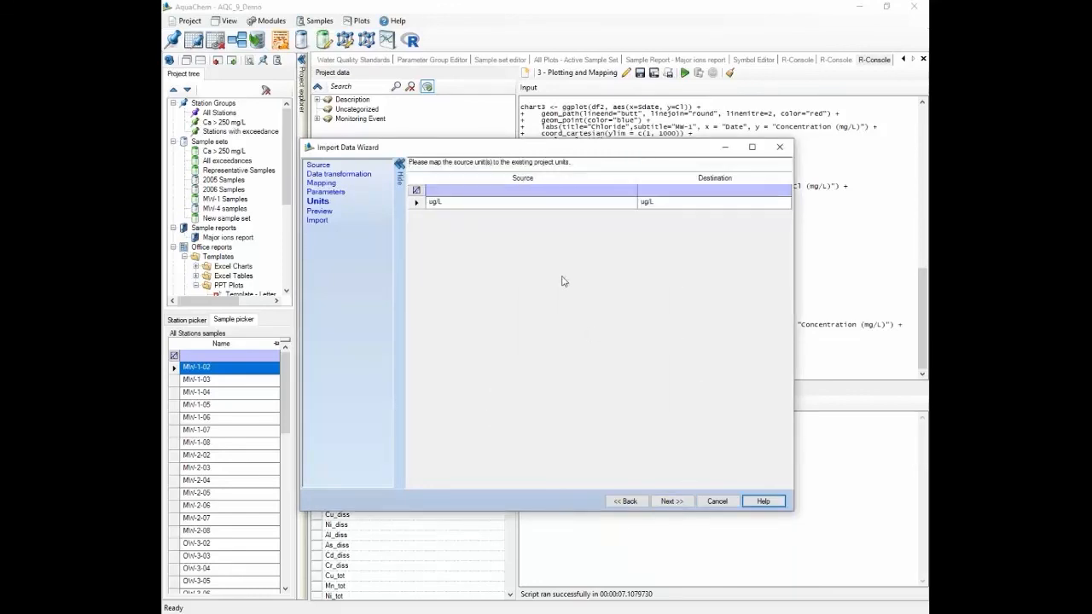
{"action": "double_click", "coordinate": [656, 203]}
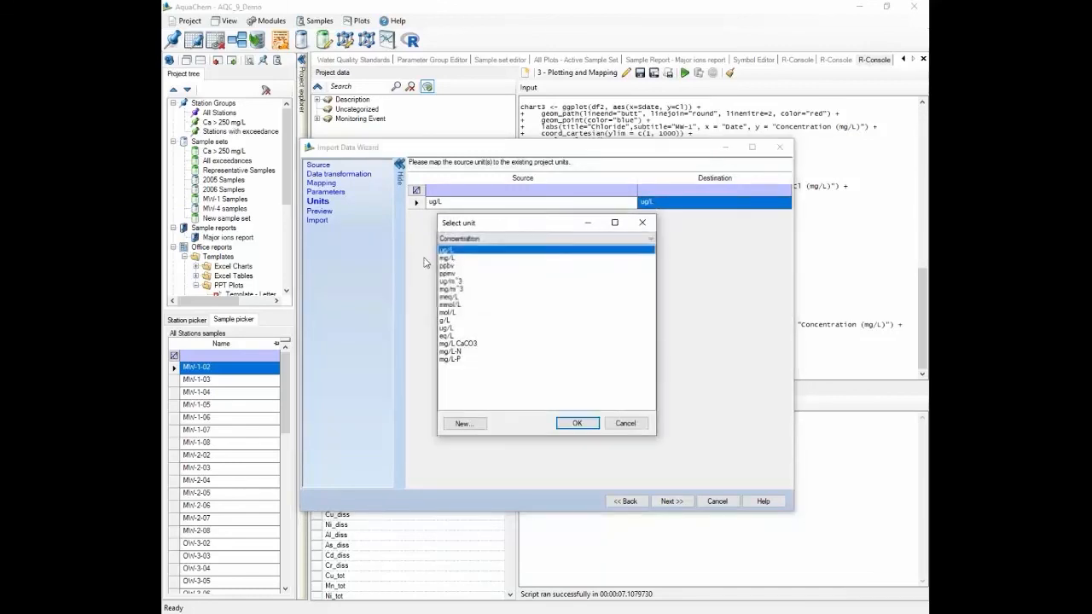
{"action": "left_click", "coordinate": [577, 423]}
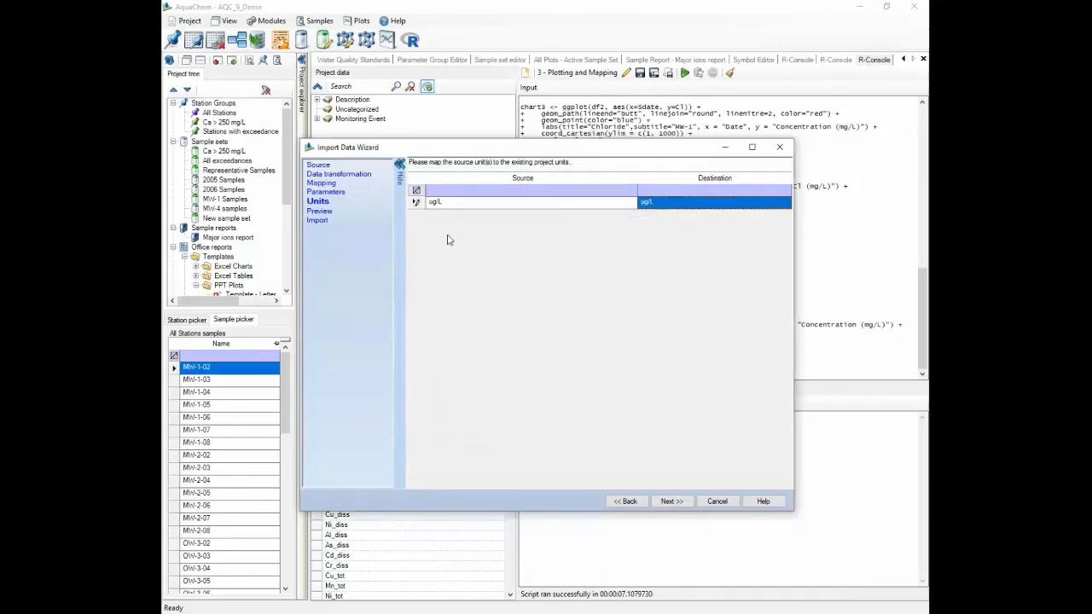
- Preview the Sample, Sample Analysis and Station records prepared for import, and check the field for naming the mapping settings
{"action": "left_click", "coordinate": [673, 501]}
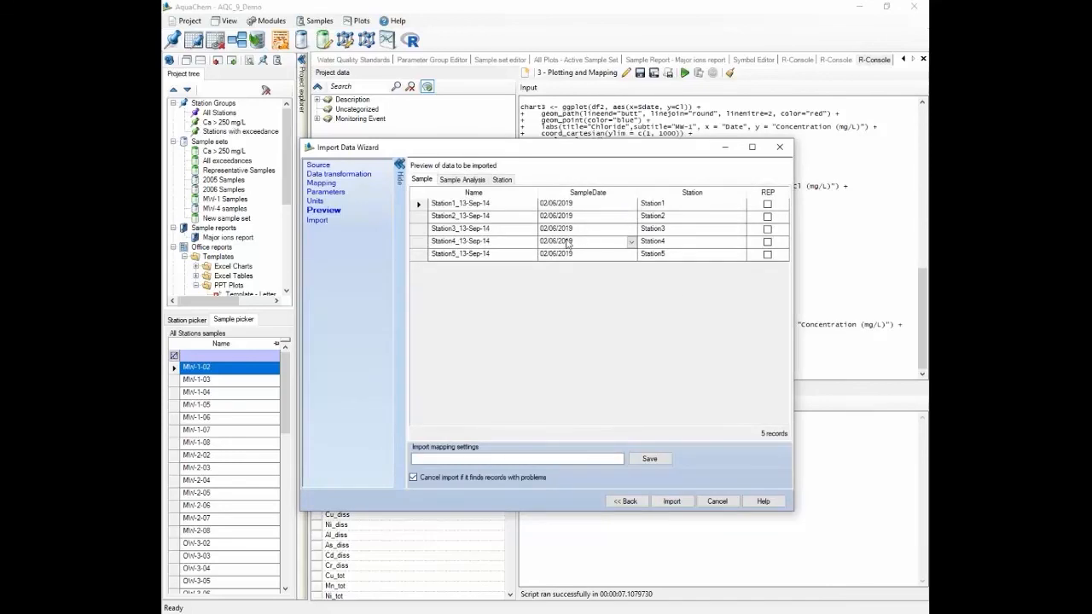
{"action": "left_click", "coordinate": [460, 180]}
{"action": "left_click", "coordinate": [502, 180]}
{"action": "left_click", "coordinate": [469, 180]}
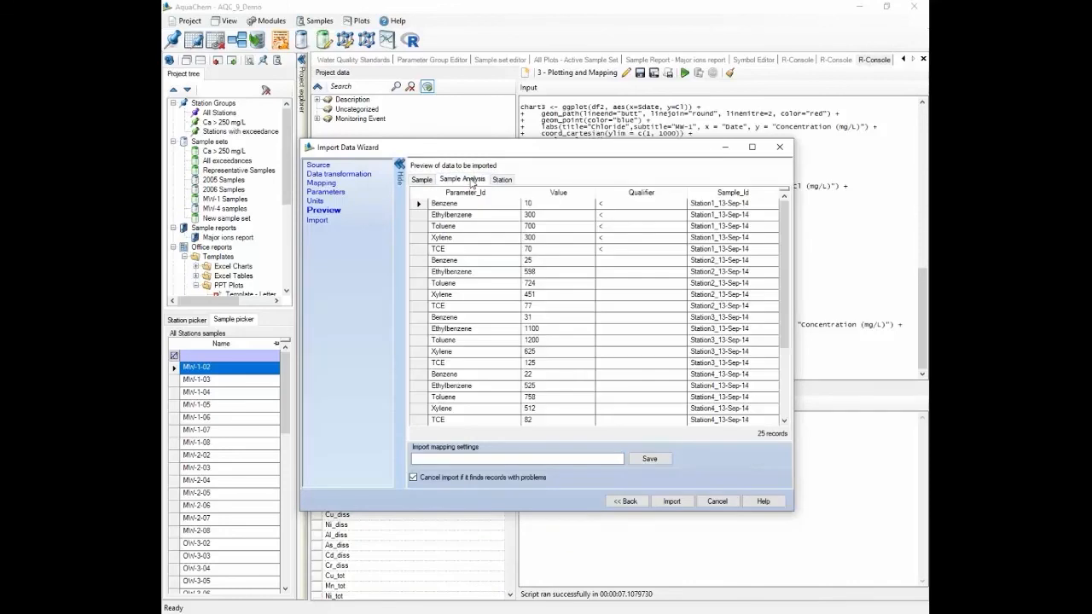
{"action": "left_click", "coordinate": [501, 180]}
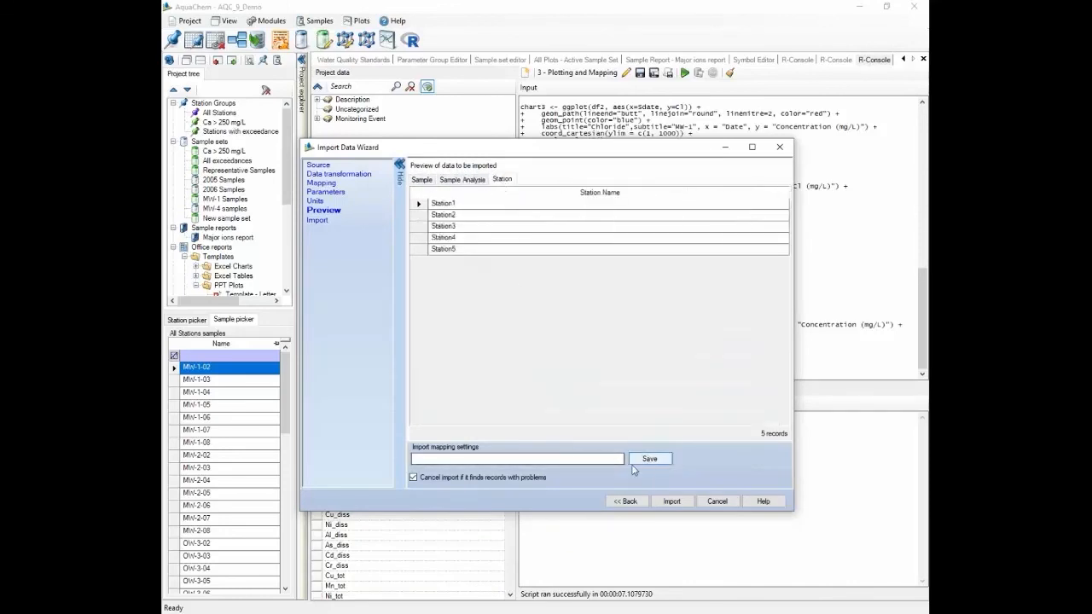
{"action": "left_click", "coordinate": [594, 462]}
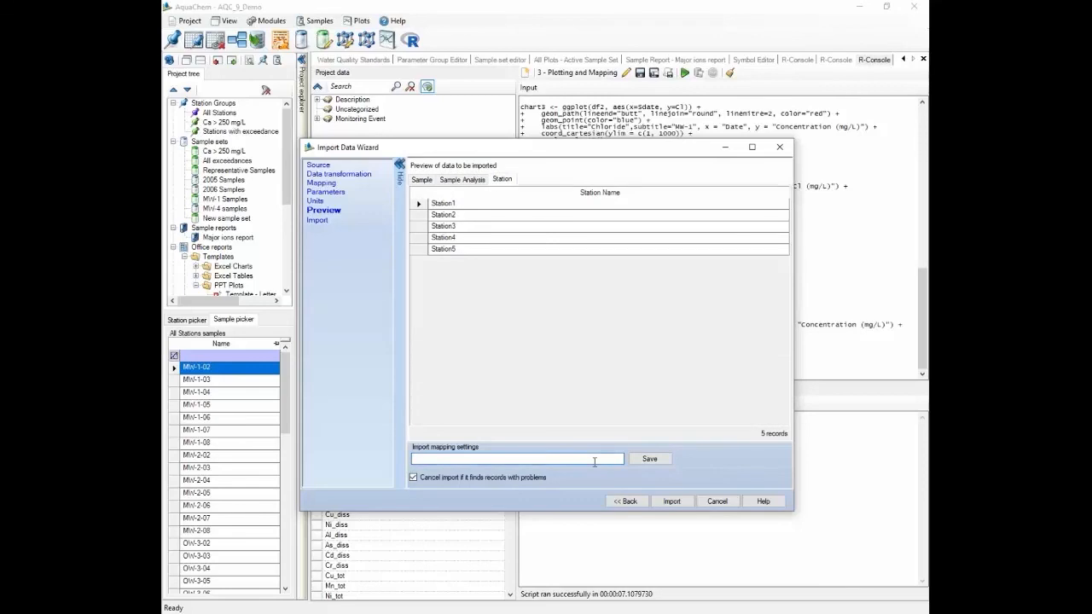
- Run the import, review the Station, Sample and Sample Analysis summaries, and finish the wizard
{"action": "left_click", "coordinate": [670, 502]}
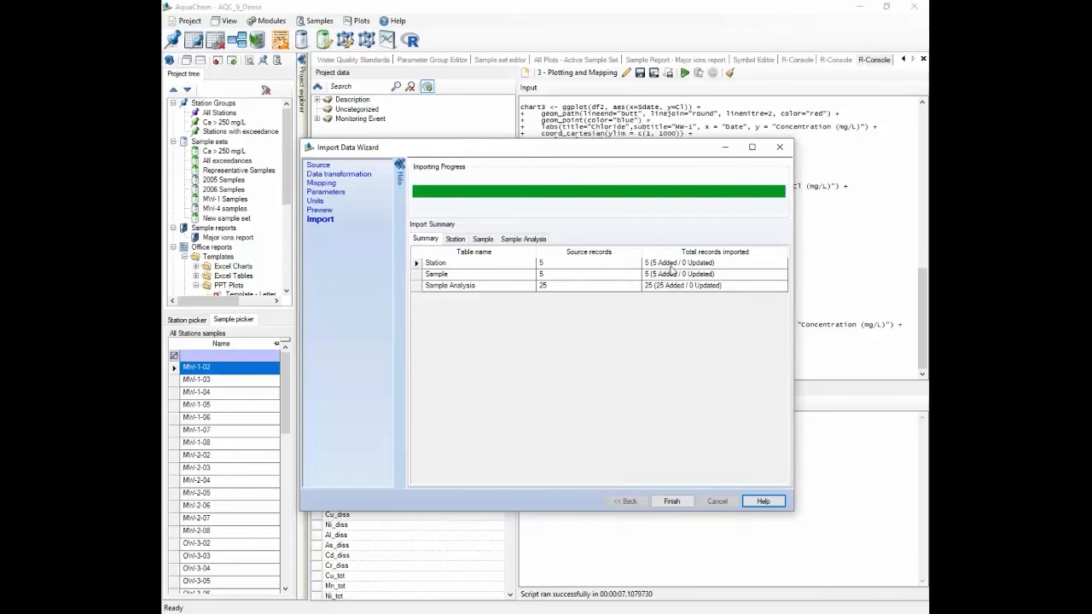
{"action": "left_click", "coordinate": [459, 240]}
{"action": "left_click", "coordinate": [483, 241]}
{"action": "left_click", "coordinate": [522, 240]}
{"action": "left_click", "coordinate": [426, 240]}
{"action": "left_click", "coordinate": [670, 502]}
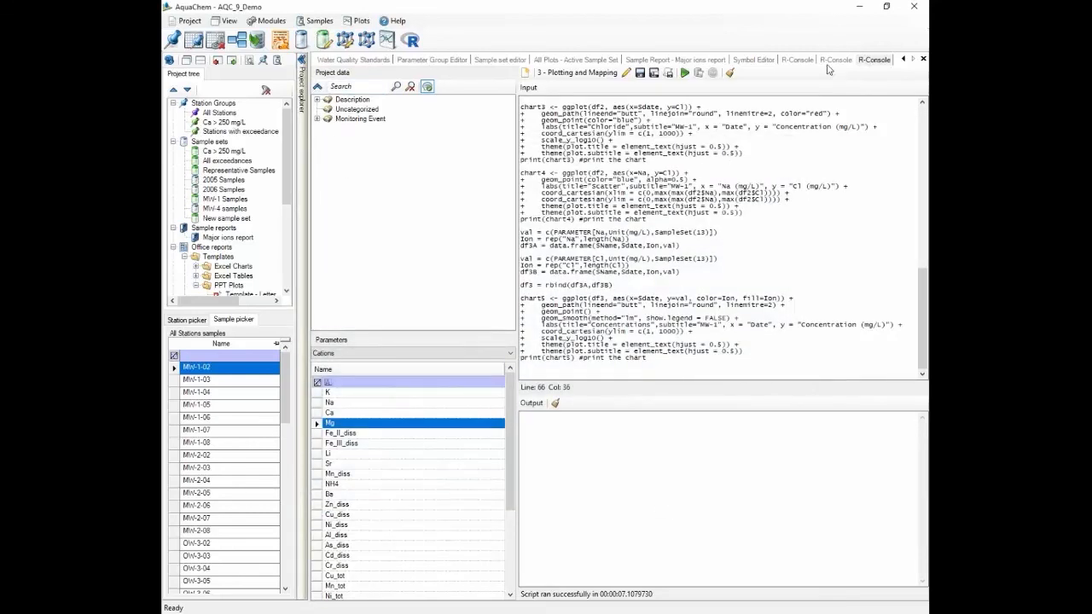
- Highlight the five imported samples in the Sample List and Station1 to Station5 in the Station List
{"action": "left_click", "coordinate": [903, 59]}
{"action": "left_click", "coordinate": [903, 58]}
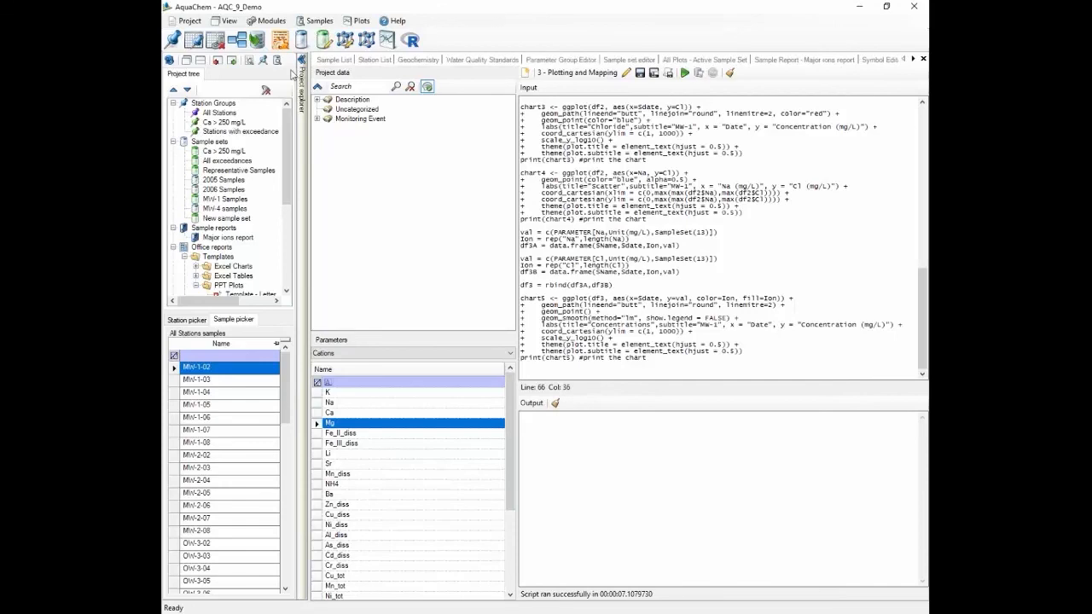
{"action": "left_click", "coordinate": [333, 60]}
{"action": "scroll", "coordinate": [456, 346], "scroll_direction": "down", "scroll_amount": 3}
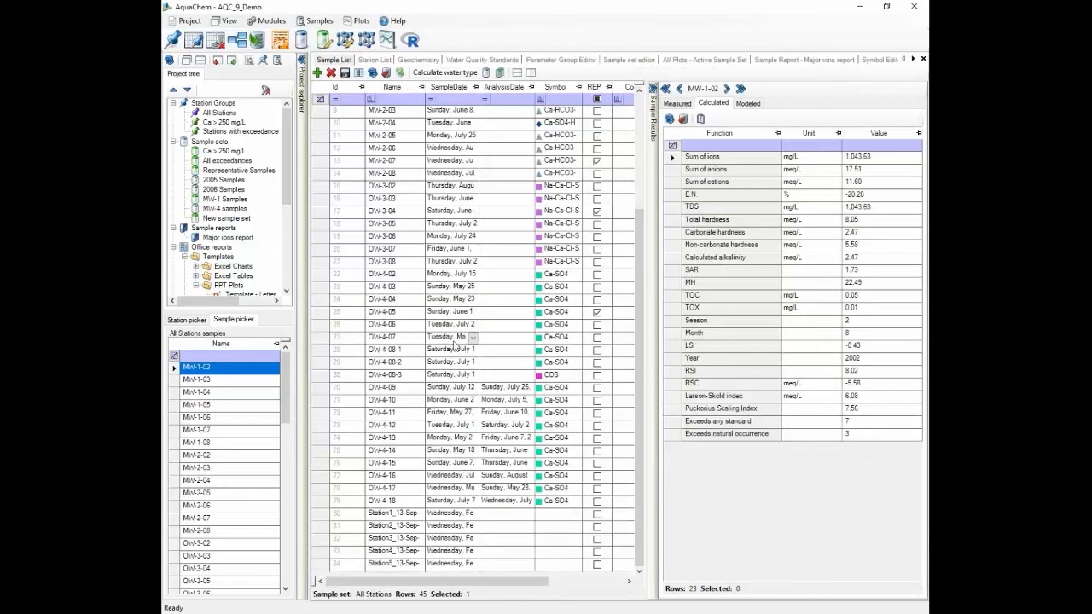
{"action": "left_click_drag", "start_coordinate": [315, 517], "coordinate": [317, 577]}
{"action": "left_click", "coordinate": [363, 60]}
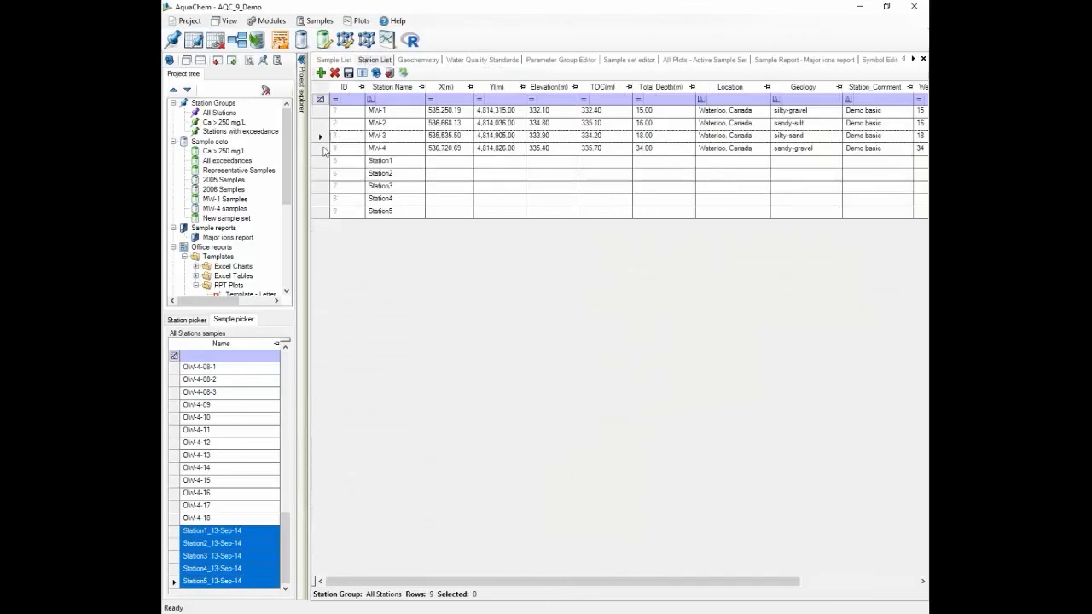
{"action": "left_click_drag", "start_coordinate": [323, 162], "coordinate": [329, 229]}
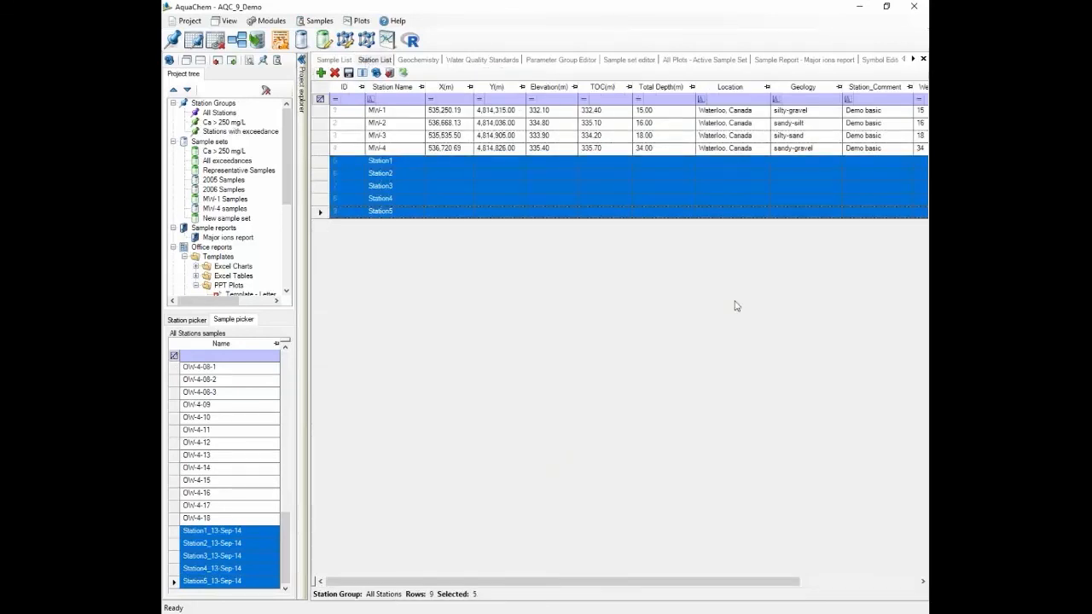
{"action": "key", "text": "alt+Tab"}
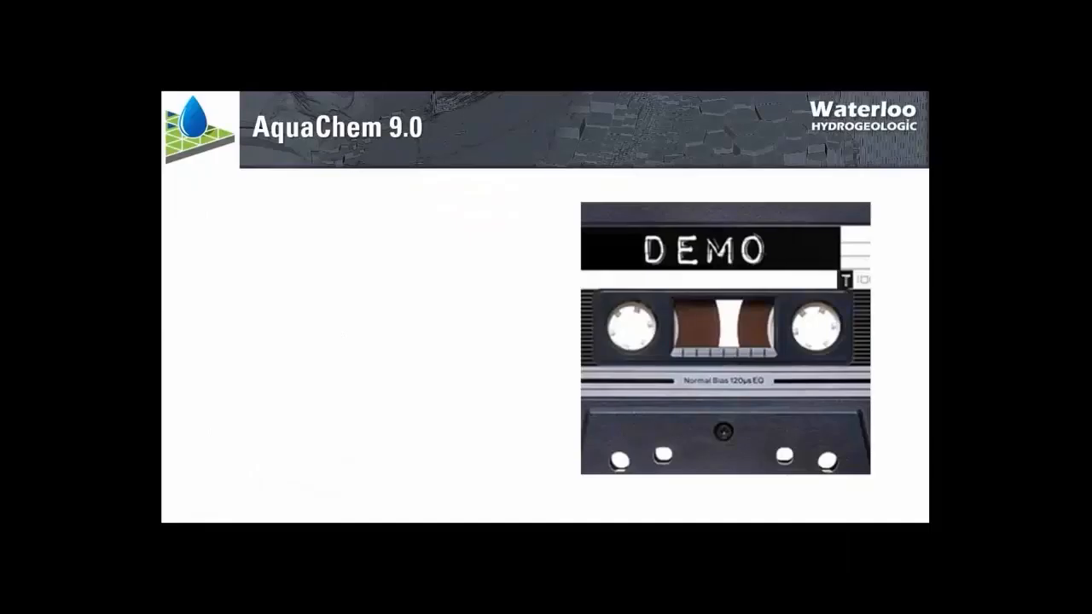
{"action": "left_click", "coordinate": [195, 512]}
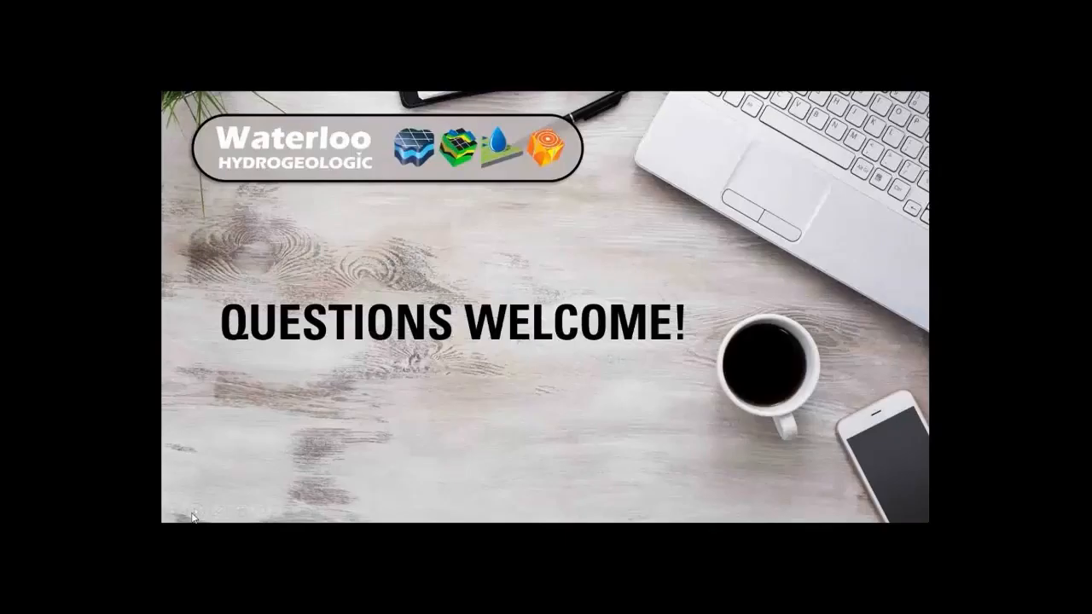
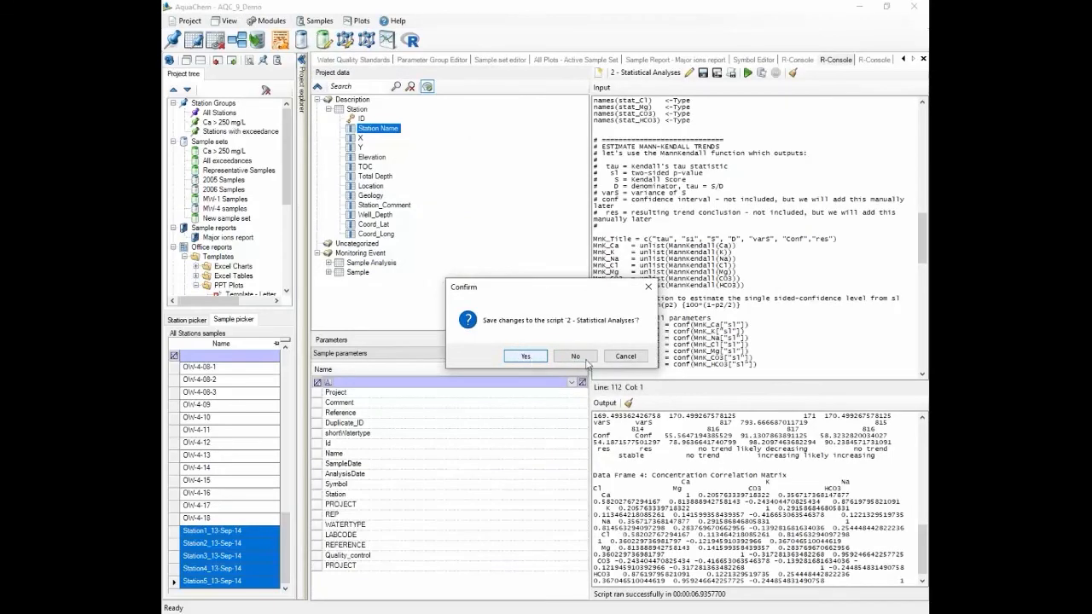
- Resolve the prompt about saving the R script '2 - Statistical Analyses' and open the Parameter Editor, accepting the project reload notice
{"action": "left_click", "coordinate": [529, 360]}
{"action": "left_click", "coordinate": [578, 363]}
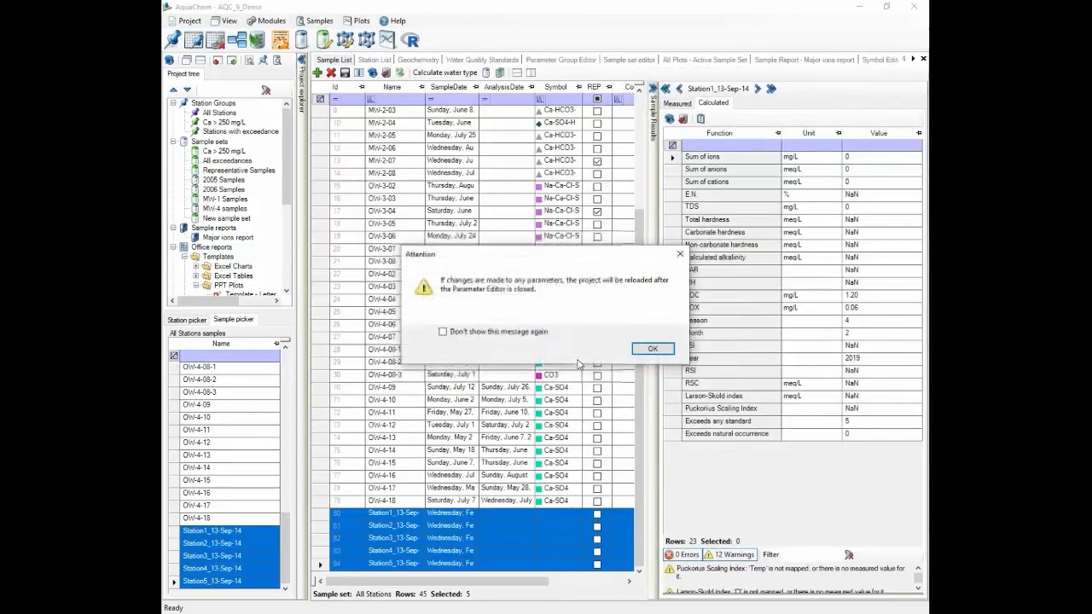
{"action": "left_click", "coordinate": [652, 350]}
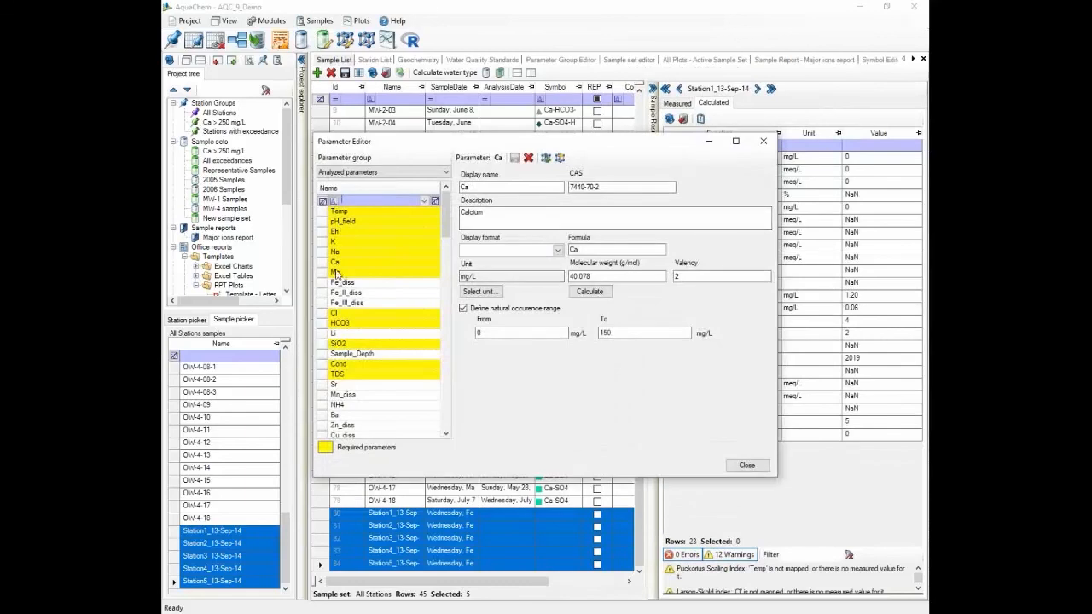
- Set the display name of the chloride parameter Cl to Cloro
{"action": "left_click", "coordinate": [327, 314]}
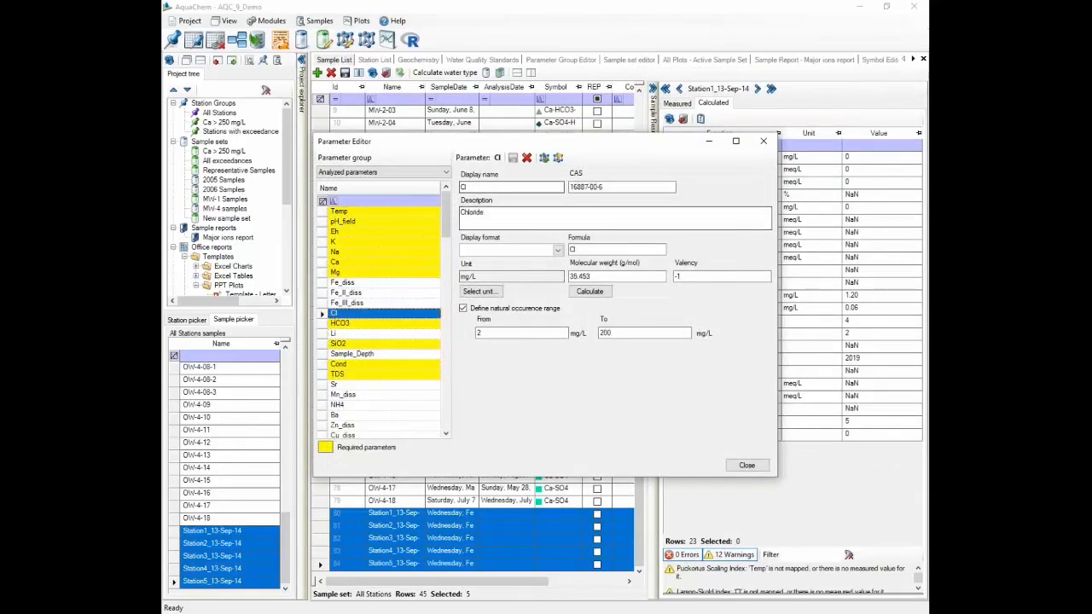
{"action": "left_click_drag", "start_coordinate": [499, 186], "coordinate": [458, 187]}
{"action": "type", "text": "C"}
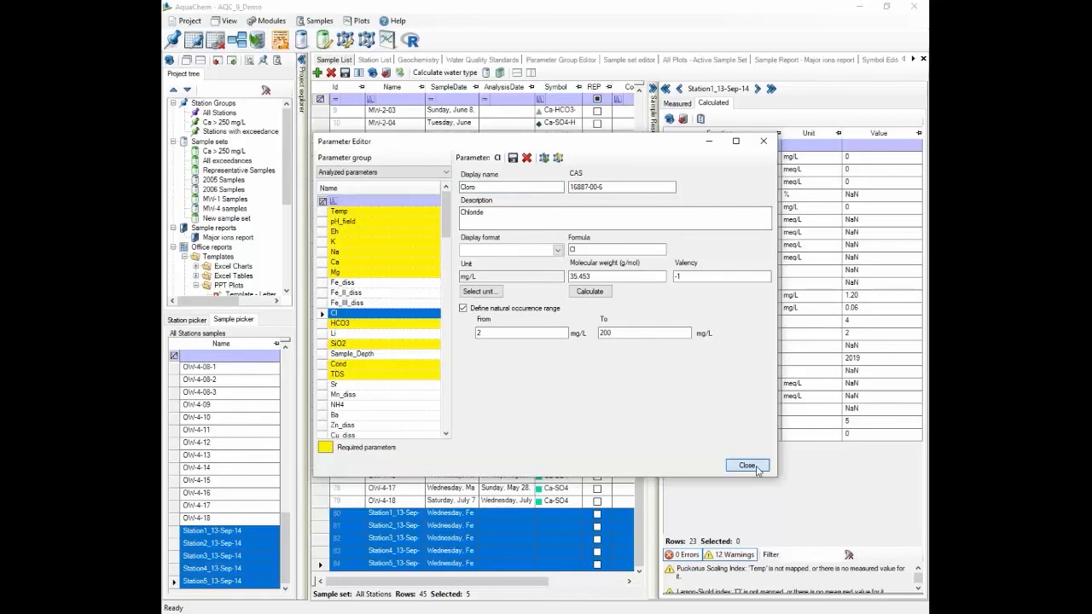
- Replace the chloride parameter's description, then save the changes and close the Parameter Editor
{"action": "left_click_drag", "start_coordinate": [486, 213], "coordinate": [423, 237]}
{"action": "type", "text": "C"}
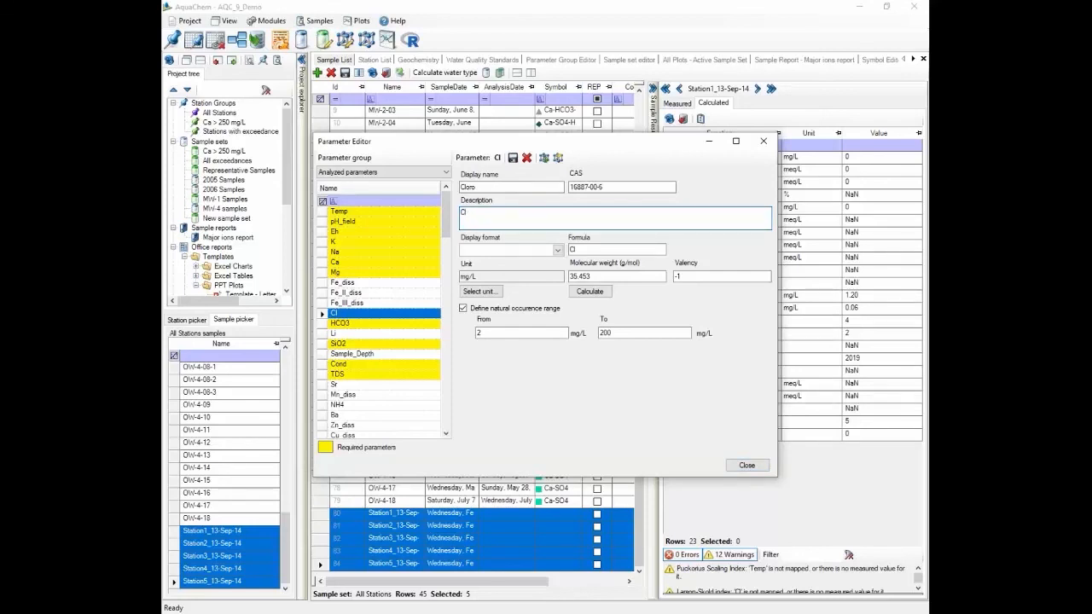
{"action": "left_click", "coordinate": [747, 466]}
{"action": "left_click", "coordinate": [537, 356]}
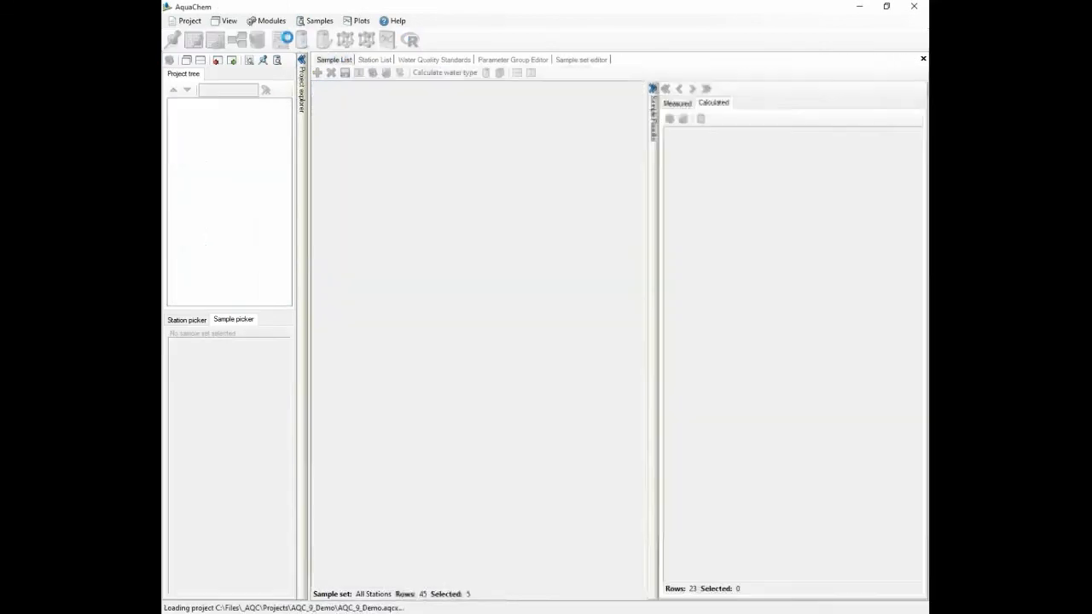
- Try to map the required parameter Cl to the analyzed parameter Cloro in the project properties and accept the settings
{"action": "left_click", "coordinate": [189, 21]}
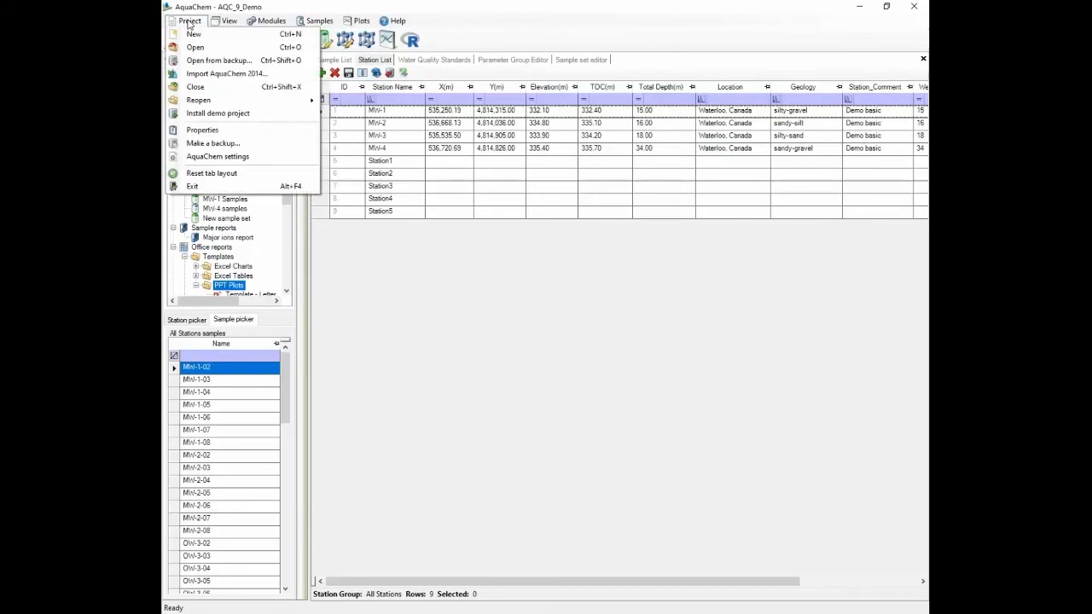
{"action": "left_click", "coordinate": [202, 130]}
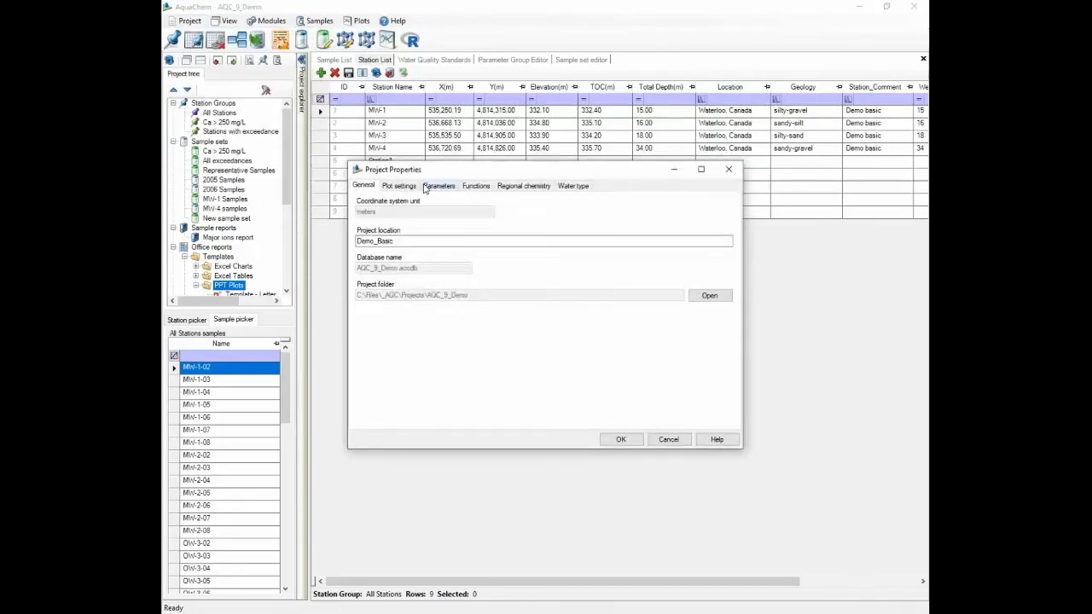
{"action": "left_click", "coordinate": [423, 187]}
{"action": "double_click", "coordinate": [463, 249]}
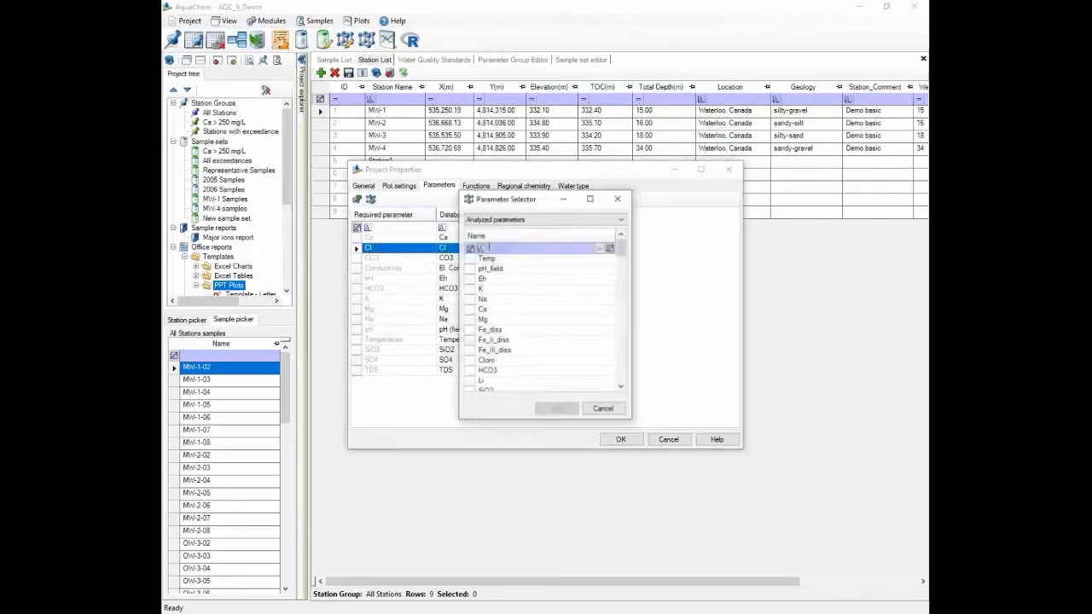
{"action": "scroll", "coordinate": [493, 322], "scroll_direction": "down", "scroll_amount": 2}
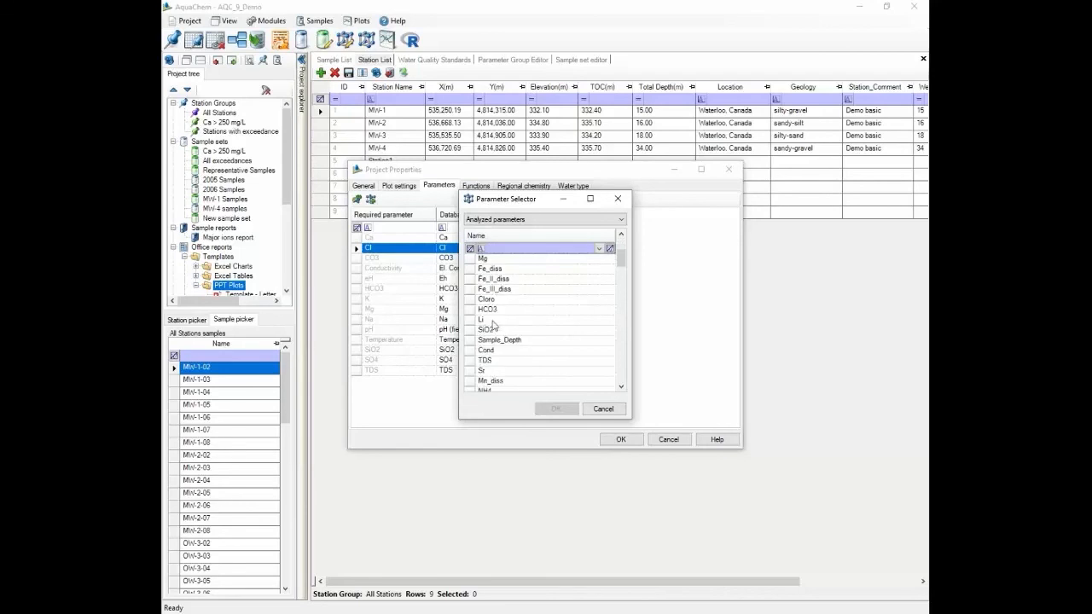
{"action": "left_click", "coordinate": [493, 300]}
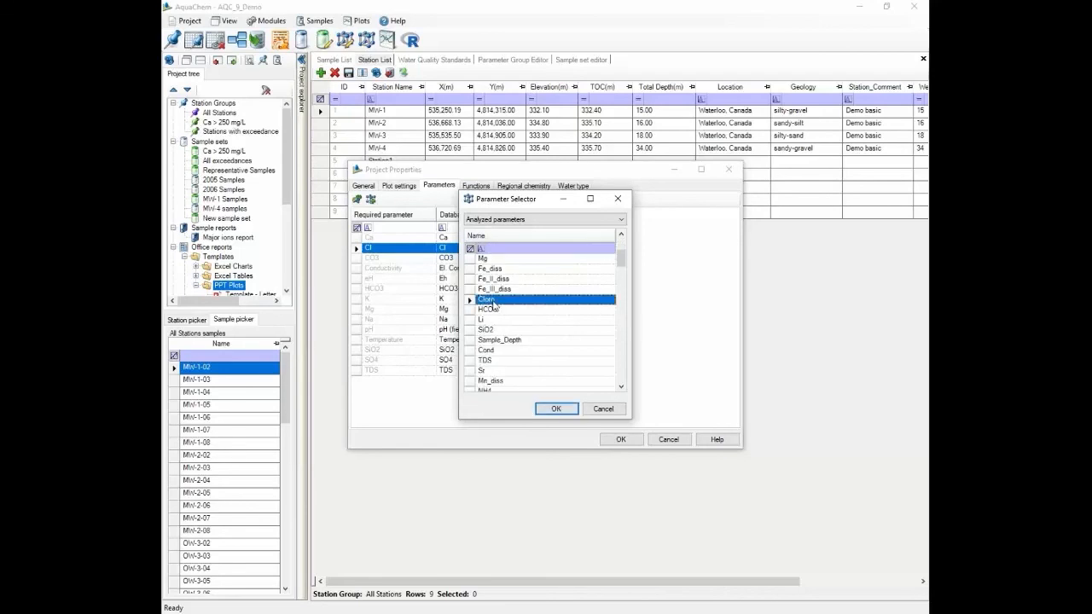
{"action": "left_click", "coordinate": [556, 409]}
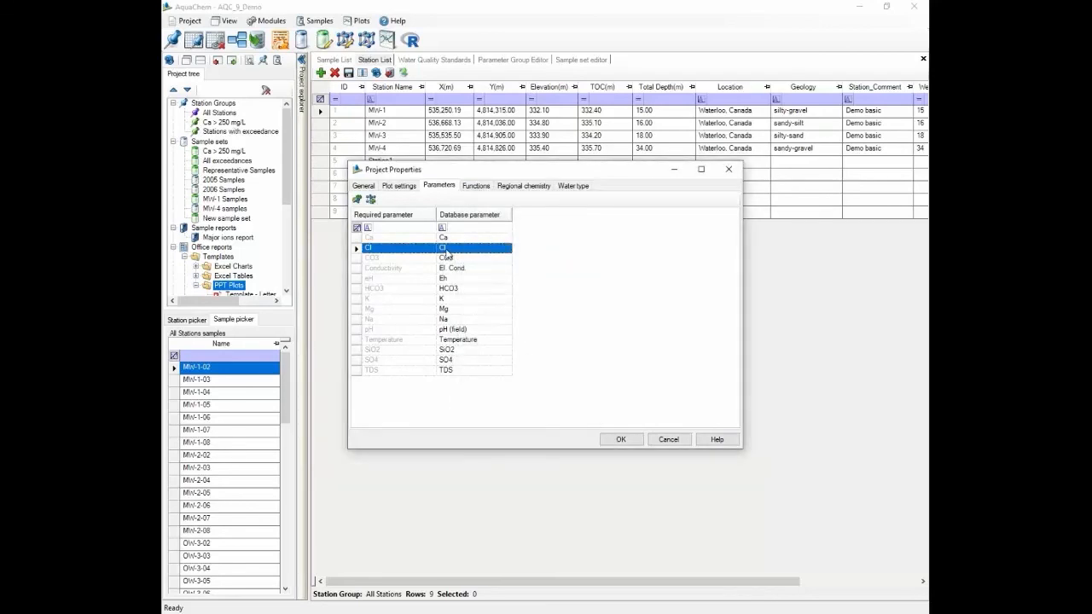
{"action": "double_click", "coordinate": [444, 250]}
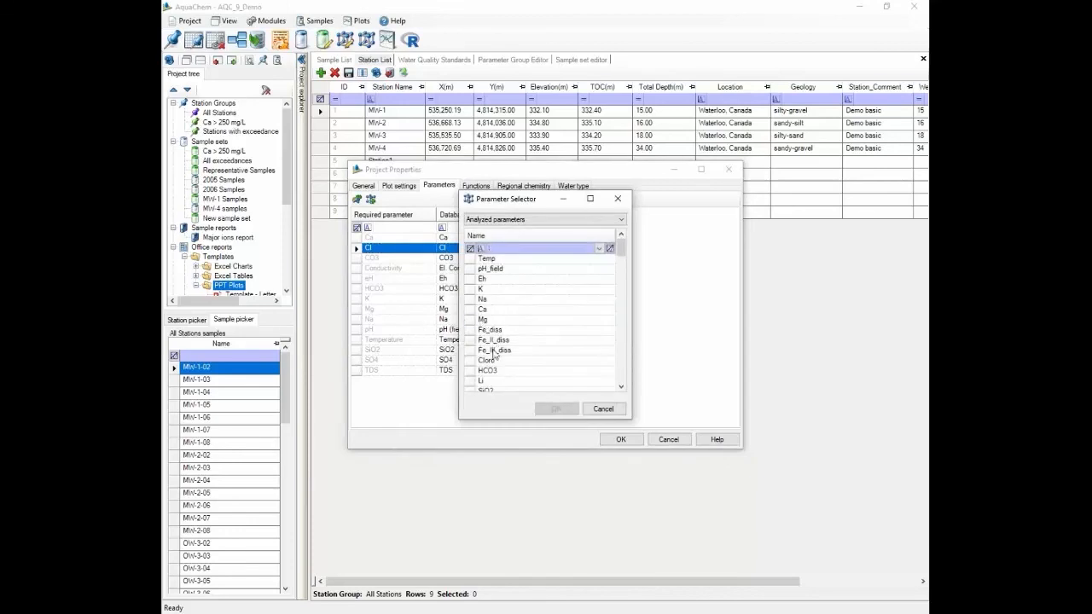
{"action": "key", "text": "Escape"}
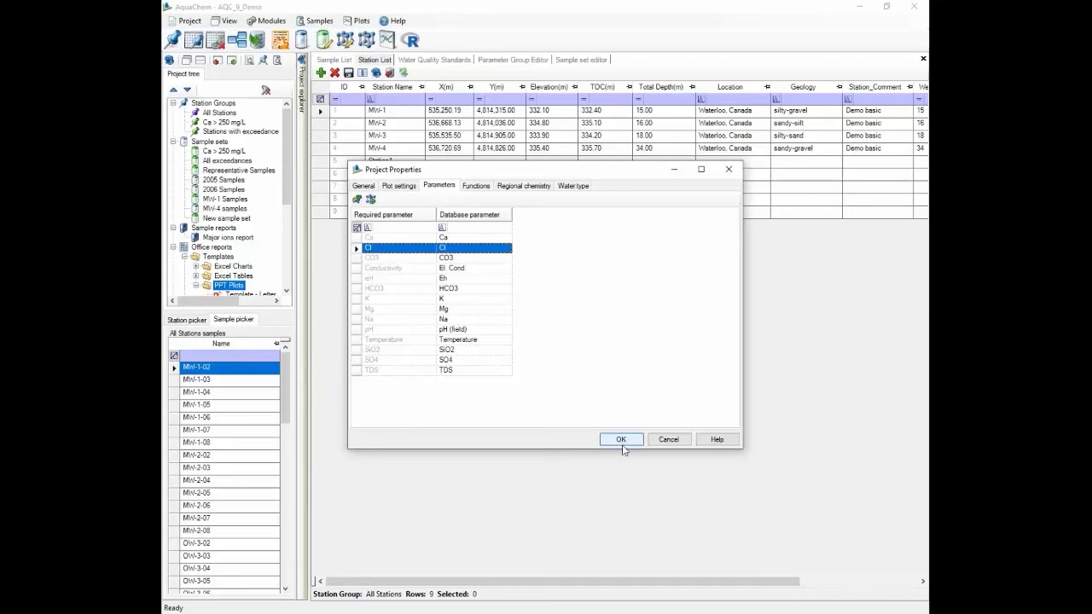
{"action": "key", "text": "Return"}
- Check the Cl entry in the measured results of sample MW-1-02 in the Sample List
{"action": "left_click", "coordinate": [341, 60]}
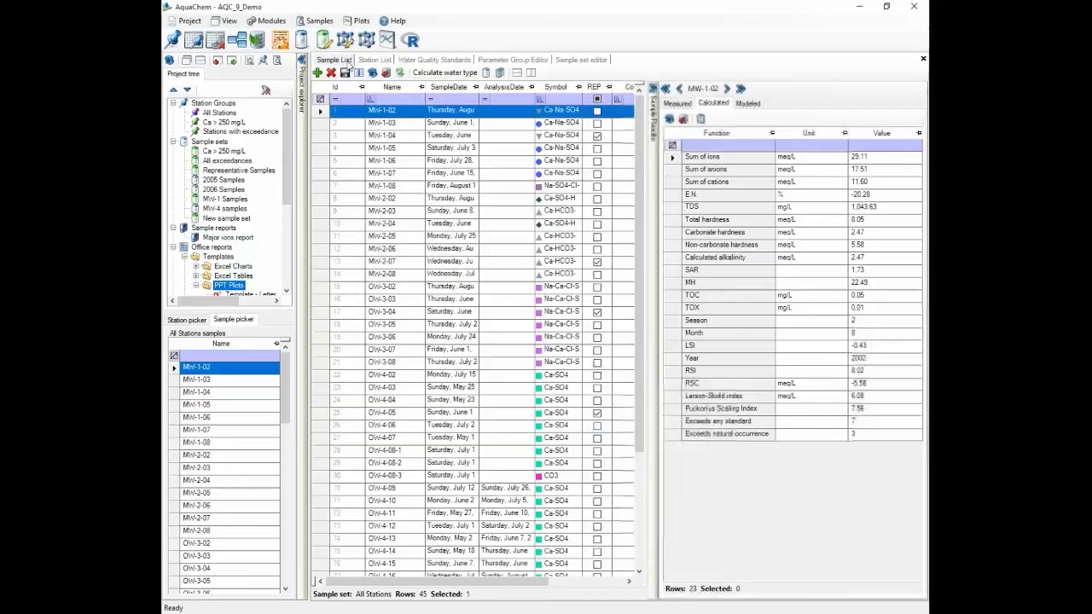
{"action": "left_click", "coordinate": [678, 103]}
{"action": "left_click", "coordinate": [679, 247]}
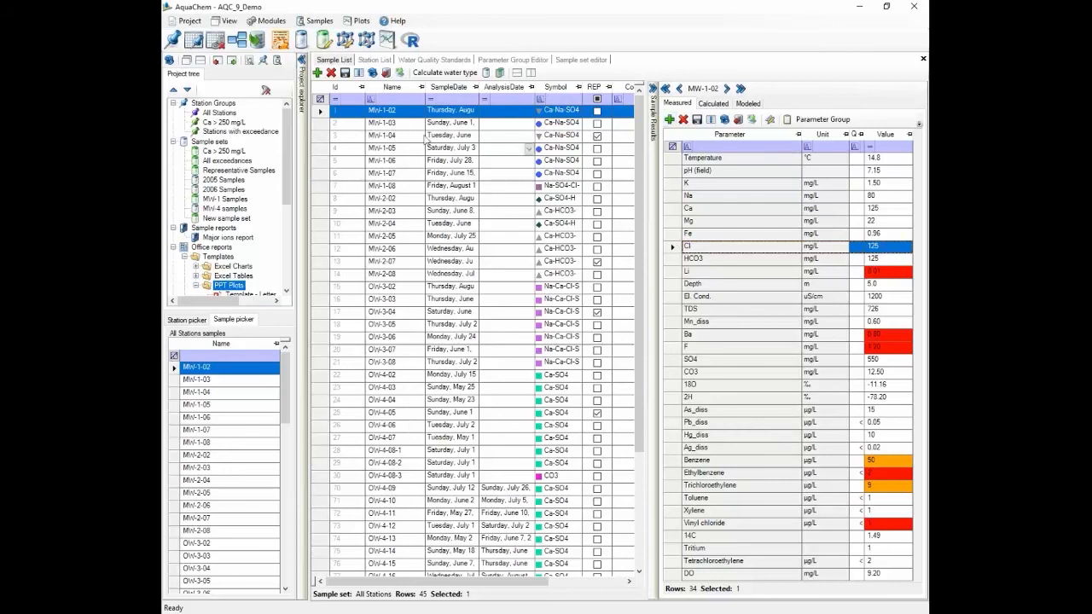
- Start a new parameter in the Parameter Editor with parameter name, display name and description Cloro and formula Cl
{"action": "left_click", "coordinate": [317, 24]}
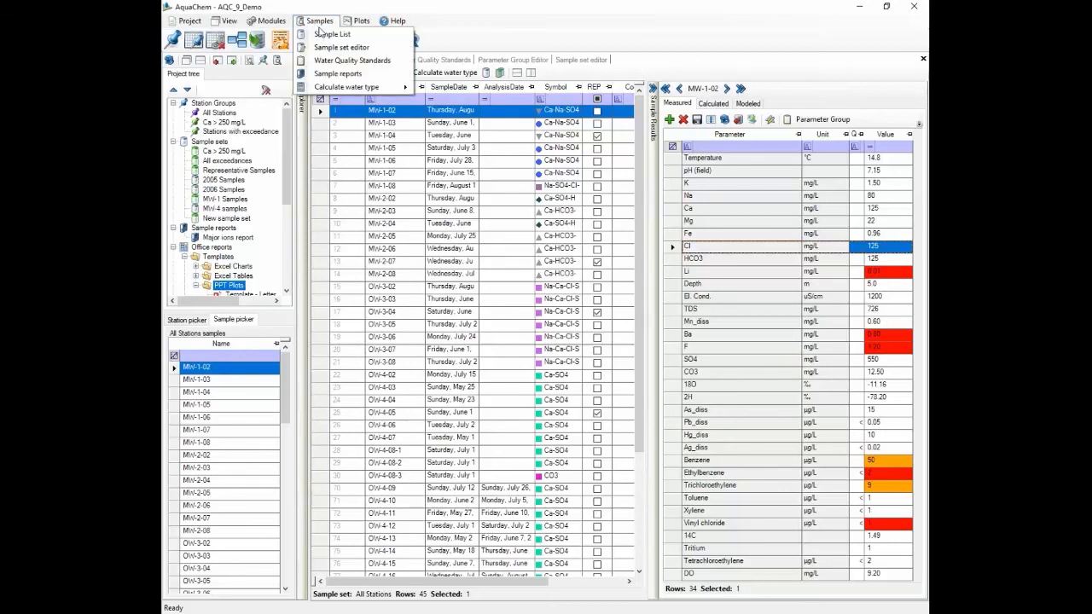
{"action": "mouse_move", "coordinate": [269, 24]}
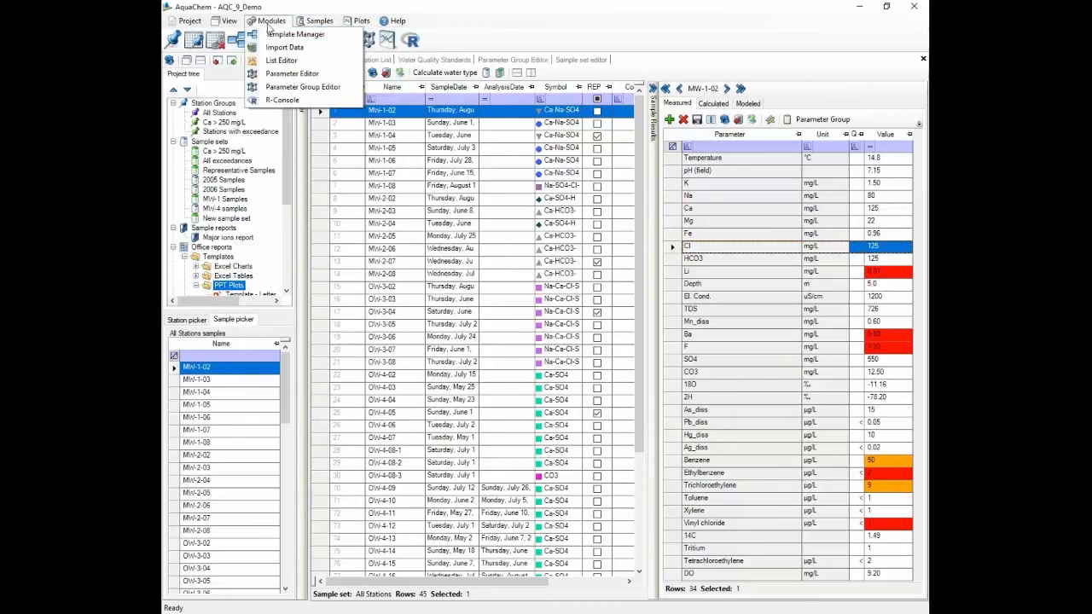
{"action": "left_click", "coordinate": [292, 74]}
{"action": "left_click", "coordinate": [655, 352]}
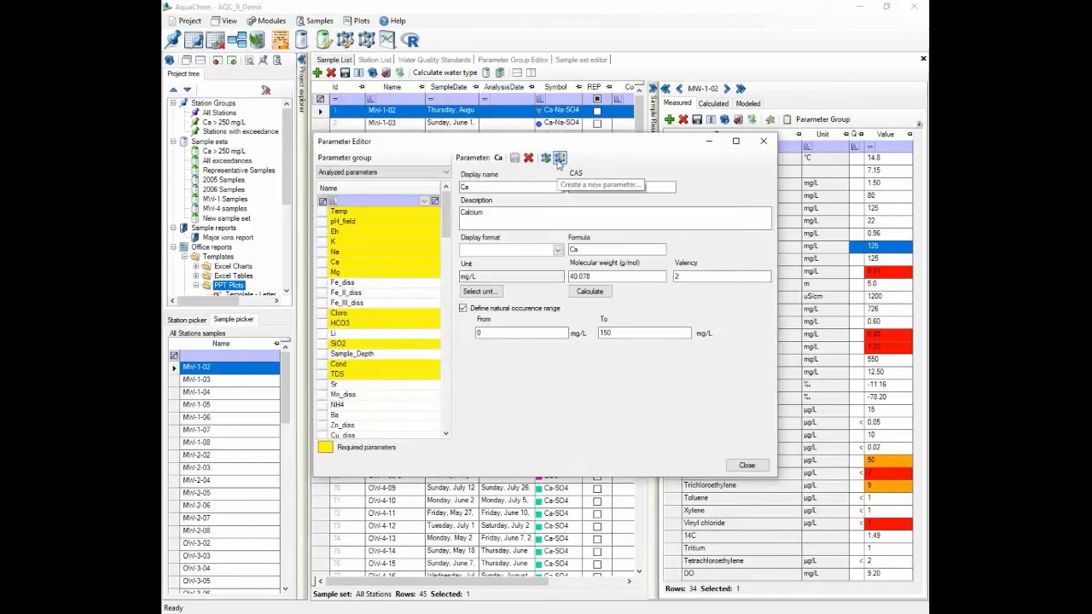
{"action": "left_click", "coordinate": [559, 159]}
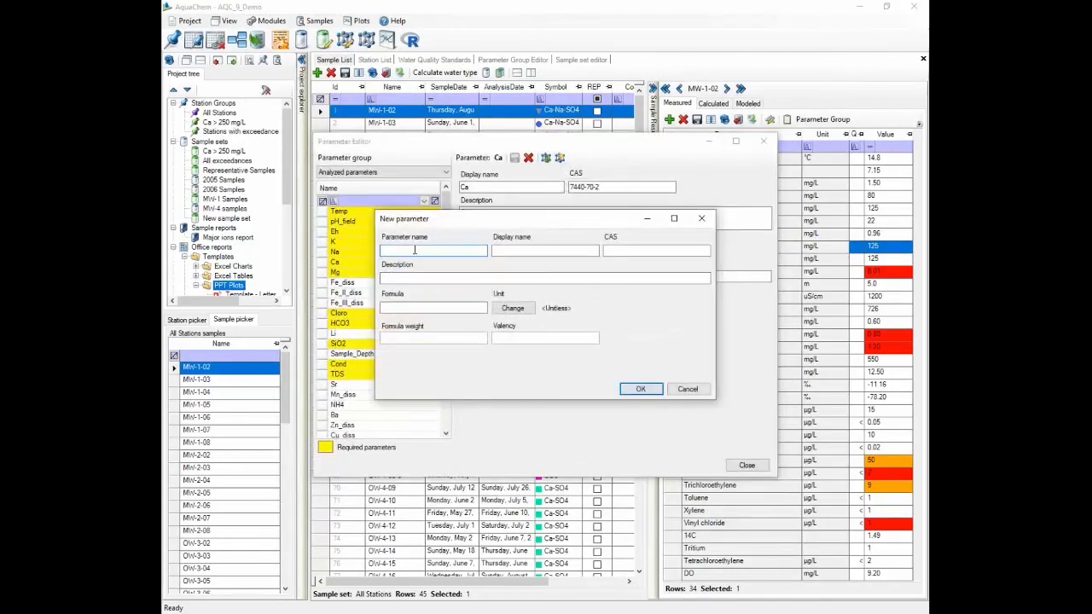
{"action": "type", "text": "Cloro"}
{"action": "key", "text": "Tab"}
{"action": "type", "text": "Cl"}
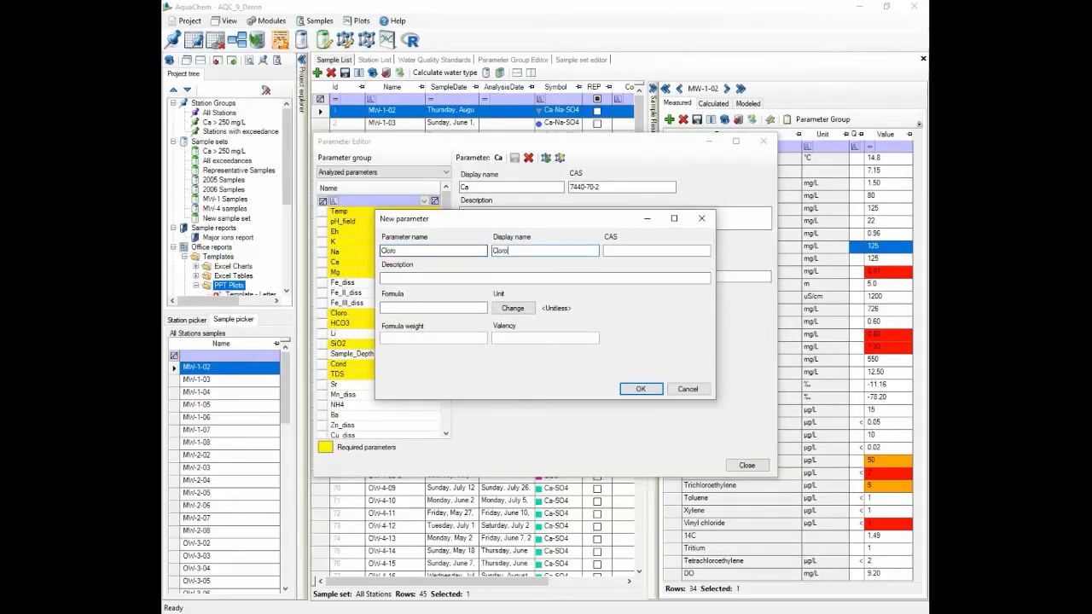
{"action": "left_click", "coordinate": [414, 280]}
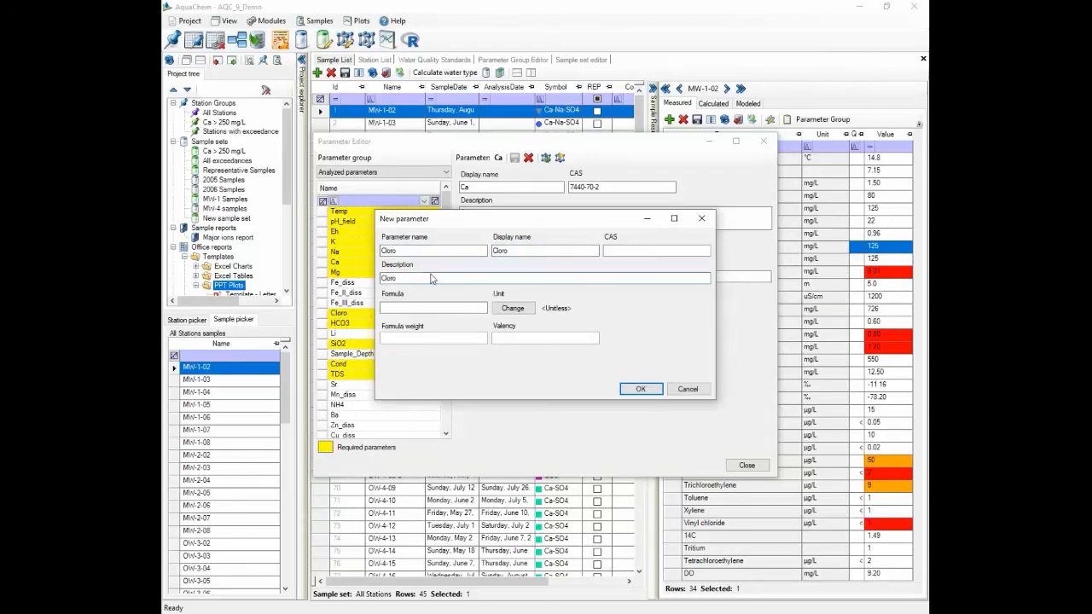
{"action": "left_click", "coordinate": [439, 309]}
{"action": "type", "text": "Cl"}
{"action": "left_click", "coordinate": [638, 391]}
- Assign the concentration unit mg/L to the new Cloro parameter and create it
{"action": "left_click", "coordinate": [513, 308]}
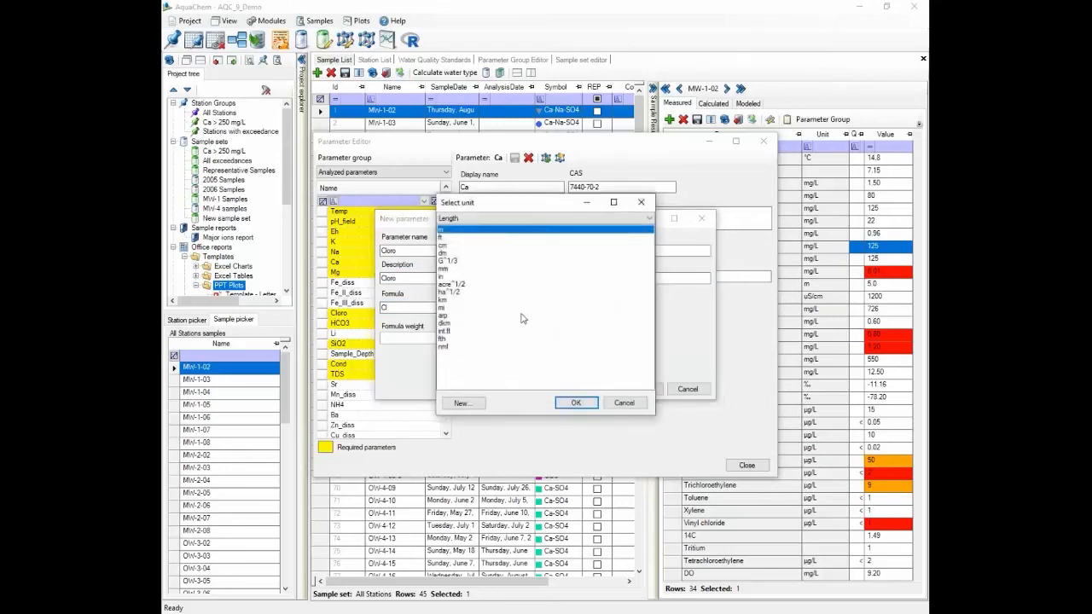
{"action": "left_click", "coordinate": [469, 219]}
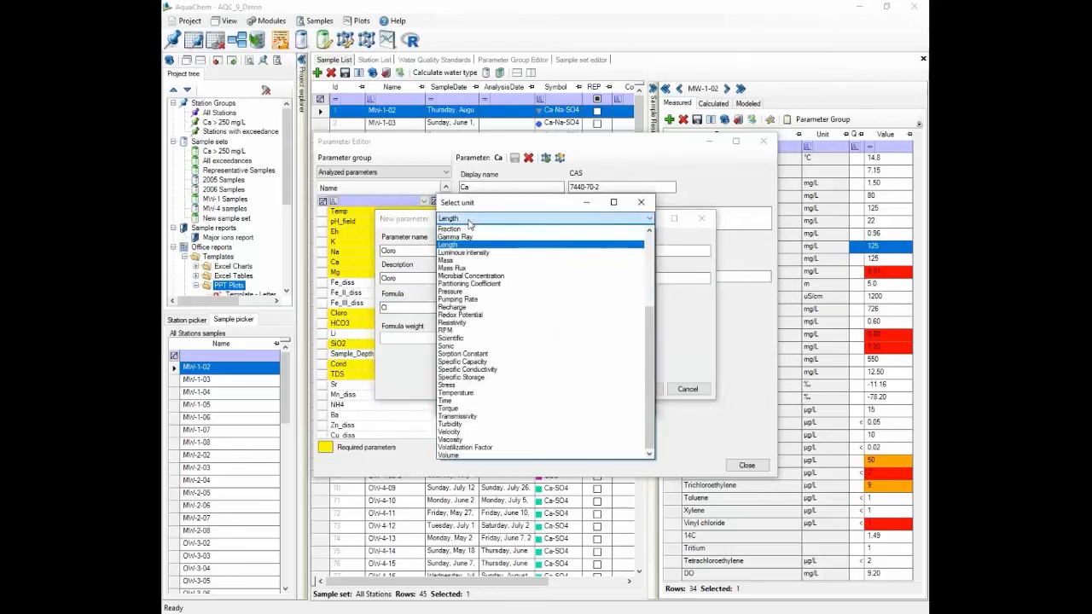
{"action": "key", "text": "c"}
{"action": "left_click", "coordinate": [511, 236]}
{"action": "left_click", "coordinate": [580, 218]}
{"action": "scroll", "coordinate": [546, 341], "scroll_direction": "up", "scroll_amount": 3}
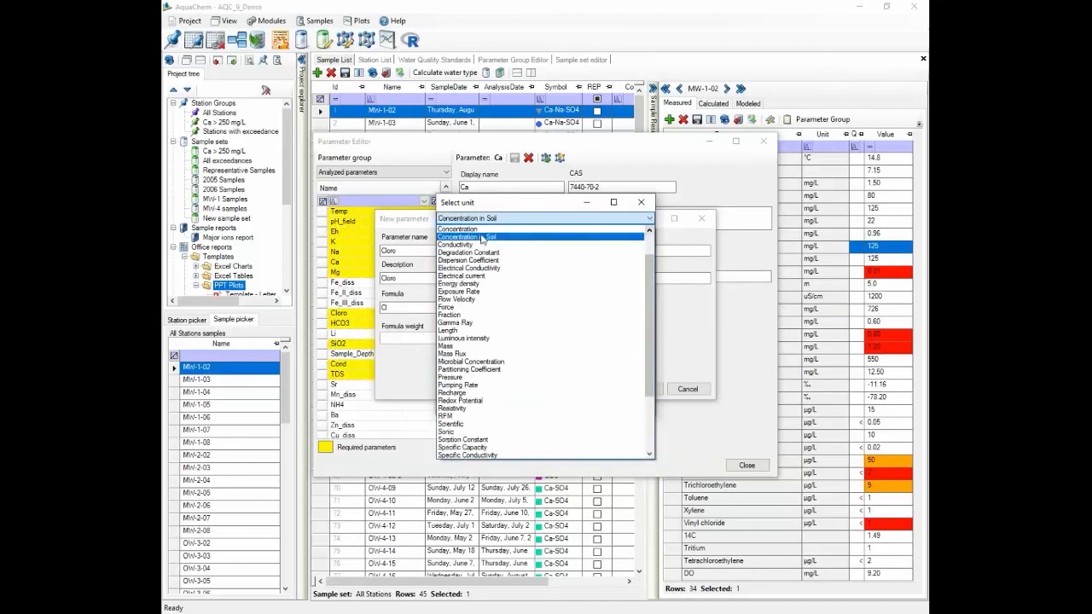
{"action": "left_click", "coordinate": [454, 237]}
{"action": "left_click", "coordinate": [454, 238]}
{"action": "left_click", "coordinate": [575, 402]}
{"action": "left_click", "coordinate": [640, 389]}
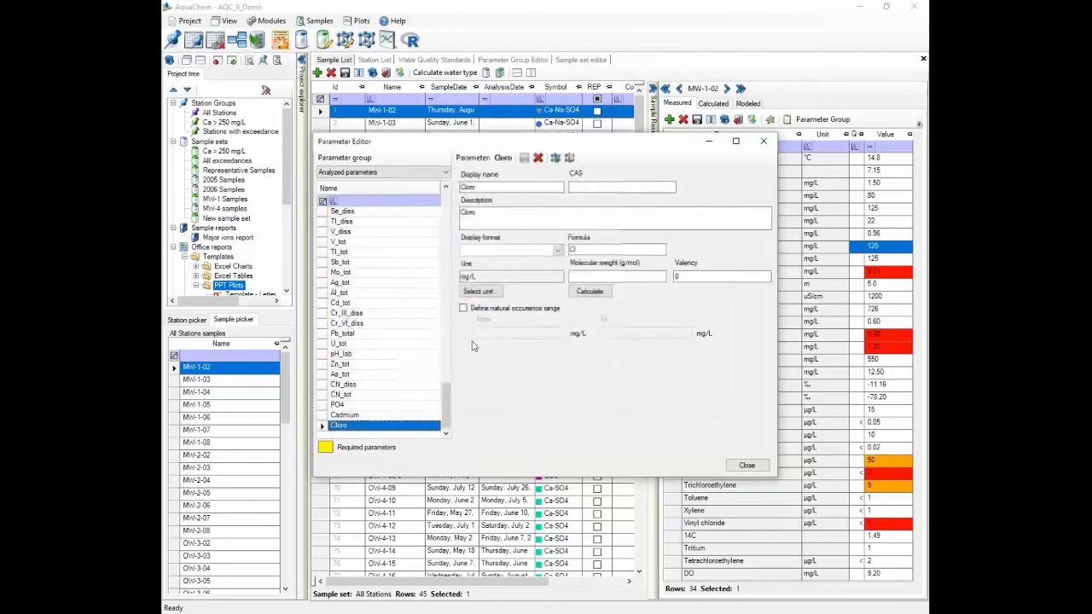
- Calculate the molecular weight of the new Cloro parameter from its formula, save it and close the Parameter Editor
{"action": "left_click", "coordinate": [586, 295]}
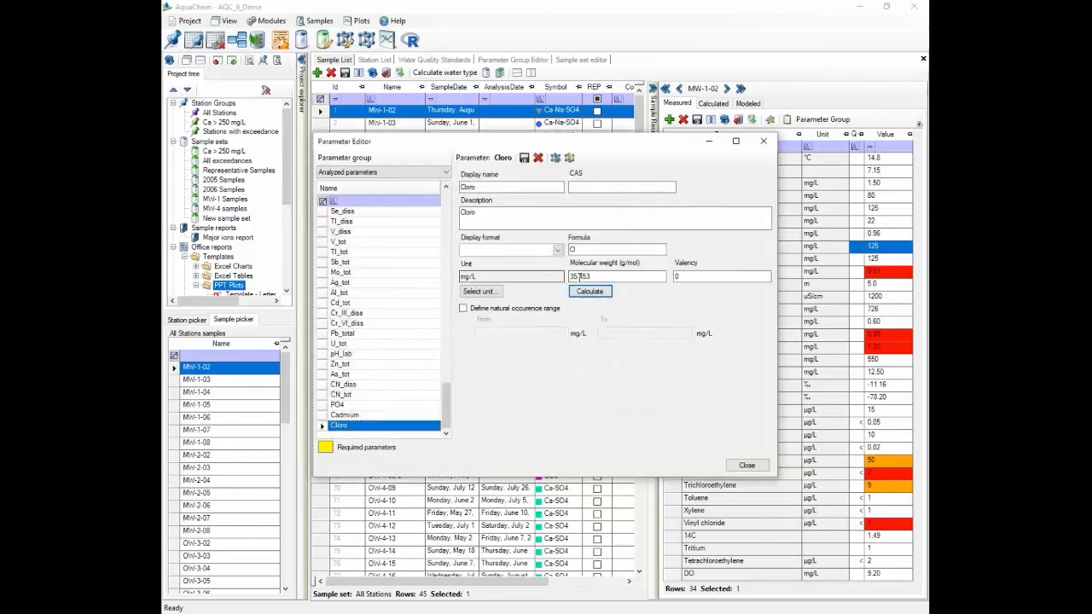
{"action": "left_click", "coordinate": [756, 465]}
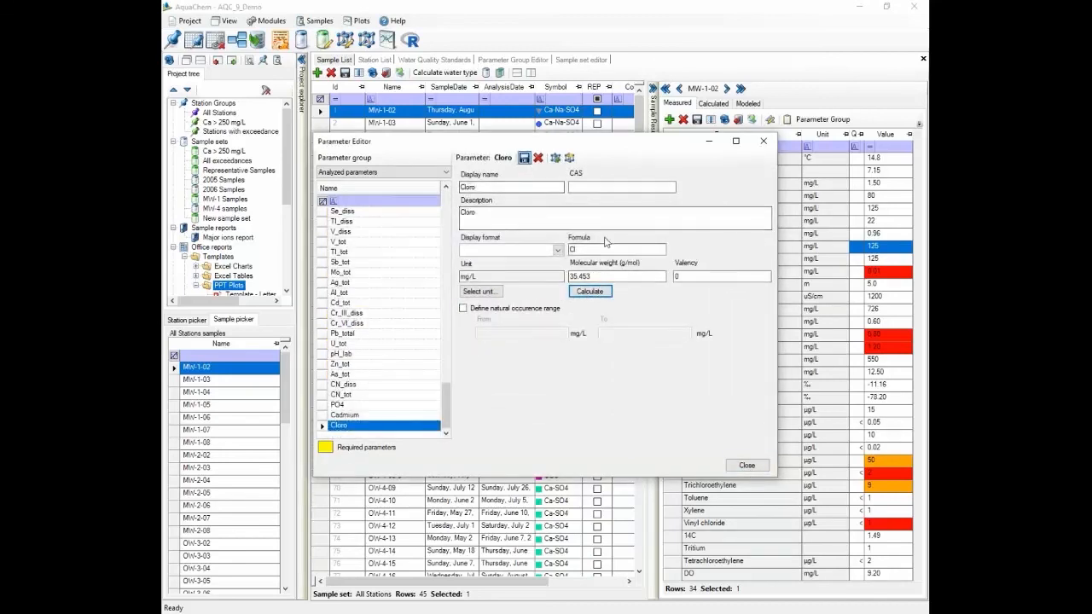
{"action": "left_click", "coordinate": [757, 468]}
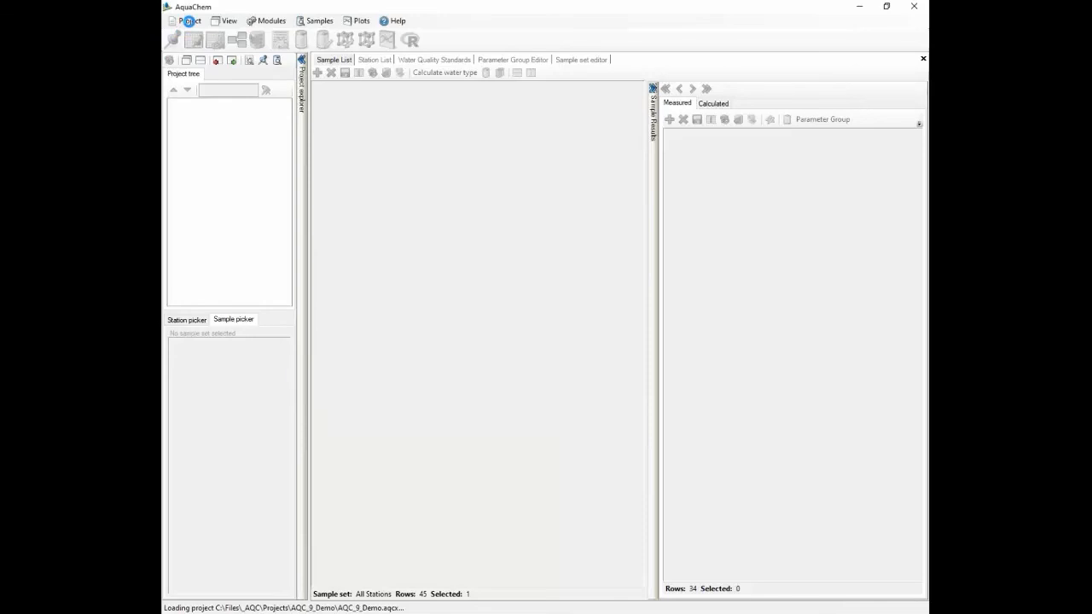
- Map the required parameter Cl to the newly created Cloro parameter in the project properties, filtering the parameter list by Cl
{"action": "left_click", "coordinate": [189, 20]}
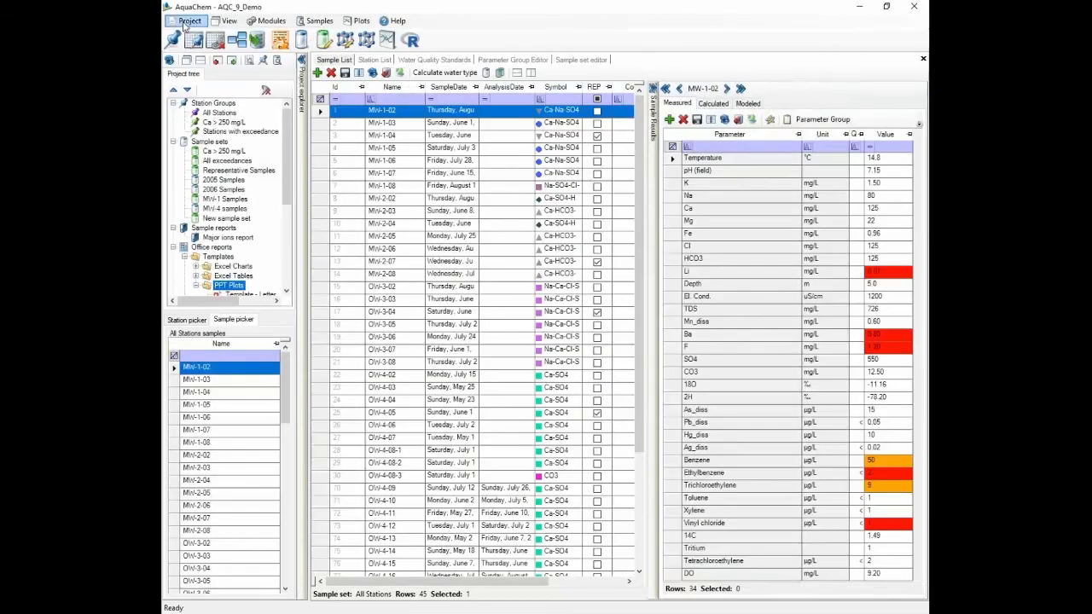
{"action": "left_click", "coordinate": [188, 21]}
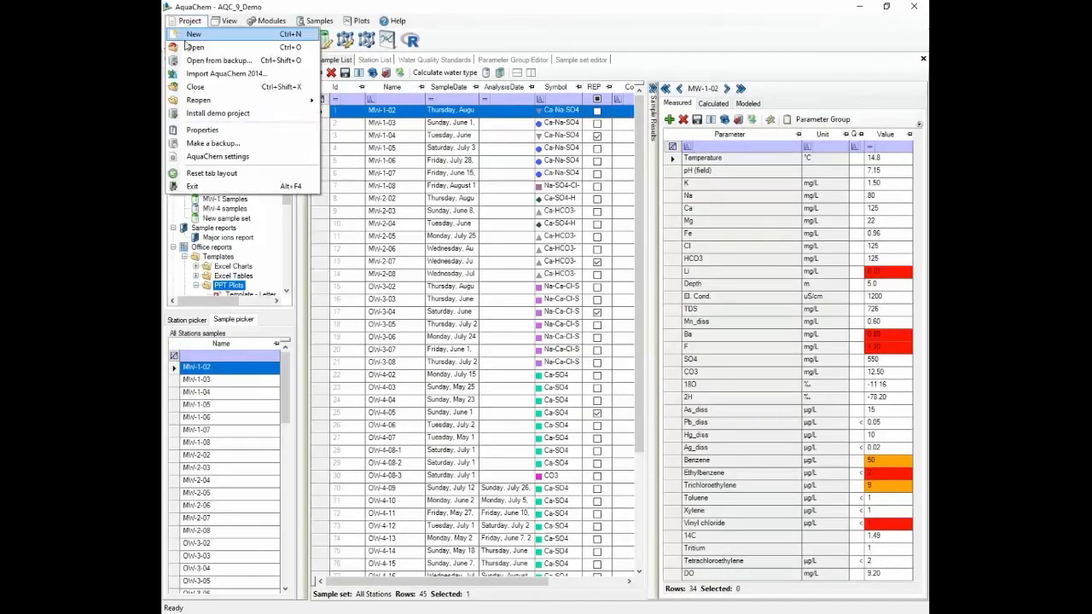
{"action": "left_click", "coordinate": [203, 130]}
{"action": "left_click", "coordinate": [476, 185]}
{"action": "left_click", "coordinate": [436, 186]}
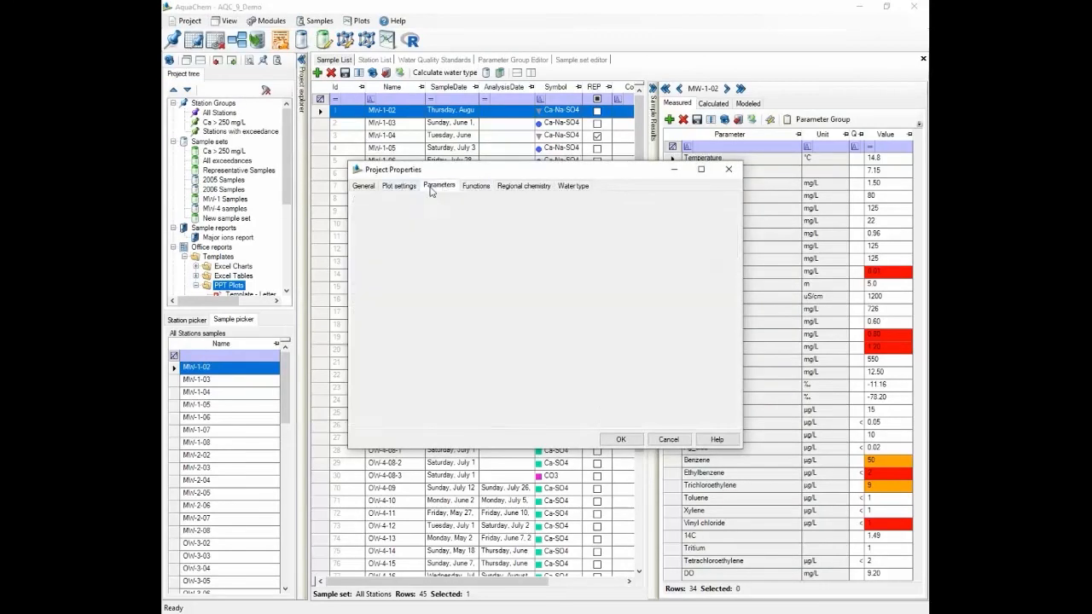
{"action": "double_click", "coordinate": [452, 249]}
{"action": "left_click", "coordinate": [491, 248]}
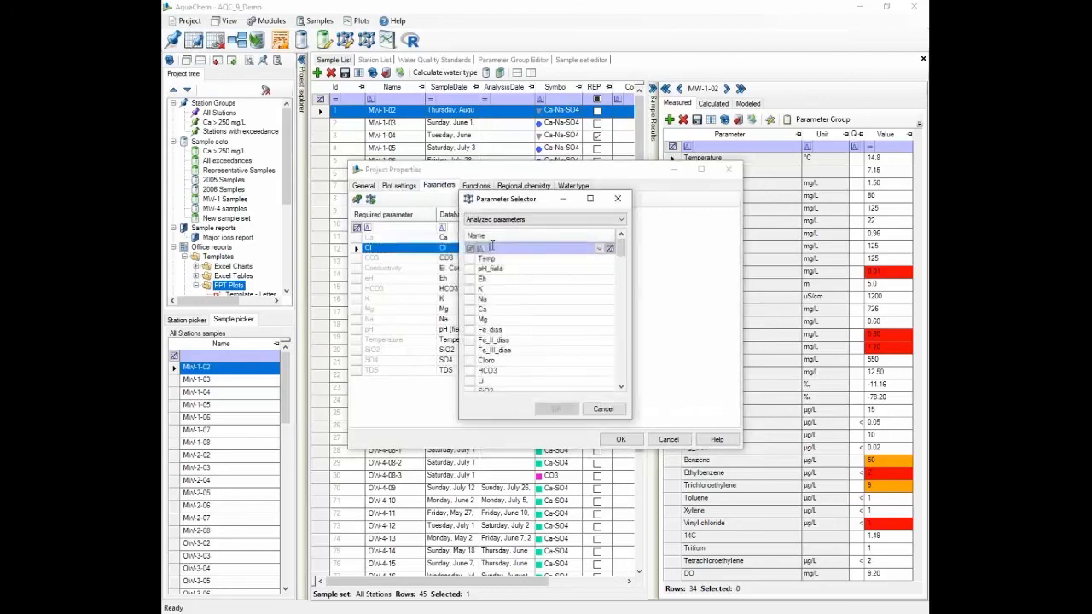
{"action": "type", "text": "Clro"}
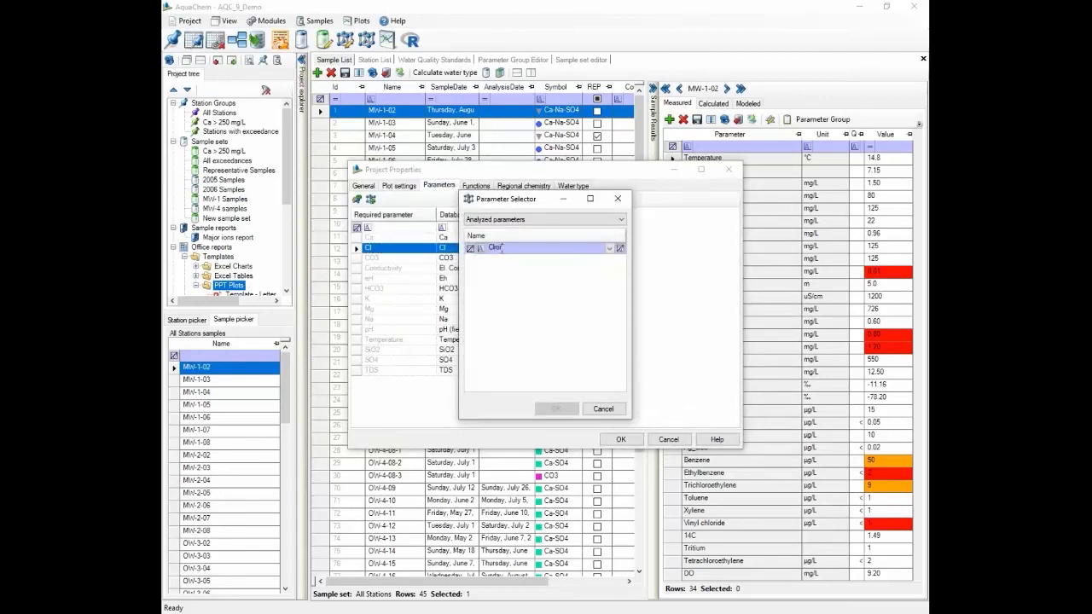
{"action": "key", "text": "BackSpace"}
{"action": "key", "text": "BackSpace"}
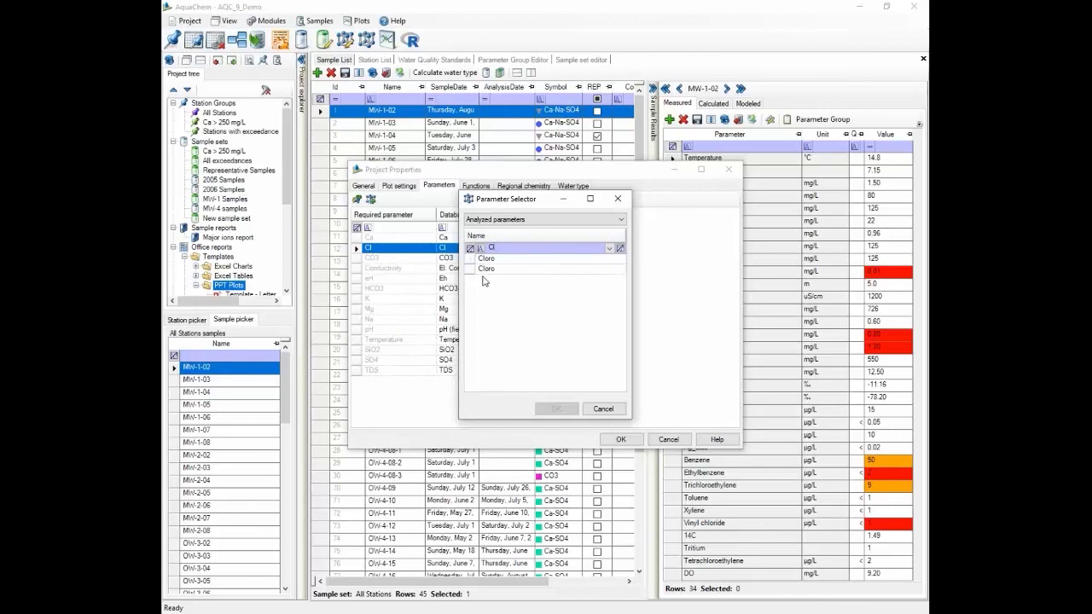
{"action": "left_click", "coordinate": [479, 268]}
{"action": "left_click", "coordinate": [555, 409]}
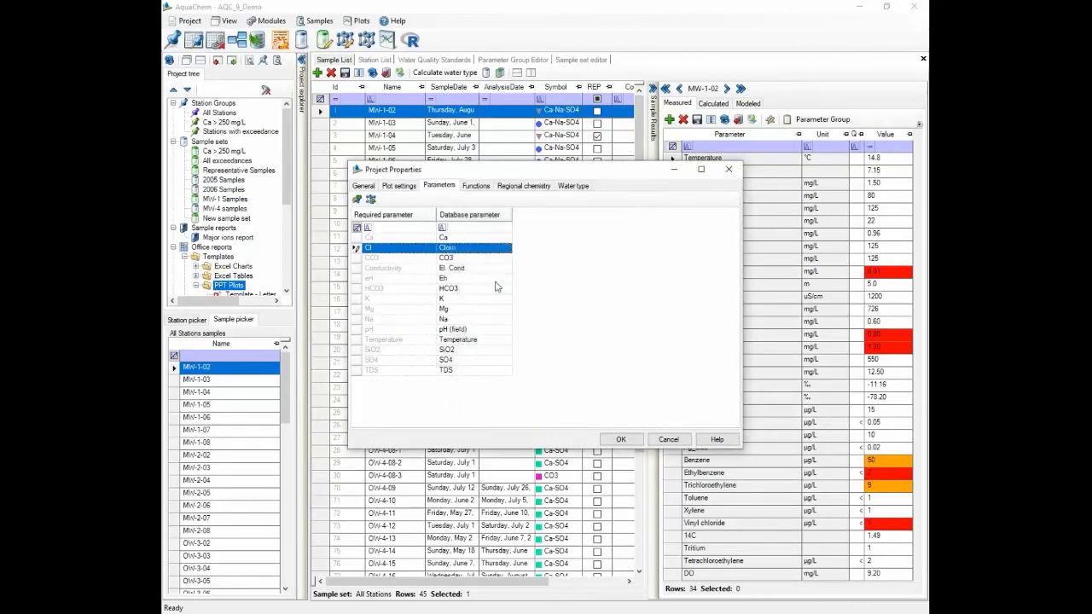
{"action": "left_click", "coordinate": [629, 441]}
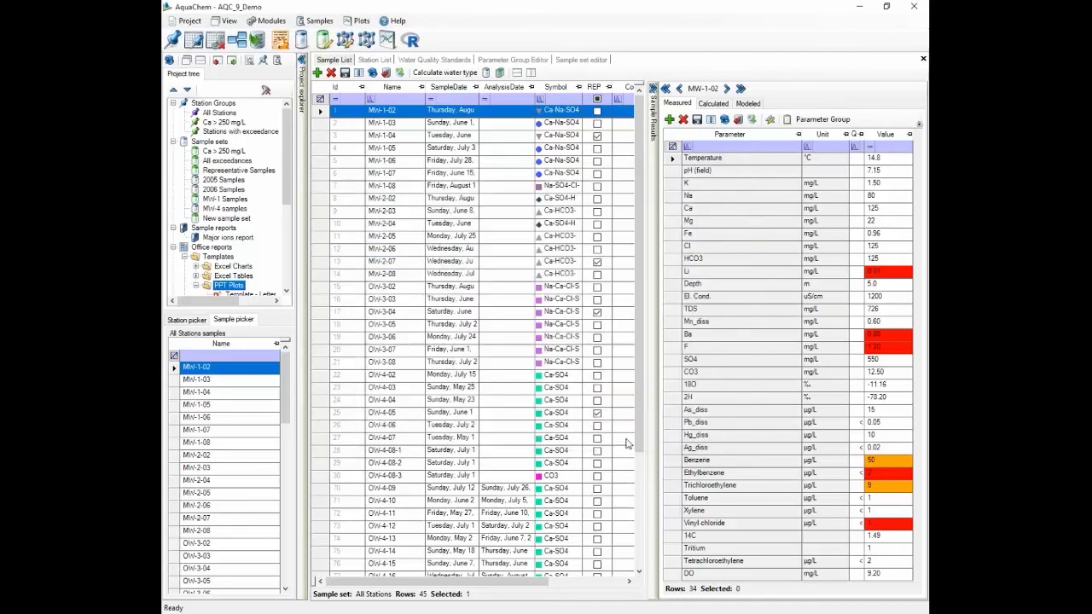
- Show all measured parameters for sample MW-1-02 and look for the new Cloro parameter at the end of the list
{"action": "left_click", "coordinate": [671, 247]}
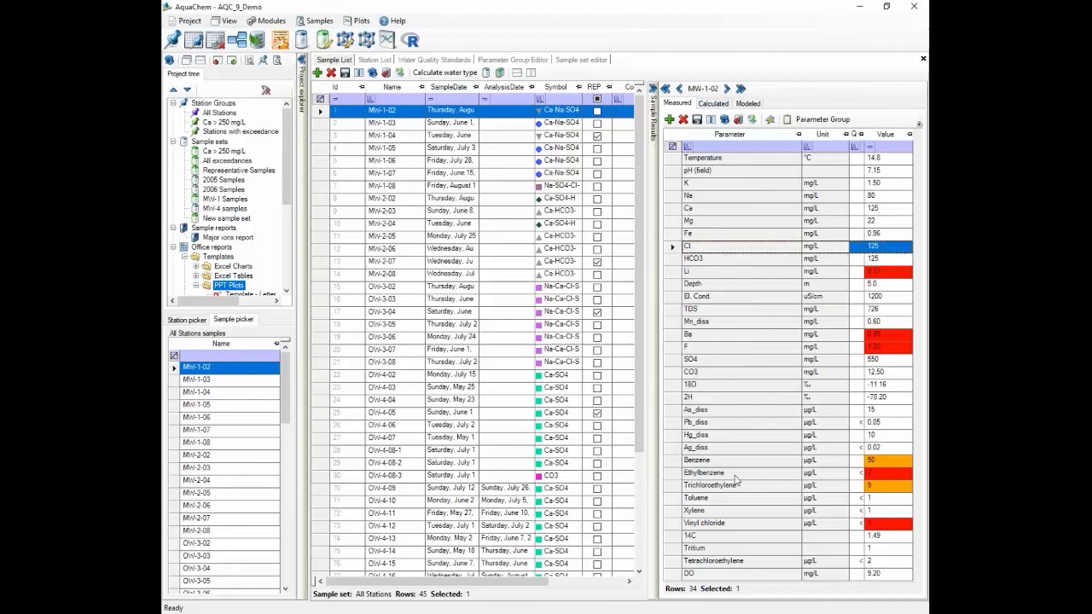
{"action": "left_click", "coordinate": [918, 125]}
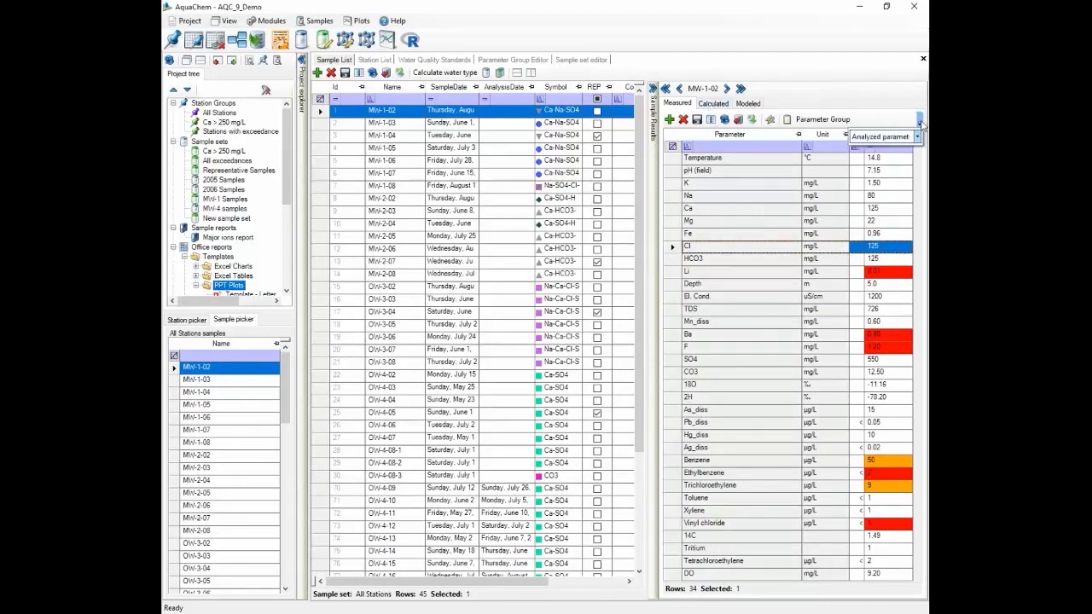
{"action": "left_click", "coordinate": [891, 138]}
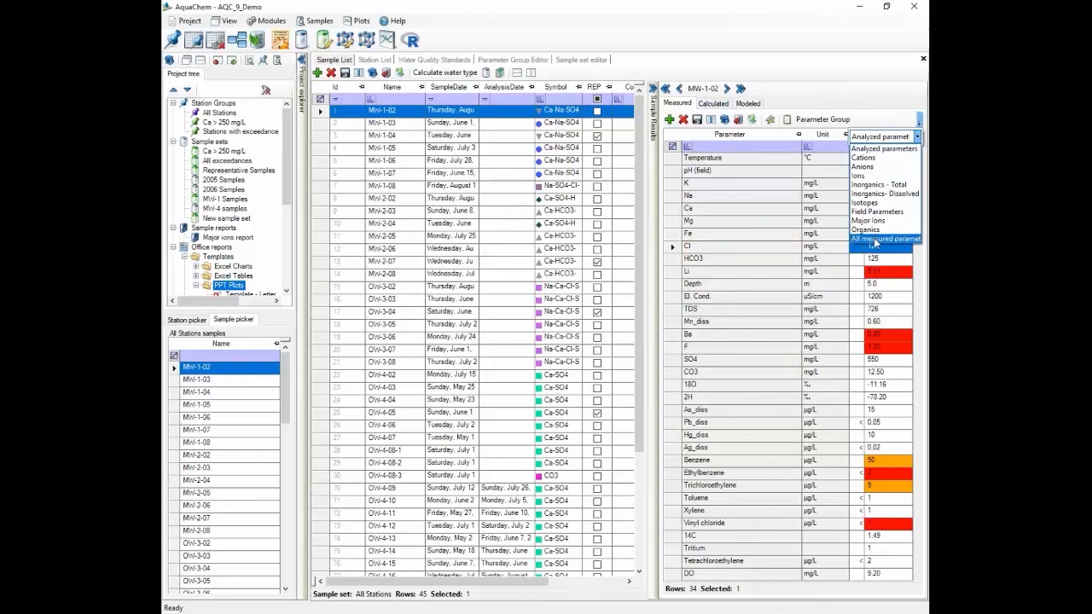
{"action": "left_click", "coordinate": [855, 238]}
{"action": "scroll", "coordinate": [728, 406], "scroll_direction": "down", "scroll_amount": 4}
{"action": "scroll", "coordinate": [728, 406], "scroll_direction": "down", "scroll_amount": 8}
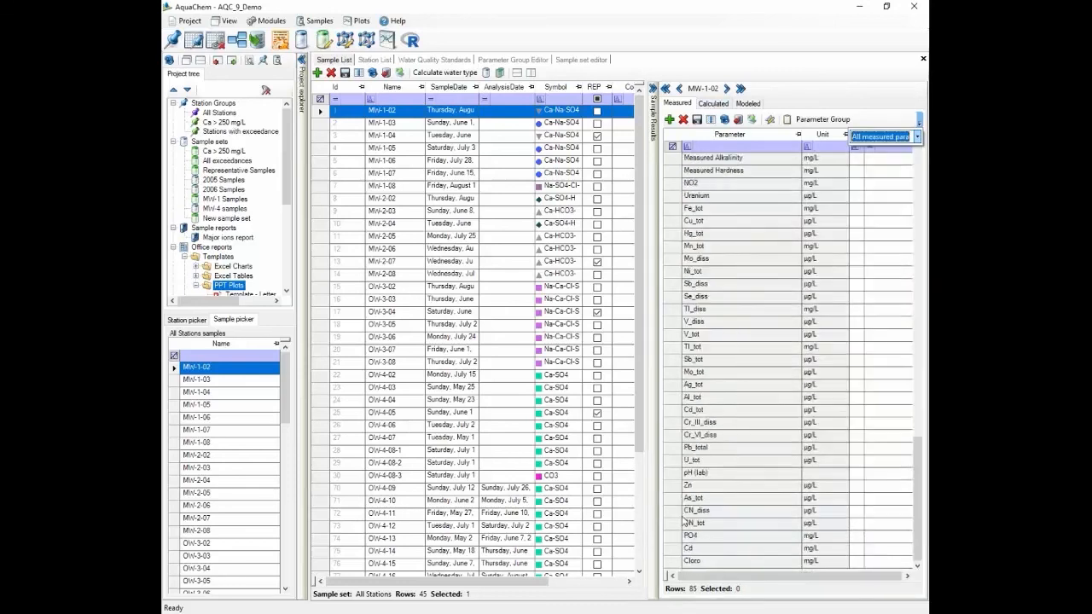
- Select the Cloro parameter in the measured results of sample MW-1-02 and return to the beginning of the parameter list
{"action": "left_click", "coordinate": [705, 560]}
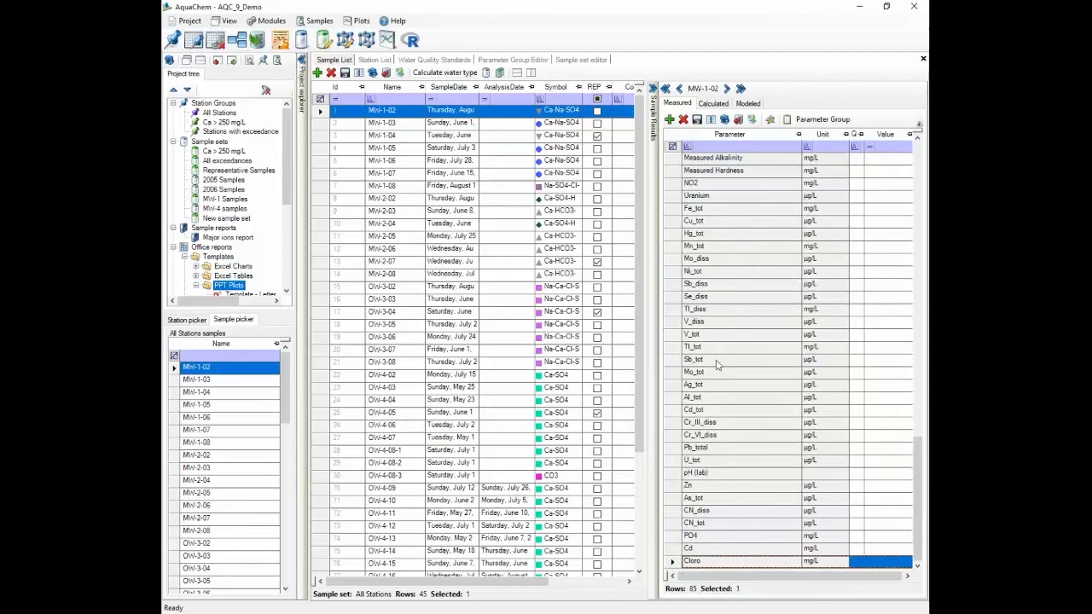
{"action": "scroll", "coordinate": [717, 367], "scroll_direction": "up", "scroll_amount": 10}
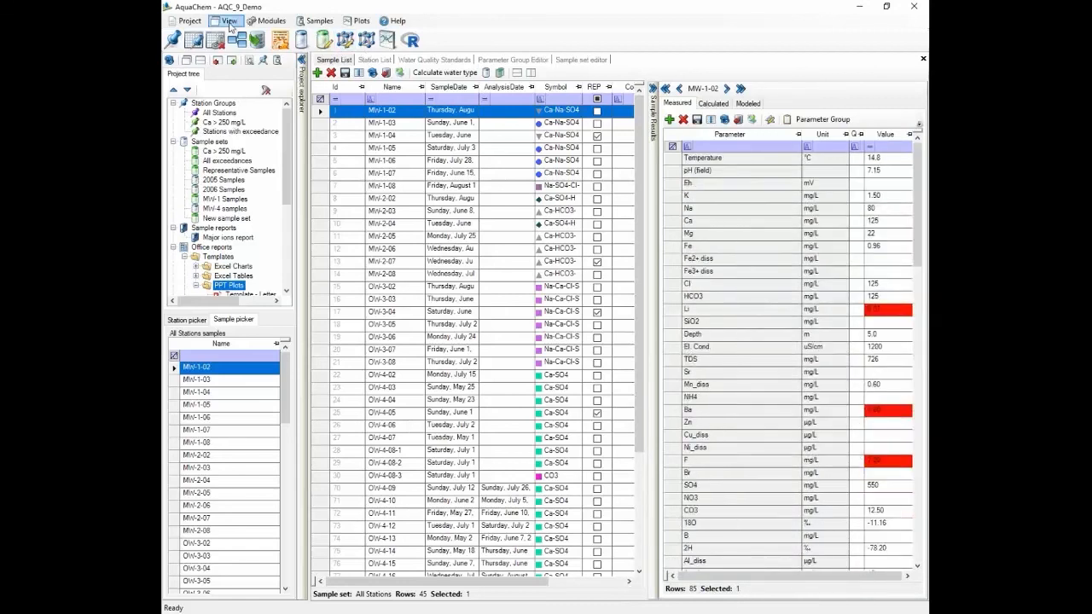
- Open the master chemicals database ChemicalList.dmt for editing from the AquaChem settings and look through its chemical entries
{"action": "left_click", "coordinate": [315, 21]}
{"action": "left_click", "coordinate": [203, 22]}
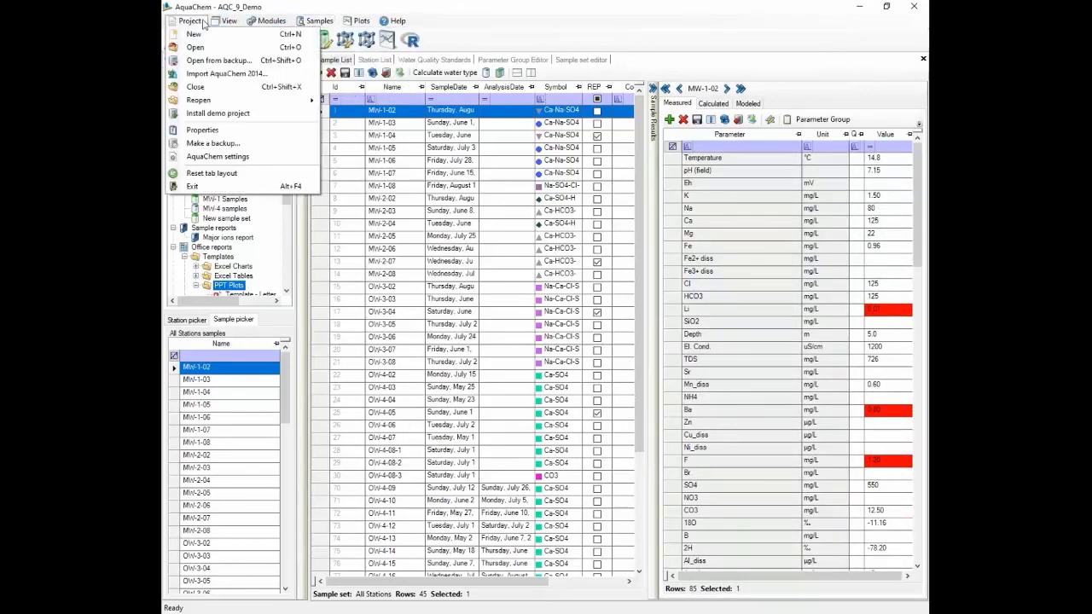
{"action": "left_click", "coordinate": [218, 156]}
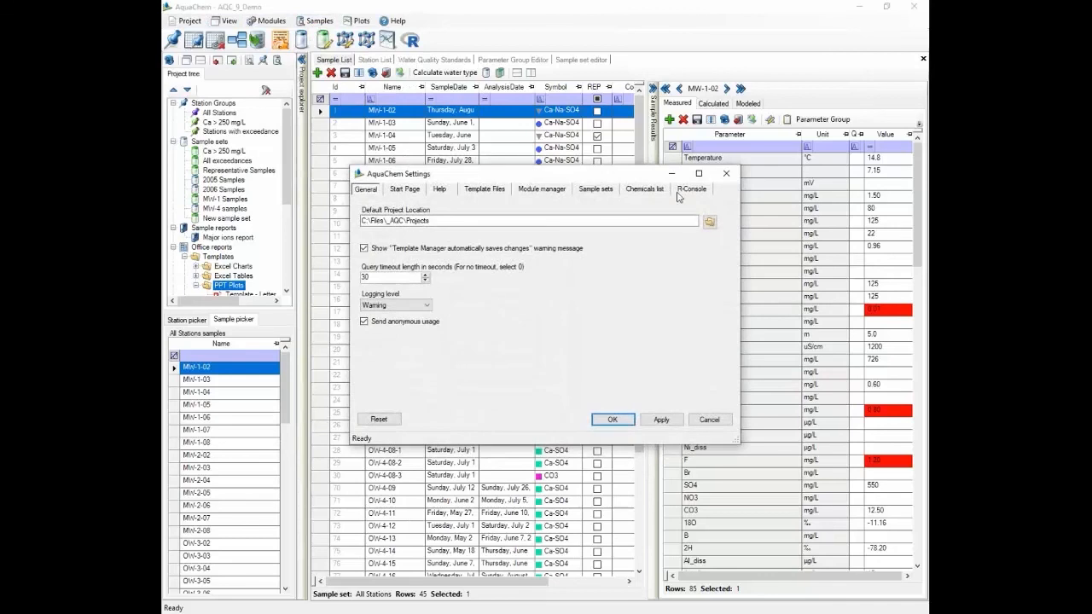
{"action": "left_click", "coordinate": [645, 189]}
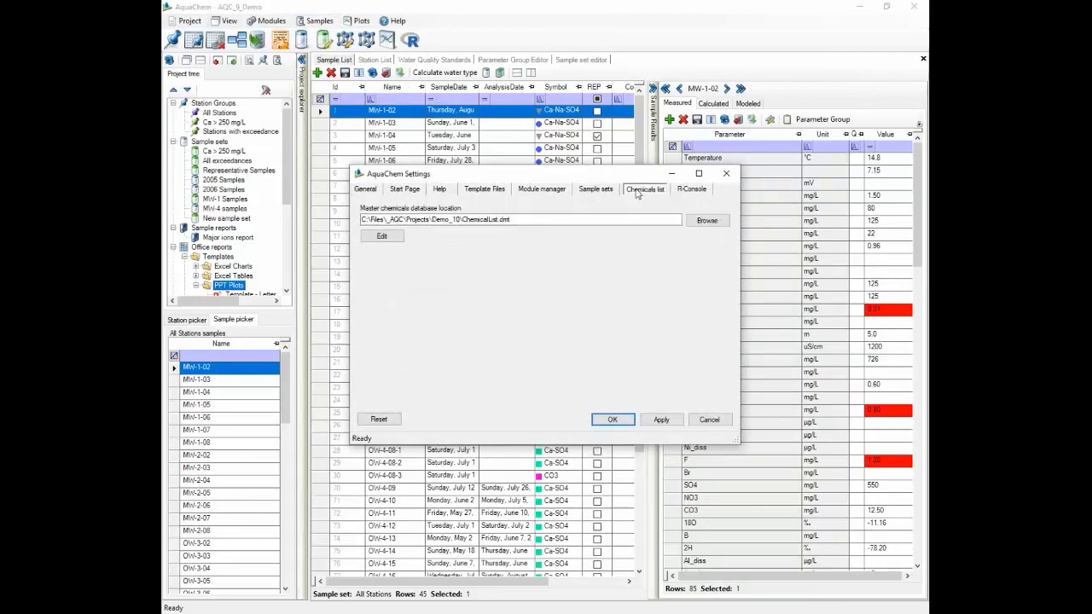
{"action": "left_click", "coordinate": [384, 238]}
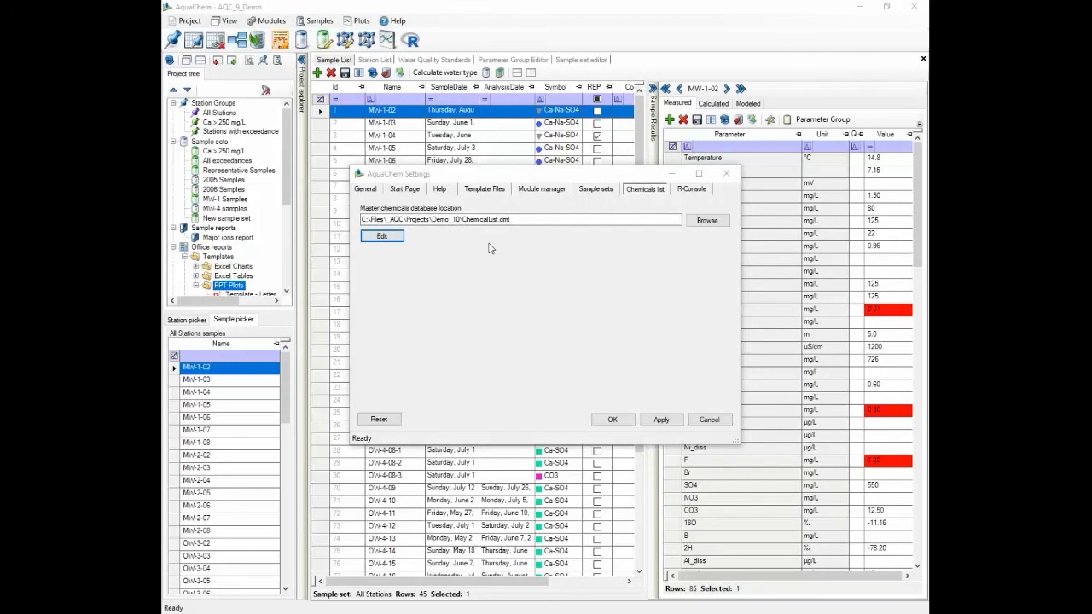
{"action": "left_click_drag", "start_coordinate": [583, 160], "coordinate": [452, 86]}
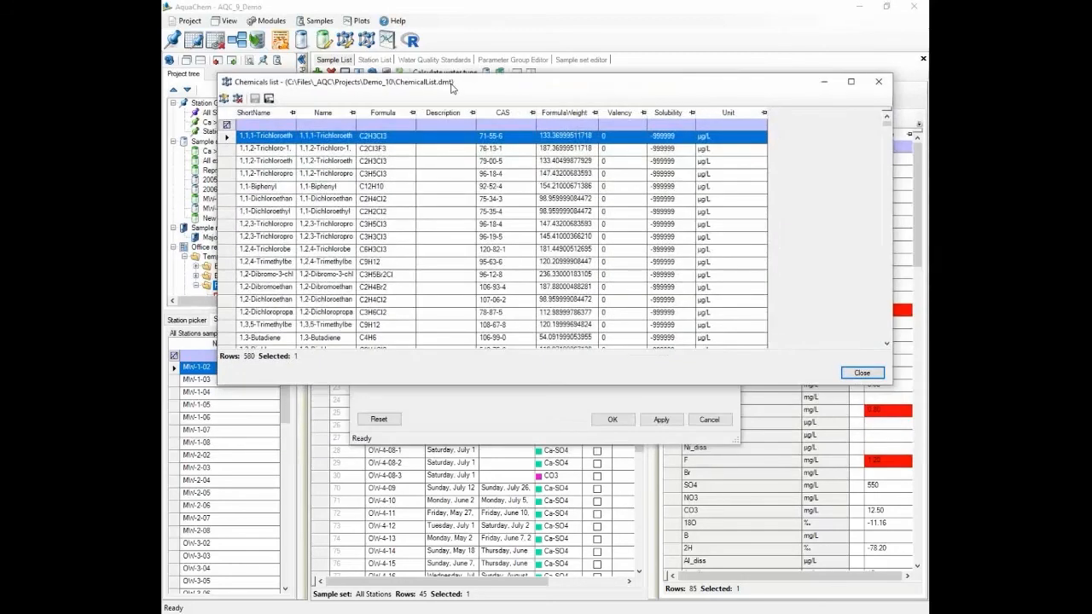
{"action": "scroll", "coordinate": [284, 288], "scroll_direction": "down", "scroll_amount": 20}
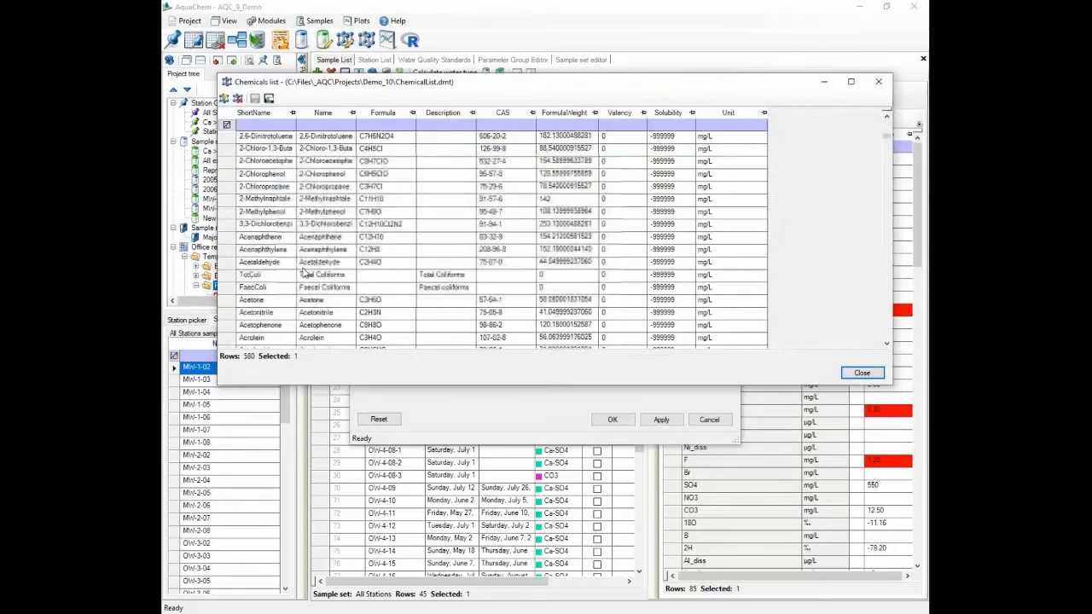
{"action": "scroll", "coordinate": [284, 288], "scroll_direction": "down", "scroll_amount": 20}
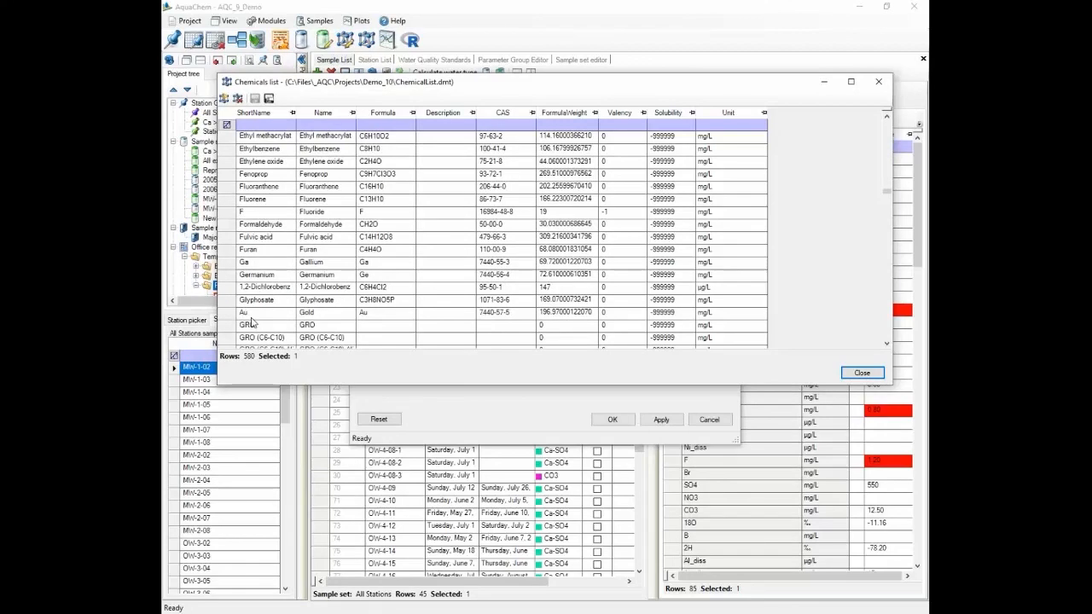
{"action": "scroll", "coordinate": [406, 284], "scroll_direction": "down", "scroll_amount": 5}
{"action": "scroll", "coordinate": [406, 288], "scroll_direction": "down", "scroll_amount": 5}
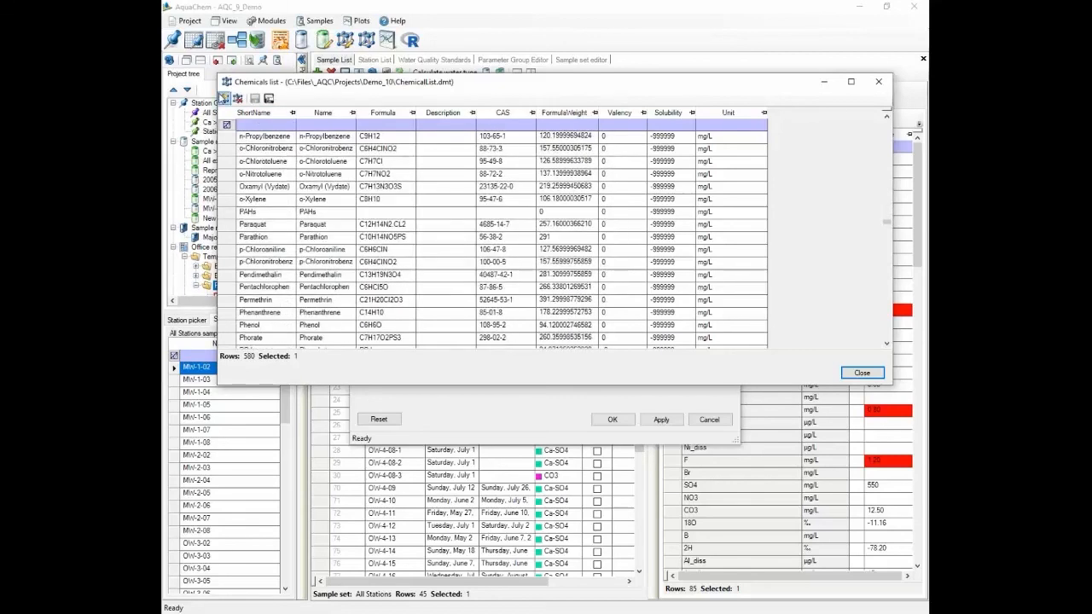